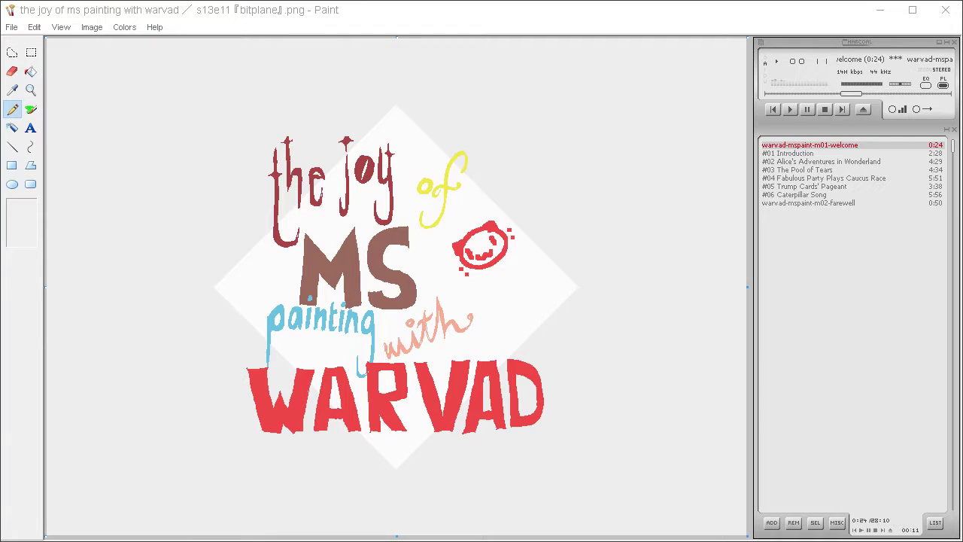
- Lower the system volume to 22
key(XF86AudioLowerVolume)
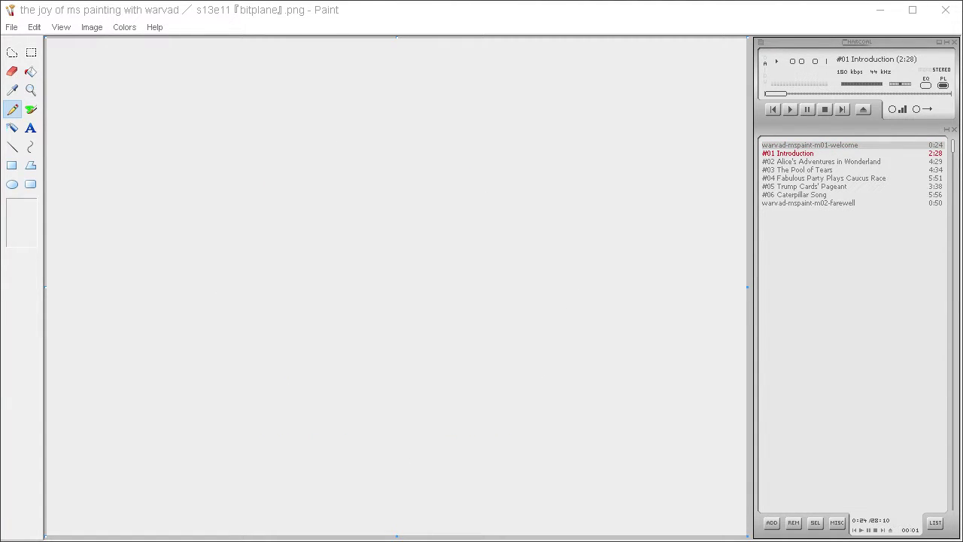
key(XF86AudioLowerVolume)
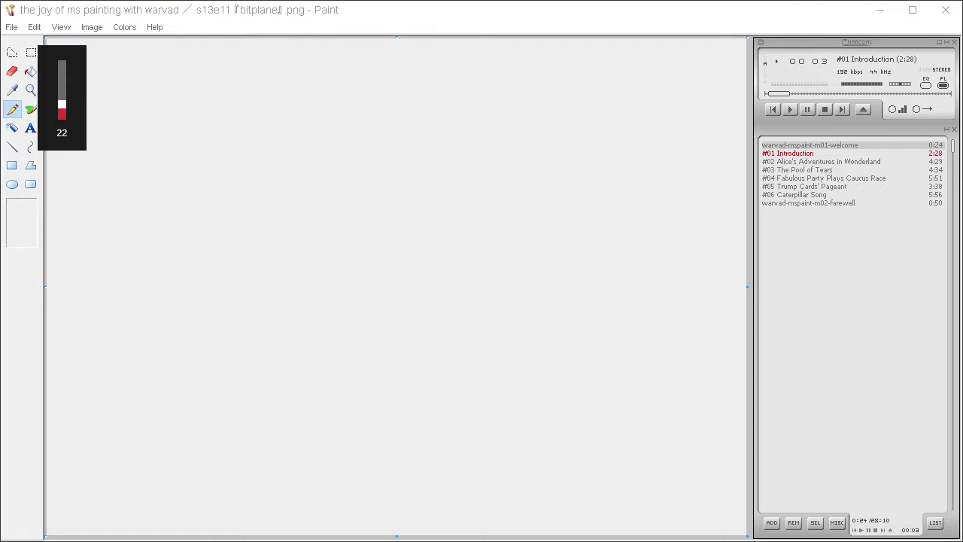
- Mix a very pale aqua custom colour and make it the drawing colour
click(124, 27)
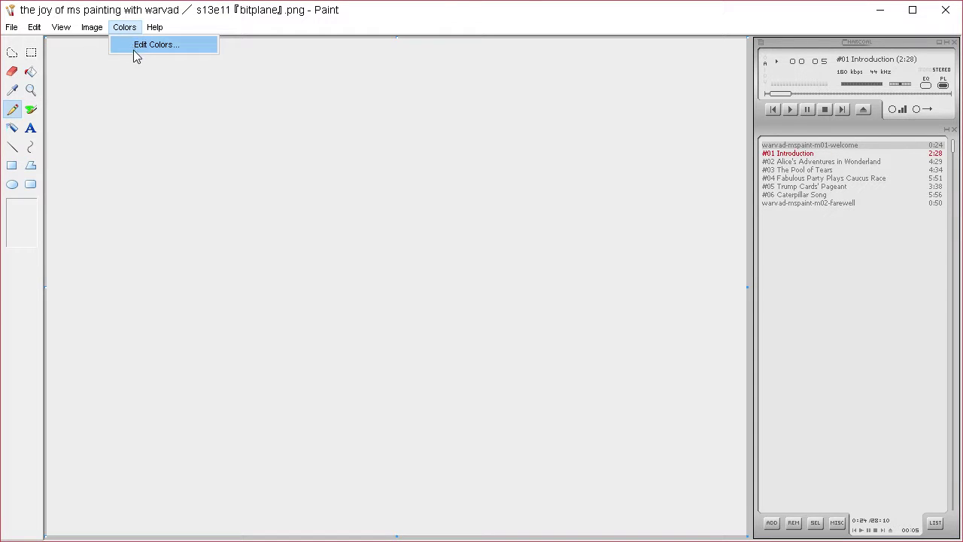
click(127, 45)
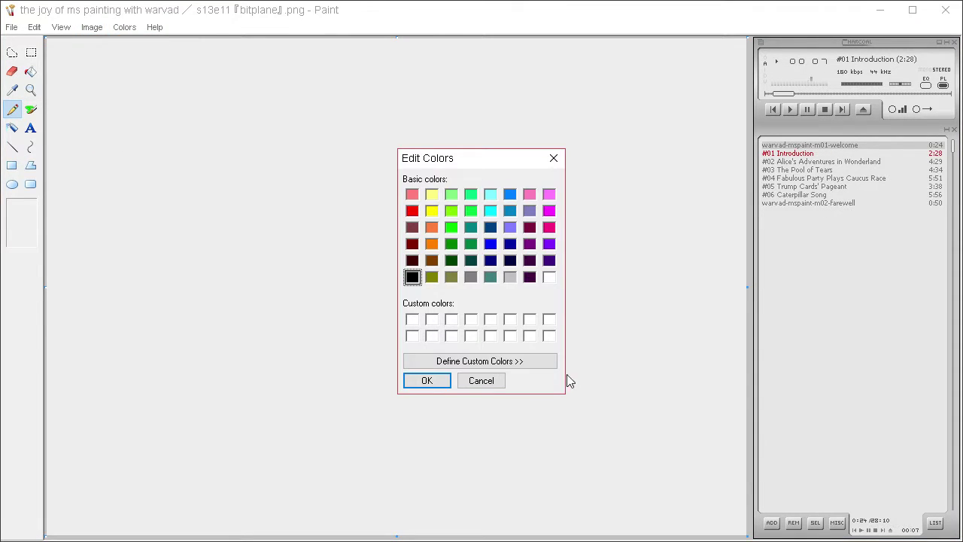
click(551, 361)
click(577, 271)
click(718, 189)
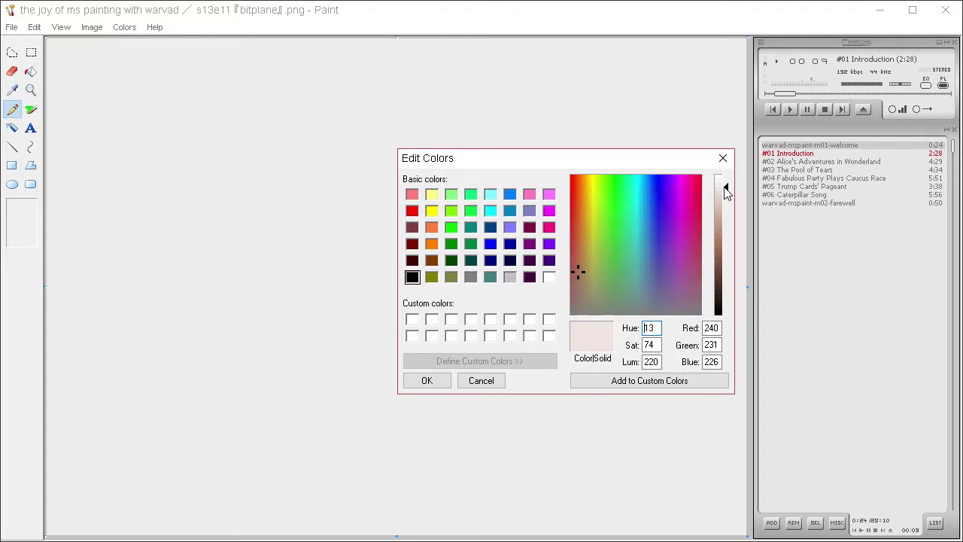
click(718, 193)
click(718, 187)
click(641, 210)
drag(641, 210, 634, 251)
click(426, 380)
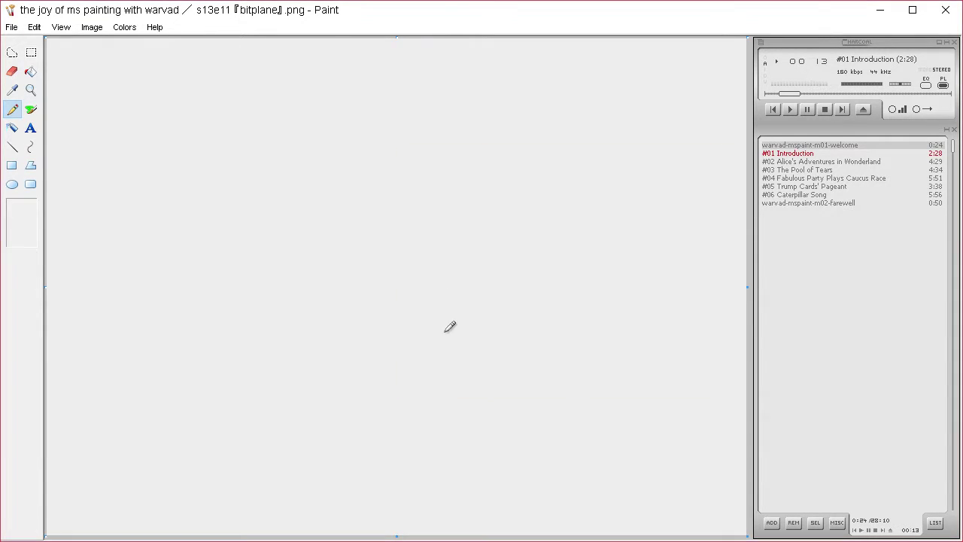
- Fill the whole canvas background with the pale aqua colour
click(30, 71)
click(76, 76)
click(12, 90)
click(86, 84)
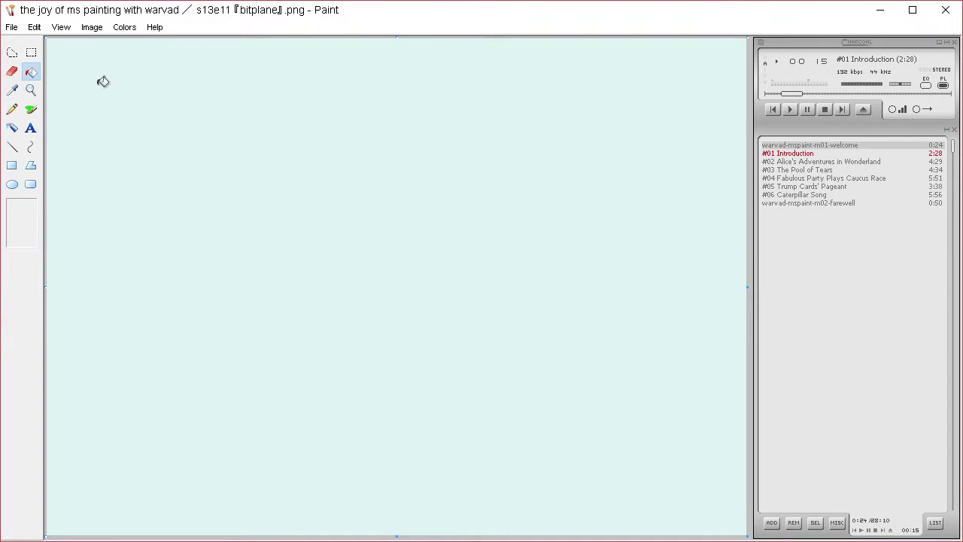
- Set the drawing colour to a medium teal with hue 118, saturation 112 and luminance 126
click(126, 29)
click(139, 45)
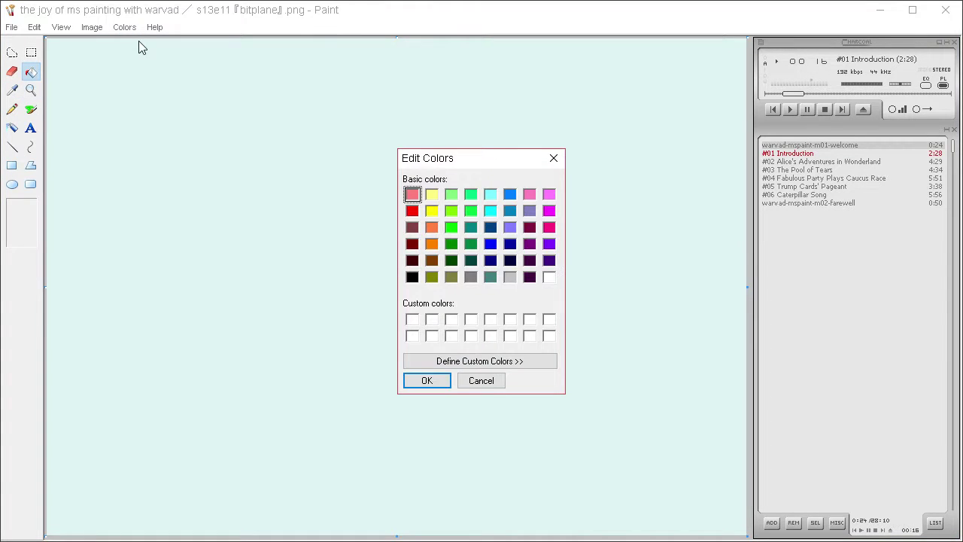
click(537, 363)
click(729, 245)
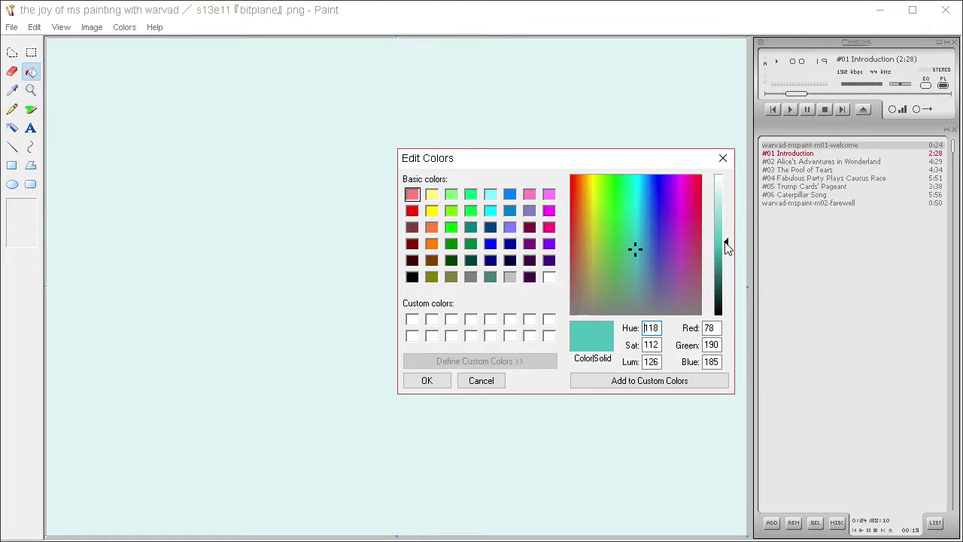
click(439, 382)
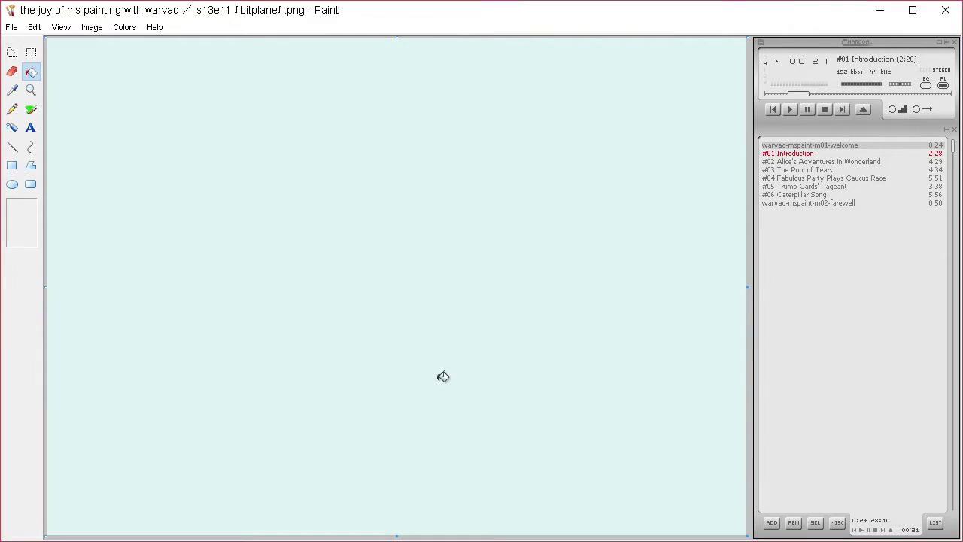
- Set the drawing colour to light teal (red 157, green 219, blue 216) and dab a small swatch near the canvas's upper-left corner
click(125, 27)
click(147, 43)
click(536, 361)
click(726, 210)
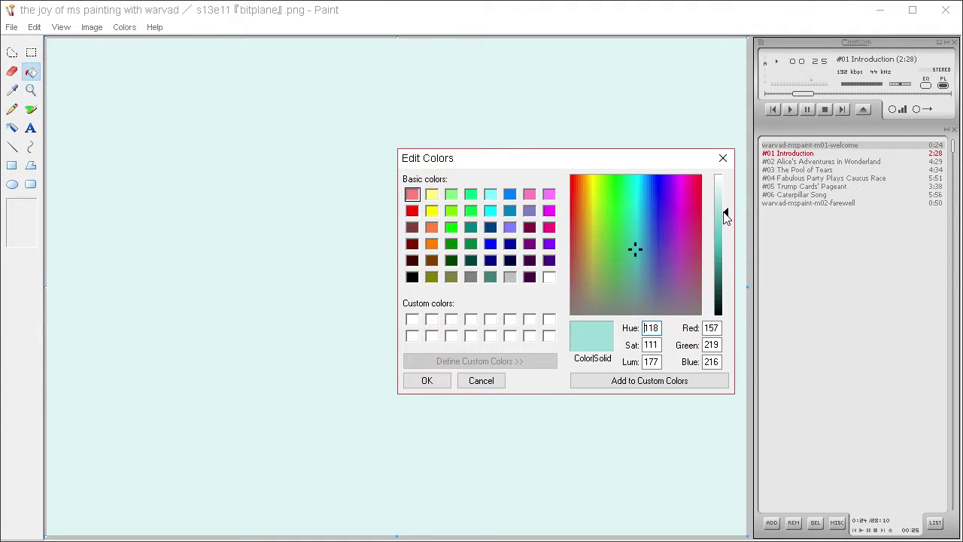
click(427, 380)
click(31, 109)
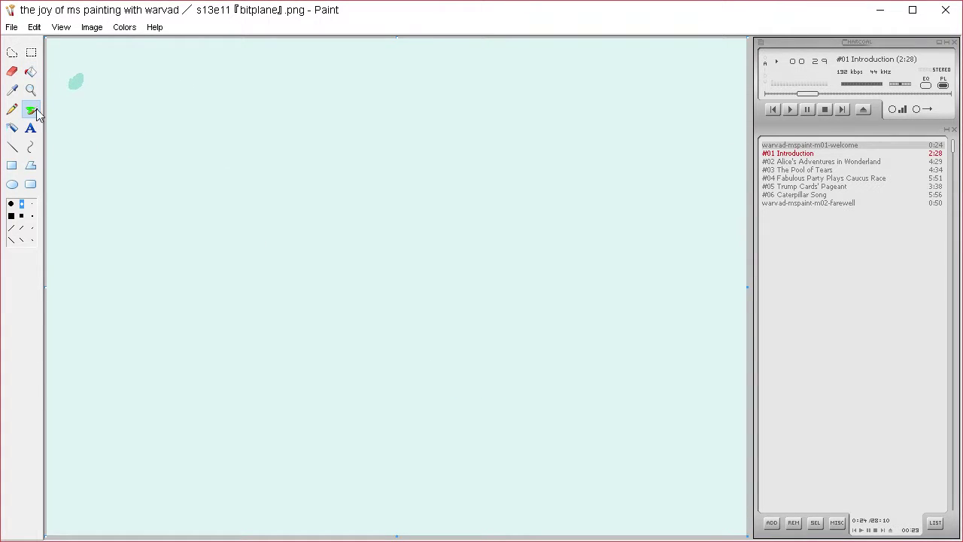
- Sketch a sweeping body curve and overlapping tilted ovals for the head with the Pencil, and lower the system volume to 12
click(12, 109)
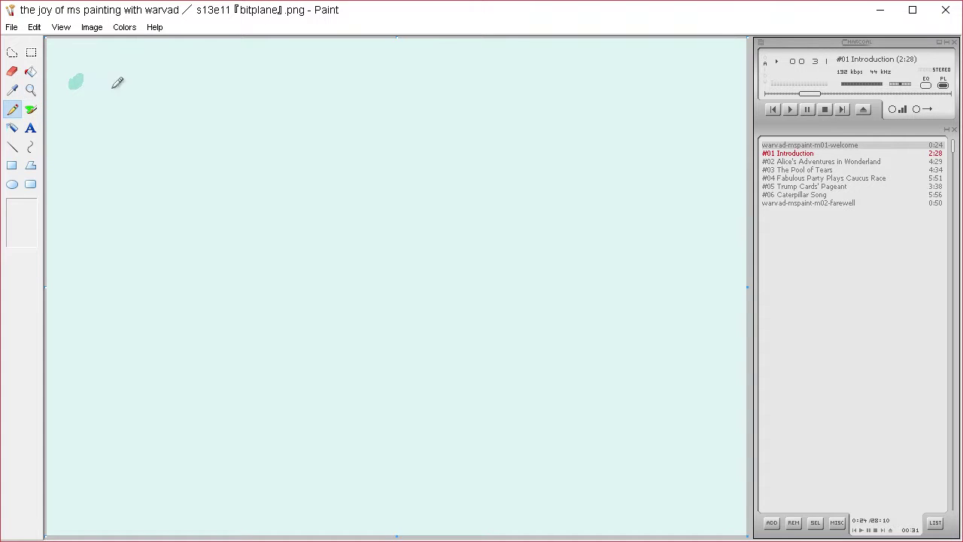
mouse_move(164, 161)
mouse_down()
mouse_move(401, 279)
mouse_move(589, 250)
mouse_move(469, 239)
mouse_move(397, 312)
mouse_move(502, 241)
mouse_move(465, 255)
mouse_move(474, 335)
mouse_move(621, 267)
mouse_up()
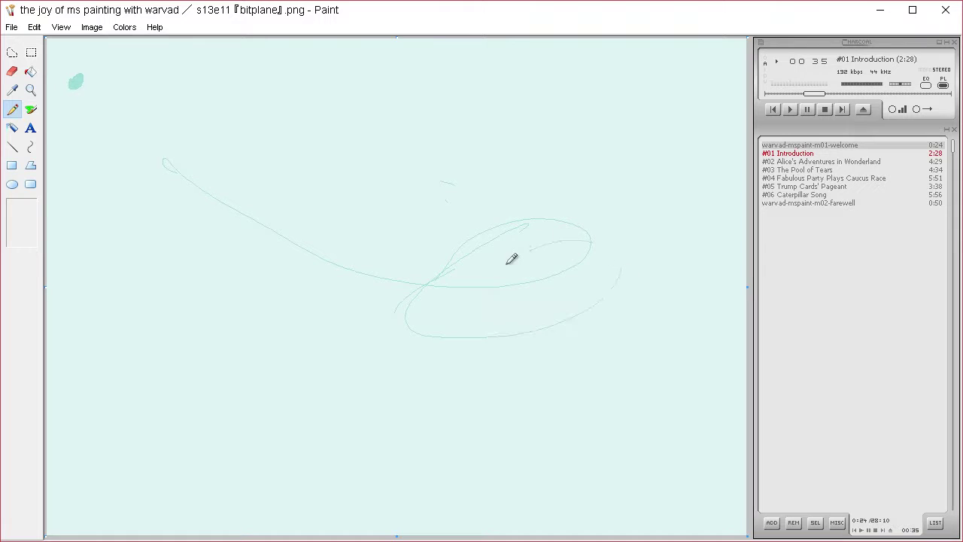
drag(452, 304, 611, 221)
mouse_move(600, 254)
mouse_down()
mouse_move(560, 257)
mouse_move(562, 279)
mouse_move(567, 270)
mouse_move(553, 281)
mouse_move(581, 288)
mouse_move(601, 269)
mouse_up()
key(XF86AudioLowerVolume)
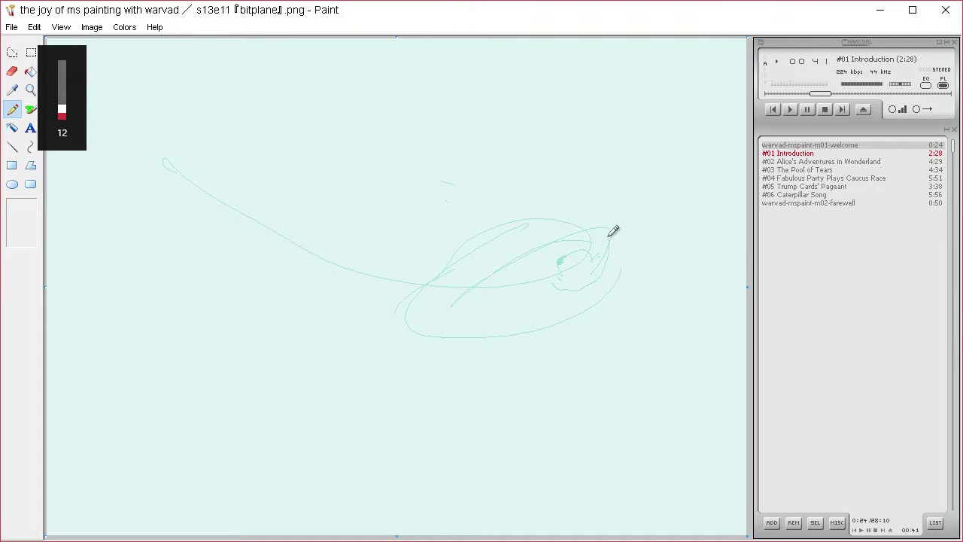
mouse_move(446, 248)
mouse_down()
mouse_move(458, 334)
mouse_move(557, 324)
mouse_move(602, 292)
mouse_move(570, 213)
mouse_up()
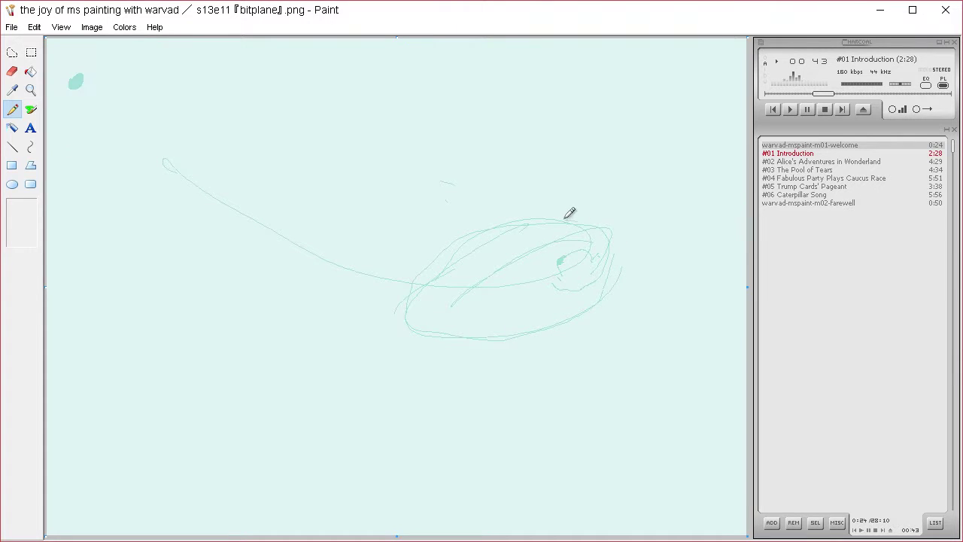
- Rough in the first ears, pointed cheeks, a long front leg below the head and large looping body curves across the left half
drag(583, 162, 611, 147)
drag(635, 126, 639, 184)
mouse_move(652, 260)
mouse_down()
mouse_move(563, 347)
mouse_move(466, 354)
mouse_move(411, 339)
mouse_move(557, 337)
mouse_move(634, 270)
mouse_move(607, 251)
mouse_move(545, 271)
mouse_move(470, 236)
mouse_move(475, 210)
mouse_move(409, 178)
mouse_move(398, 192)
mouse_move(402, 255)
mouse_move(390, 281)
mouse_move(401, 317)
mouse_move(391, 325)
mouse_move(409, 346)
mouse_move(397, 346)
mouse_move(438, 361)
mouse_move(502, 352)
mouse_move(495, 400)
mouse_move(450, 432)
mouse_move(463, 425)
mouse_move(428, 469)
mouse_move(318, 528)
mouse_up()
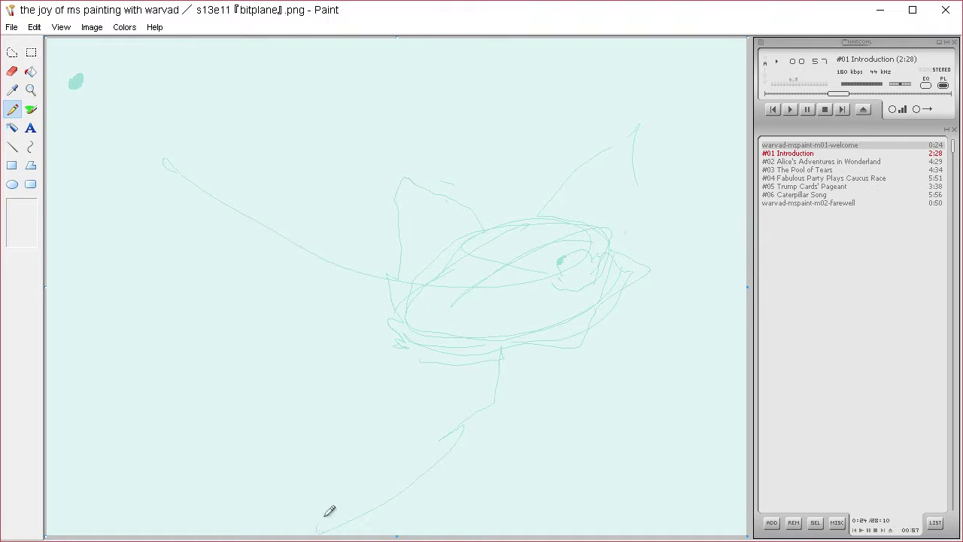
mouse_move(534, 329)
mouse_down()
mouse_move(432, 483)
mouse_move(370, 483)
mouse_move(479, 375)
mouse_move(416, 369)
mouse_move(312, 294)
mouse_up()
mouse_move(348, 208)
mouse_down()
mouse_move(350, 252)
mouse_move(212, 104)
mouse_move(79, 153)
mouse_move(96, 289)
mouse_move(115, 319)
mouse_move(207, 391)
mouse_move(366, 382)
mouse_move(220, 346)
mouse_move(216, 219)
mouse_move(184, 244)
mouse_move(240, 239)
mouse_move(352, 286)
mouse_move(416, 292)
mouse_move(408, 357)
mouse_move(340, 434)
mouse_up()
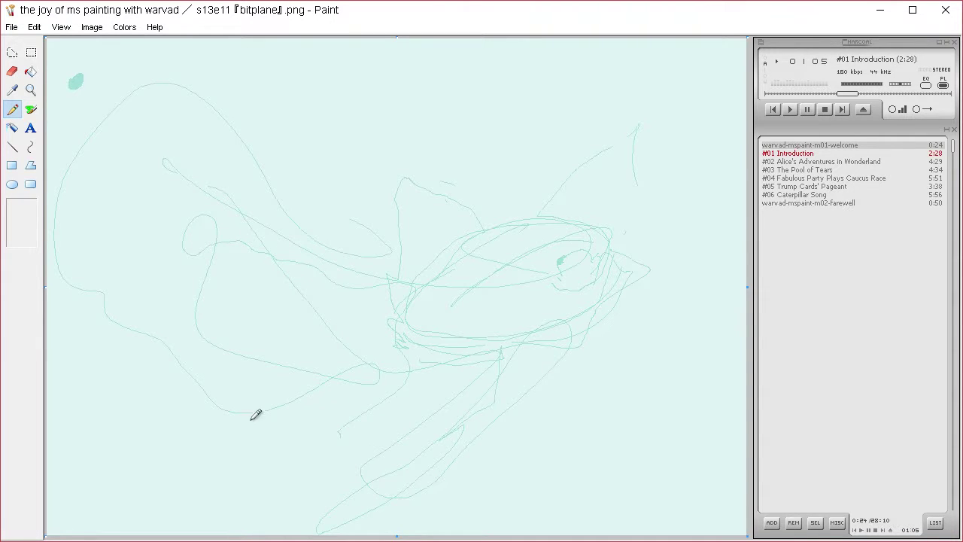
- Sketch the hindquarters, a long sweeping leg along the bottom, the reworked front legs and a rounder skull guide
drag(245, 420, 242, 390)
drag(197, 369, 139, 339)
mouse_move(186, 423)
mouse_down()
mouse_move(340, 444)
mouse_move(508, 431)
mouse_move(553, 464)
mouse_move(557, 487)
mouse_move(589, 470)
mouse_move(569, 453)
mouse_move(561, 424)
mouse_move(418, 410)
mouse_move(281, 427)
mouse_move(165, 402)
mouse_move(122, 308)
mouse_move(155, 275)
mouse_move(169, 236)
mouse_move(164, 210)
mouse_move(213, 172)
mouse_move(255, 196)
mouse_move(266, 272)
mouse_move(217, 357)
mouse_move(271, 375)
mouse_move(272, 396)
mouse_move(140, 339)
mouse_move(104, 282)
mouse_move(152, 286)
mouse_move(274, 260)
mouse_move(330, 303)
mouse_up()
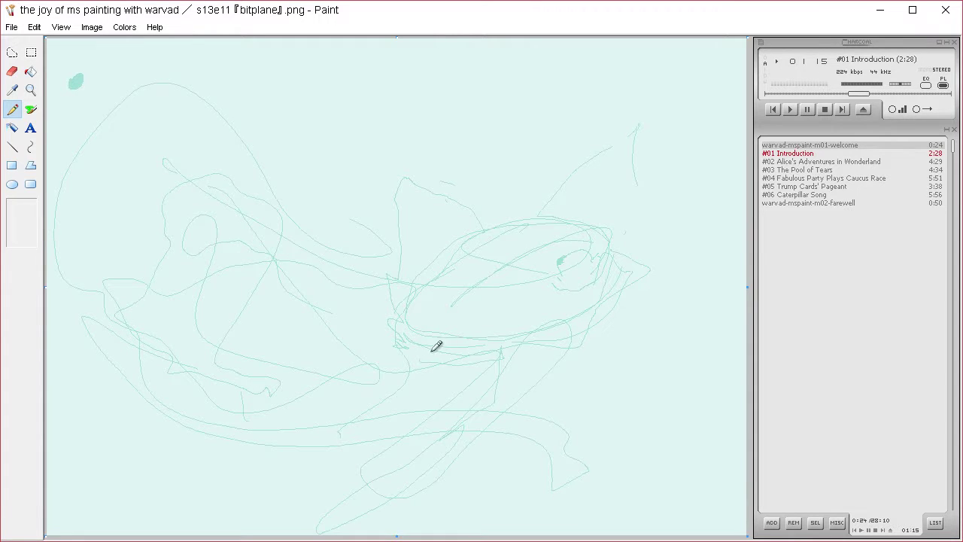
mouse_move(434, 349)
mouse_down()
mouse_move(374, 387)
mouse_move(453, 391)
mouse_move(440, 431)
mouse_move(322, 511)
mouse_move(327, 520)
mouse_move(389, 477)
mouse_up()
mouse_move(572, 330)
mouse_down()
mouse_move(411, 371)
mouse_move(411, 345)
mouse_move(412, 380)
mouse_move(593, 383)
mouse_move(595, 400)
mouse_move(606, 369)
mouse_move(552, 339)
mouse_up()
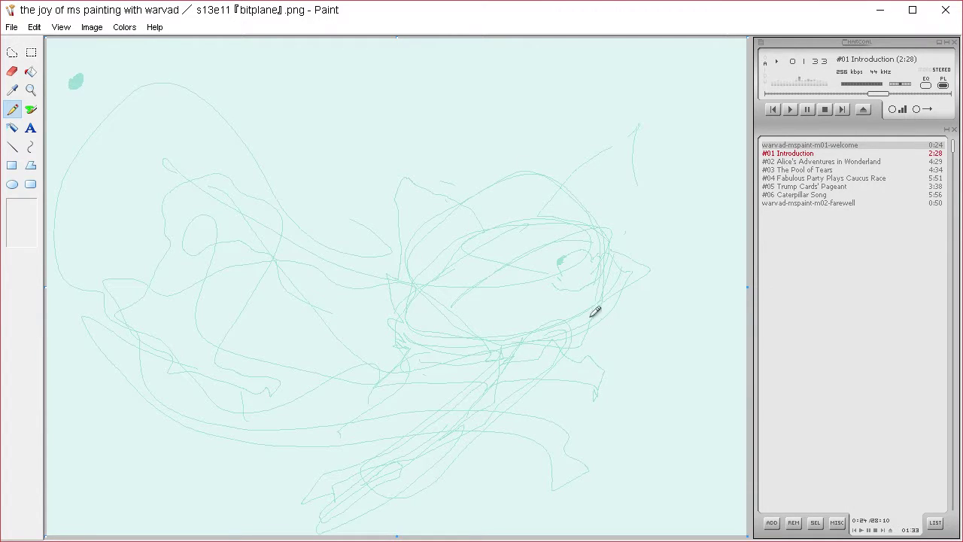
- Sketch taller pointed ears above the creature's head
mouse_move(542, 179)
mouse_down()
mouse_move(587, 119)
mouse_move(659, 75)
mouse_move(664, 172)
mouse_move(624, 223)
mouse_up()
drag(494, 157, 483, 153)
mouse_move(624, 107)
mouse_down()
mouse_move(599, 212)
mouse_move(560, 202)
mouse_move(563, 62)
mouse_move(461, 209)
mouse_move(369, 132)
mouse_move(428, 264)
mouse_up()
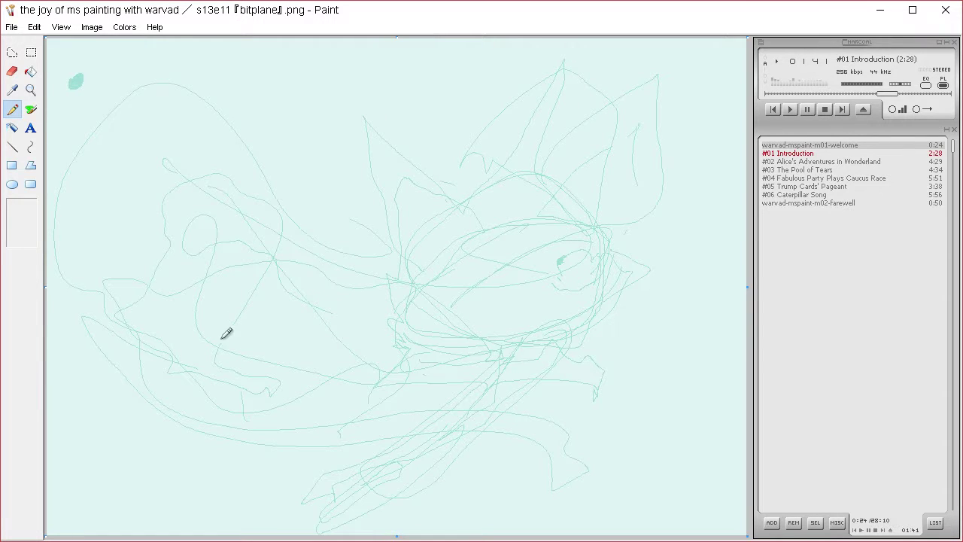
- Sketch two slanted eyes with pupils and small marks beneath the face
mouse_move(248, 355)
mouse_down()
mouse_move(243, 345)
mouse_move(251, 355)
mouse_up()
mouse_move(507, 307)
mouse_down()
mouse_move(551, 275)
mouse_move(551, 314)
mouse_move(510, 319)
mouse_up()
mouse_move(452, 335)
mouse_down()
mouse_move(453, 350)
mouse_move(493, 346)
mouse_up()
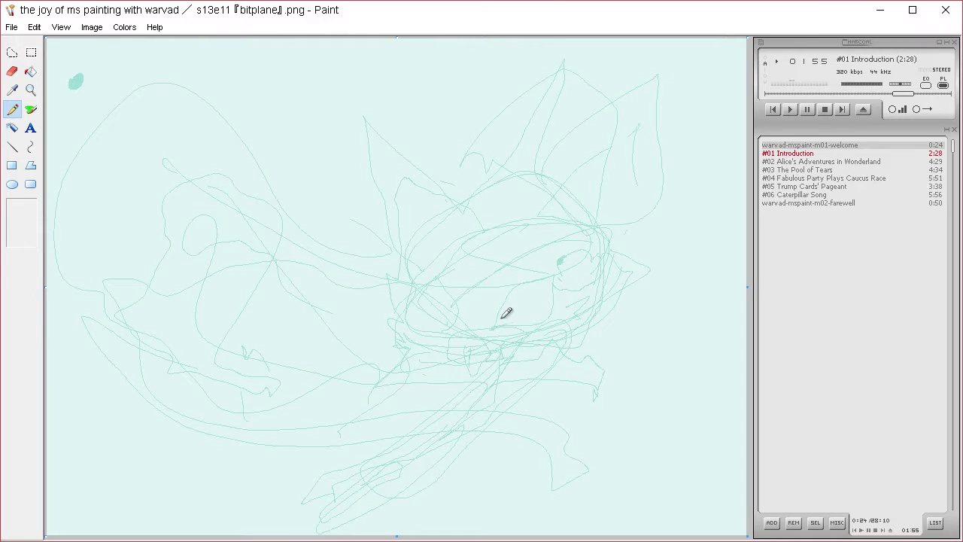
mouse_move(531, 276)
mouse_down()
mouse_move(507, 311)
mouse_move(538, 317)
mouse_move(549, 294)
mouse_move(517, 283)
mouse_up()
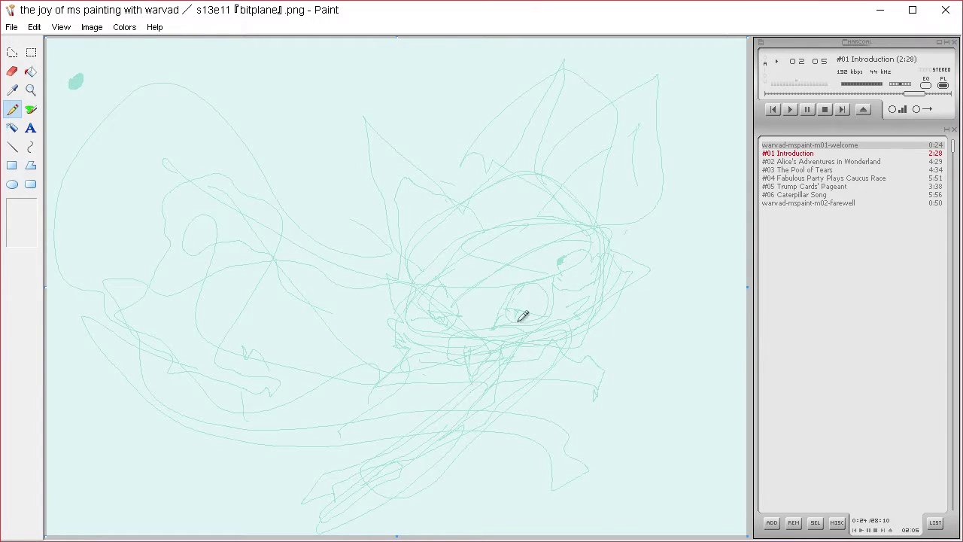
- Sketch the clawed front paw below the cheek, the hind contour at the far left and a curled tail above the body
mouse_move(576, 362)
mouse_down()
mouse_move(599, 347)
mouse_move(619, 367)
mouse_move(588, 391)
mouse_move(590, 374)
mouse_move(615, 359)
mouse_move(607, 400)
mouse_move(626, 369)
mouse_move(607, 400)
mouse_up()
mouse_move(638, 371)
mouse_down()
mouse_move(640, 389)
mouse_move(621, 386)
mouse_up()
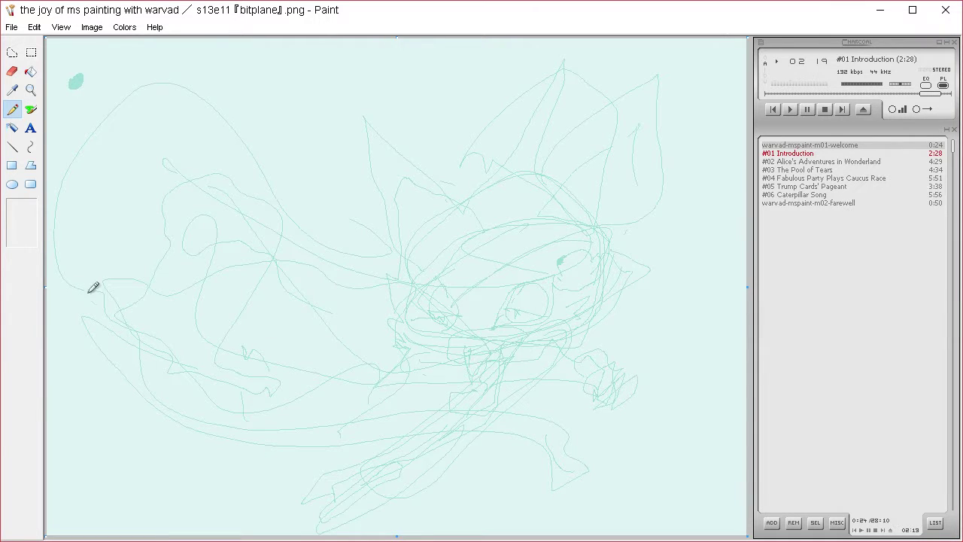
mouse_move(70, 274)
mouse_down()
mouse_move(88, 330)
mouse_move(134, 346)
mouse_up()
mouse_move(412, 116)
mouse_down()
mouse_move(292, 78)
mouse_move(303, 92)
mouse_move(351, 76)
mouse_move(382, 103)
mouse_move(386, 155)
mouse_move(368, 201)
mouse_up()
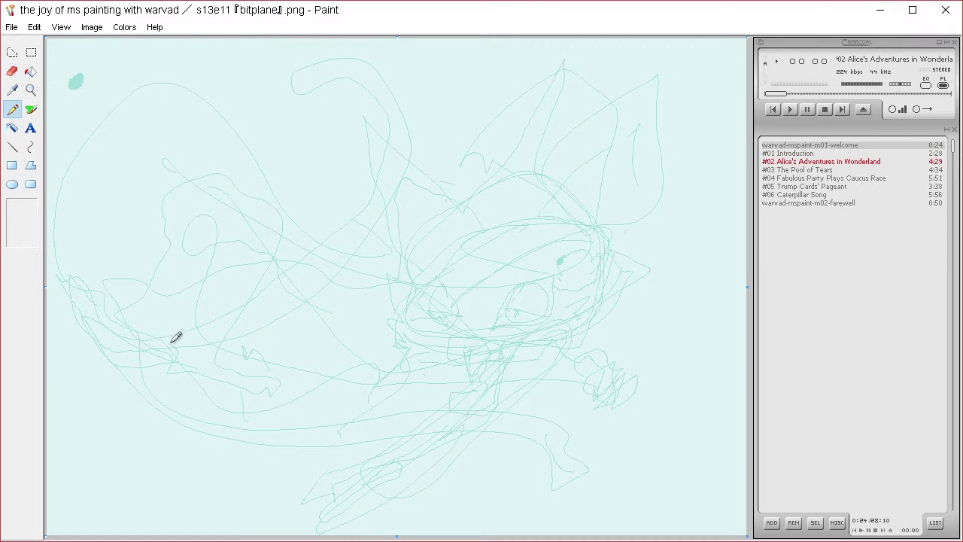
- Darken the drawing colour to a deeper teal of the same hue by reducing its luminance
click(124, 27)
click(149, 43)
click(480, 361)
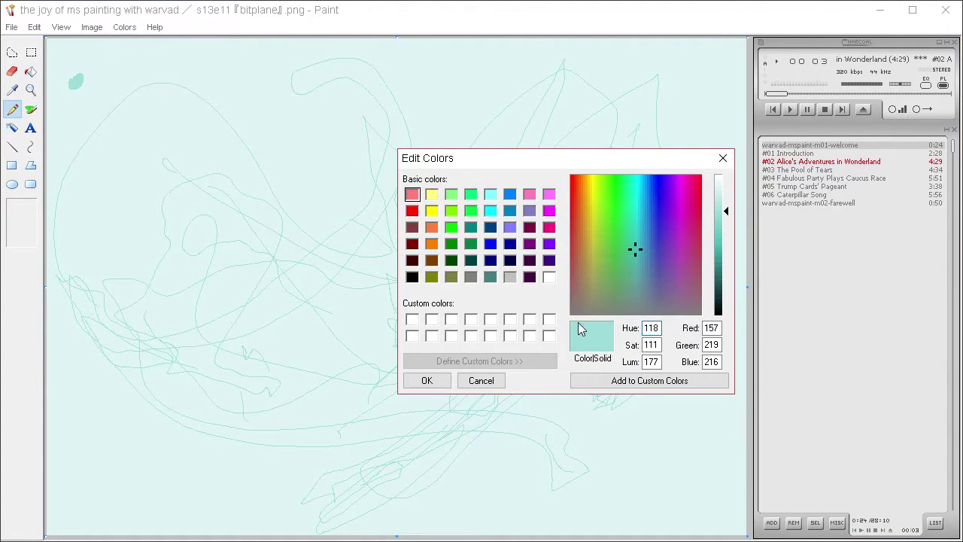
drag(725, 211, 724, 249)
click(429, 380)
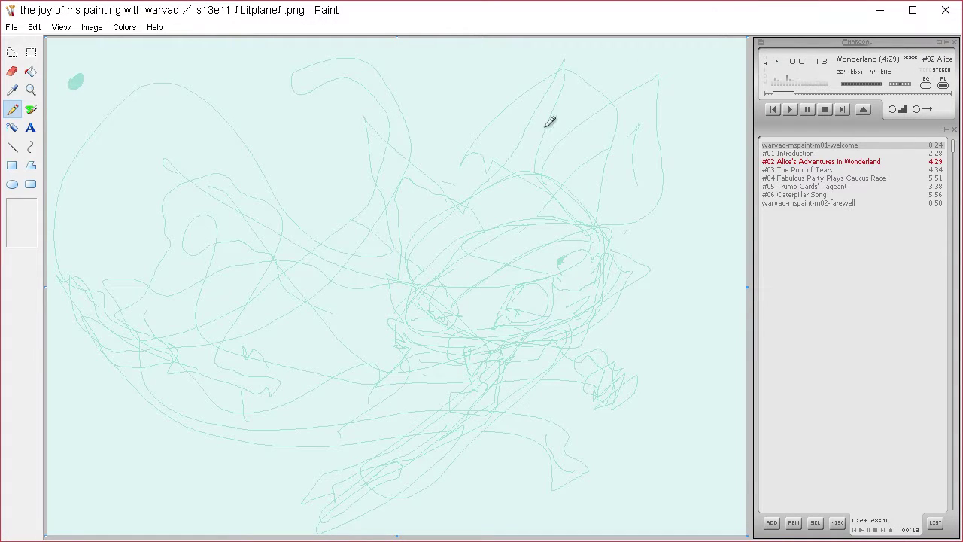
- Trace the right ear over the sketch in dark teal, with a notched outer edge, base tufts and an inner-ear contour
drag(552, 212, 543, 182)
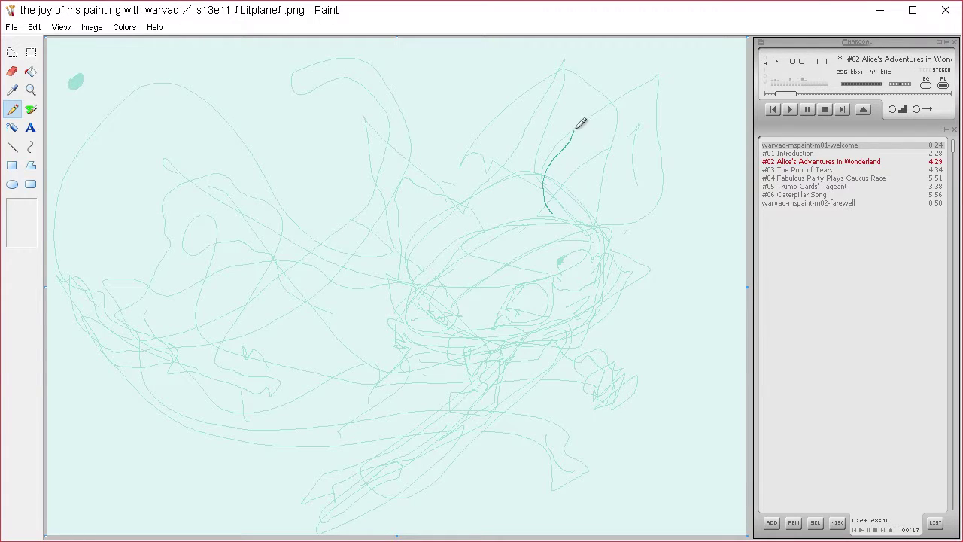
mouse_move(577, 128)
mouse_down()
mouse_move(571, 114)
mouse_move(580, 125)
mouse_move(648, 85)
mouse_move(657, 101)
mouse_up()
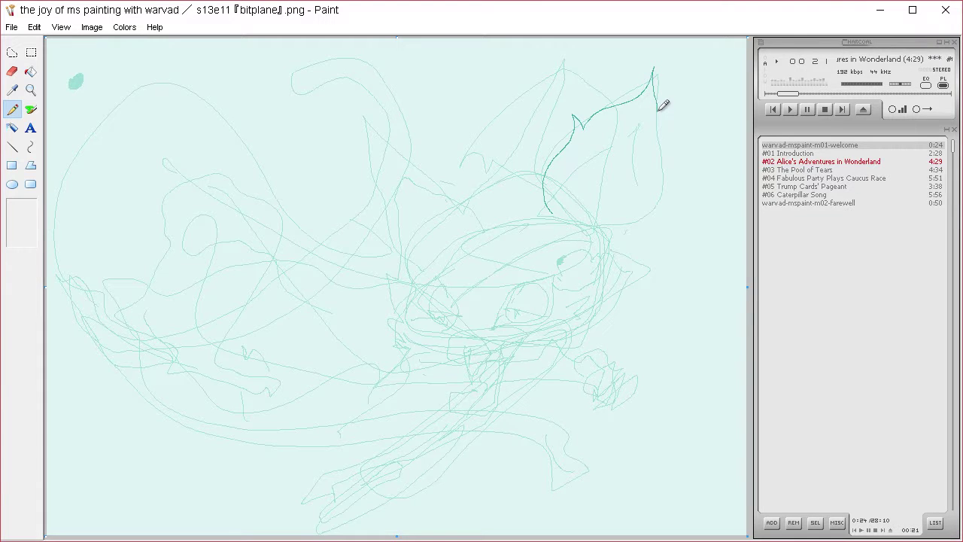
drag(656, 134, 652, 161)
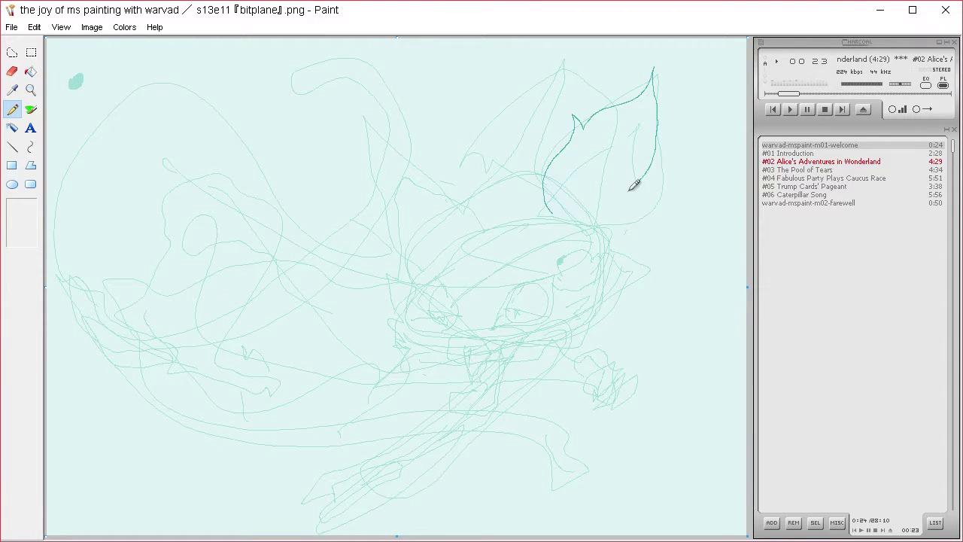
mouse_move(605, 205)
mouse_down()
mouse_move(634, 200)
mouse_move(593, 224)
mouse_move(596, 201)
mouse_up()
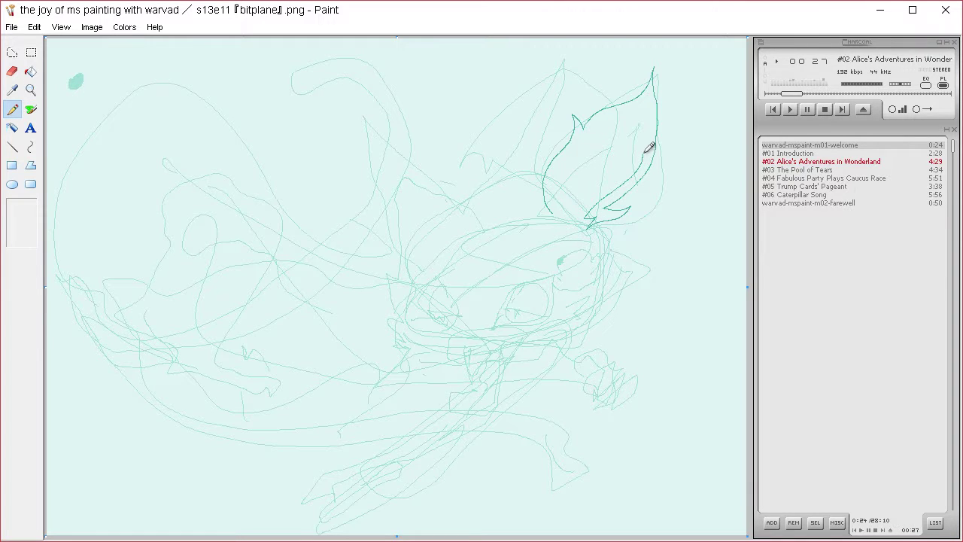
mouse_move(648, 147)
mouse_down()
mouse_move(631, 118)
mouse_move(625, 149)
mouse_move(564, 219)
mouse_up()
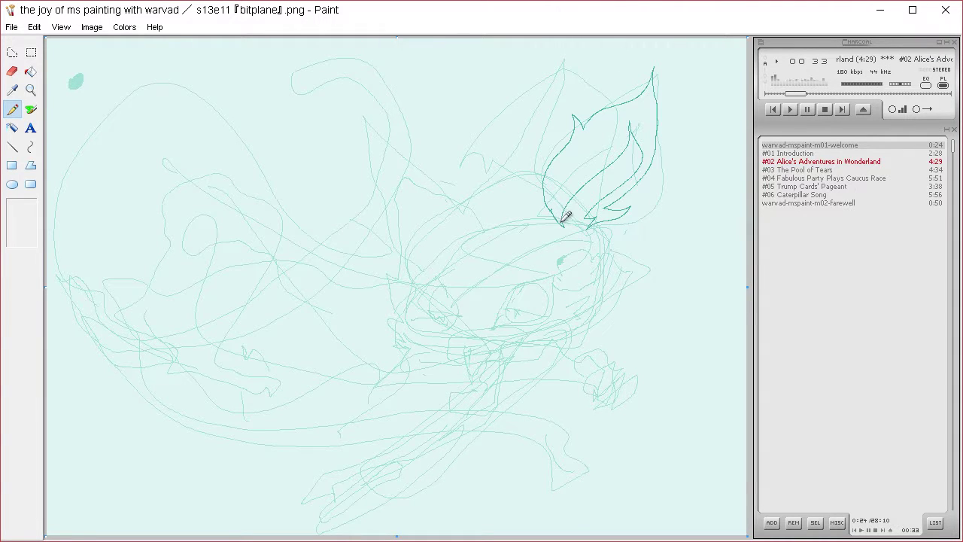
- Outline the head in dark teal with spiky cheek fur, and draw both slanted eyes with their pupils
mouse_move(564, 221)
mouse_down()
mouse_move(525, 219)
mouse_move(456, 248)
mouse_move(400, 313)
mouse_move(446, 336)
mouse_move(549, 332)
mouse_up()
mouse_move(593, 325)
mouse_down()
mouse_move(625, 304)
mouse_move(607, 302)
mouse_move(622, 284)
mouse_move(637, 282)
mouse_move(608, 261)
mouse_move(623, 254)
mouse_move(593, 228)
mouse_up()
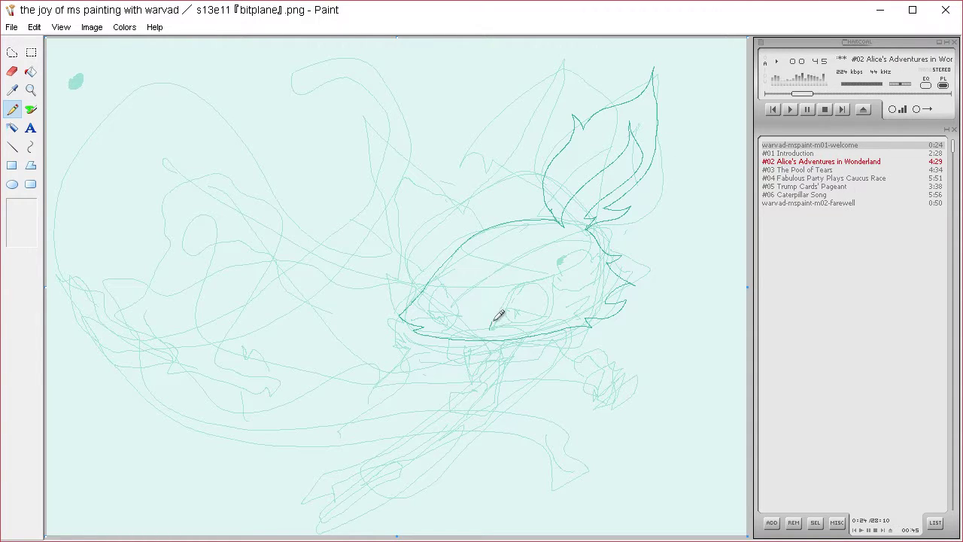
mouse_move(498, 316)
mouse_down()
mouse_move(526, 285)
mouse_move(566, 264)
mouse_move(563, 299)
mouse_move(541, 319)
mouse_move(492, 328)
mouse_move(545, 298)
mouse_move(524, 318)
mouse_up()
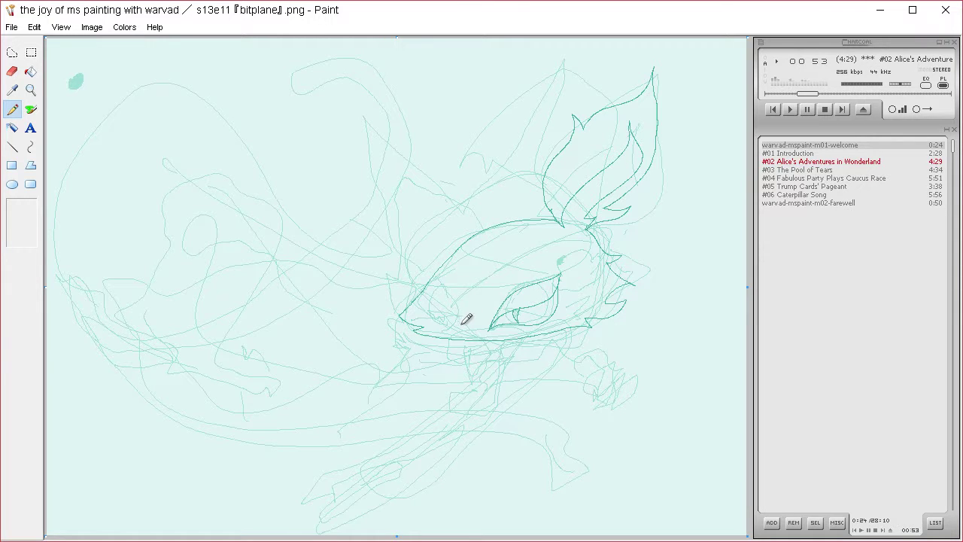
mouse_move(458, 323)
mouse_down()
mouse_move(456, 294)
mouse_move(430, 276)
mouse_move(434, 307)
mouse_move(458, 324)
mouse_move(452, 307)
mouse_move(426, 297)
mouse_up()
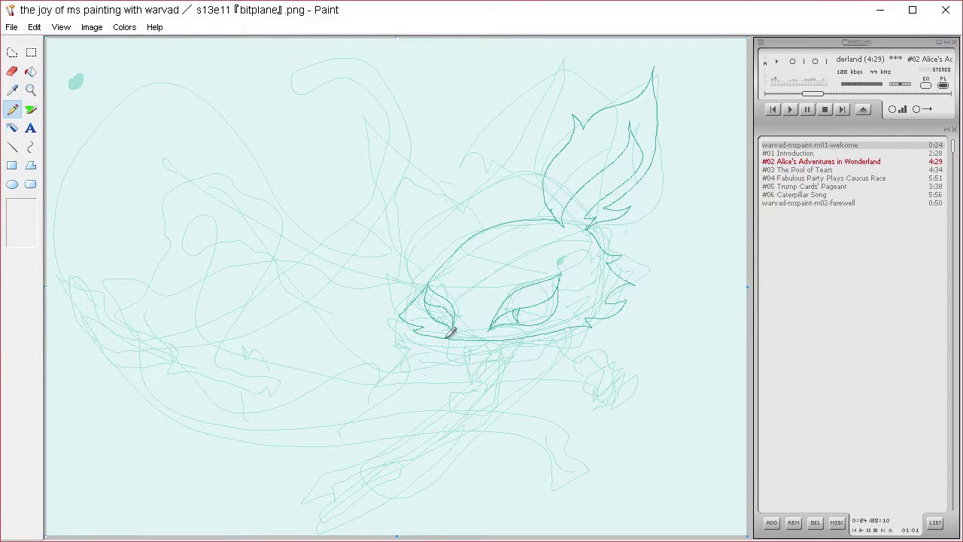
- Finish the left eye's pupil, draw the nose and mouth, and outline the left ear with base tufts and an inner-ear contour
drag(442, 299, 448, 311)
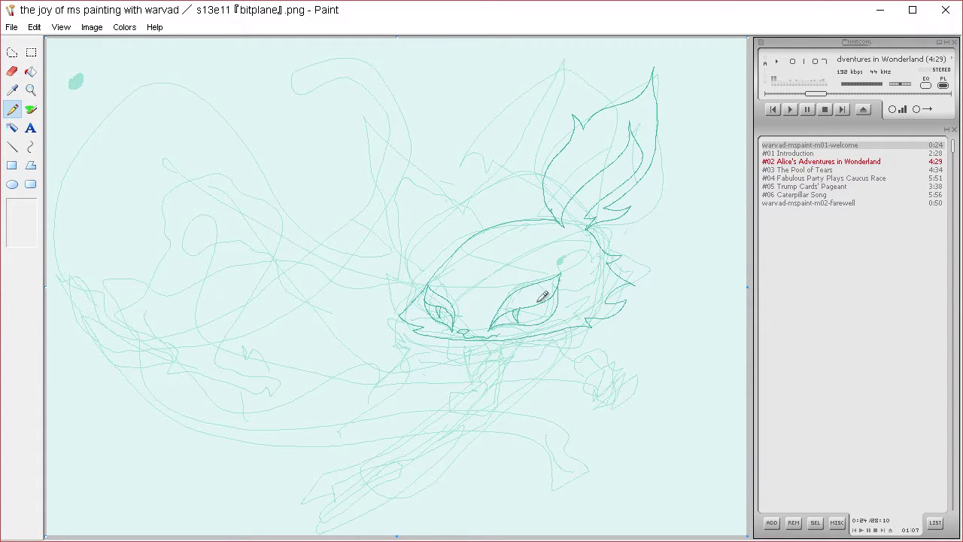
mouse_move(494, 224)
mouse_down()
mouse_move(503, 161)
mouse_move(485, 129)
mouse_move(483, 144)
mouse_move(464, 68)
mouse_move(449, 78)
mouse_move(411, 160)
mouse_move(418, 210)
mouse_move(449, 233)
mouse_move(432, 236)
mouse_move(446, 243)
mouse_move(481, 204)
mouse_move(455, 170)
mouse_up()
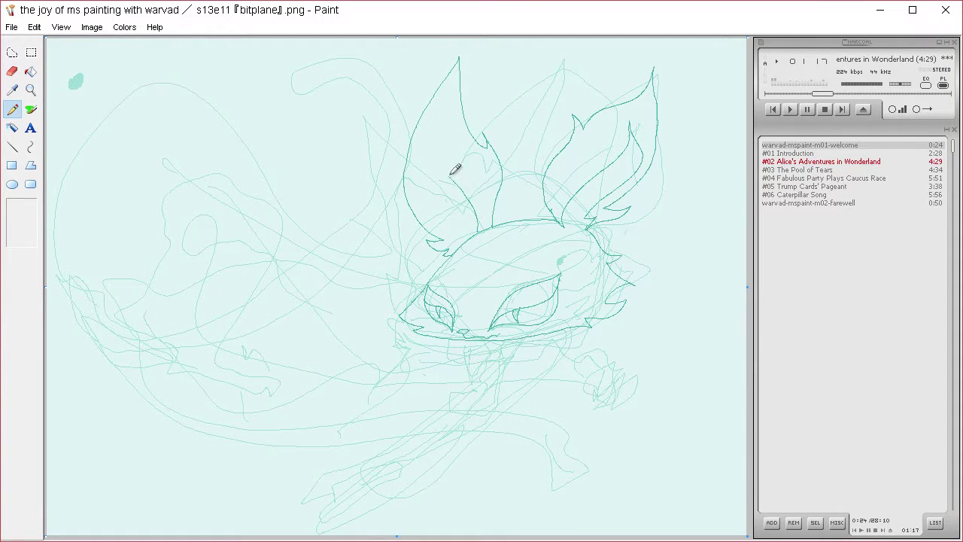
mouse_move(444, 103)
mouse_down()
mouse_move(424, 172)
mouse_move(453, 240)
mouse_up()
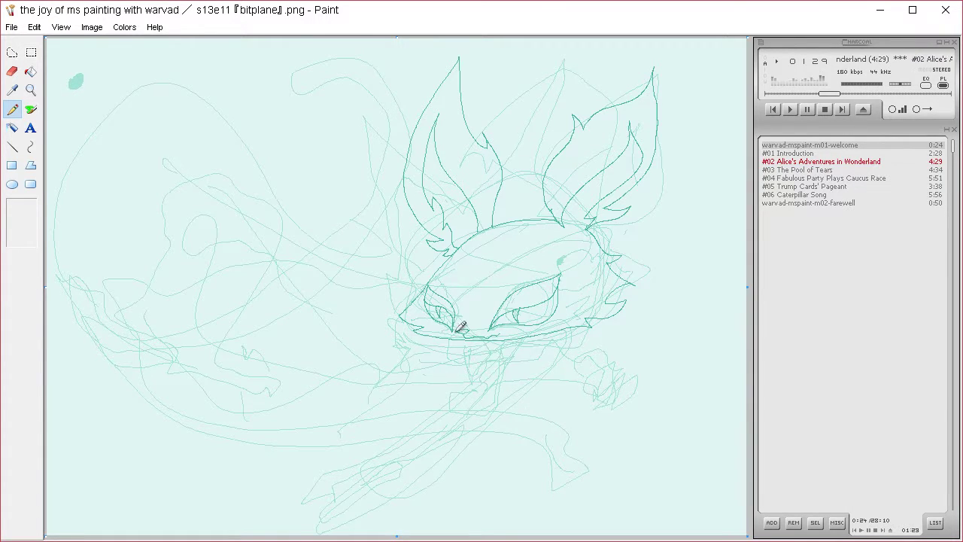
- Trace the shoulder and chest fur tufts and the outstretched front leg ending in a clawed paw beyond the cheek
mouse_move(398, 278)
mouse_down()
mouse_move(375, 254)
mouse_move(362, 279)
mouse_move(349, 275)
mouse_move(352, 298)
mouse_up()
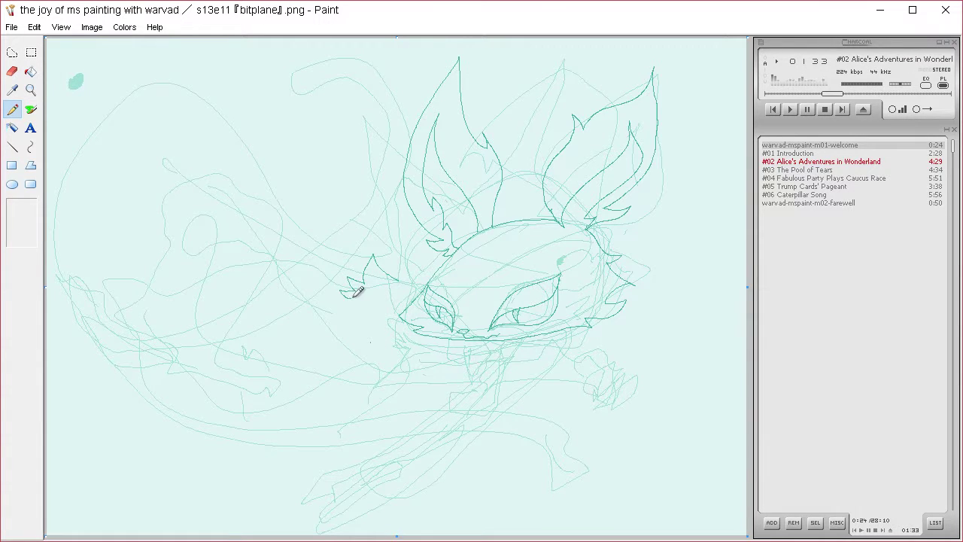
mouse_move(378, 371)
mouse_down()
mouse_move(362, 388)
mouse_move(381, 400)
mouse_move(396, 386)
mouse_move(547, 374)
mouse_move(580, 377)
mouse_move(595, 392)
mouse_move(586, 407)
mouse_move(601, 402)
mouse_move(607, 365)
mouse_move(615, 394)
mouse_up()
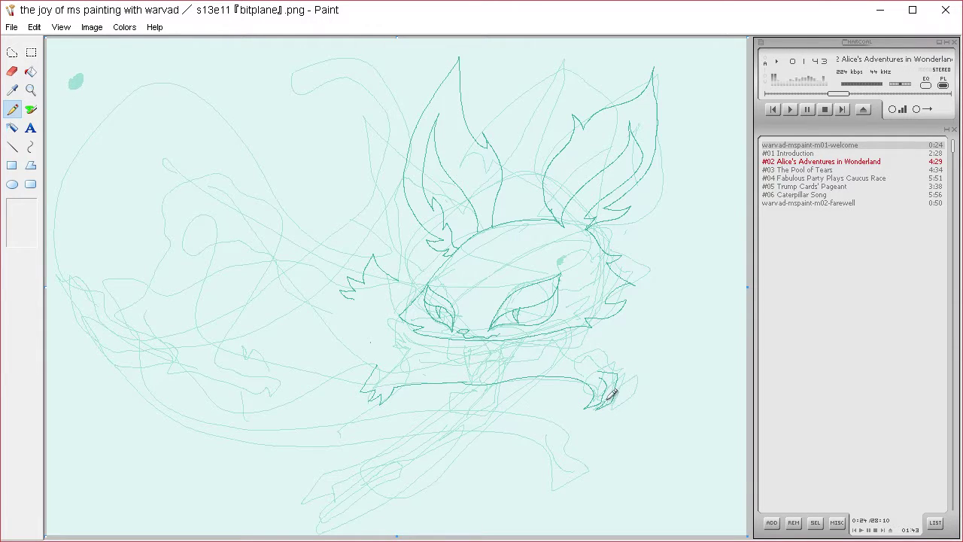
mouse_move(608, 367)
mouse_down()
mouse_move(629, 372)
mouse_move(622, 399)
mouse_up()
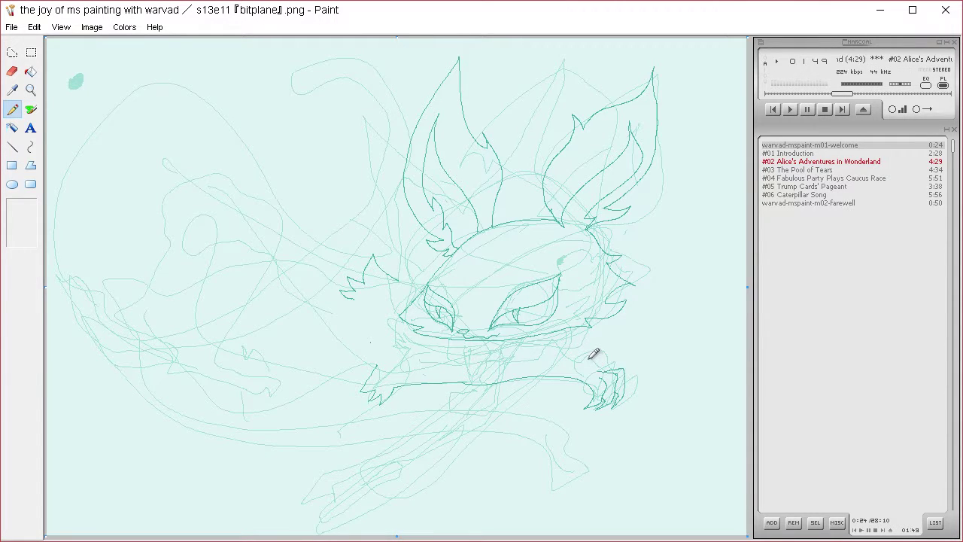
mouse_move(612, 365)
mouse_down()
mouse_move(574, 361)
mouse_move(418, 363)
mouse_up()
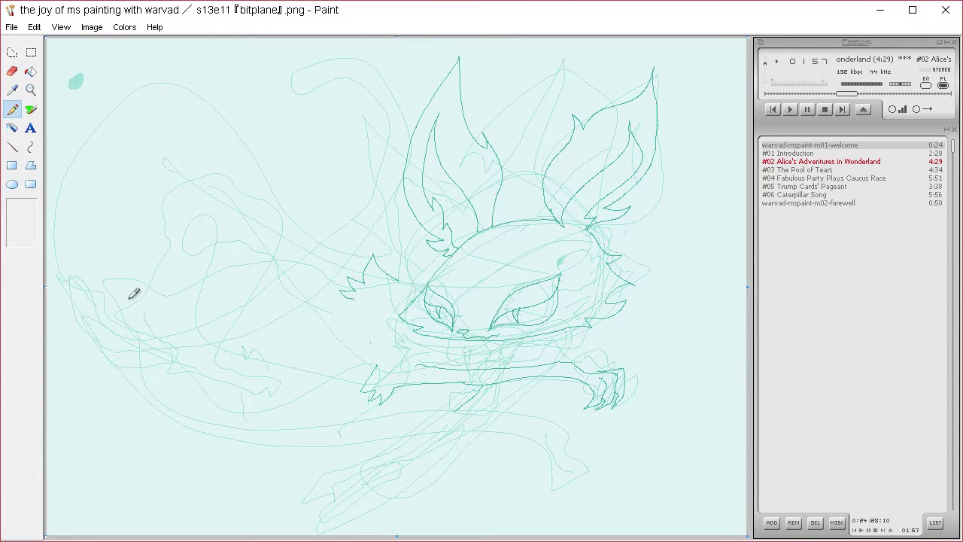
- Trace the long, rounded-tip tail sweeping beneath the body, and outline the rump and notched back up to the shoulder fur
mouse_move(91, 324)
mouse_down()
mouse_move(147, 392)
mouse_move(201, 430)
mouse_move(327, 458)
mouse_move(318, 451)
mouse_move(492, 436)
mouse_move(549, 452)
mouse_move(566, 491)
mouse_move(587, 484)
mouse_move(565, 440)
mouse_move(533, 422)
mouse_move(478, 414)
mouse_move(261, 425)
mouse_move(266, 417)
mouse_move(238, 416)
mouse_move(173, 389)
mouse_move(131, 346)
mouse_up()
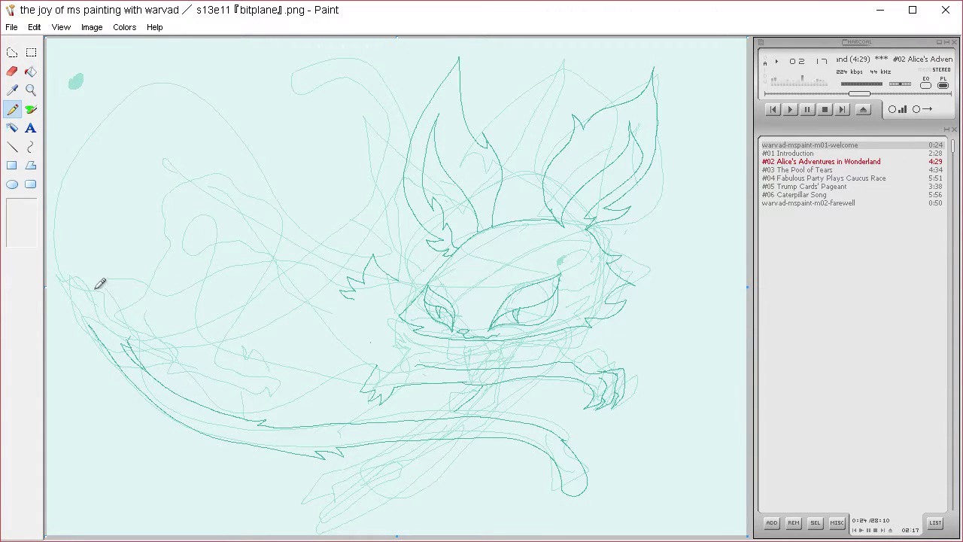
drag(92, 327, 62, 239)
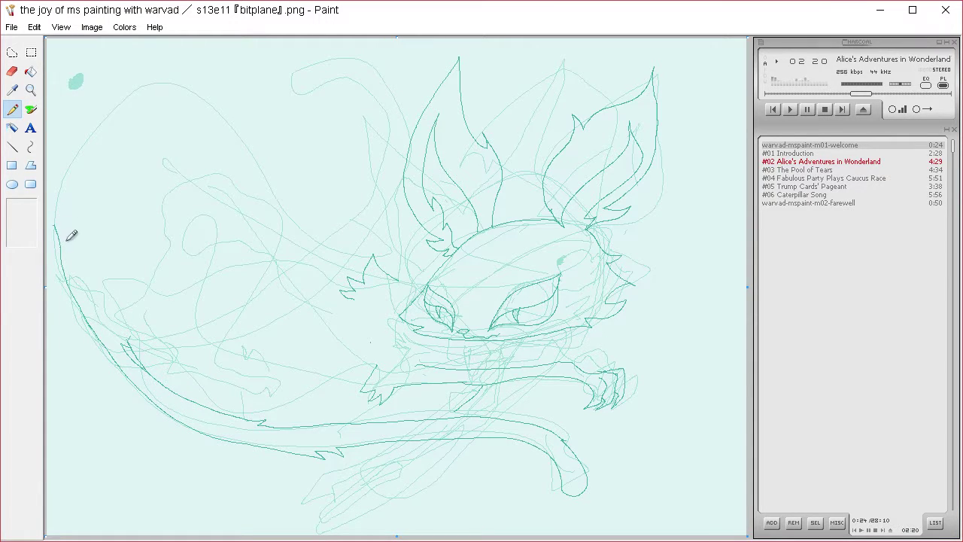
mouse_move(55, 227)
mouse_down()
mouse_move(67, 170)
mouse_move(89, 135)
mouse_move(149, 74)
mouse_move(183, 76)
mouse_move(213, 91)
mouse_move(274, 201)
mouse_move(358, 267)
mouse_up()
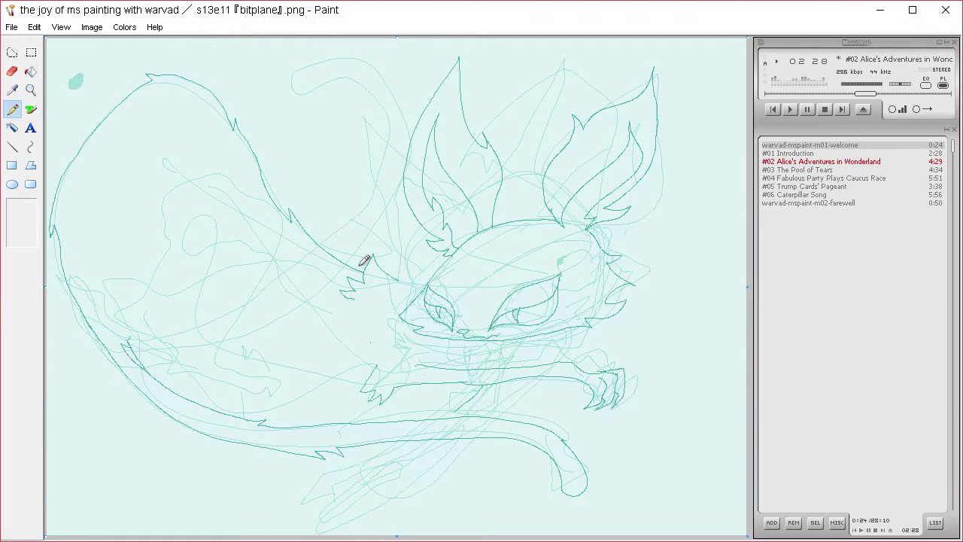
- Trace the haunch and its clawed hind leg, redoing the first haunch stroke, and add the notched belly line to the chest tufts
mouse_move(119, 182)
mouse_down()
mouse_move(233, 165)
mouse_move(256, 186)
mouse_up()
key(ctrl+z)
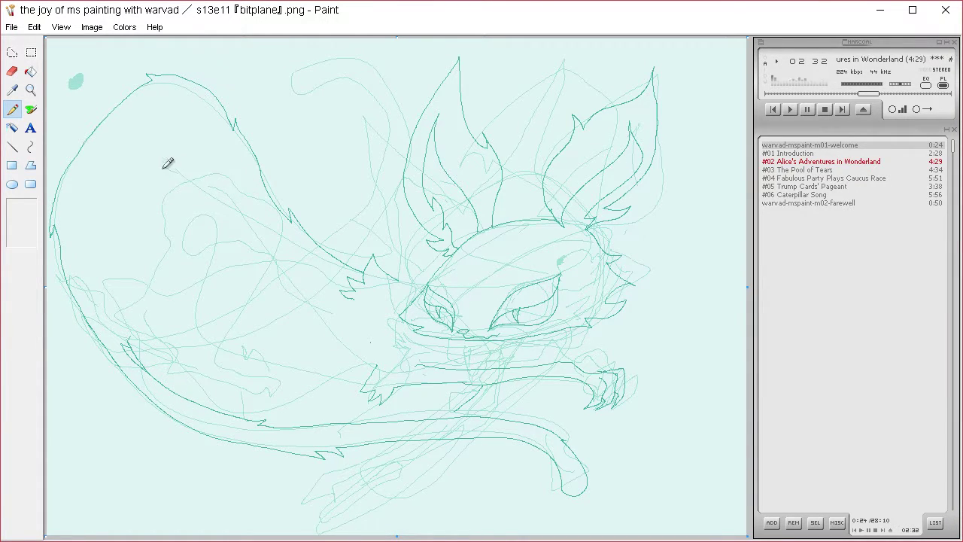
mouse_move(156, 166)
mouse_down()
mouse_move(222, 167)
mouse_move(242, 187)
mouse_move(273, 261)
mouse_move(217, 364)
mouse_move(276, 379)
mouse_move(284, 389)
mouse_move(267, 410)
mouse_move(266, 396)
mouse_move(296, 388)
mouse_move(276, 412)
mouse_move(320, 376)
mouse_move(295, 388)
mouse_move(303, 385)
mouse_move(290, 413)
mouse_move(300, 388)
mouse_move(274, 377)
mouse_move(271, 361)
mouse_move(266, 398)
mouse_move(176, 372)
mouse_move(166, 346)
mouse_move(127, 339)
mouse_move(85, 273)
mouse_move(90, 218)
mouse_up()
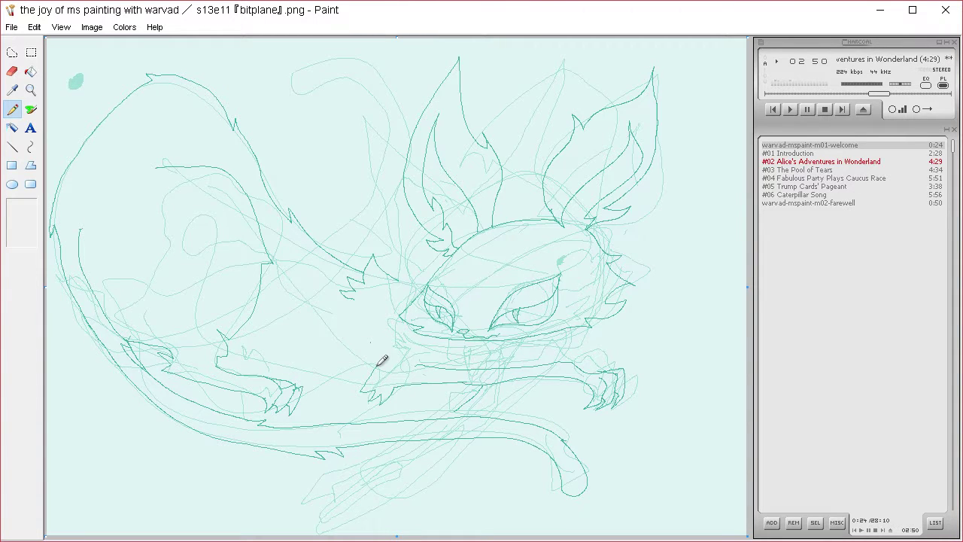
mouse_move(378, 365)
mouse_down()
mouse_move(292, 370)
mouse_move(295, 363)
mouse_move(235, 346)
mouse_up()
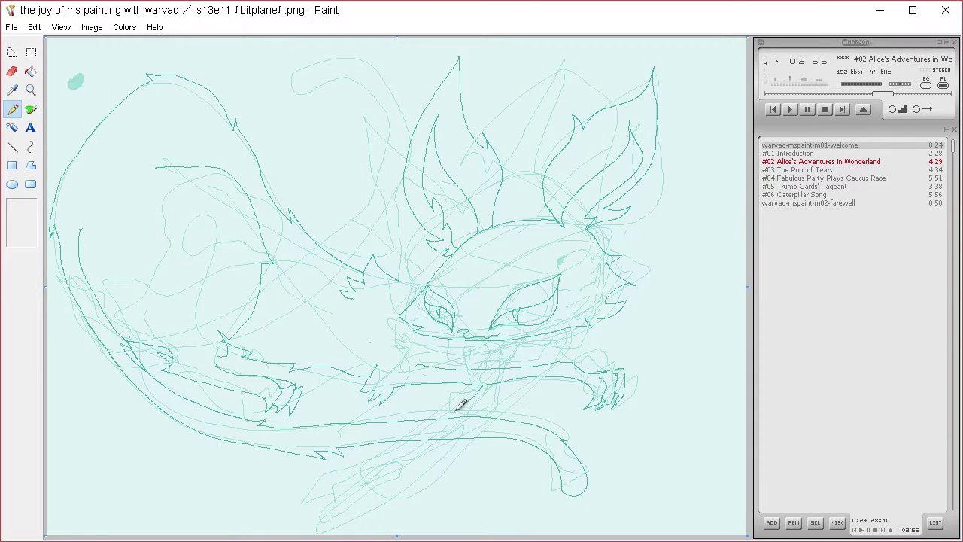
mouse_move(459, 408)
mouse_down()
mouse_move(336, 469)
mouse_move(307, 511)
mouse_up()
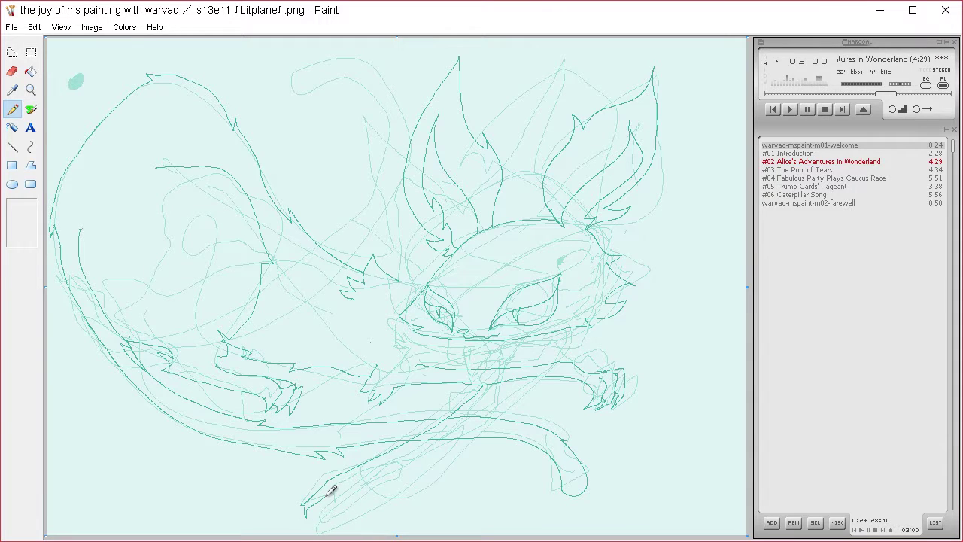
key(ctrl+z)
key(ctrl+z)
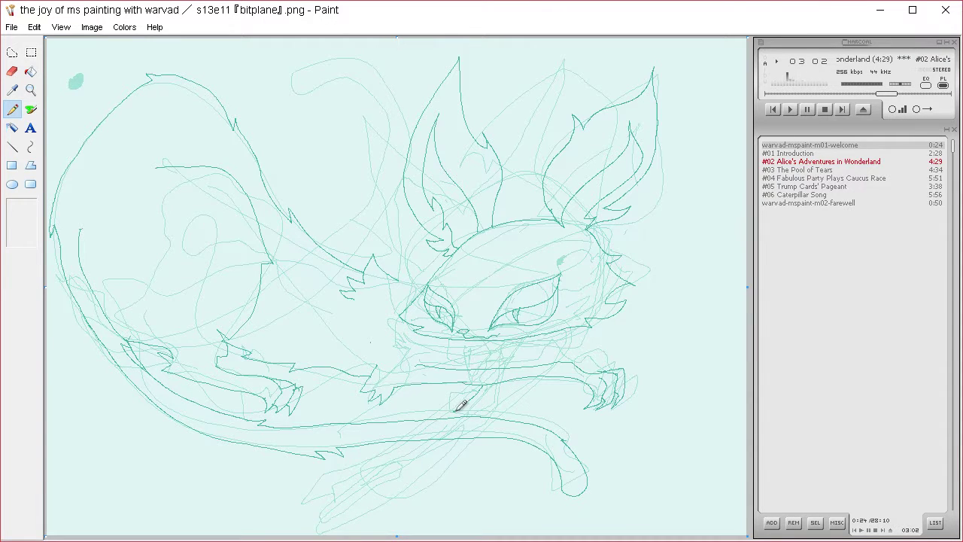
- Trace the second front leg crossing over the tail to a clawed paw, and add fur tufts below the cheek and behind the head
mouse_move(456, 410)
mouse_down()
mouse_move(313, 483)
mouse_move(312, 509)
mouse_up()
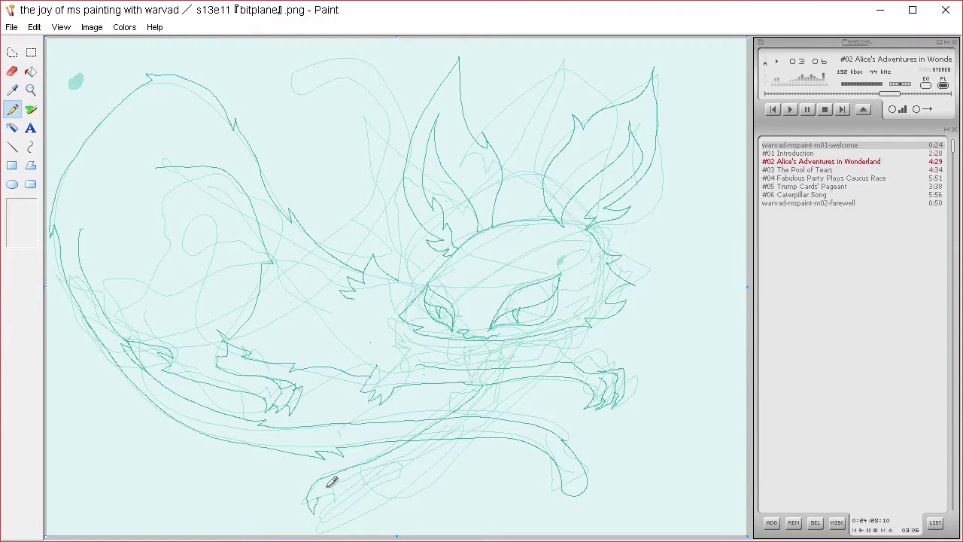
mouse_move(330, 481)
mouse_down()
mouse_move(335, 516)
mouse_move(329, 505)
mouse_move(345, 481)
mouse_move(337, 498)
mouse_move(351, 519)
mouse_move(362, 477)
mouse_move(415, 462)
mouse_move(555, 355)
mouse_up()
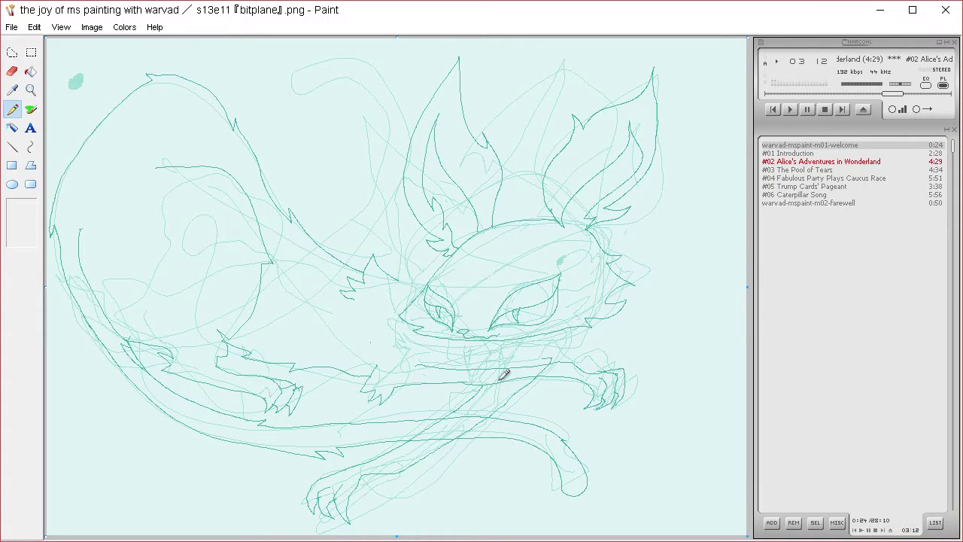
drag(451, 412, 490, 358)
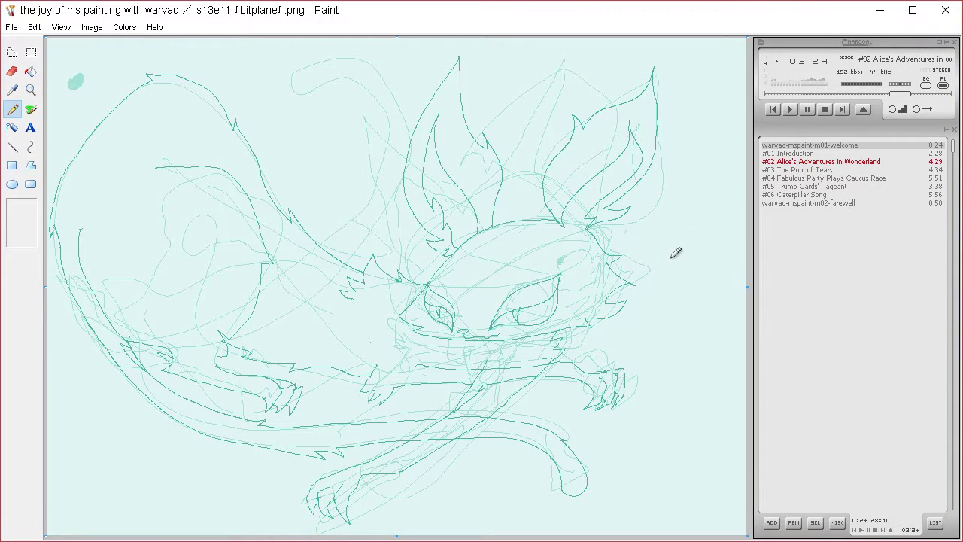
- Select the whole drawing and shift it slightly to the right on the canvas
key(ctrl+a)
drag(425, 359, 446, 360)
drag(606, 377, 614, 372)
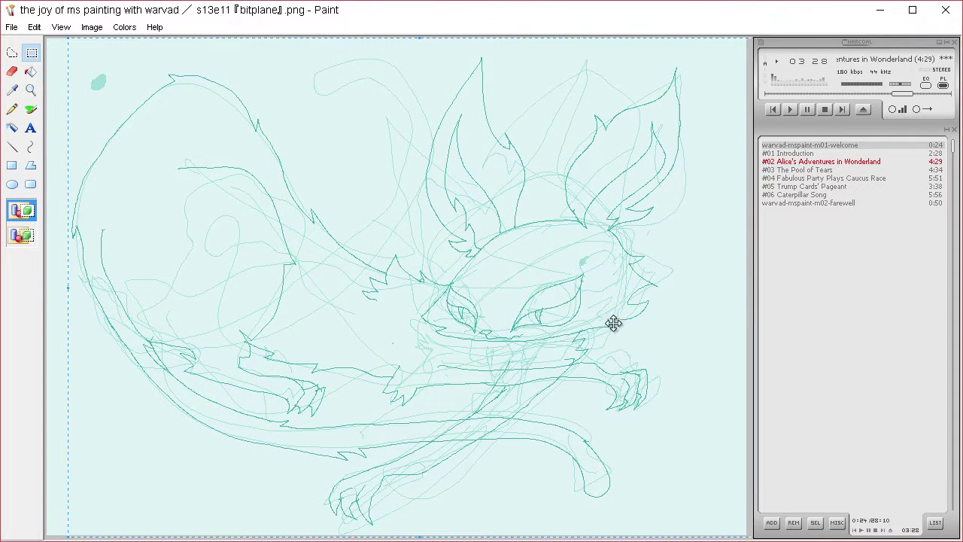
- Remove the light sketch lines by sampling the light teal swatch and applying a transparent selection to the whole canvas
click(13, 90)
click(98, 80)
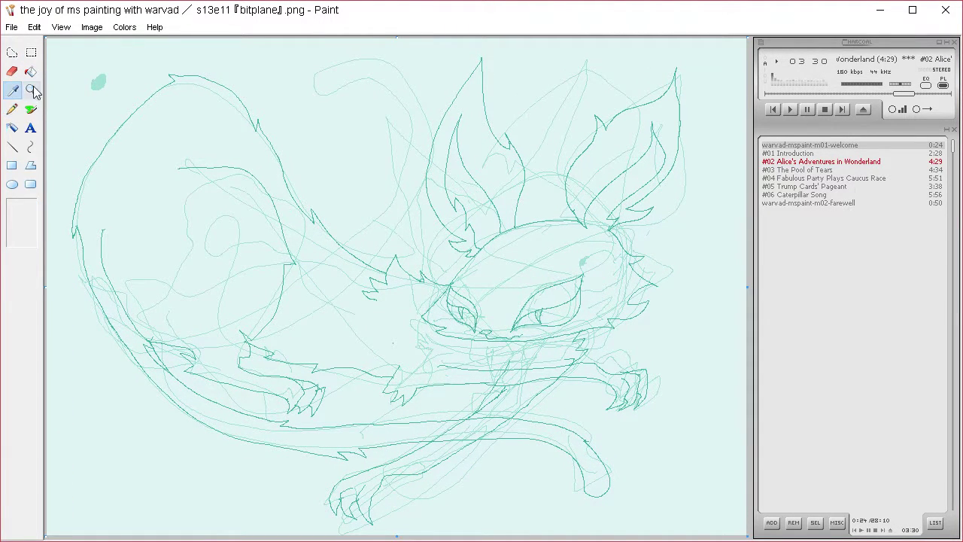
key(ctrl+a)
key(Delete)
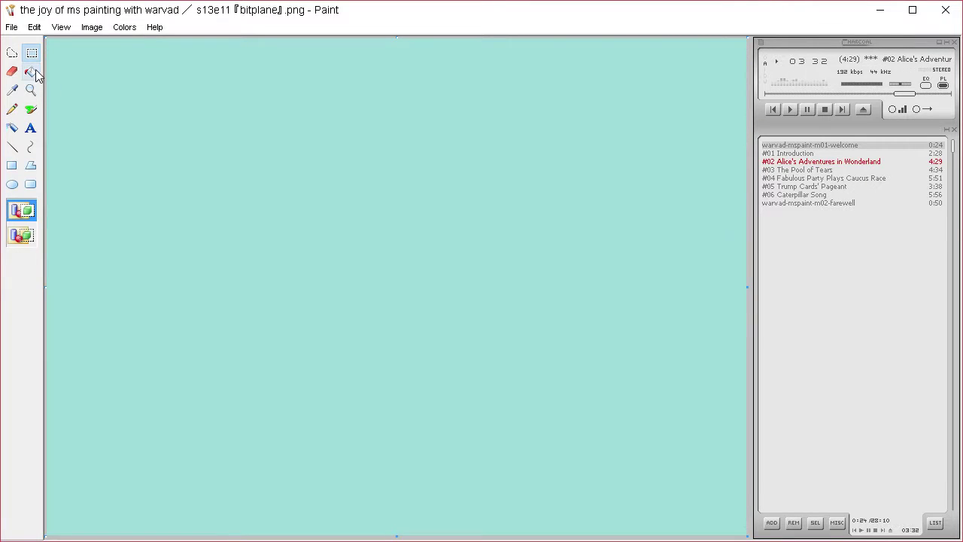
key(ctrl+z)
click(29, 237)
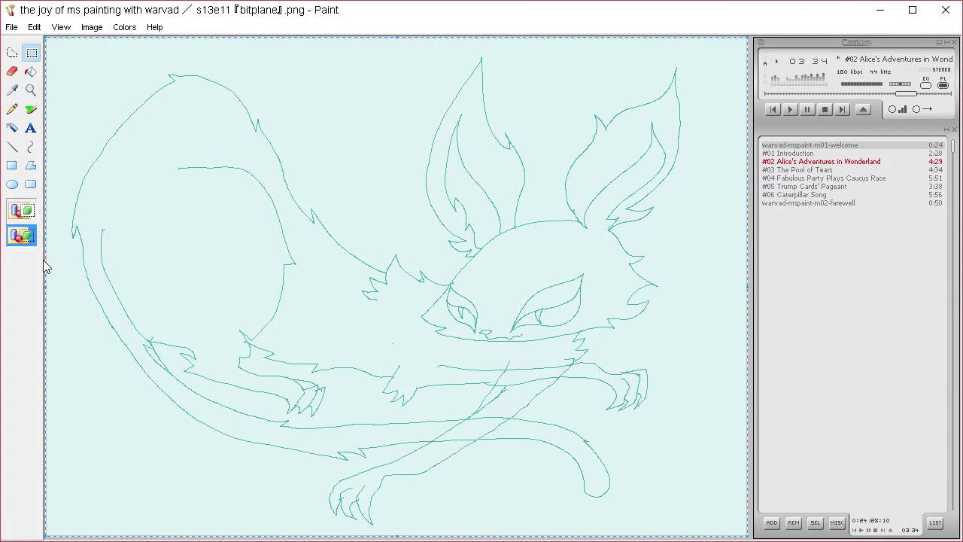
- Sample the line art's dark teal and flood-fill the creature's body and hind-paw claws with it
click(13, 89)
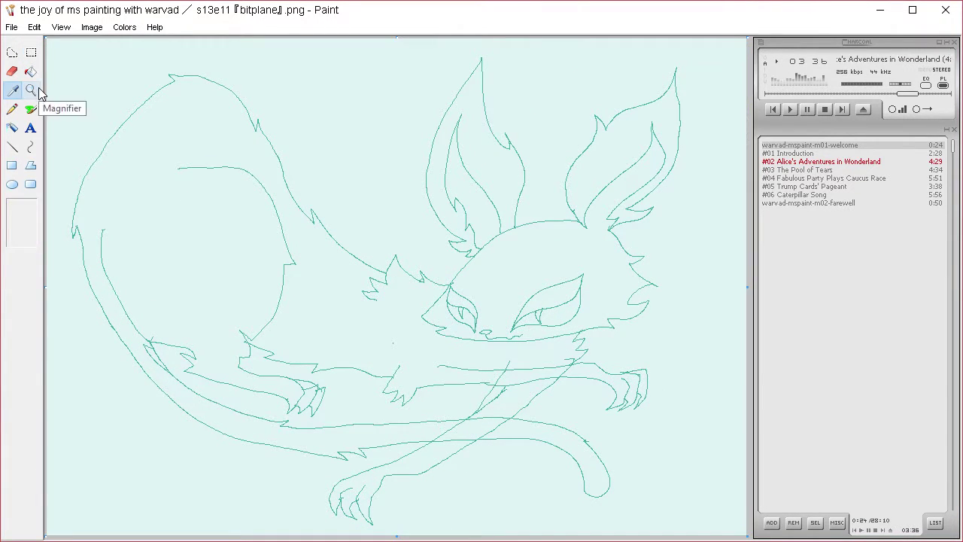
click(476, 315)
click(329, 342)
click(312, 390)
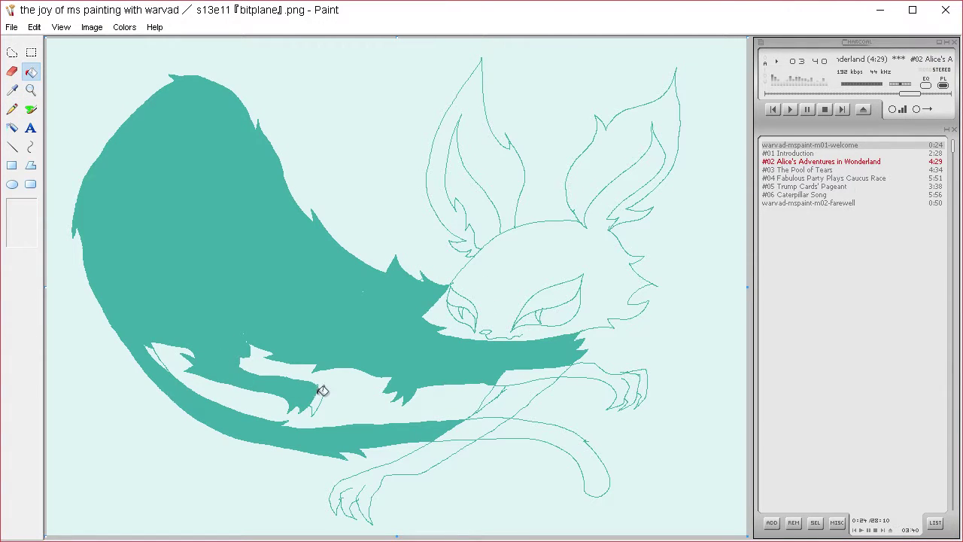
click(323, 392)
- Fill the rest of the tail and both front legs, including their paws and overlapping sections, with dark teal
click(373, 483)
click(484, 425)
click(517, 430)
click(511, 399)
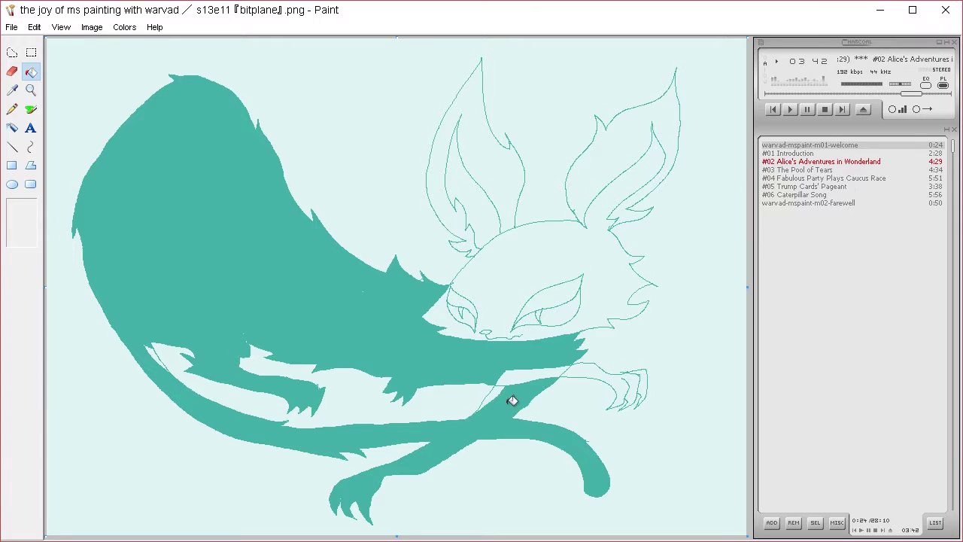
click(501, 380)
click(538, 372)
click(585, 371)
click(643, 385)
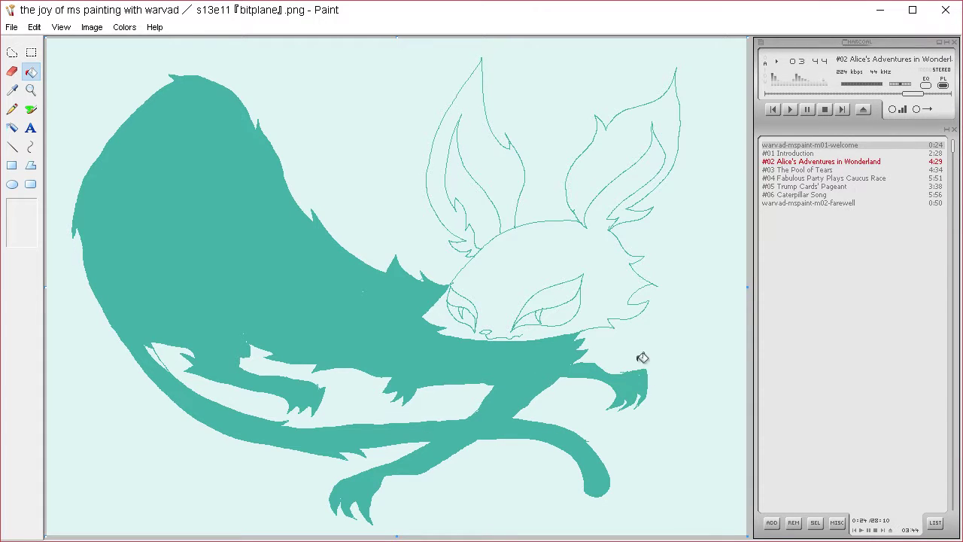
click(598, 302)
click(509, 198)
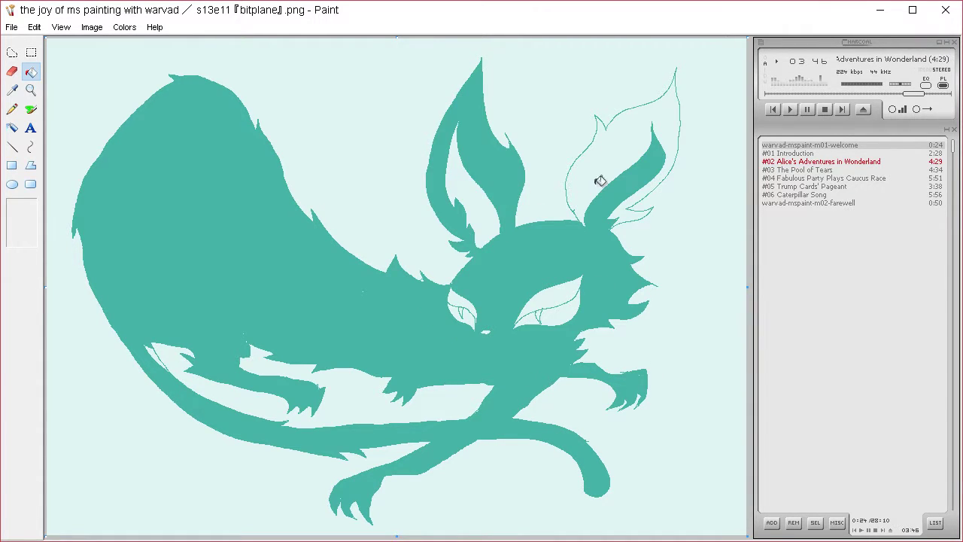
click(601, 182)
key(ctrl+z)
key(ctrl+z)
key(ctrl+z)
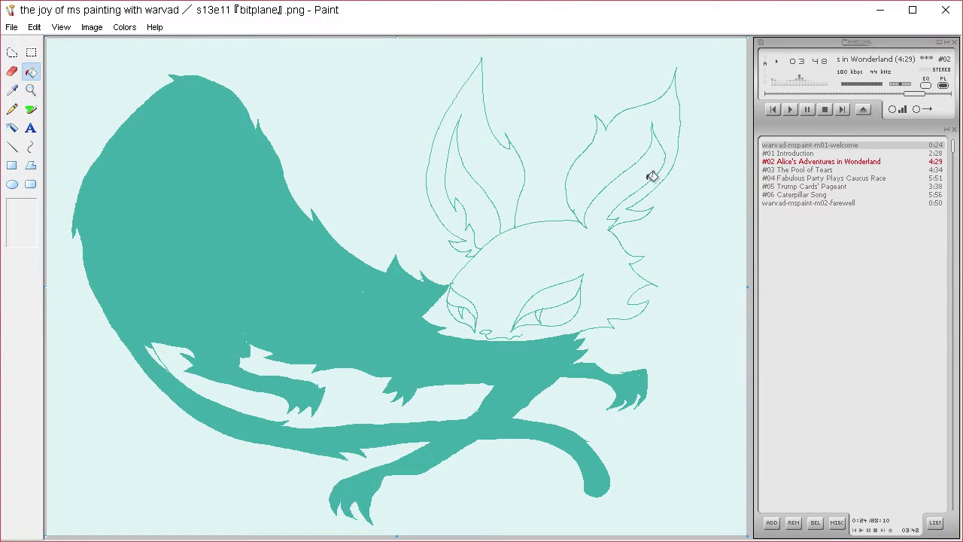
- Close the outline gap at the right ear's base with the pencil, and fill the head and both outer ears with dark teal
click(13, 109)
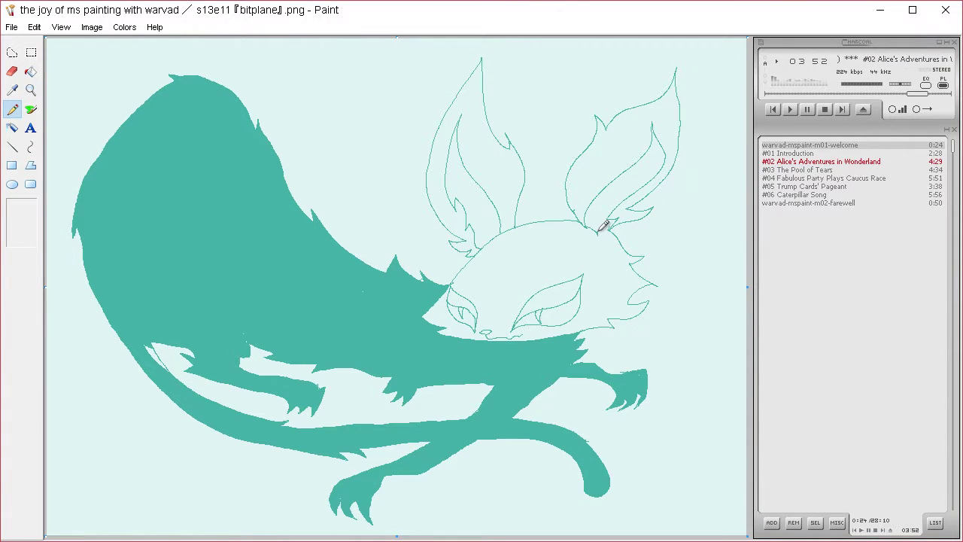
drag(600, 227, 610, 227)
click(30, 72)
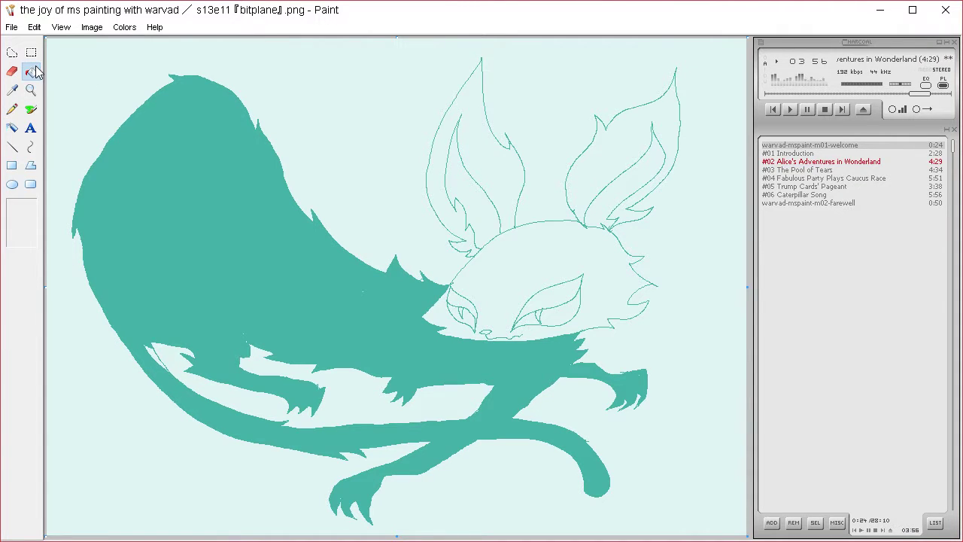
click(591, 245)
click(599, 182)
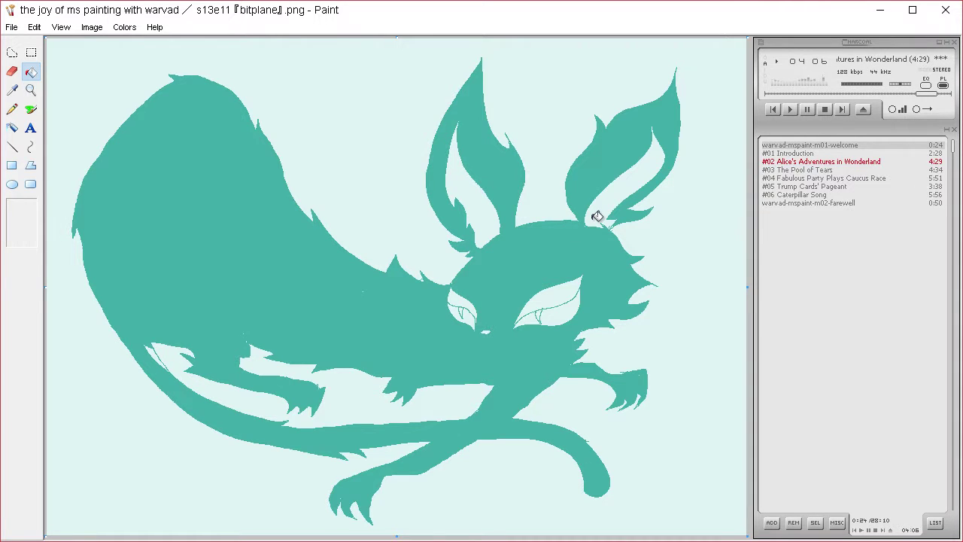
- Sample the head's dark teal and fill the upper eyelids of both eyes with it
click(12, 90)
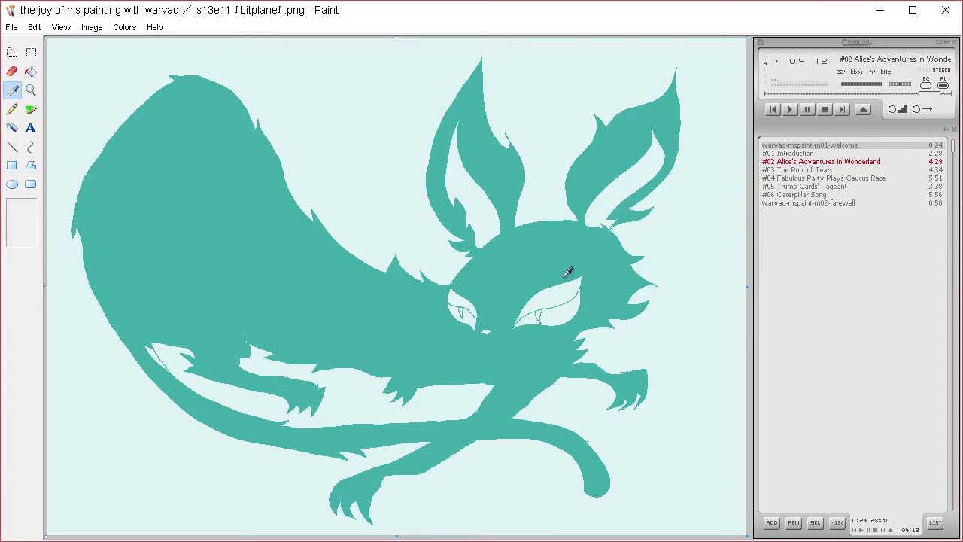
click(578, 257)
click(563, 292)
click(477, 308)
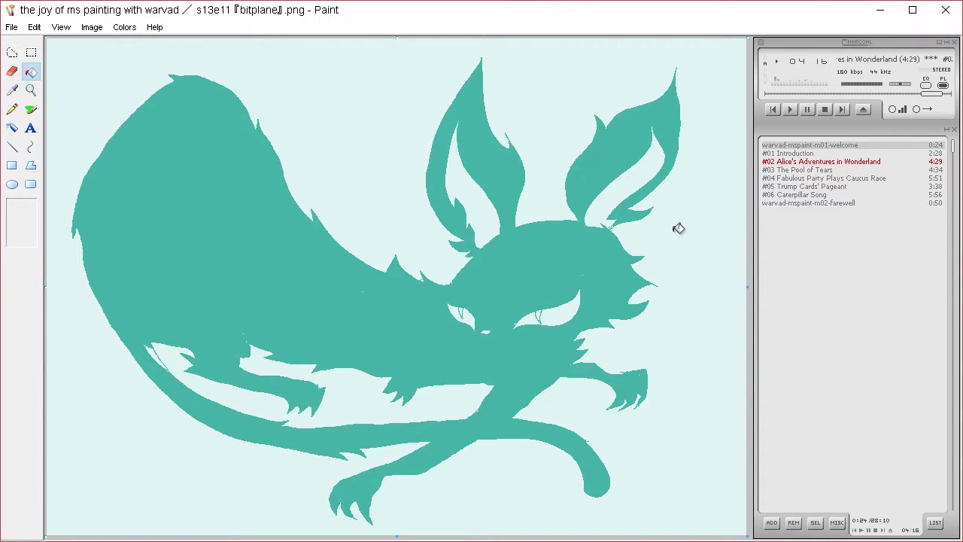
- Mix a lighter teal with luminosity 146 (RGB 109, 201, 197) and flood-fill the creature with it
click(124, 27)
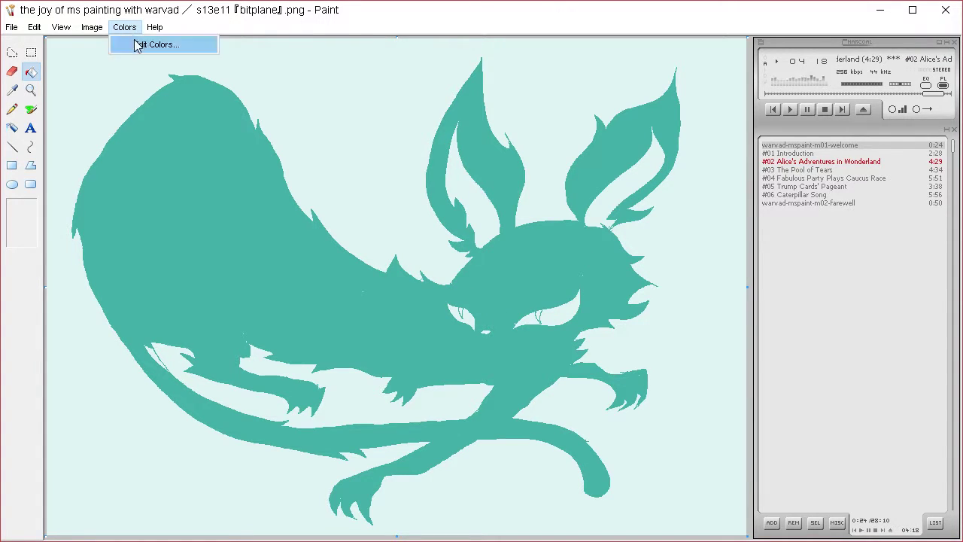
click(139, 43)
click(531, 360)
drag(725, 214, 724, 231)
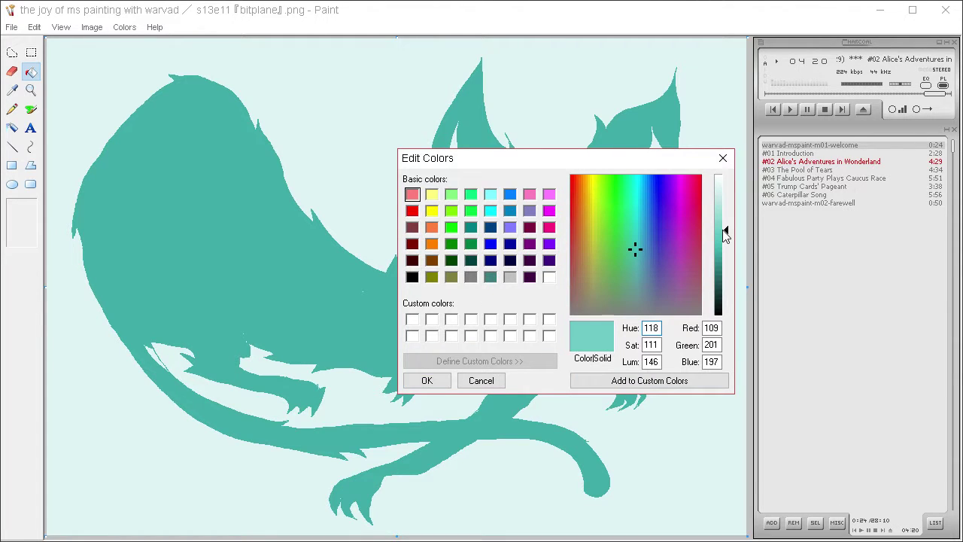
click(426, 380)
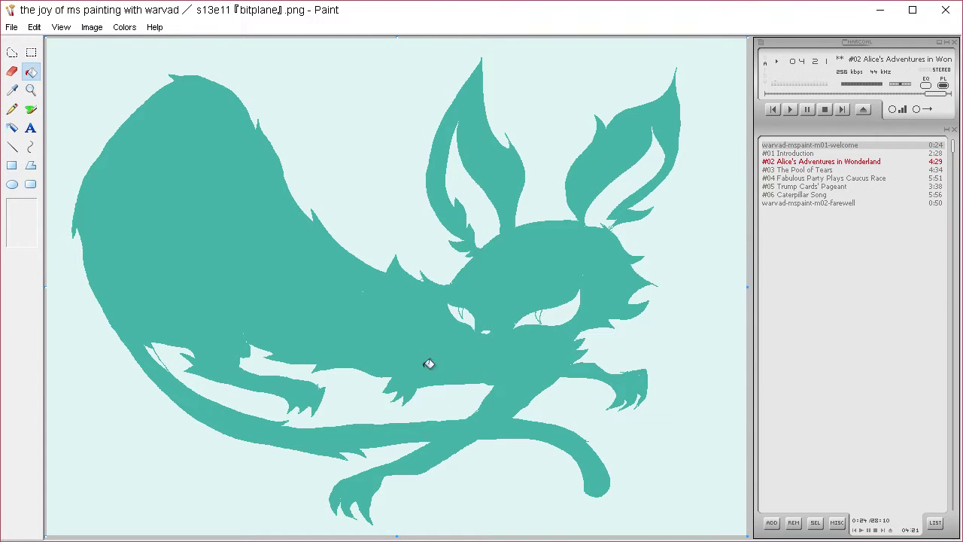
click(378, 336)
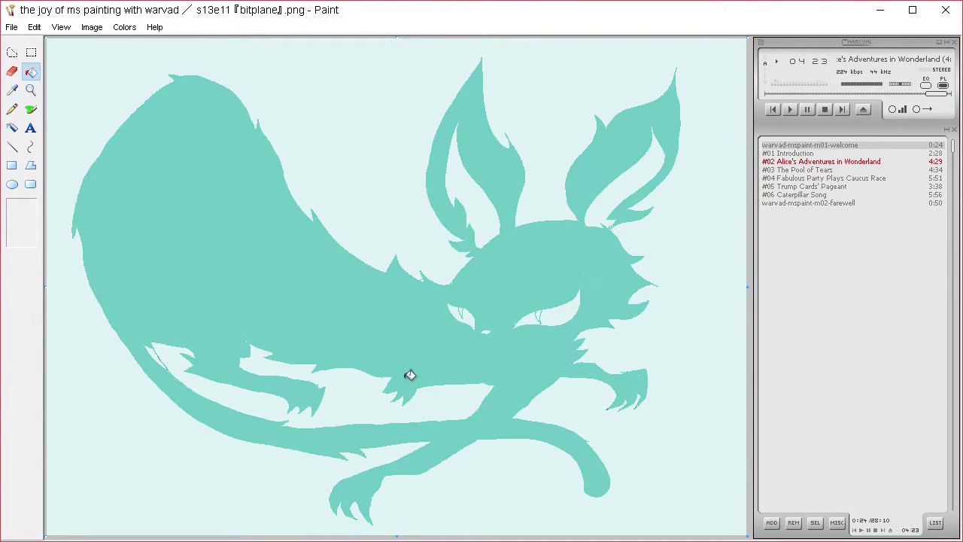
- Mix a dark teal with luminosity 78 (RGB 45, 121, 117) and fill the background and the gaps between the limbs with it
click(124, 27)
click(132, 44)
click(553, 361)
click(729, 274)
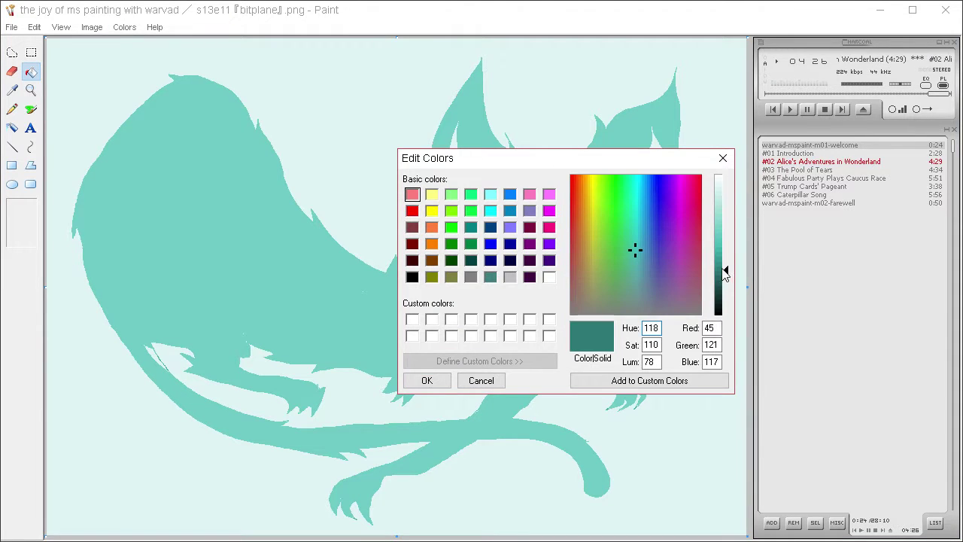
click(446, 378)
click(403, 254)
click(449, 379)
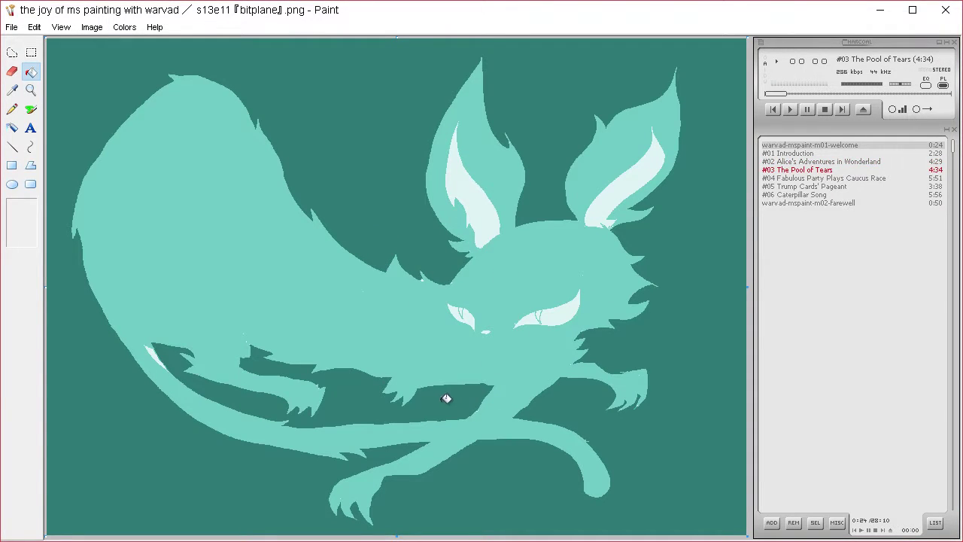
click(484, 201)
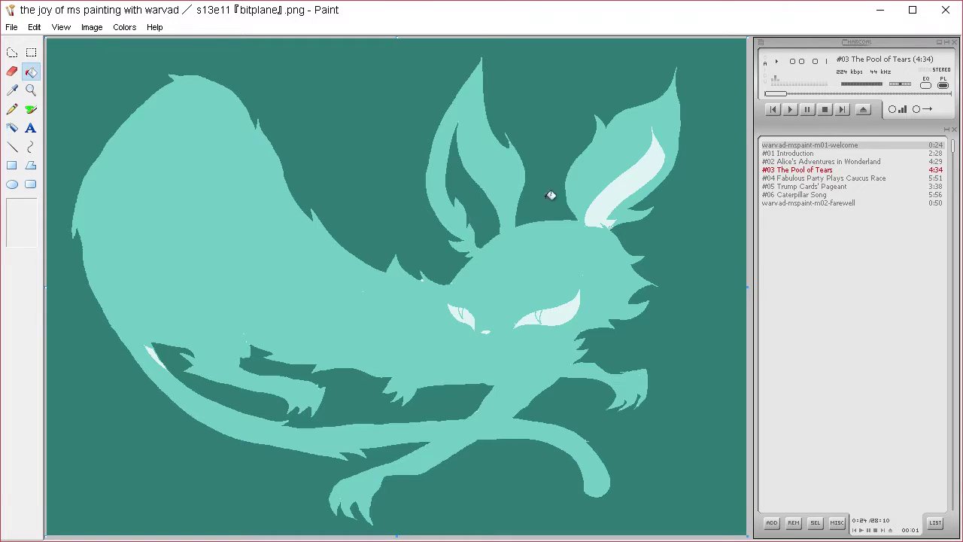
key(ctrl+z)
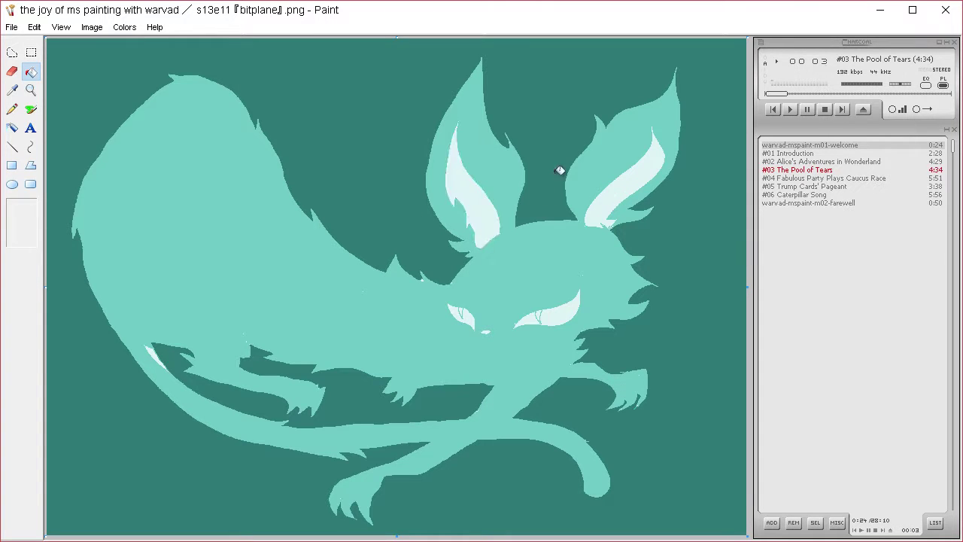
- Fill the pale sliver between tail and hind leg with dark teal, and clean stray specks off the body with its light teal
click(12, 109)
click(31, 72)
click(156, 351)
click(12, 90)
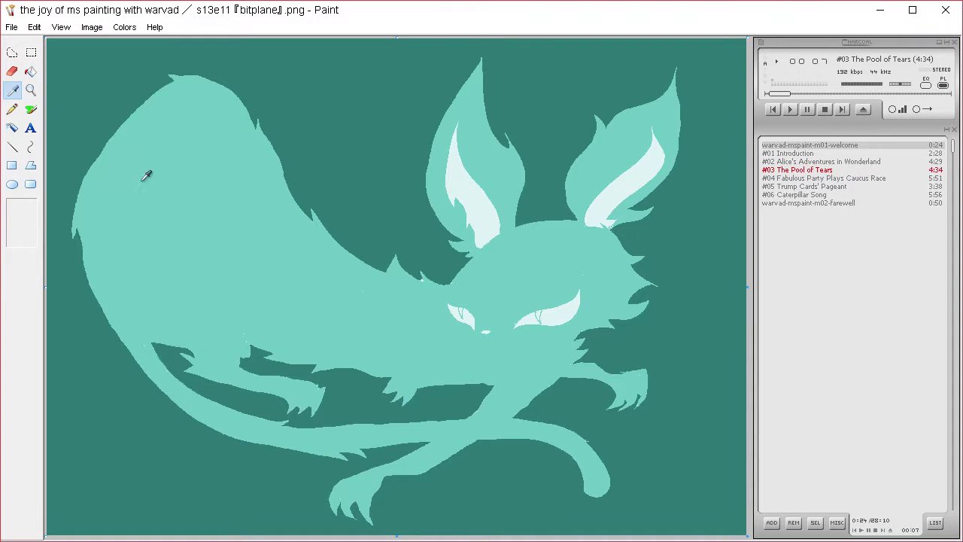
click(145, 175)
click(31, 109)
click(23, 216)
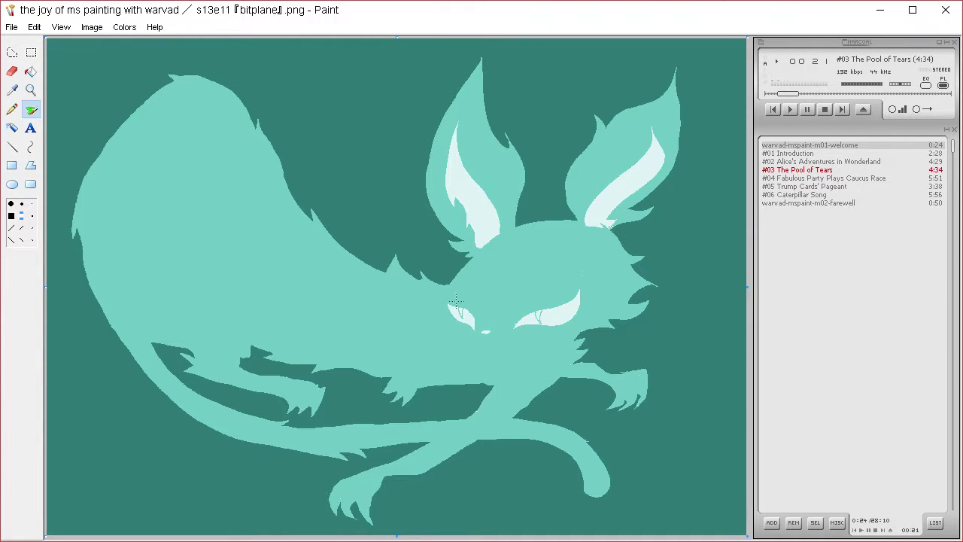
click(12, 110)
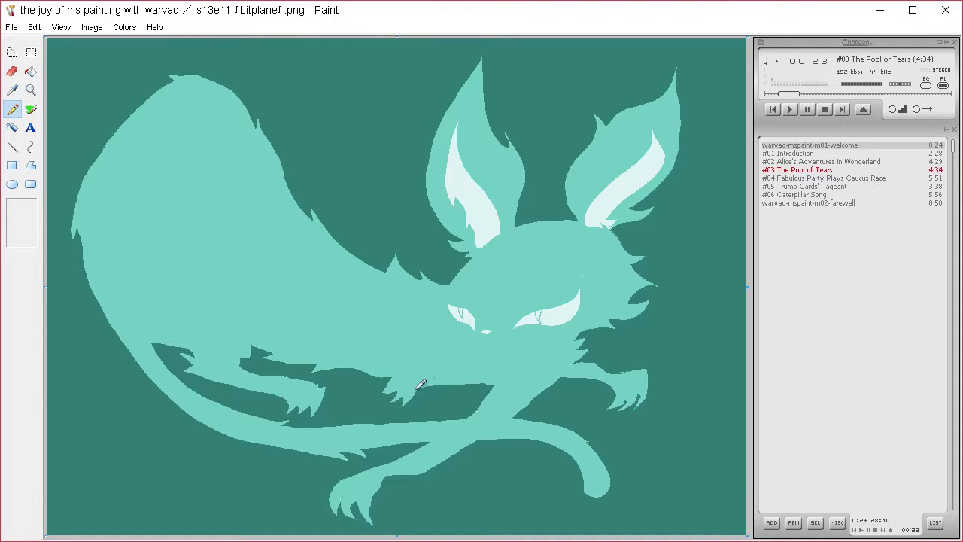
mouse_move(421, 384)
mouse_down()
mouse_move(378, 394)
mouse_move(367, 385)
mouse_up()
click(30, 71)
click(383, 387)
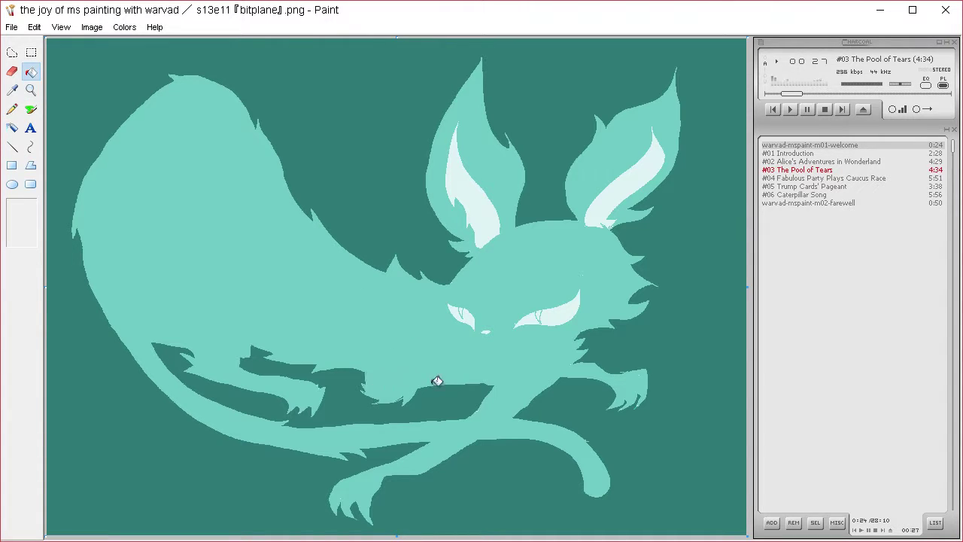
key(ctrl+z)
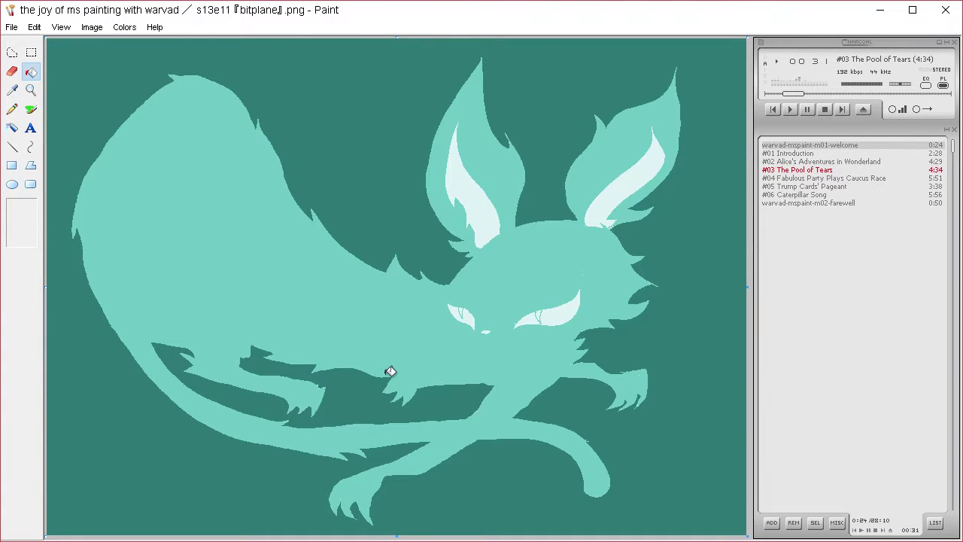
- Outline a tapering shadow with fur tufts along the left cheek and under the chin, and fill it with dark teal
click(12, 109)
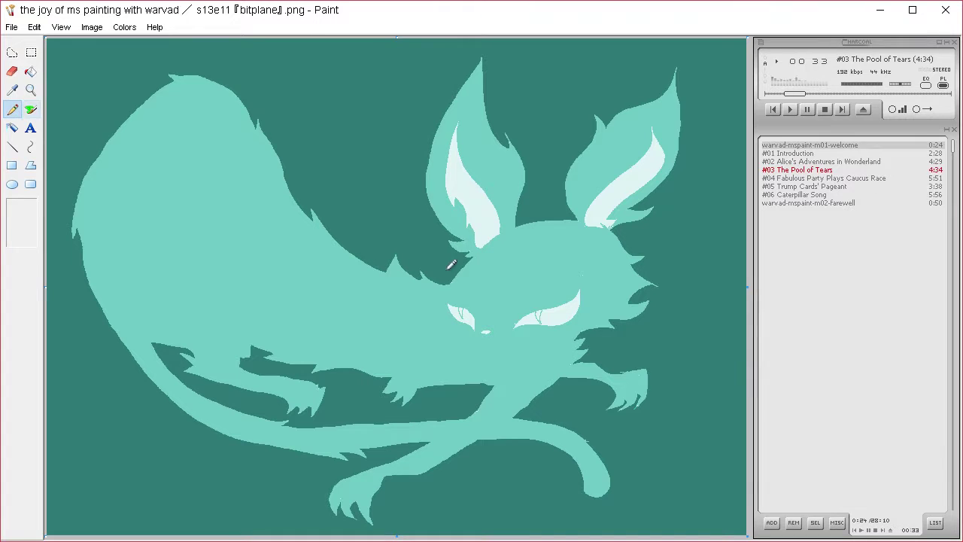
mouse_move(450, 284)
mouse_down()
mouse_move(429, 310)
mouse_move(413, 311)
mouse_move(428, 325)
mouse_move(412, 324)
mouse_move(428, 337)
mouse_move(418, 336)
mouse_move(501, 359)
mouse_move(581, 343)
mouse_up()
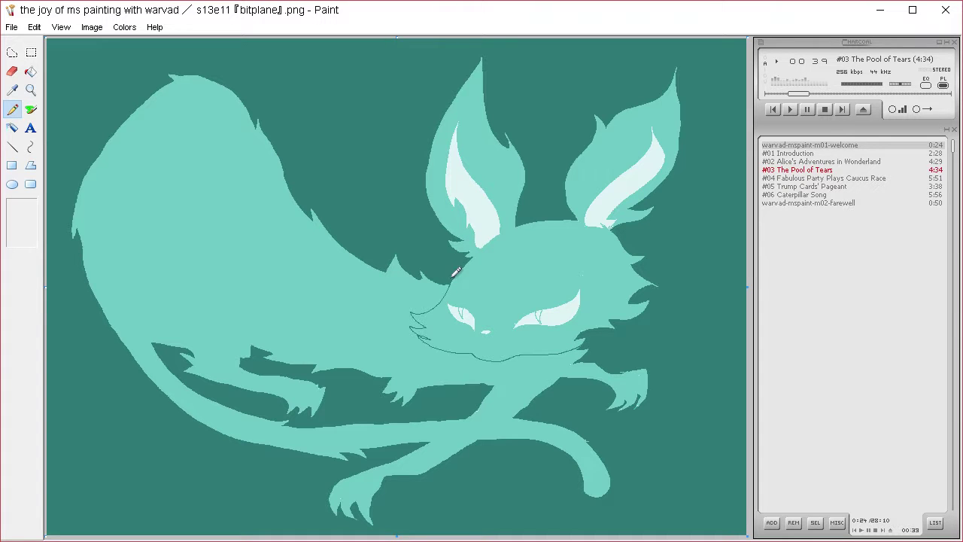
mouse_move(452, 278)
mouse_down()
mouse_move(425, 300)
mouse_move(402, 294)
mouse_move(409, 310)
mouse_move(380, 300)
mouse_move(419, 328)
mouse_move(367, 319)
mouse_move(434, 347)
mouse_move(519, 363)
mouse_move(585, 345)
mouse_up()
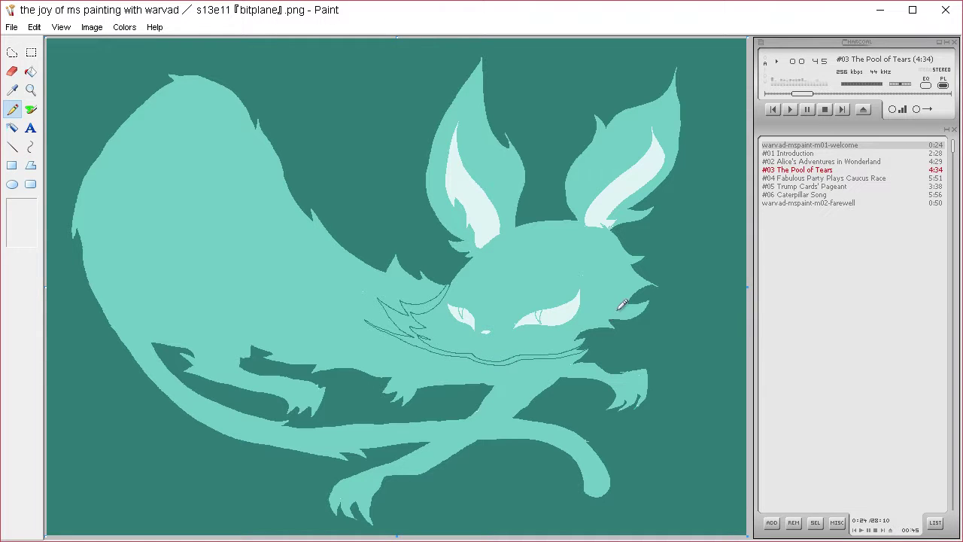
click(30, 72)
click(460, 350)
key(ctrl+z)
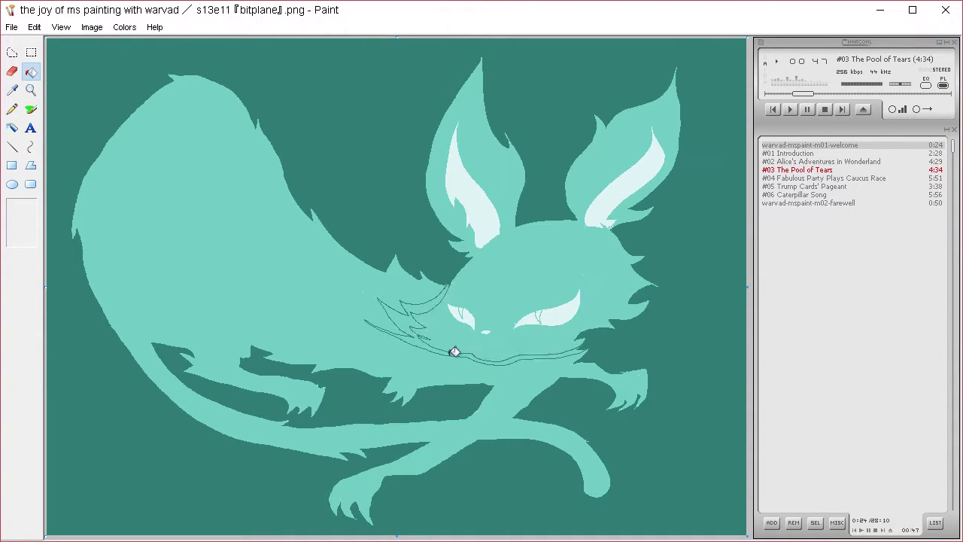
click(459, 353)
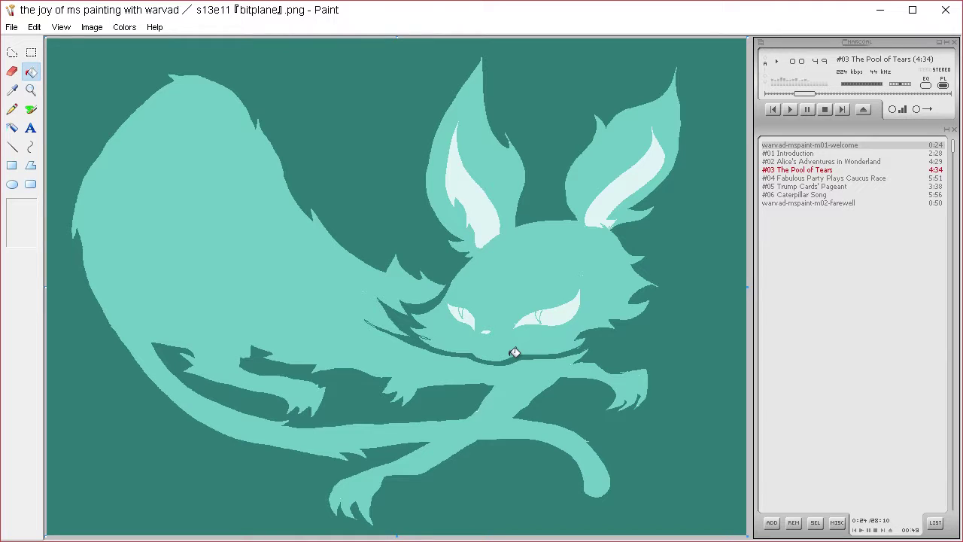
- Outline a thin, wavy frowning mouth above the chin and fill it with dark teal
click(12, 109)
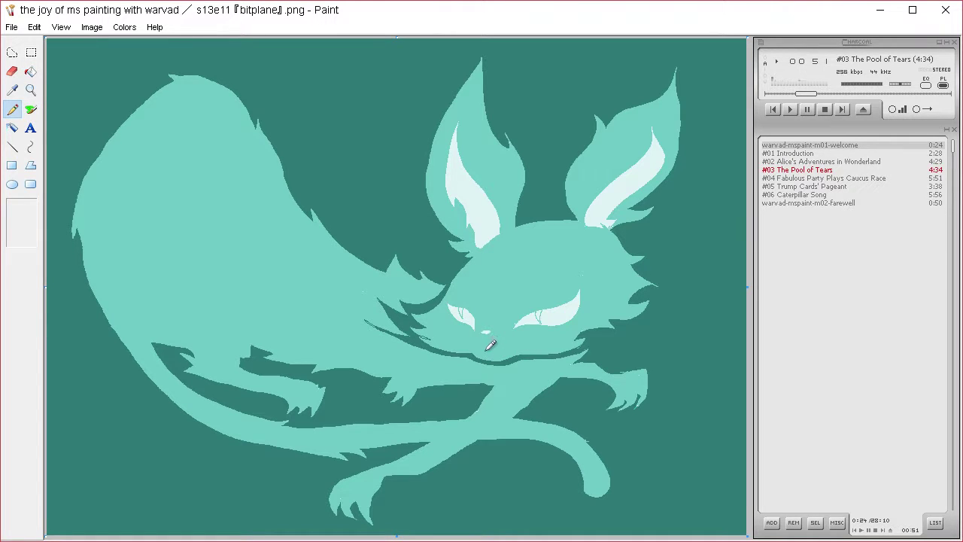
drag(488, 347, 528, 351)
click(30, 72)
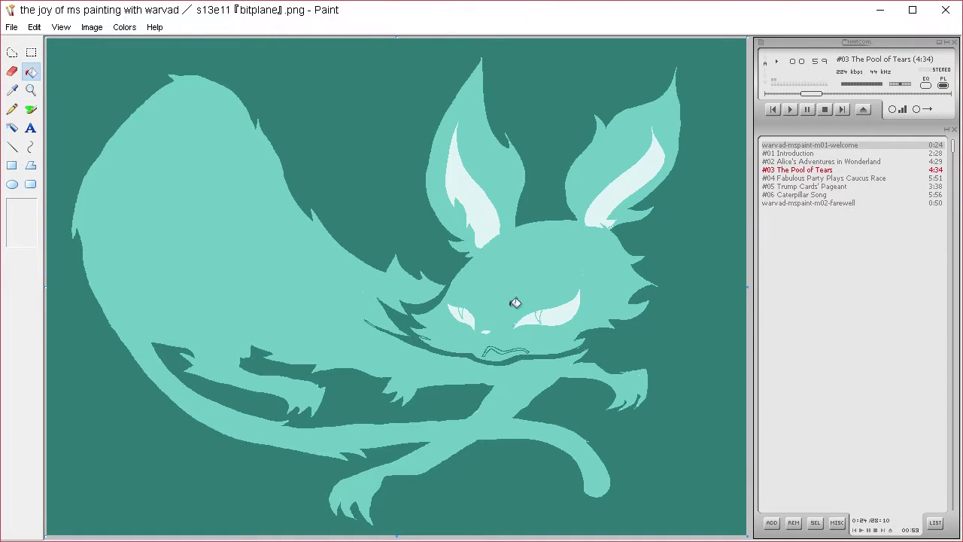
click(506, 349)
- Outline lashed rims around both eyes and a contour along the side of the muzzle, and fill them with dark teal
click(12, 109)
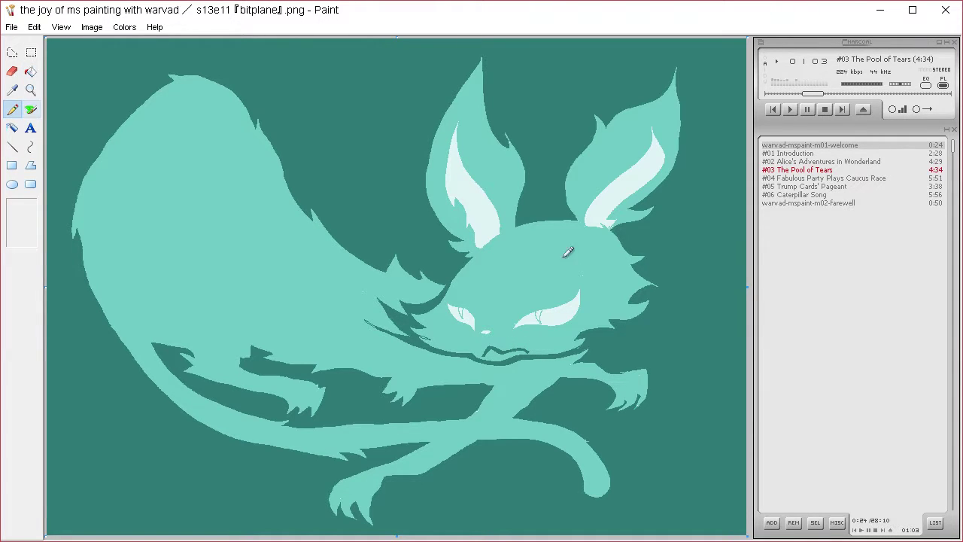
mouse_move(515, 325)
mouse_down()
mouse_move(530, 296)
mouse_move(601, 277)
mouse_move(586, 296)
mouse_move(593, 301)
mouse_move(553, 328)
mouse_move(488, 318)
mouse_move(477, 327)
mouse_move(449, 306)
mouse_up()
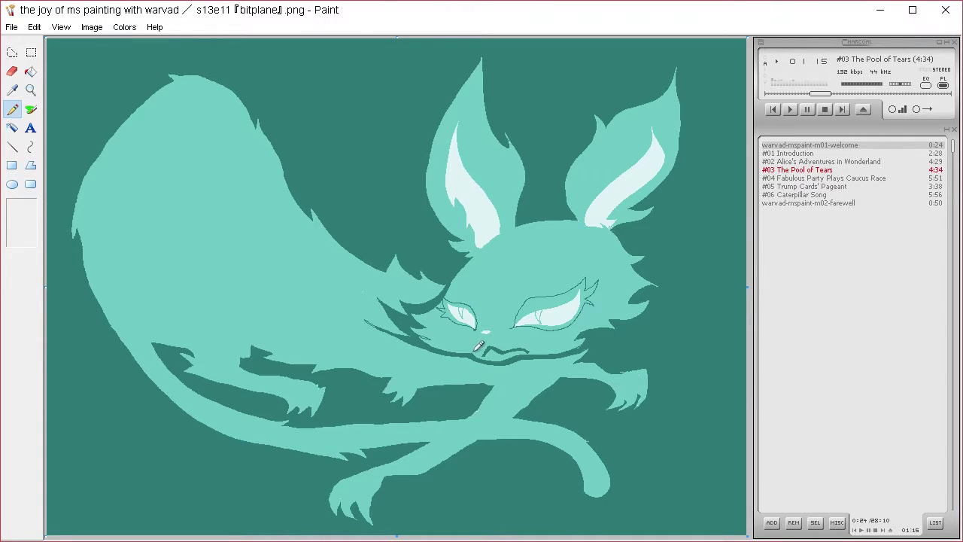
mouse_move(478, 346)
mouse_down()
mouse_move(501, 311)
mouse_move(482, 357)
mouse_up()
click(30, 72)
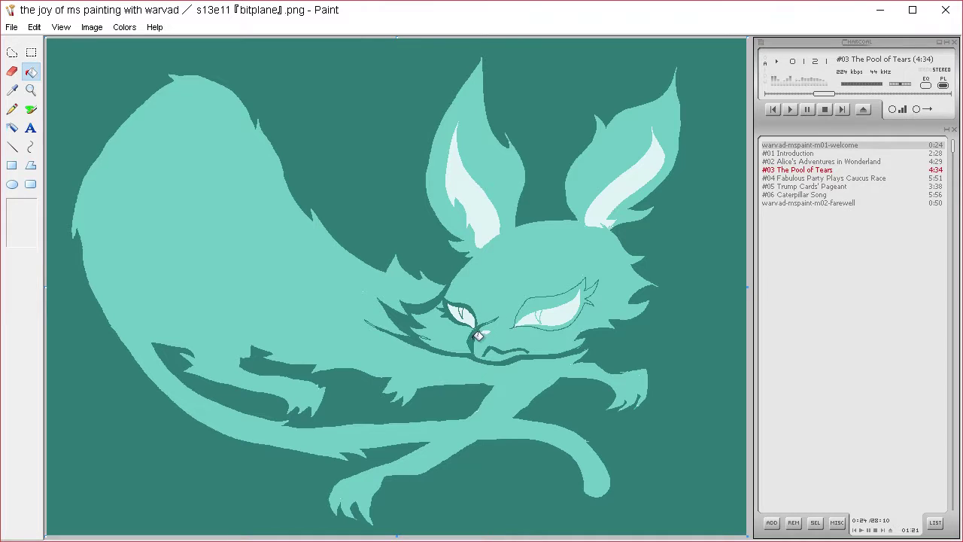
click(543, 301)
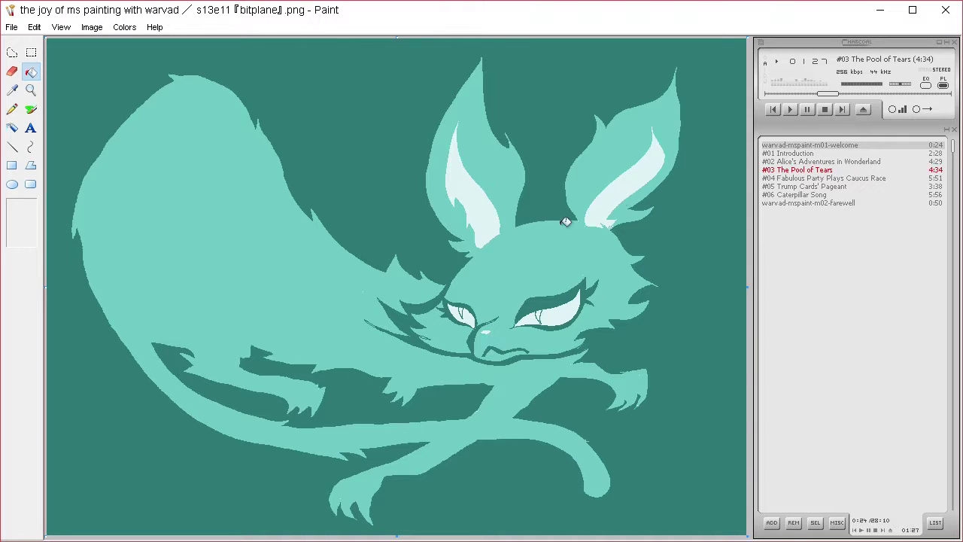
- Refine the mouth corner and the muzzle line beside it with the pencil and fill tool in dark teal
click(12, 109)
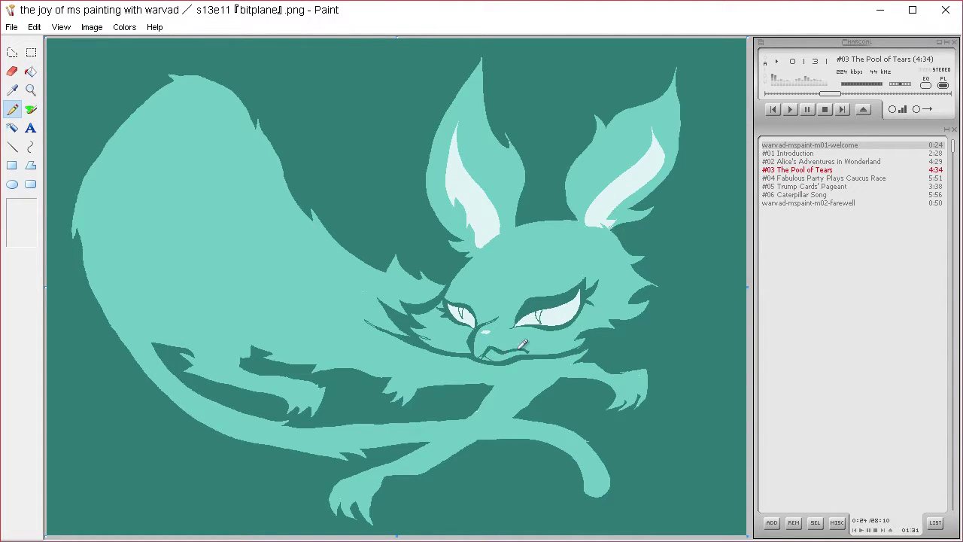
click(30, 72)
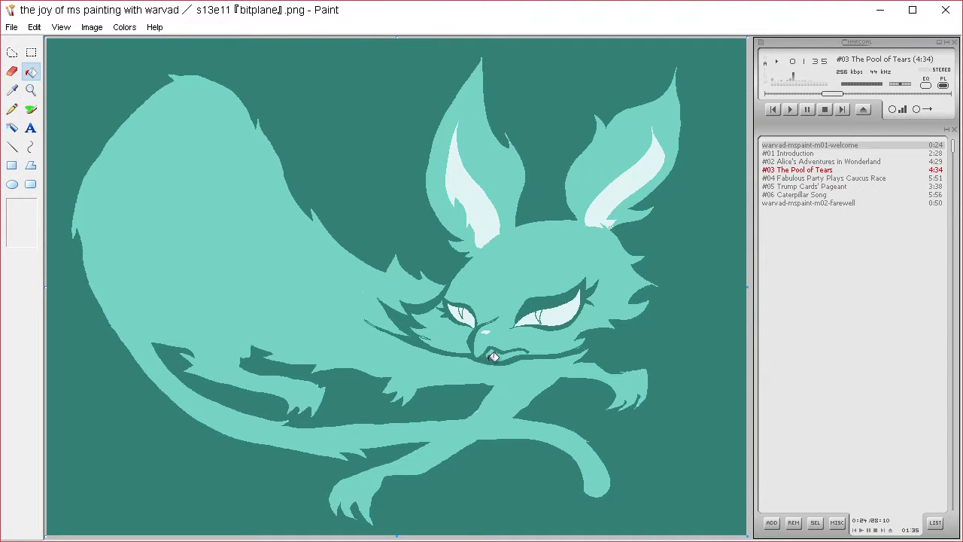
click(12, 109)
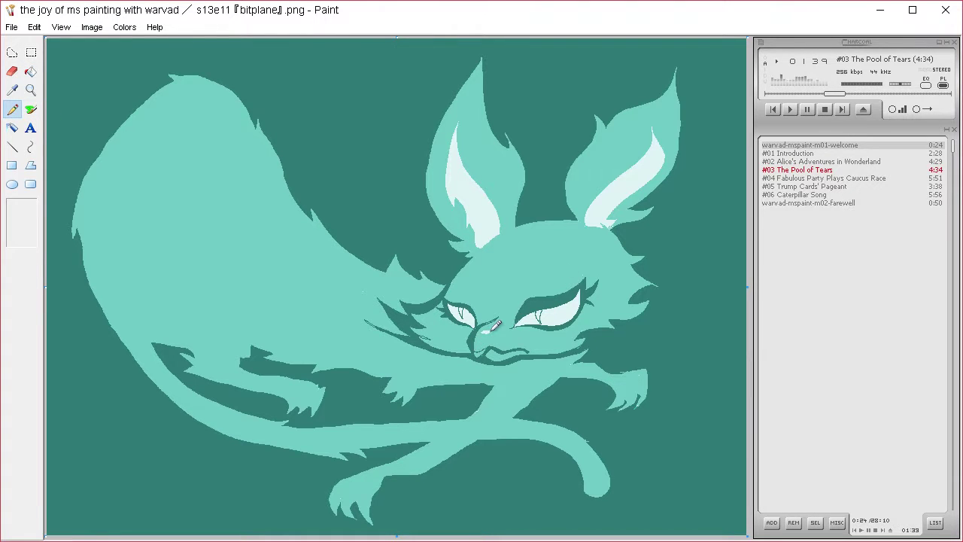
click(30, 72)
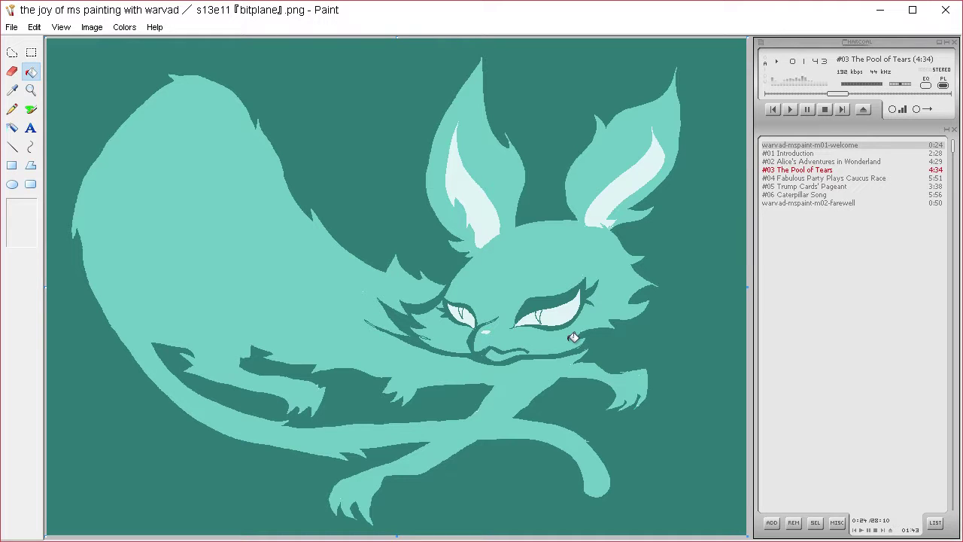
- Draw a lower crown and right cheek contour, separate both ears at their bases, and fill the cut-off strip with dark teal
click(12, 109)
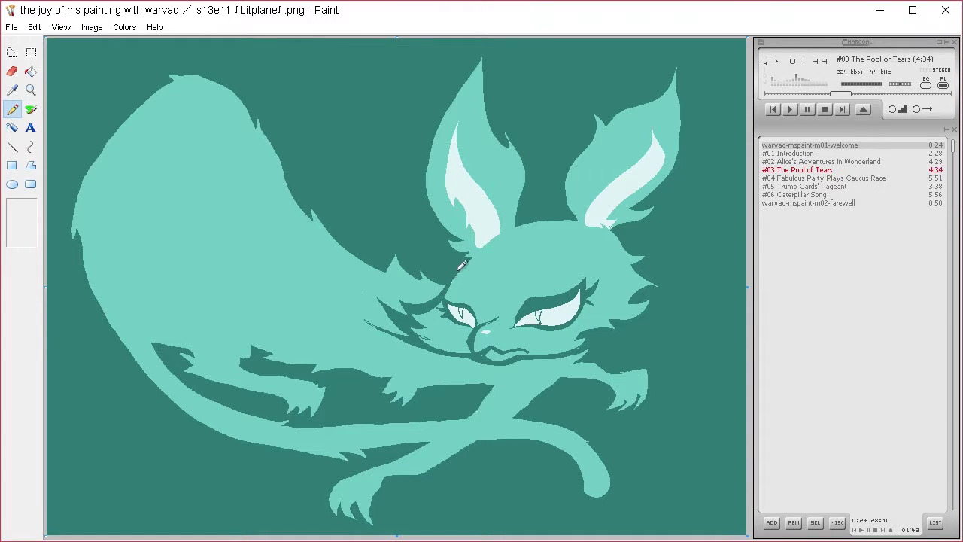
mouse_move(460, 265)
mouse_down()
mouse_move(546, 237)
mouse_move(589, 248)
mouse_move(651, 292)
mouse_up()
drag(584, 223, 623, 238)
click(31, 71)
click(606, 244)
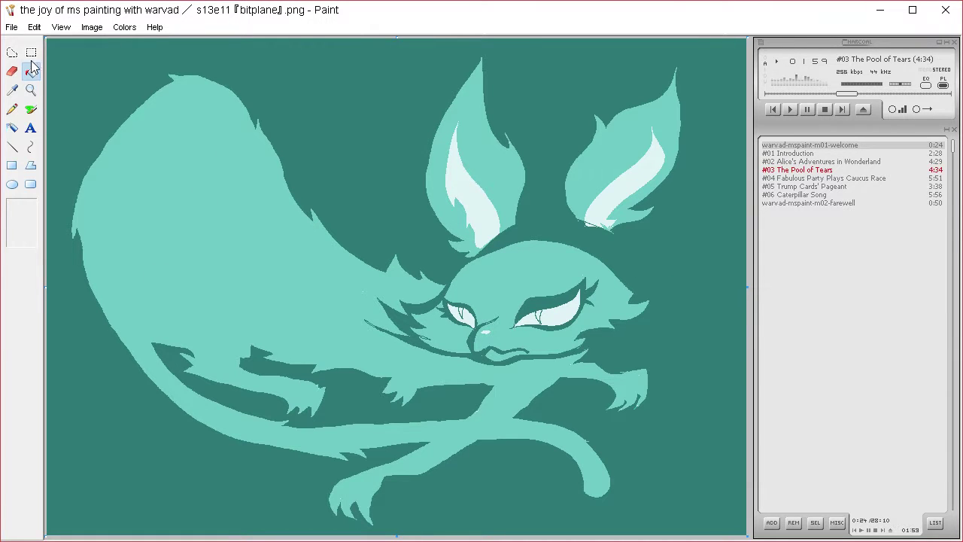
- Sample the dark background, select the right ear with a freeform outline, and move it down and left onto the head
click(12, 90)
click(78, 73)
click(16, 50)
mouse_move(709, 114)
mouse_down()
mouse_move(697, 51)
mouse_move(630, 87)
mouse_move(548, 173)
mouse_move(579, 232)
mouse_move(683, 239)
mouse_move(711, 114)
mouse_up()
drag(672, 166, 657, 208)
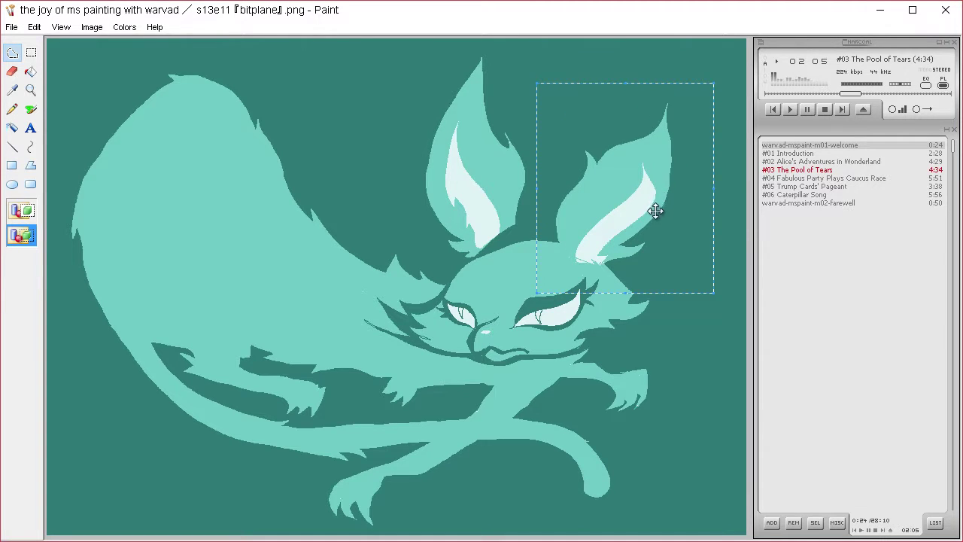
click(501, 231)
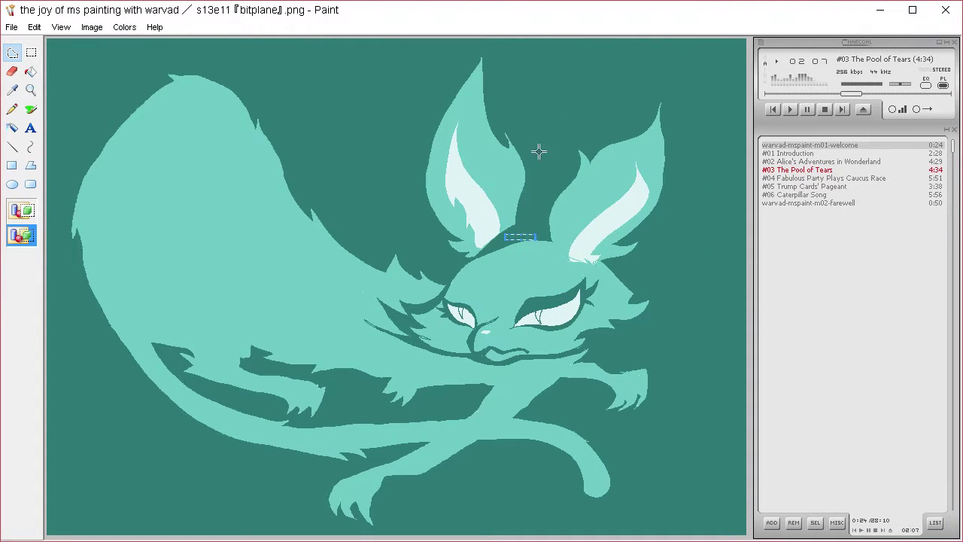
- Select the left ear with a freeform outline and move it down and left onto the head
mouse_move(539, 154)
mouse_down()
mouse_move(491, 48)
mouse_move(448, 86)
mouse_move(410, 230)
mouse_move(446, 261)
mouse_move(521, 232)
mouse_move(544, 155)
mouse_up()
mouse_move(512, 203)
mouse_down()
mouse_move(484, 242)
mouse_move(500, 221)
mouse_up()
click(557, 223)
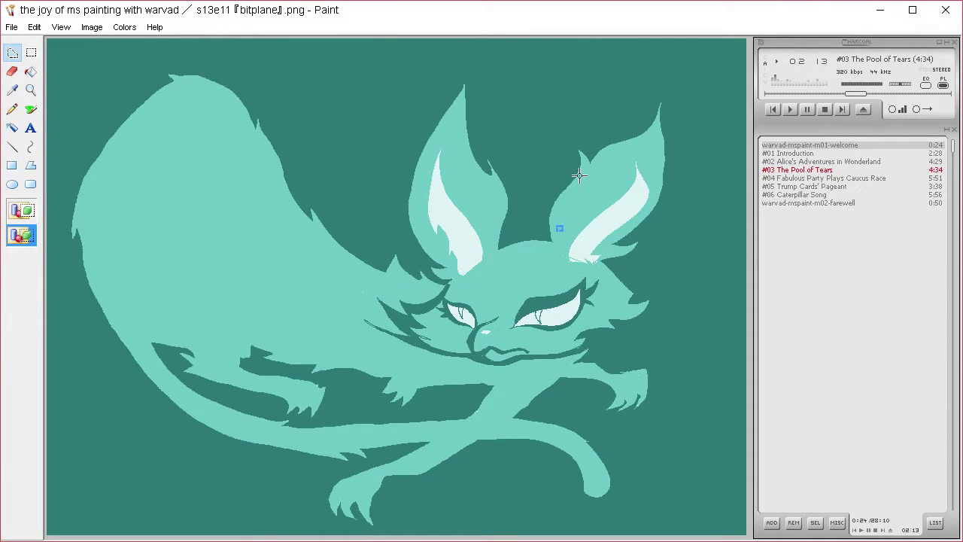
- Sample the dark background and carve a thin curved haunch line down the body to the belly with pencil and fill in dark teal
click(12, 90)
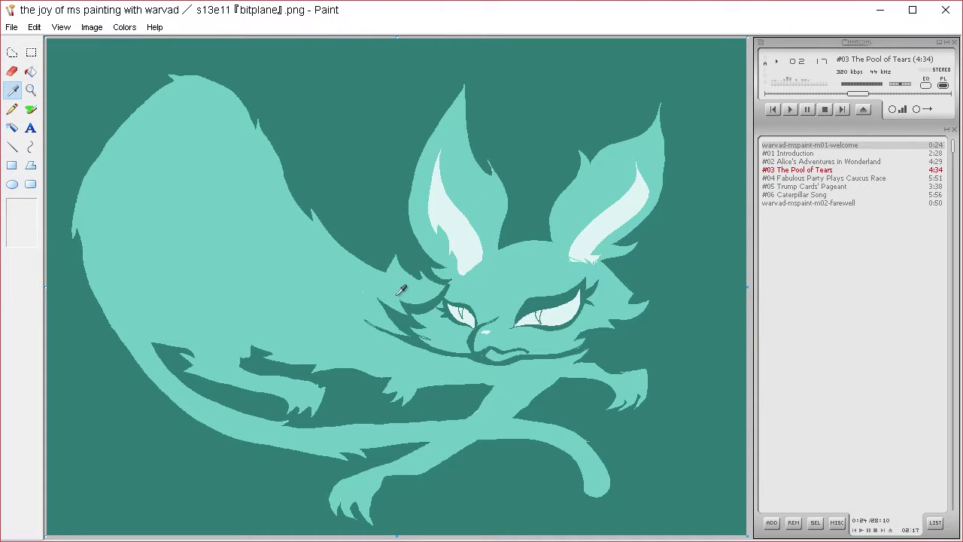
click(333, 392)
click(12, 109)
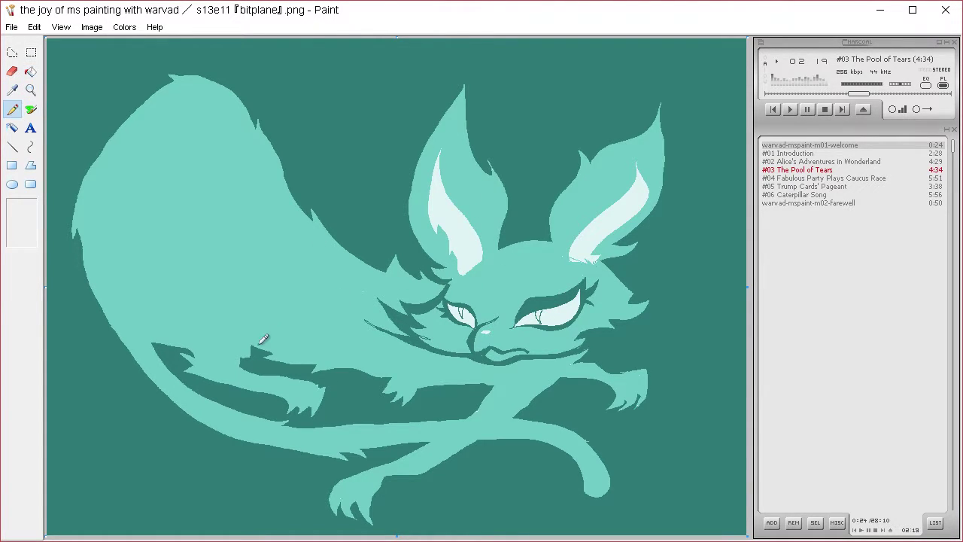
mouse_move(254, 346)
mouse_down()
mouse_move(267, 239)
mouse_move(233, 172)
mouse_move(213, 167)
mouse_move(258, 215)
mouse_move(269, 248)
mouse_move(253, 285)
mouse_move(253, 348)
mouse_up()
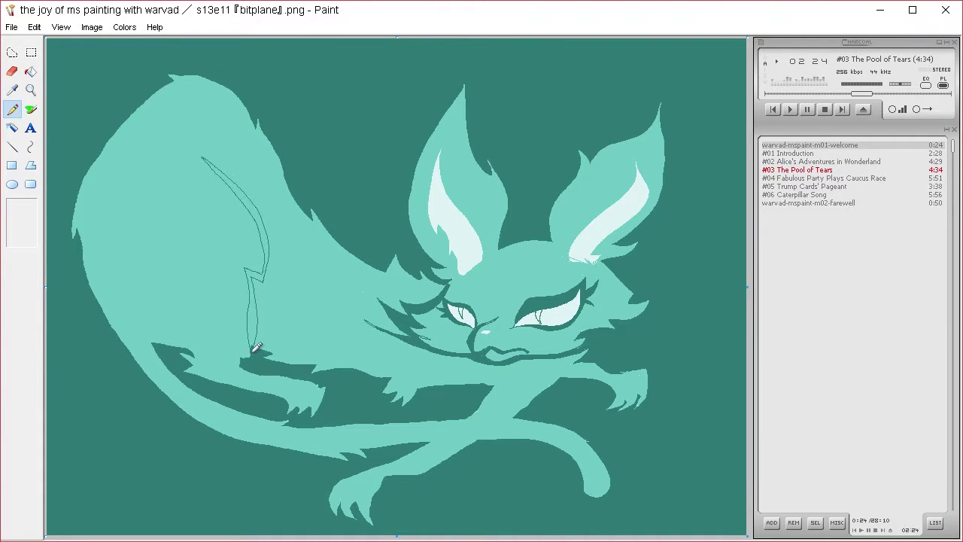
click(31, 71)
click(257, 310)
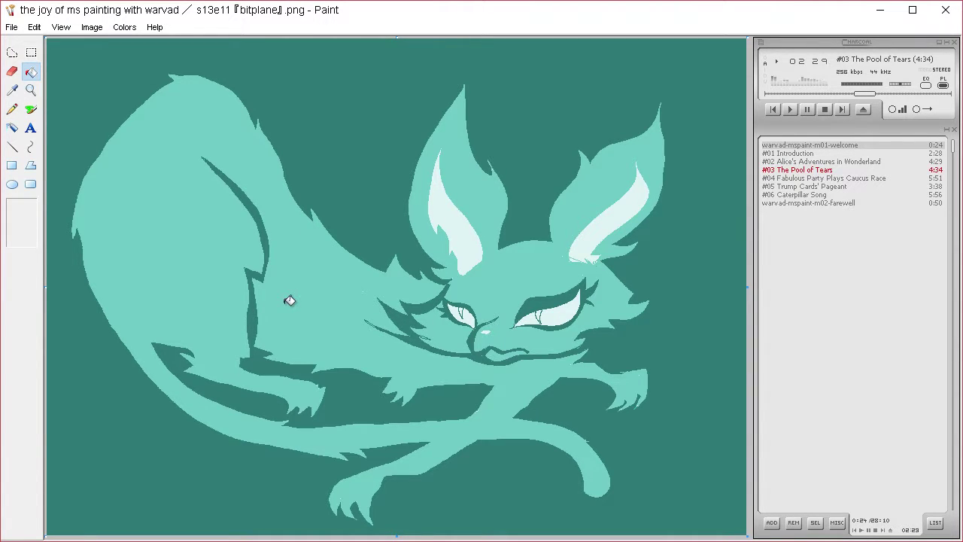
- Outline and fill dark teal gaps separating the crossing foreleg from the tail, the chest and the outstretched paw's limb
click(12, 109)
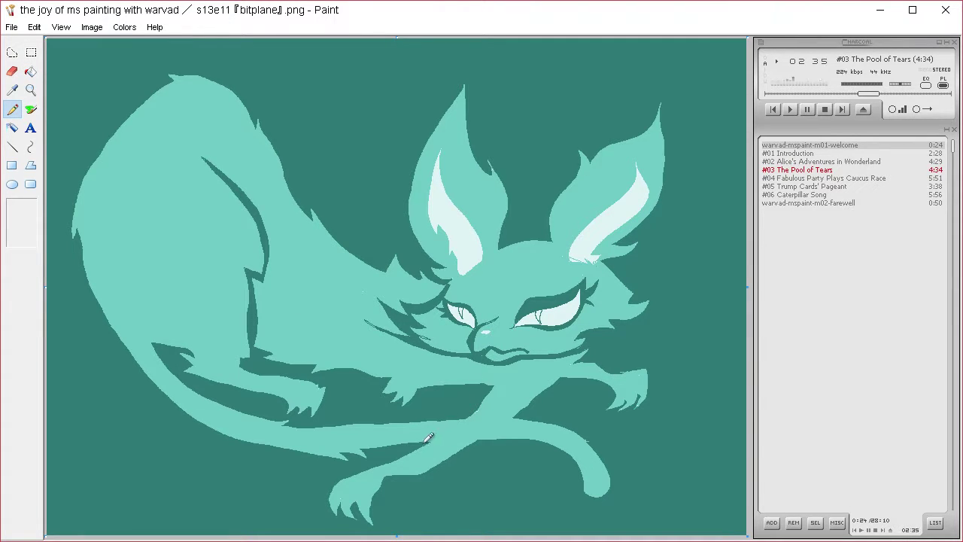
drag(454, 442, 422, 445)
mouse_move(463, 415)
mouse_down()
mouse_move(530, 414)
mouse_move(470, 409)
mouse_move(503, 364)
mouse_up()
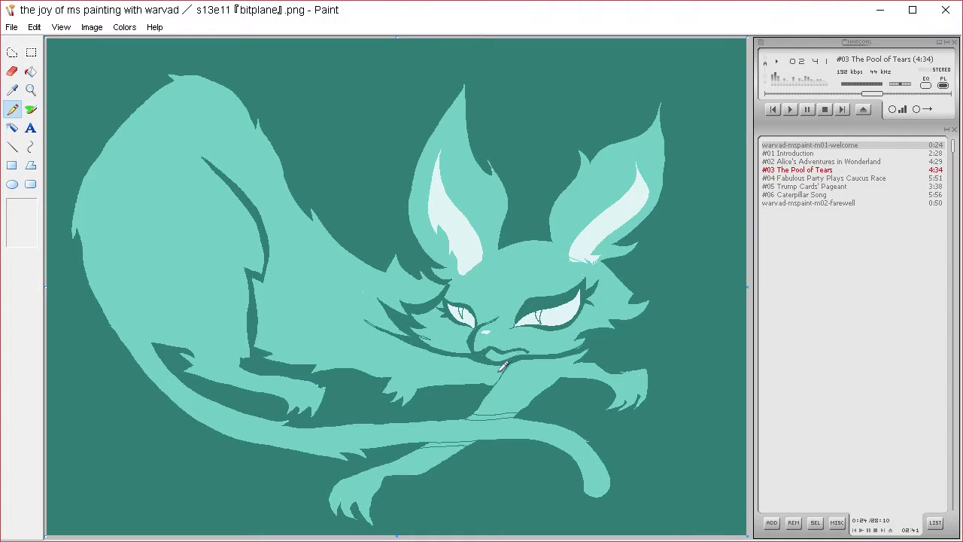
drag(573, 361, 563, 385)
click(31, 72)
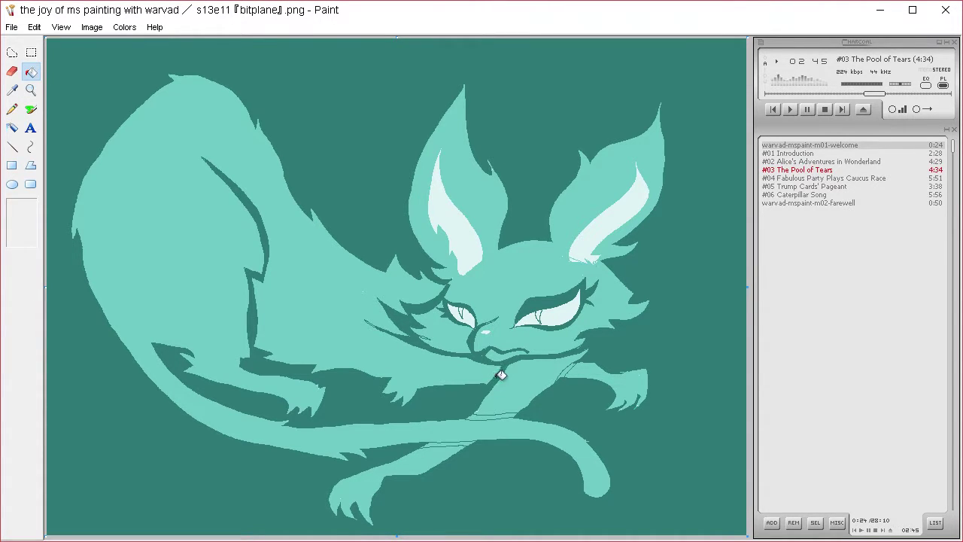
click(506, 411)
click(456, 441)
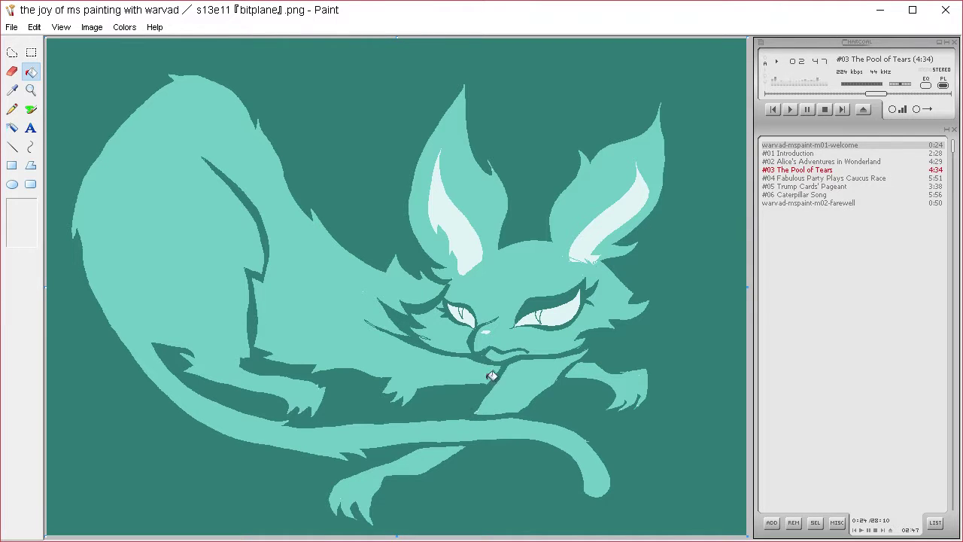
- Outline a long tapering gap between the tail and the haunch on the outer side of the body and fill it dark teal
click(15, 110)
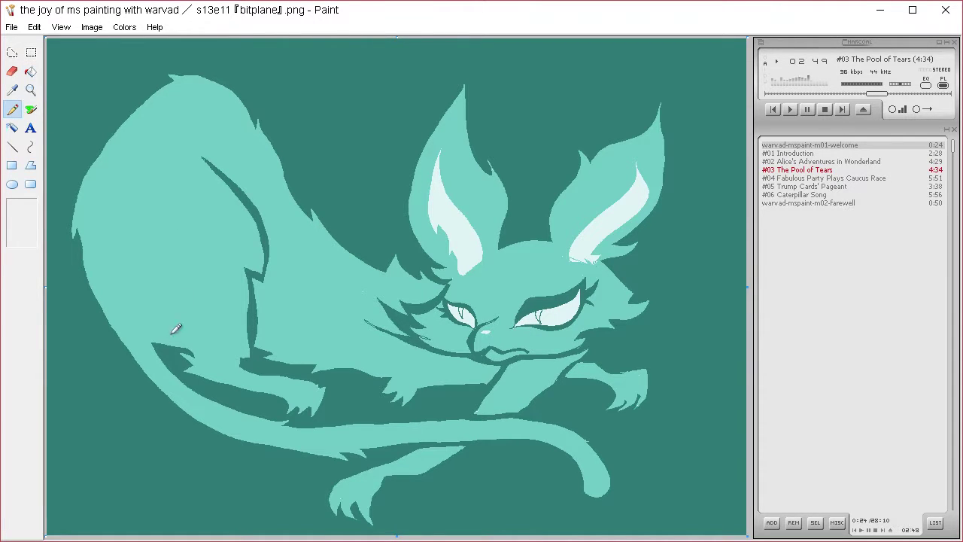
mouse_move(160, 342)
mouse_down()
mouse_move(111, 255)
mouse_move(100, 208)
mouse_move(101, 240)
mouse_move(159, 342)
mouse_up()
click(31, 71)
click(133, 299)
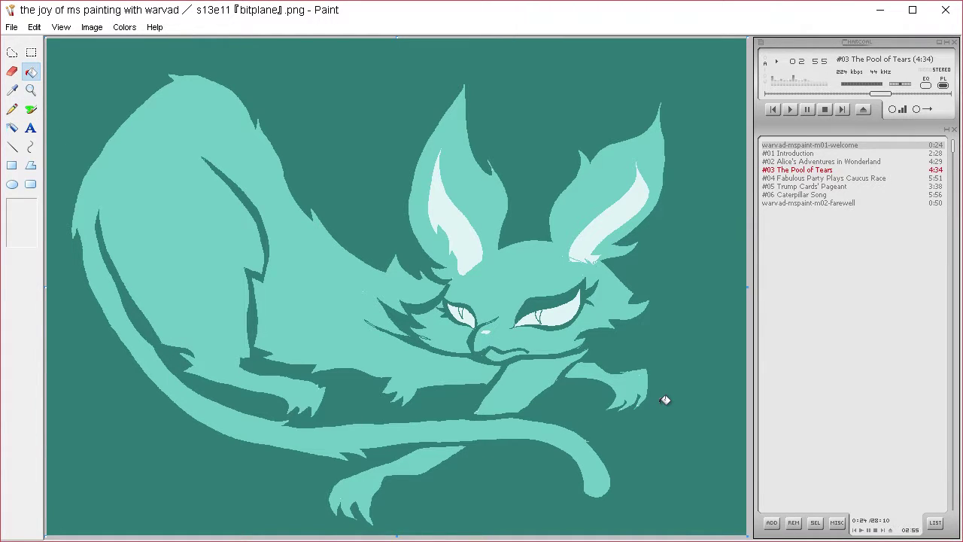
- Draw slanted cheek lines below the outer corners of both eyes with the pencil and fill them with dark teal
click(20, 107)
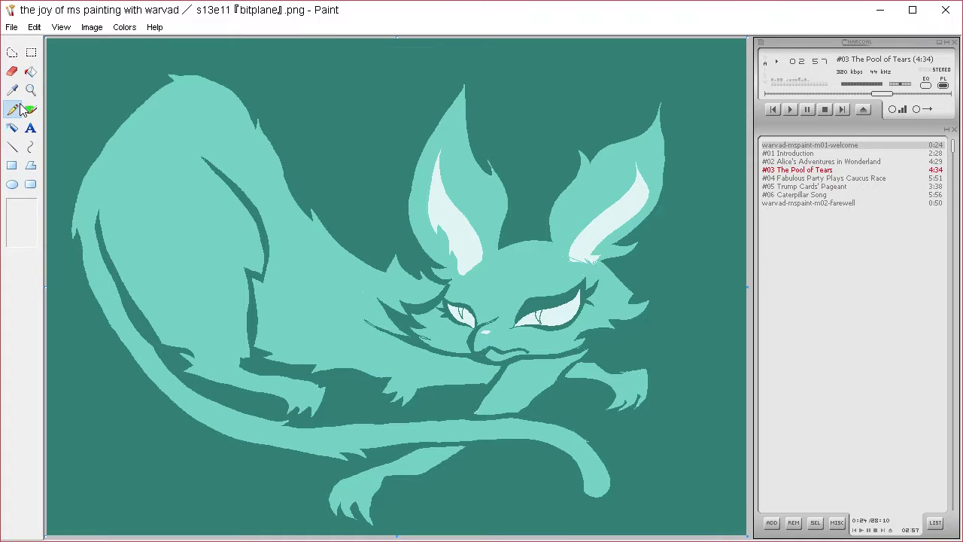
click(30, 109)
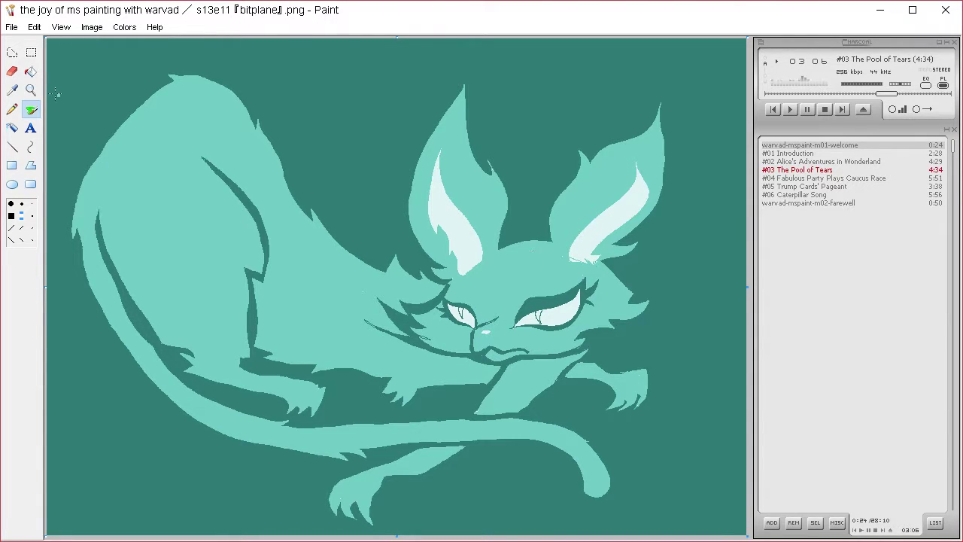
click(15, 107)
click(29, 107)
click(18, 107)
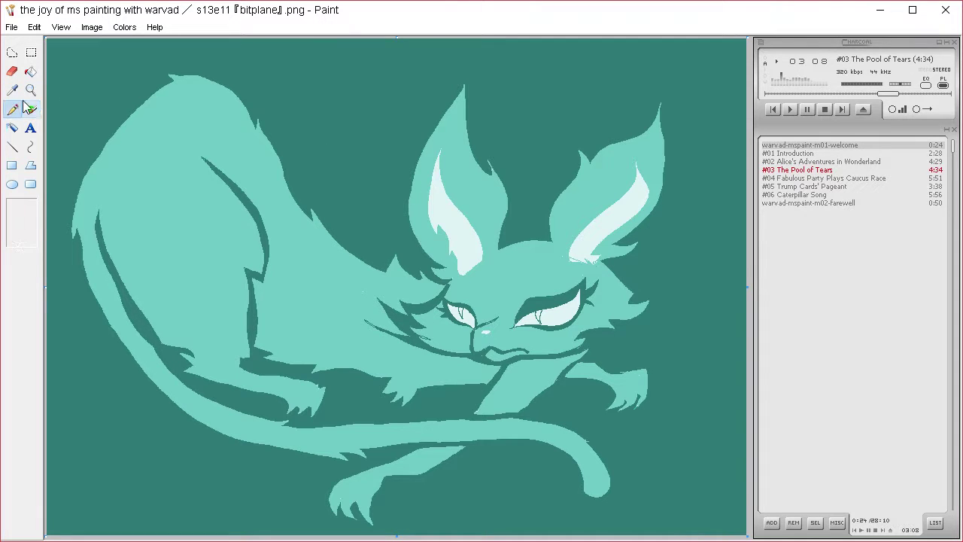
mouse_move(454, 311)
mouse_down()
mouse_move(431, 341)
mouse_move(453, 315)
mouse_up()
drag(572, 325, 582, 344)
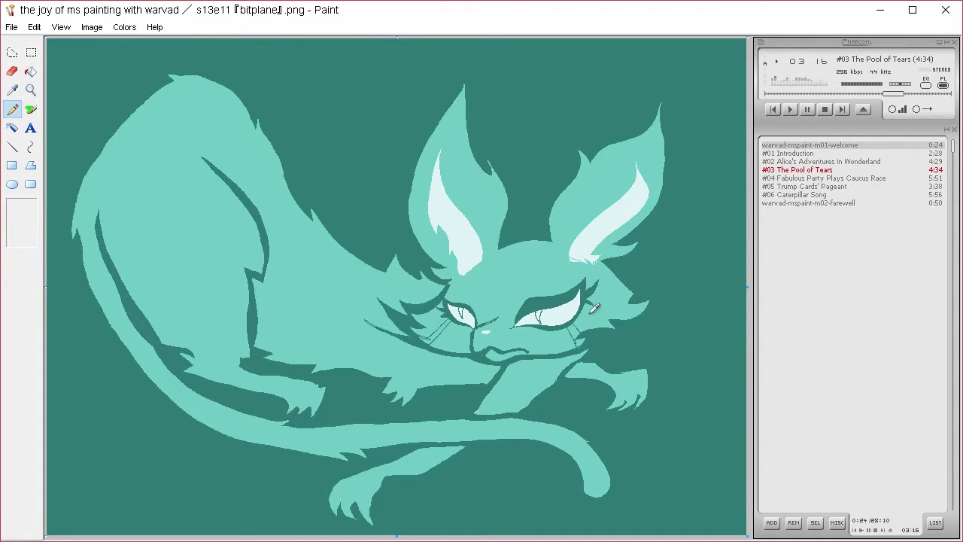
click(31, 72)
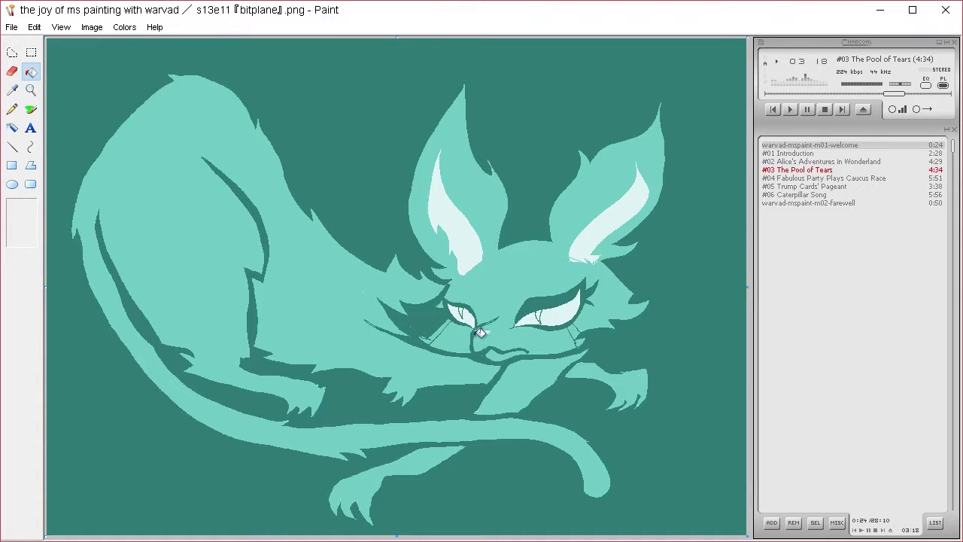
click(455, 329)
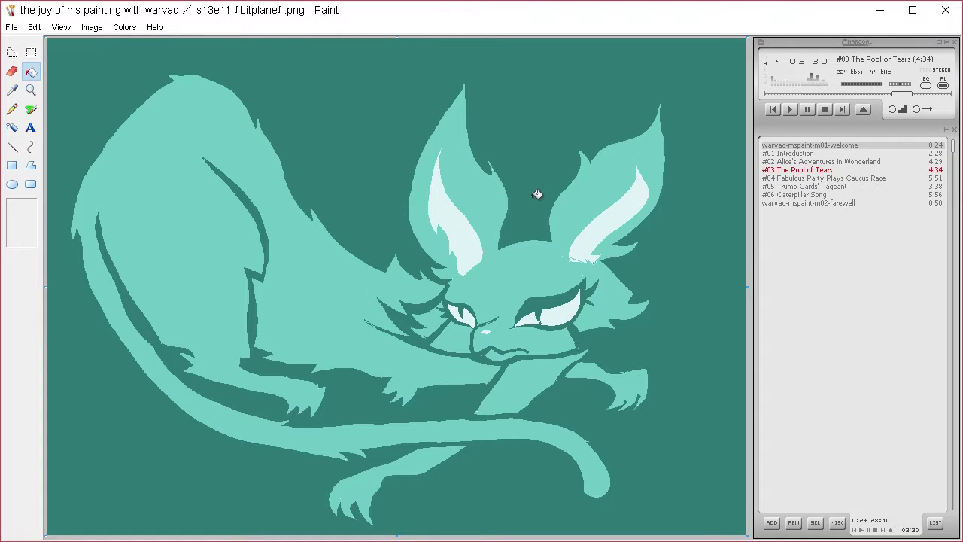
- Carve a short dark teal wedge separating the belly fur from the small front paw below the chest
click(12, 109)
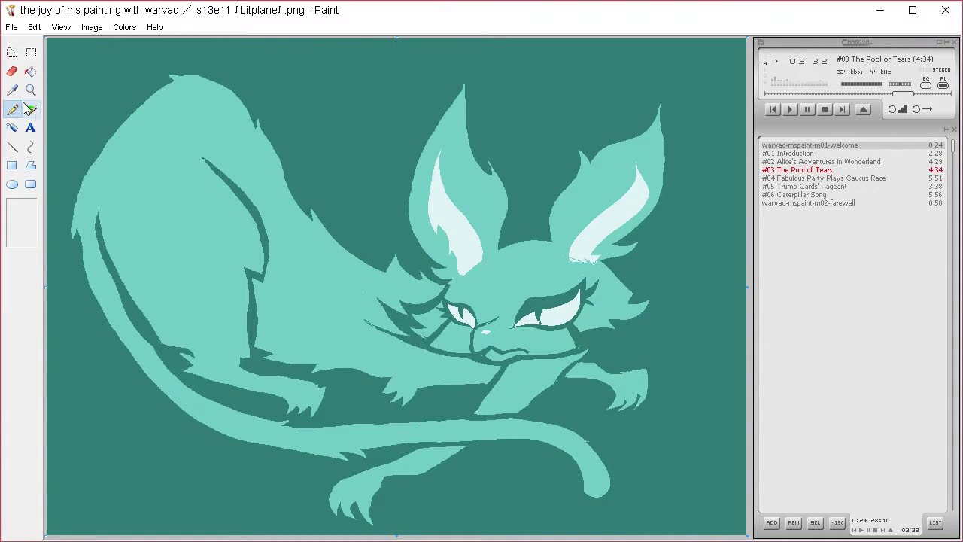
drag(386, 377, 398, 352)
click(30, 72)
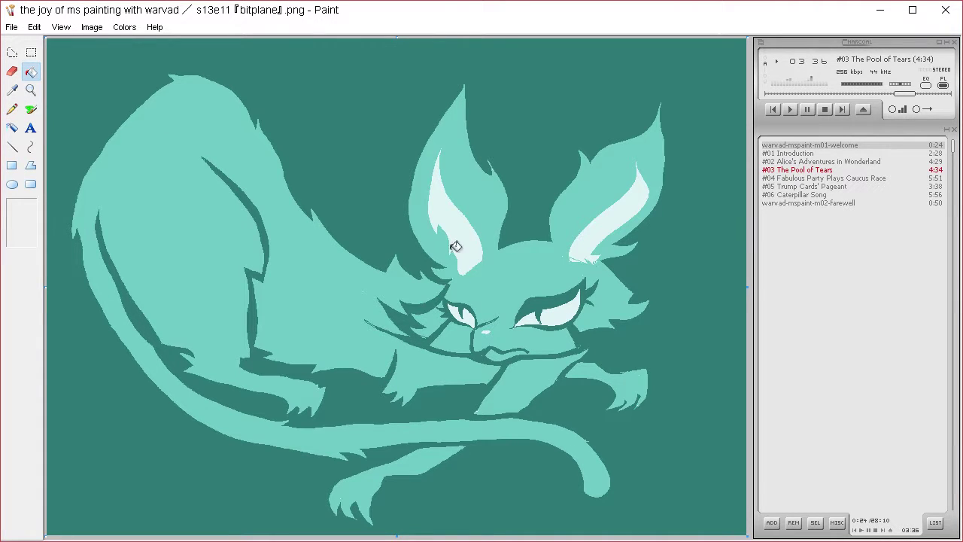
- Try to carve a dark teal shadow on the chest just below the jaw line, and undo it
click(12, 110)
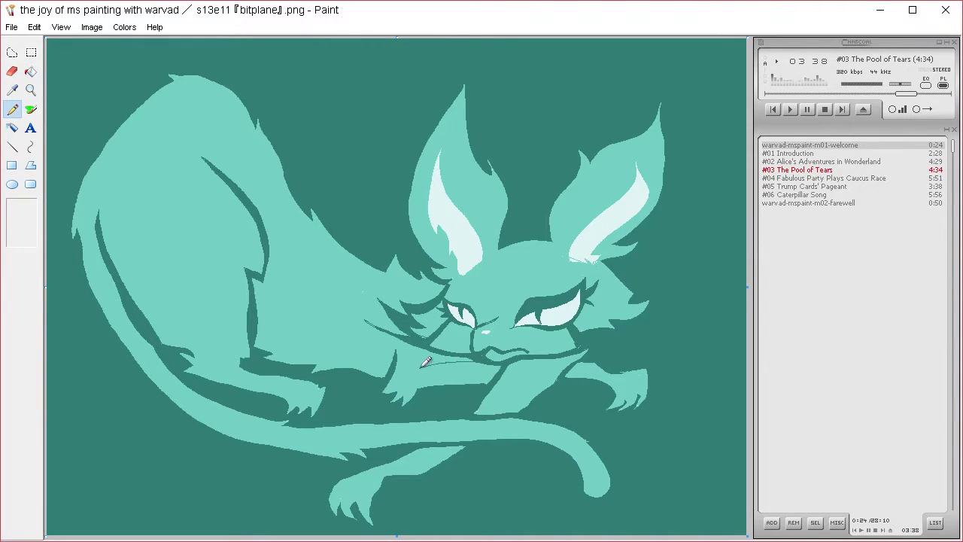
mouse_move(472, 352)
mouse_down()
mouse_move(428, 357)
mouse_move(429, 345)
mouse_move(473, 349)
mouse_up()
click(30, 72)
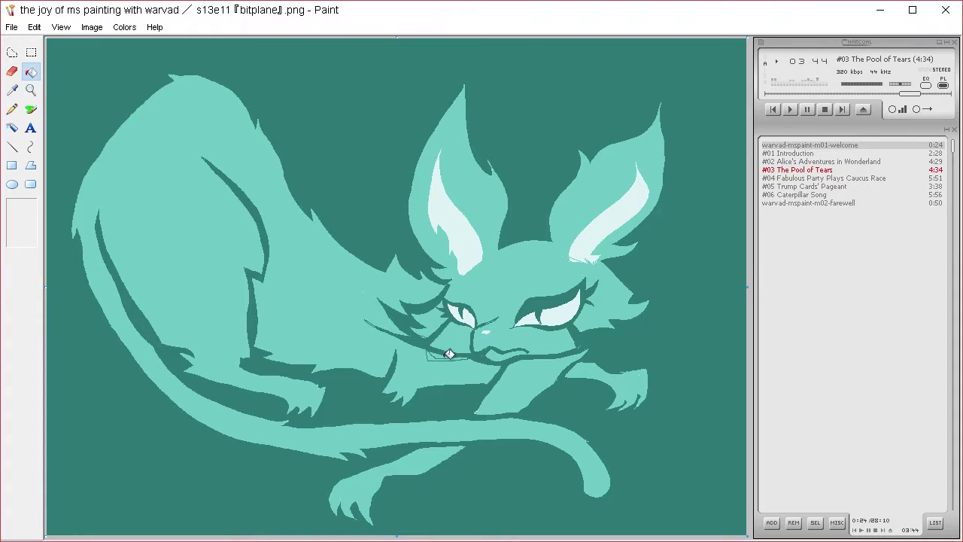
click(431, 352)
key(ctrl+z)
- Draw toe separation lines on the lower front paw and the outstretched paw, and fill them with dark teal
click(12, 110)
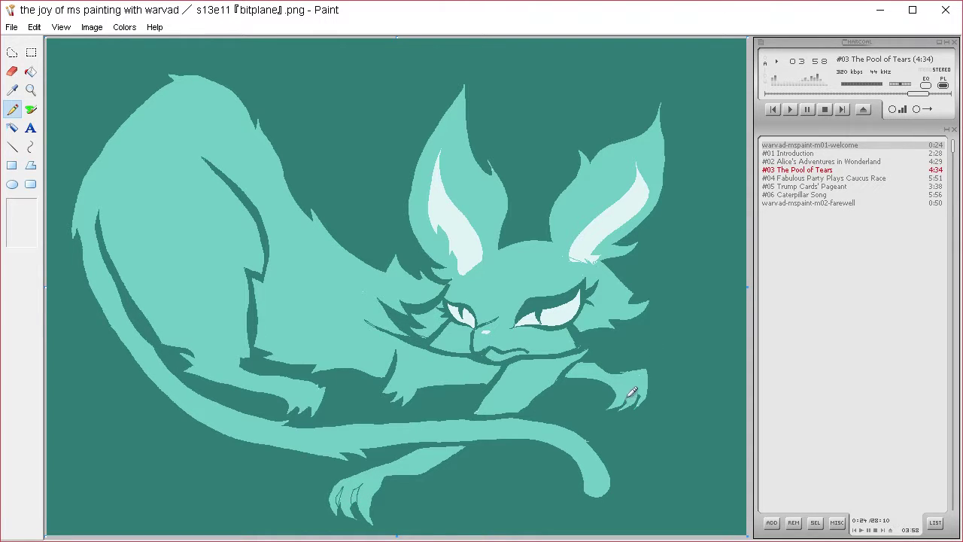
mouse_move(629, 385)
mouse_down()
mouse_move(633, 401)
mouse_move(641, 394)
mouse_up()
click(30, 71)
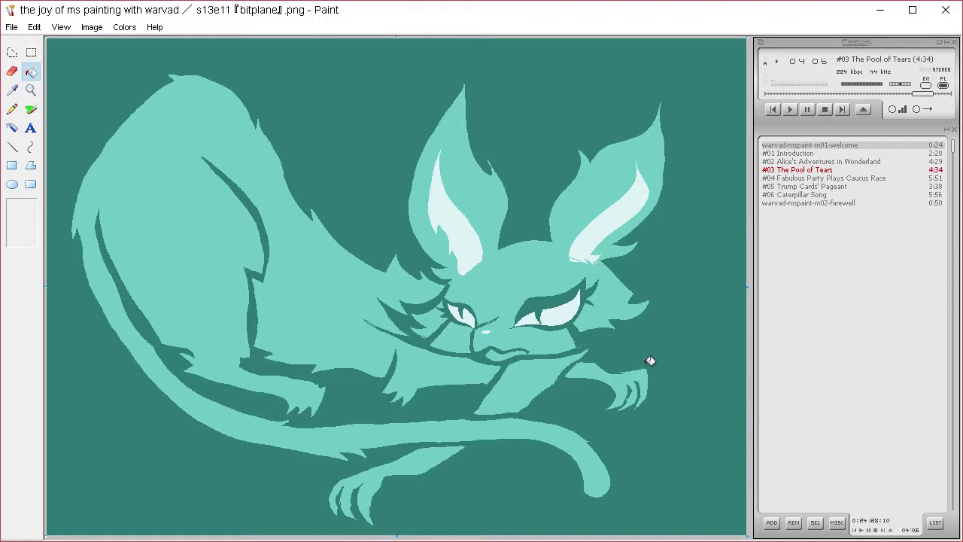
click(124, 27)
click(135, 43)
click(481, 380)
- Sample the pale inner-ear colour and outline a small rabbit-like figure between the creature's ears, with a strip along the crown
click(12, 90)
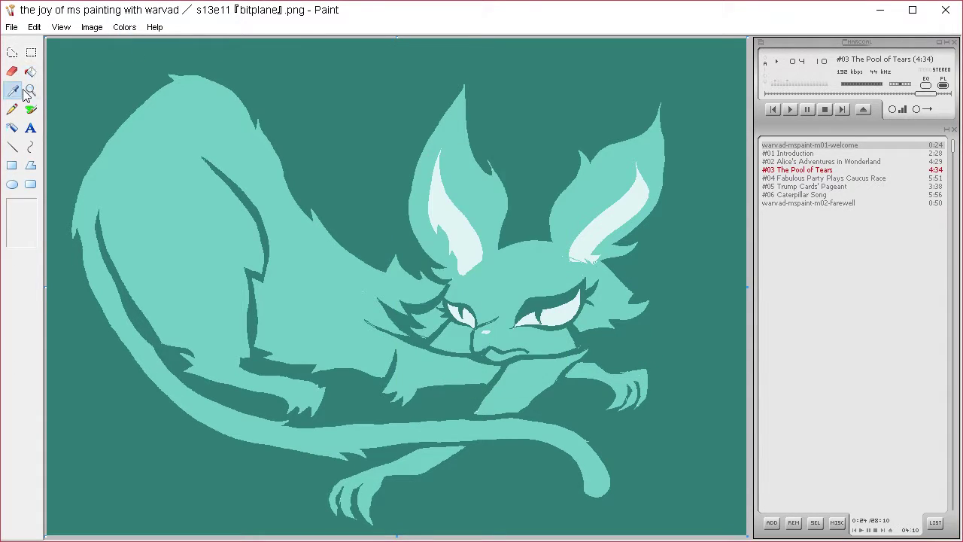
click(466, 236)
click(12, 109)
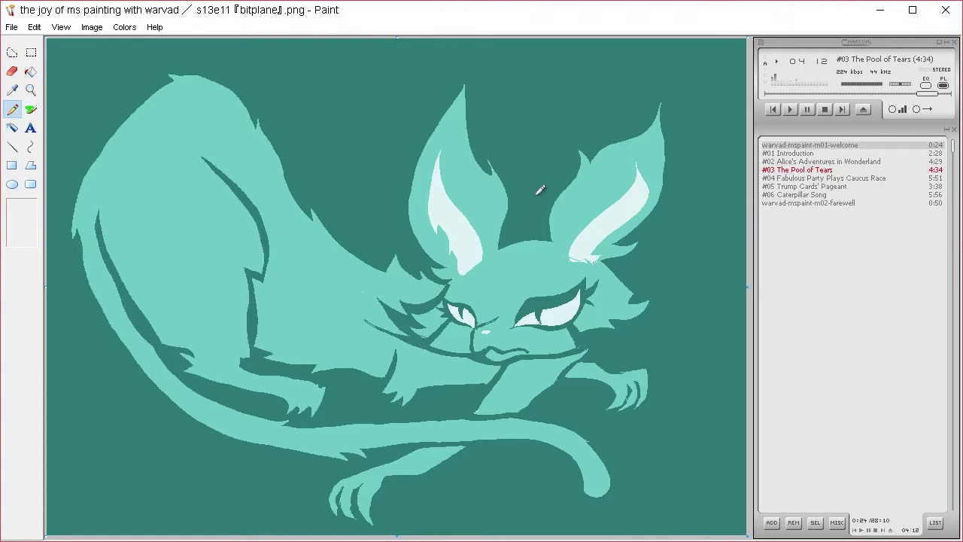
mouse_move(524, 189)
mouse_down()
mouse_move(516, 203)
mouse_move(525, 211)
mouse_move(546, 194)
mouse_move(525, 154)
mouse_move(534, 129)
mouse_move(553, 158)
mouse_move(540, 189)
mouse_move(513, 143)
mouse_move(496, 155)
mouse_move(535, 187)
mouse_move(538, 160)
mouse_up()
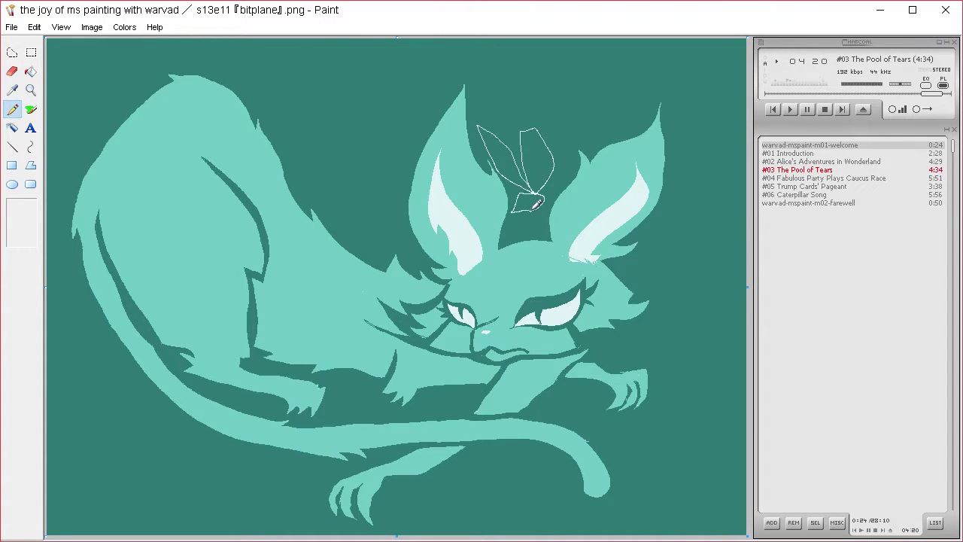
mouse_move(535, 203)
mouse_down()
mouse_move(523, 255)
mouse_move(541, 262)
mouse_move(535, 207)
mouse_up()
mouse_move(526, 251)
mouse_down()
mouse_move(516, 246)
mouse_move(470, 275)
mouse_move(519, 250)
mouse_move(538, 256)
mouse_up()
- Fill the small rabbit's ears, head and body and the crown strip with the pale inner-ear colour
click(31, 71)
click(500, 151)
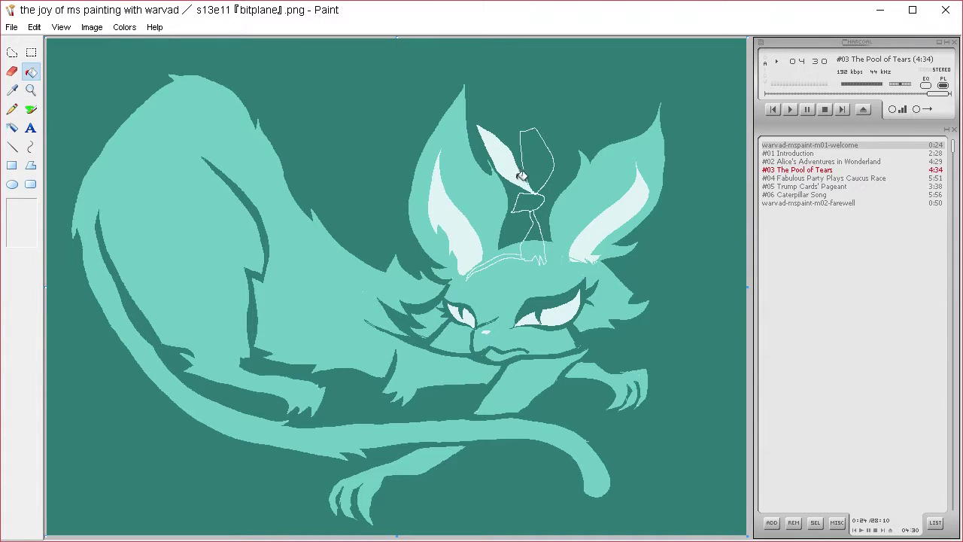
click(527, 200)
click(536, 154)
click(540, 230)
click(536, 245)
click(526, 252)
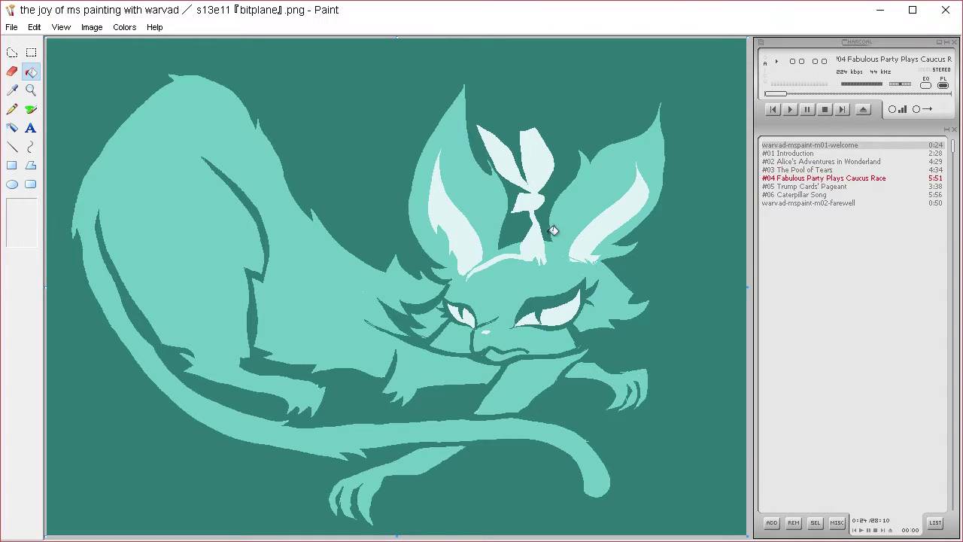
- Sample the dark background and outline an eye and inner ear shapes inside the small pale rabbit
click(11, 90)
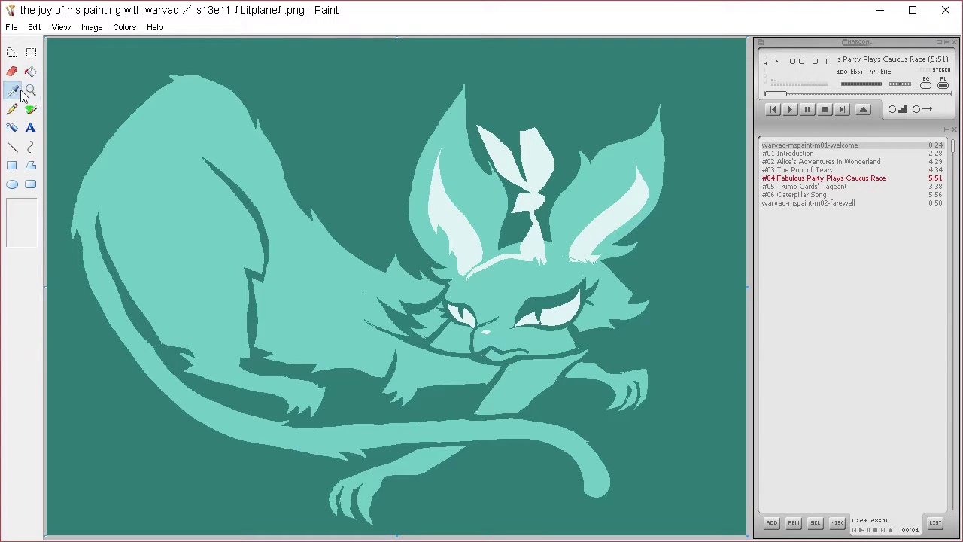
click(48, 122)
click(11, 109)
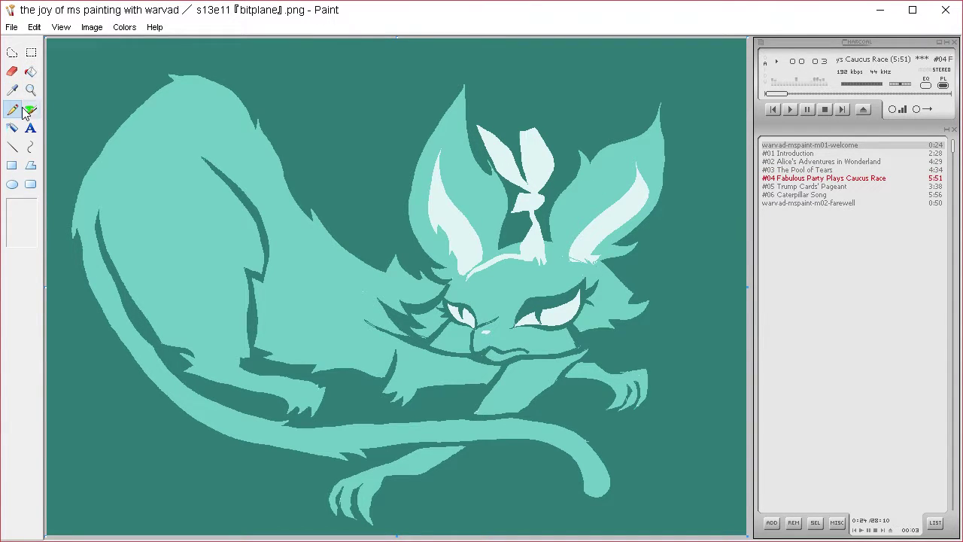
drag(537, 197, 522, 205)
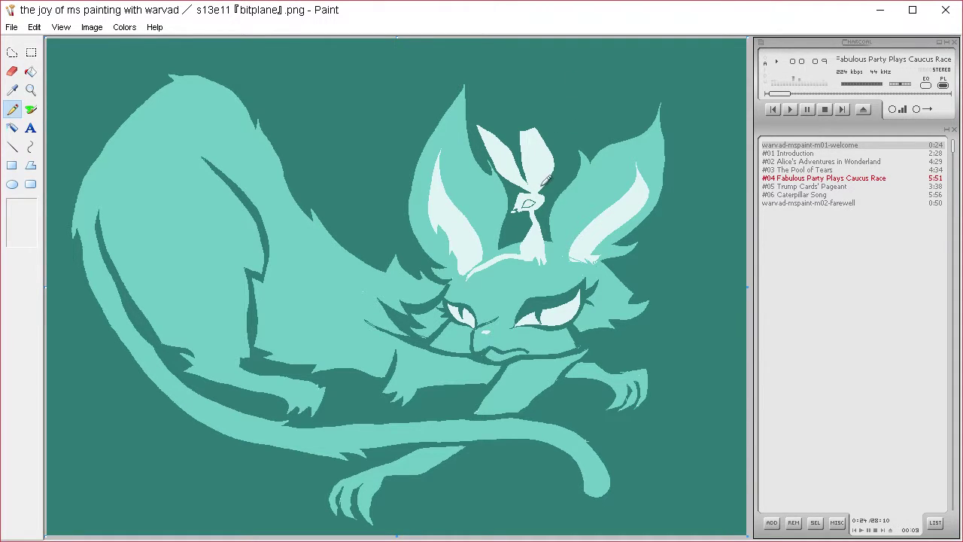
mouse_move(543, 185)
mouse_down()
mouse_move(533, 135)
mouse_move(553, 154)
mouse_move(551, 179)
mouse_up()
mouse_move(518, 128)
mouse_down()
mouse_move(519, 177)
mouse_move(499, 144)
mouse_move(516, 178)
mouse_move(522, 161)
mouse_up()
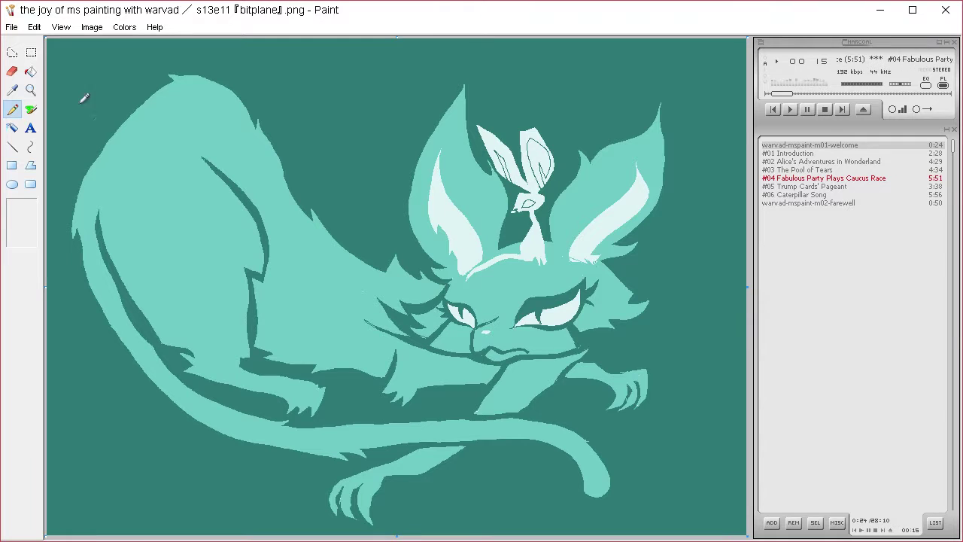
- Fill the small rabbit's inner ears and eye with dark teal, and add a tiny pupil with the pencil
click(31, 70)
click(538, 154)
click(511, 167)
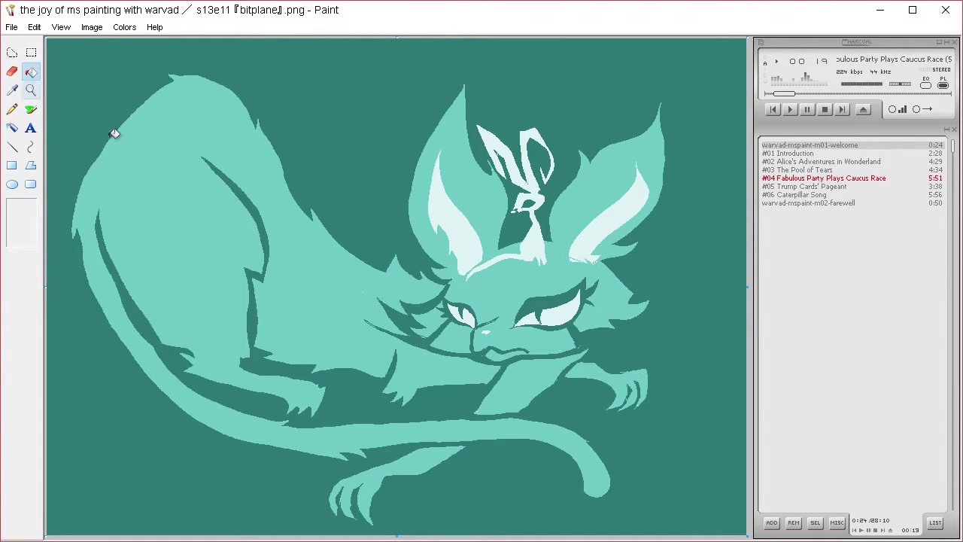
click(12, 109)
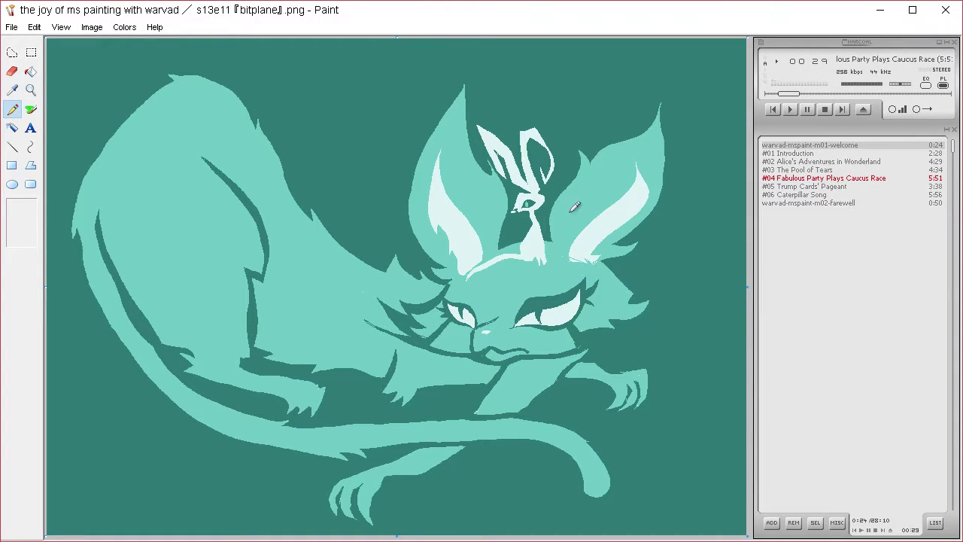
- Sample dark teal, separate the pale crown strip from the small rabbit's body, and fill the strip with dark teal
click(12, 90)
click(538, 151)
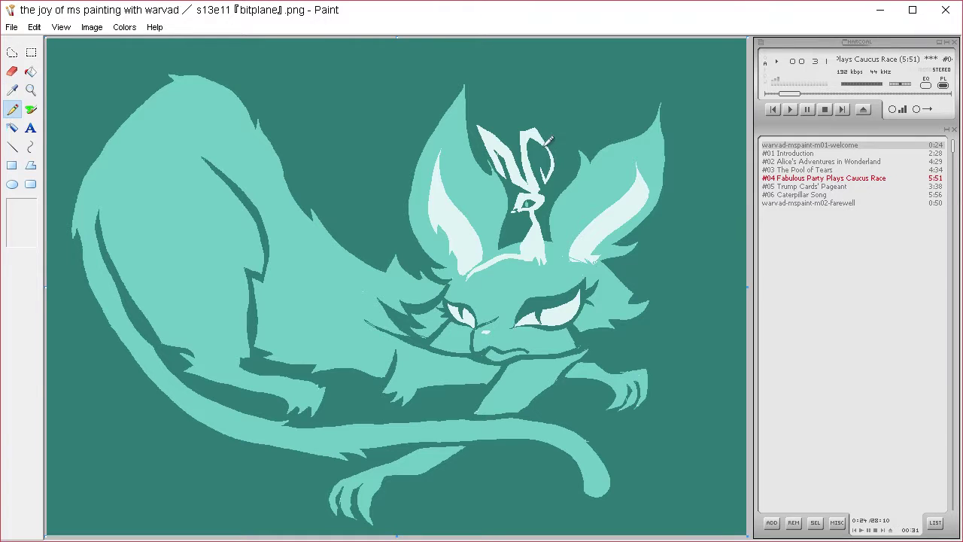
click(30, 71)
click(521, 248)
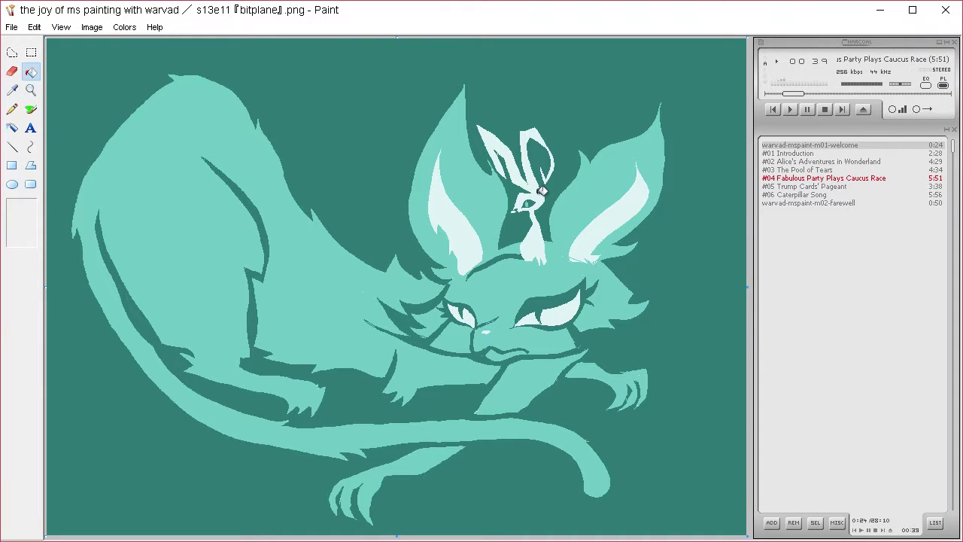
- Pencil fine pale whiskers on the rabbit and the creature's muzzle, plus hatching along the dark crown strip
click(12, 109)
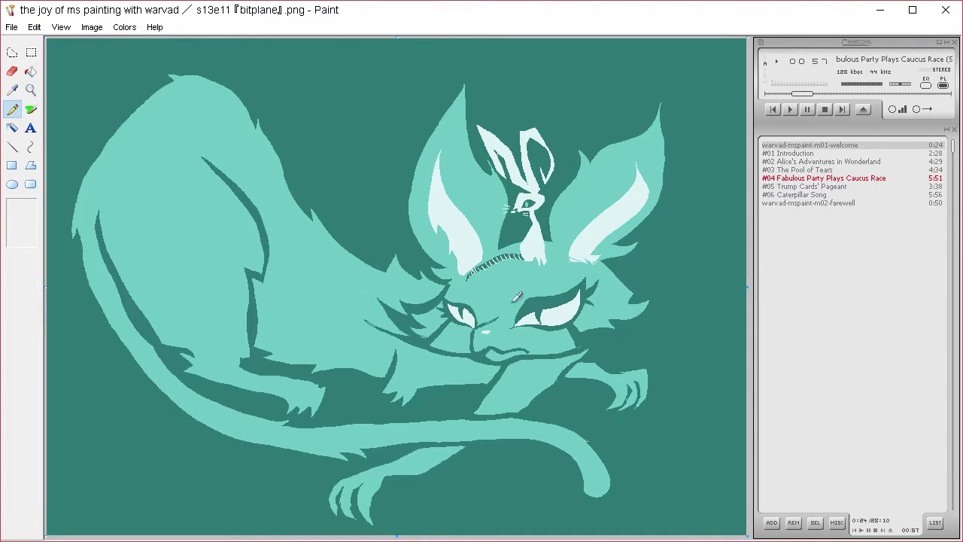
mouse_move(557, 335)
mouse_down()
mouse_move(433, 332)
mouse_move(445, 340)
mouse_up()
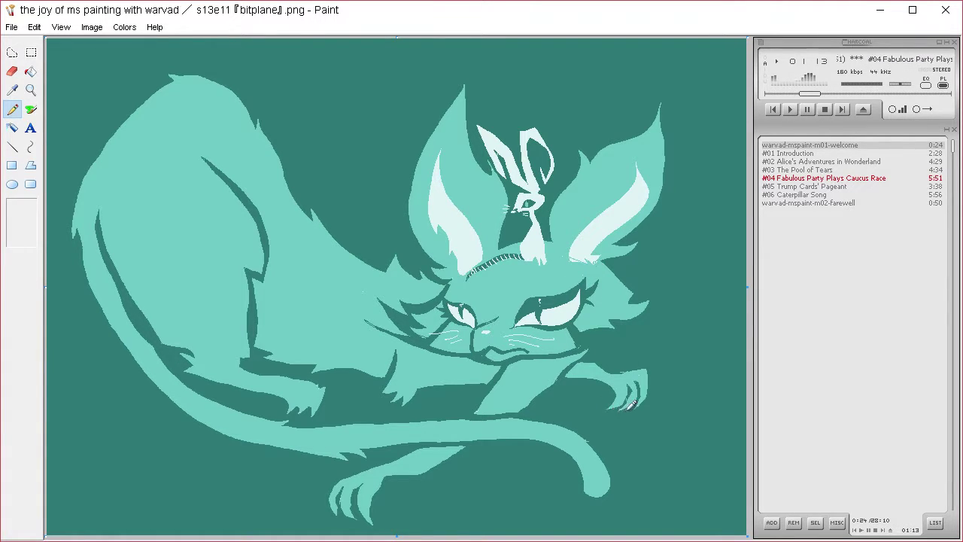
key(ctrl+a)
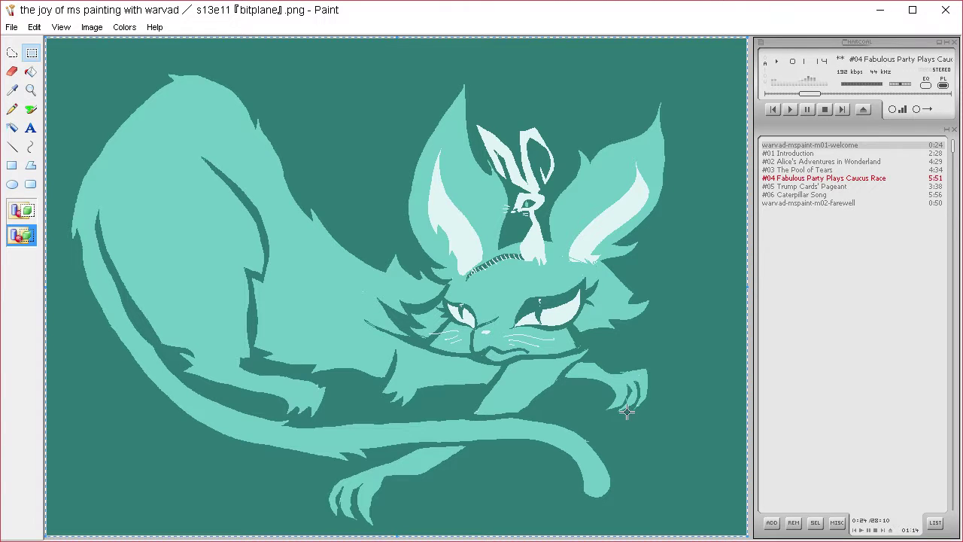
- Mix a light greyish blue with hue 138 and saturation 95, and test-fill the lower foreleg with it
click(124, 27)
click(136, 44)
click(479, 361)
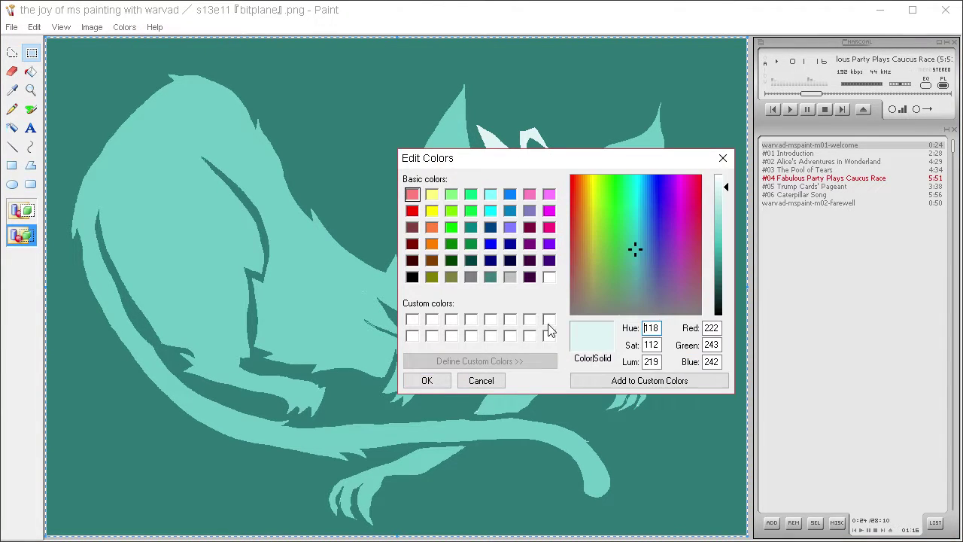
click(647, 261)
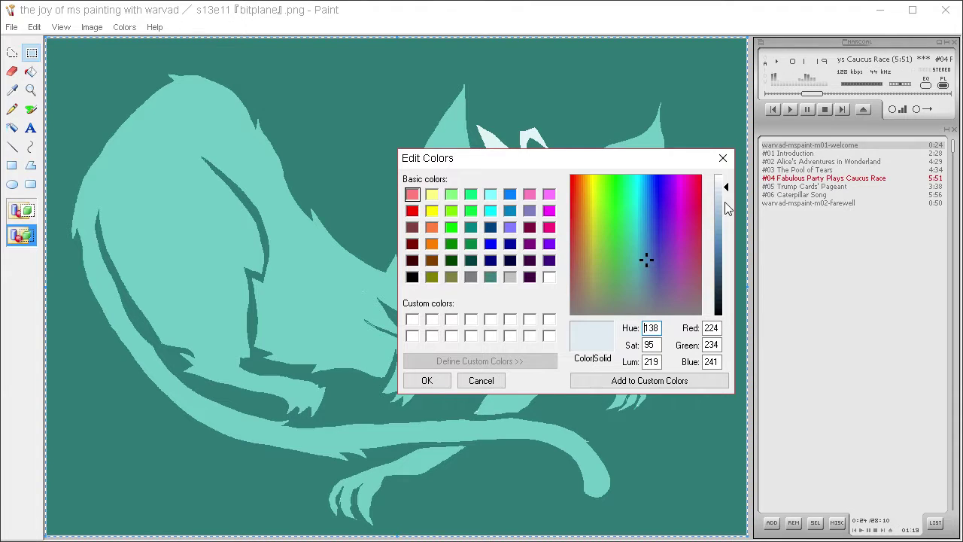
drag(724, 201, 726, 218)
click(427, 380)
click(31, 71)
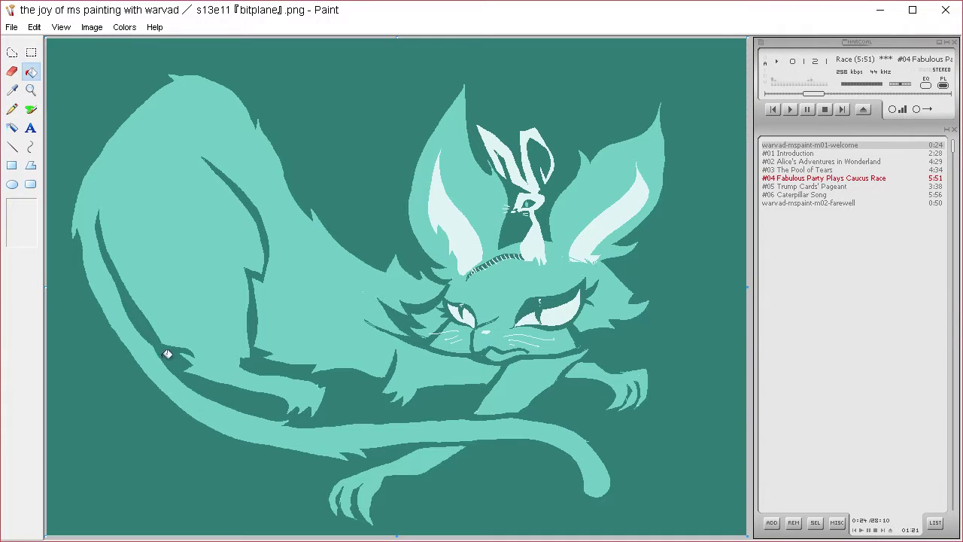
click(401, 463)
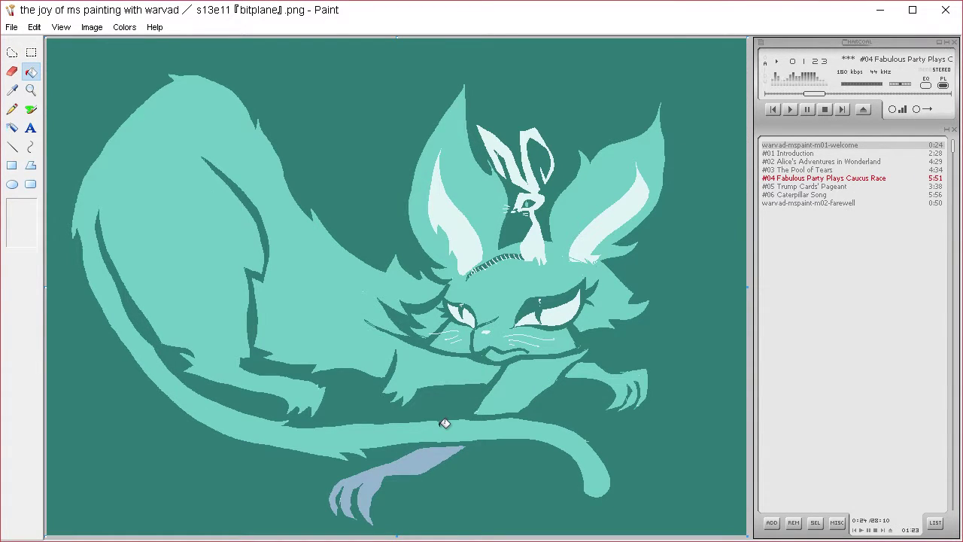
- Try a considerably darker shade of the blue on the lower foreleg and undo the fill
click(124, 27)
click(132, 43)
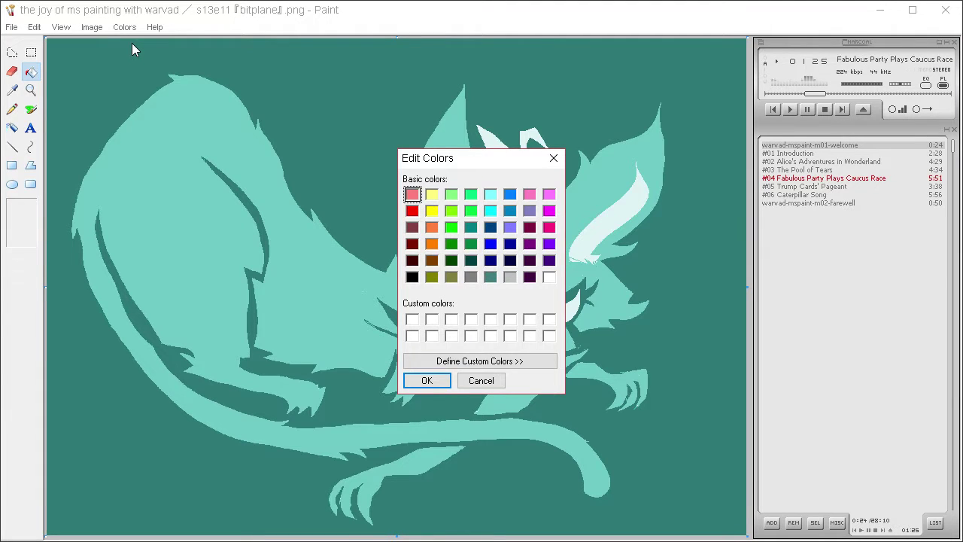
click(518, 362)
drag(726, 225, 727, 252)
click(426, 380)
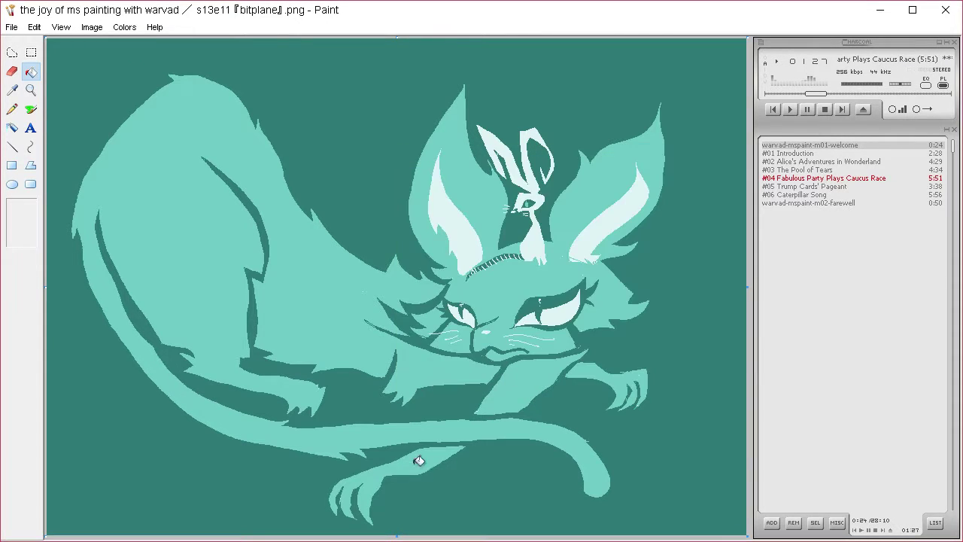
click(419, 460)
key(ctrl+z)
- Adjust the blue to red 97, green 146, blue 186 and test-fill the lower foreleg
click(124, 27)
click(138, 43)
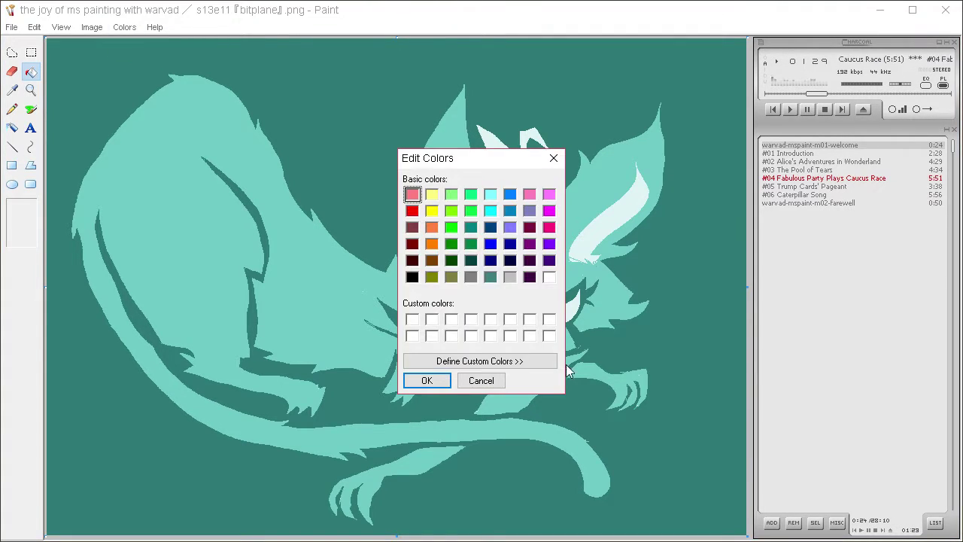
click(479, 361)
drag(725, 253, 725, 245)
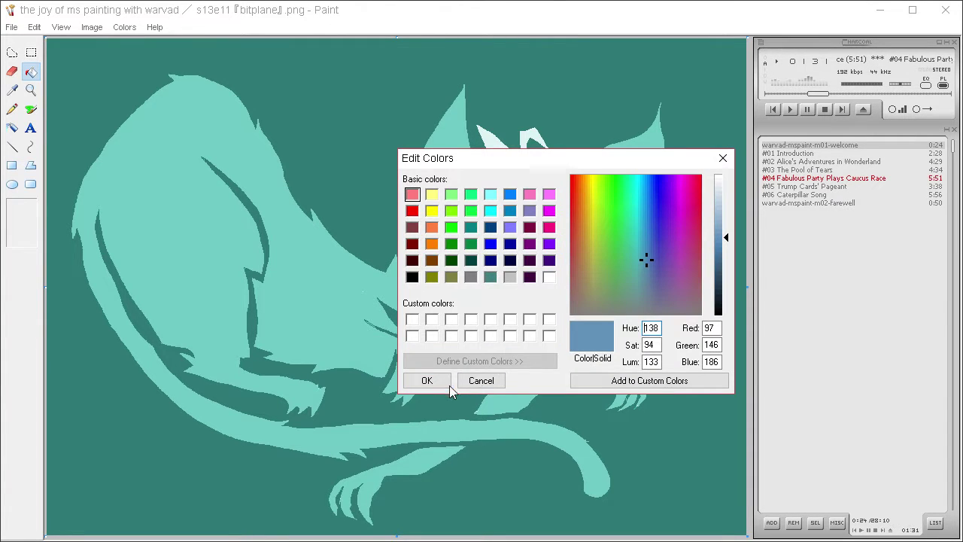
click(427, 380)
click(438, 452)
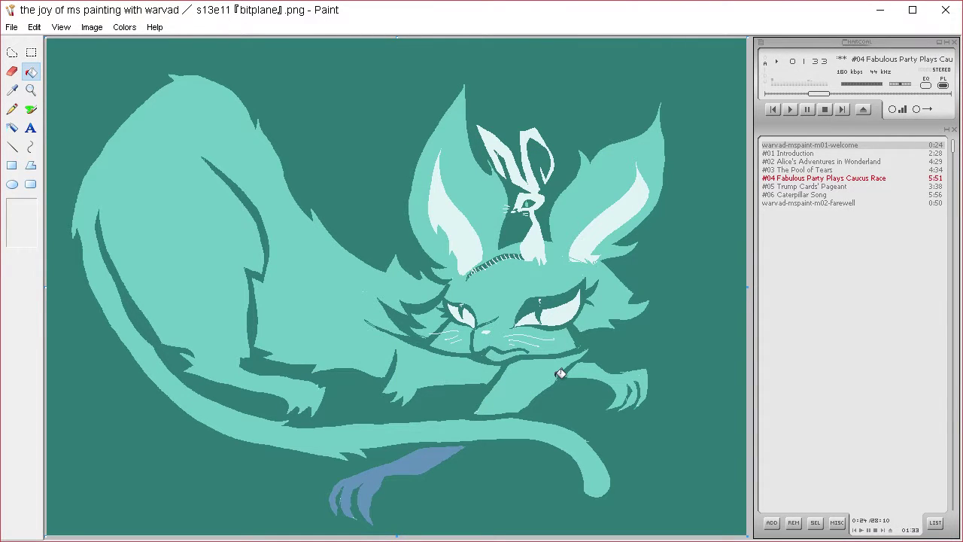
- Outline jagged fur shapes on both sides of the creature's left inner ear and fill them with blue
click(13, 110)
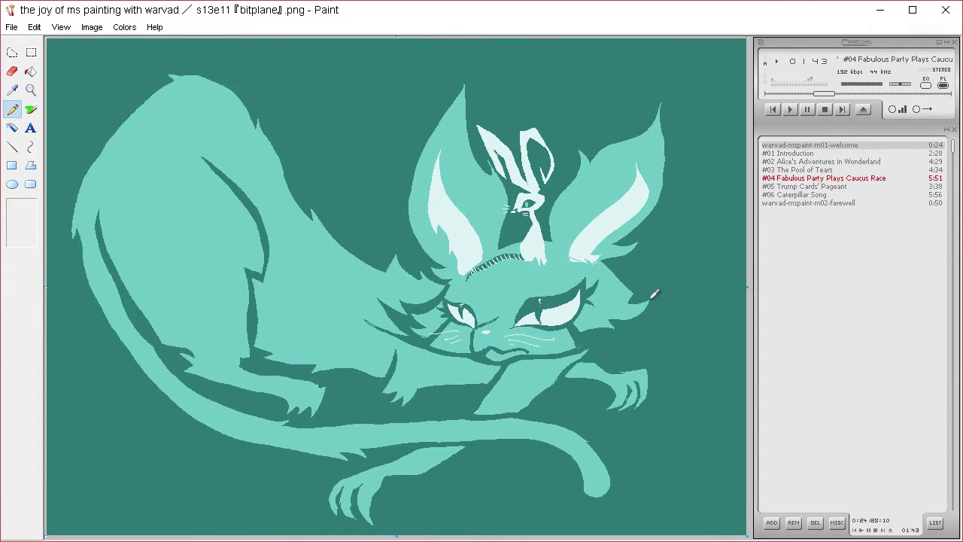
drag(608, 290, 634, 317)
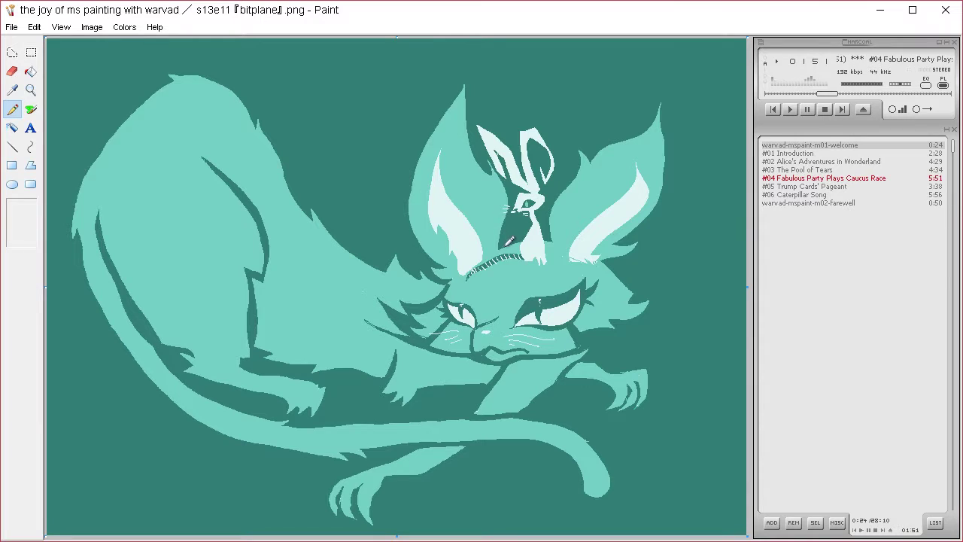
mouse_move(508, 239)
mouse_down()
mouse_move(455, 168)
mouse_move(457, 193)
mouse_move(436, 150)
mouse_move(426, 181)
mouse_move(440, 239)
mouse_move(429, 258)
mouse_up()
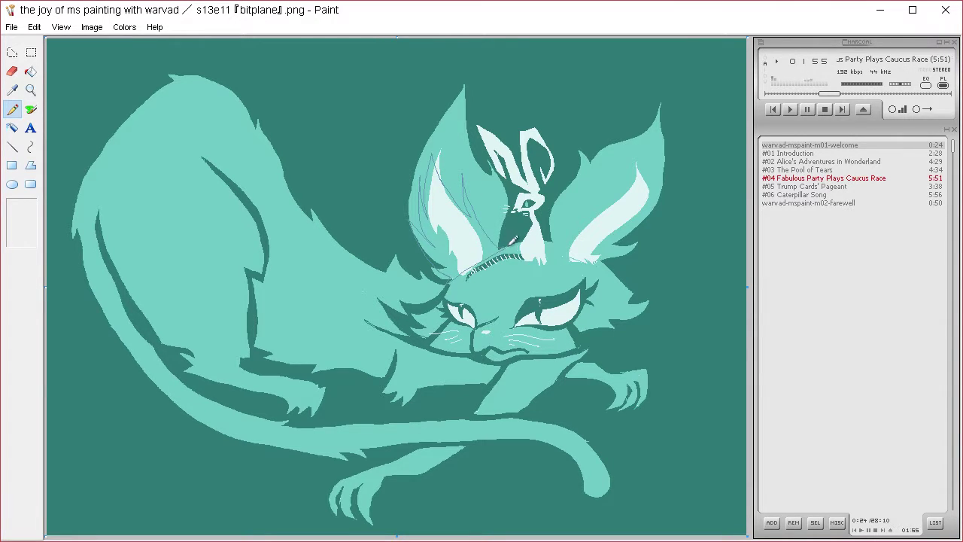
click(31, 71)
click(490, 240)
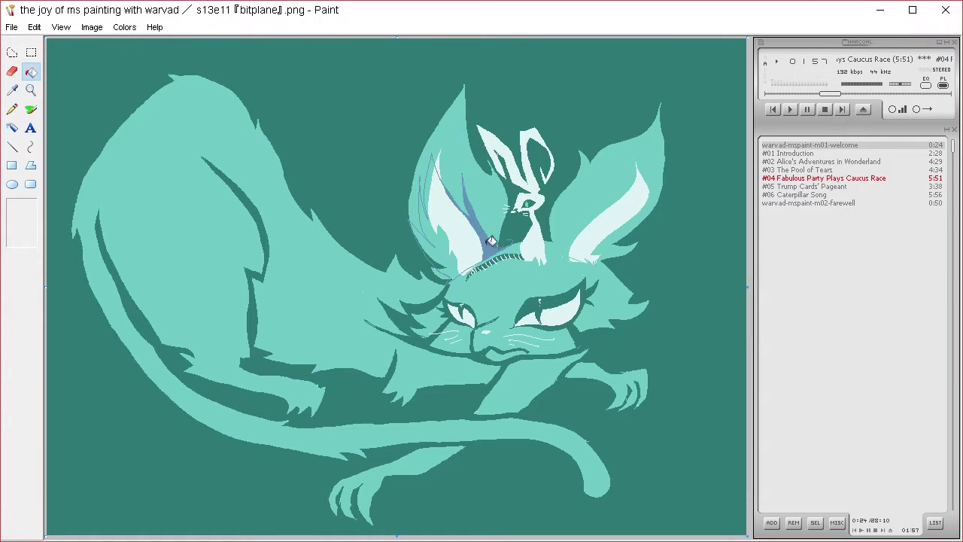
click(444, 255)
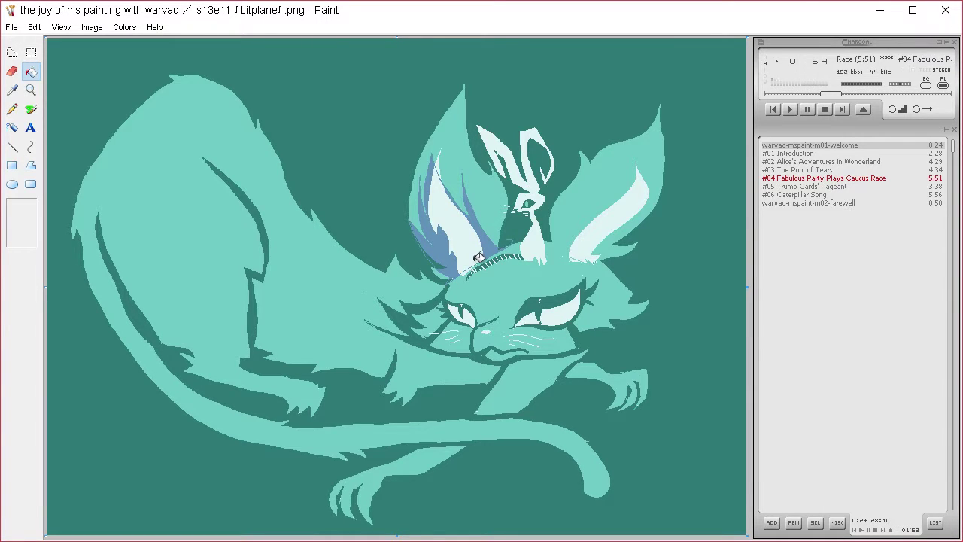
- Outline spiky fur tufts around the pale inner area of the creature's right ear and fill them with blue
click(12, 109)
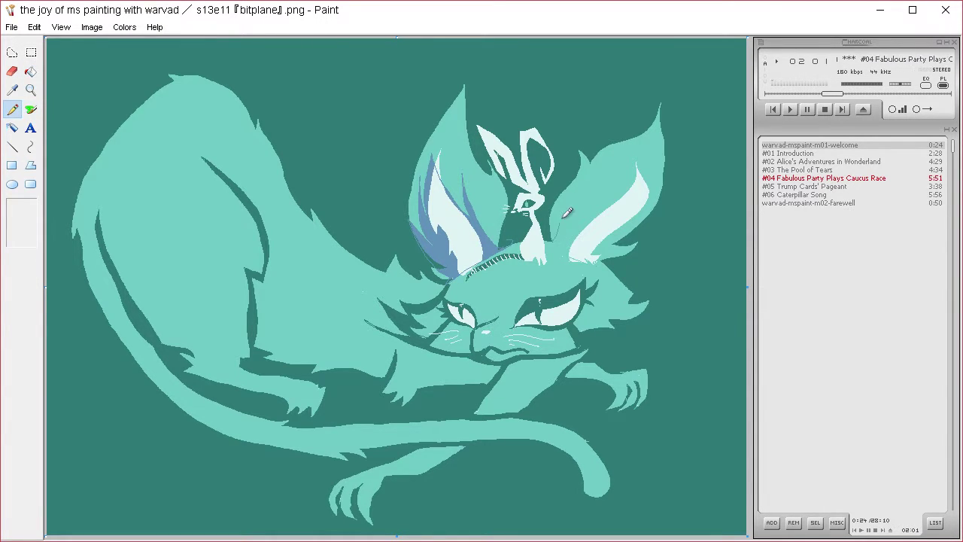
mouse_move(559, 228)
mouse_down()
mouse_move(572, 207)
mouse_move(579, 188)
mouse_move(565, 235)
mouse_move(616, 165)
mouse_move(585, 234)
mouse_move(620, 212)
mouse_move(601, 239)
mouse_move(652, 201)
mouse_move(625, 242)
mouse_up()
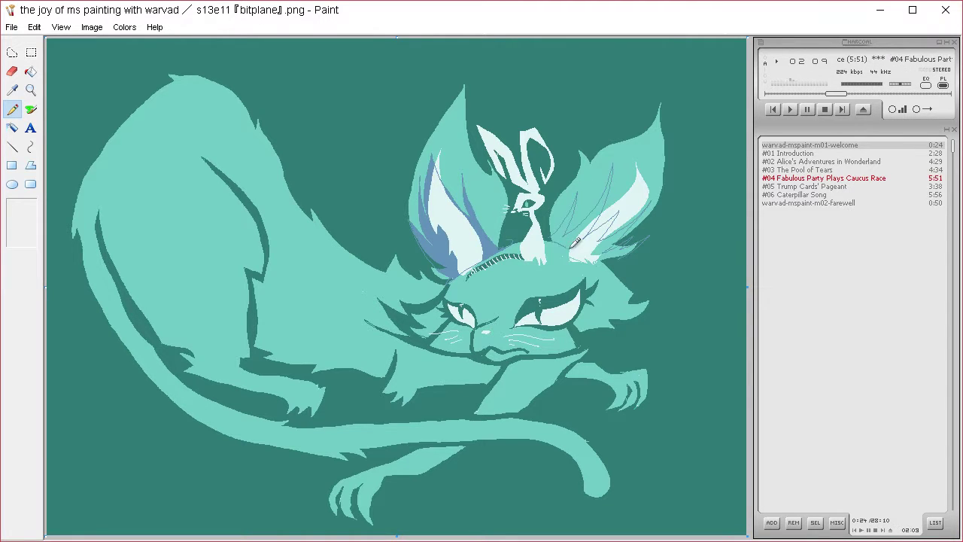
drag(555, 243, 601, 257)
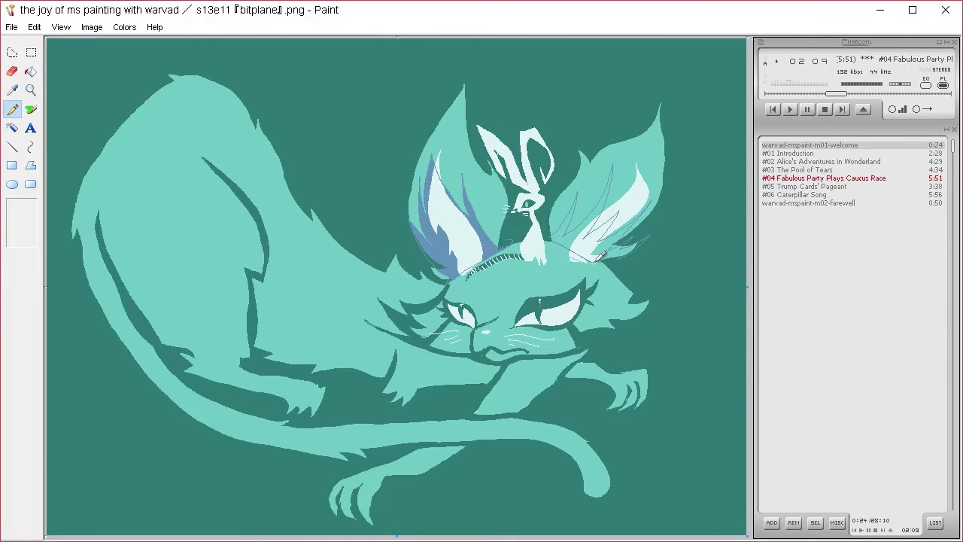
click(30, 71)
click(581, 232)
click(608, 245)
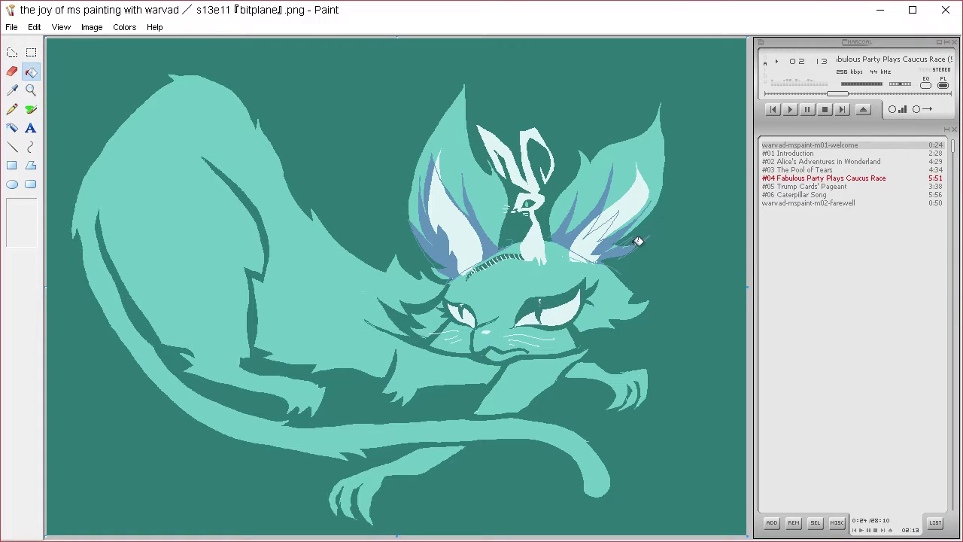
- Outline jagged shading above, beside and below both of the creature's eyes and fill it with blue
click(12, 109)
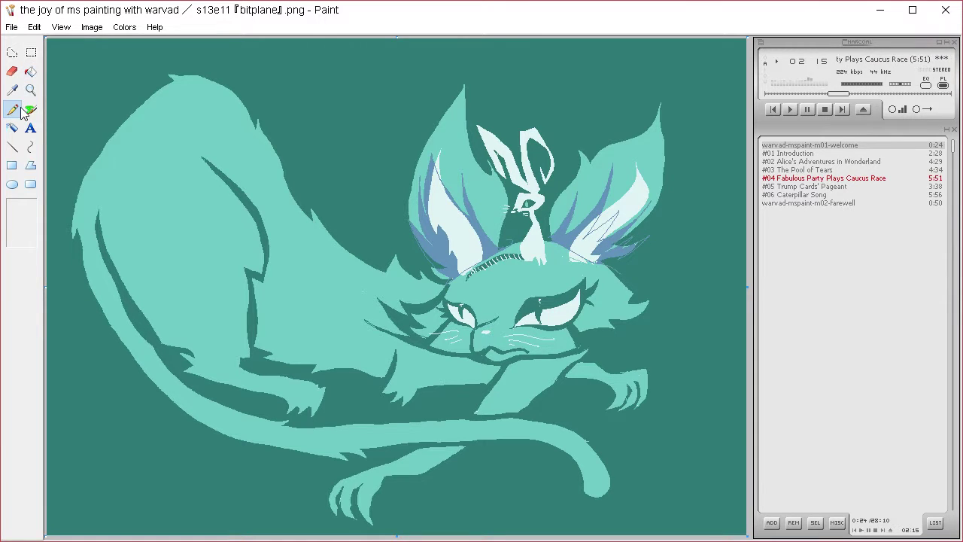
mouse_move(519, 315)
mouse_down()
mouse_move(593, 265)
mouse_move(611, 279)
mouse_move(616, 315)
mouse_move(606, 285)
mouse_move(599, 323)
mouse_move(599, 305)
mouse_move(564, 344)
mouse_move(567, 329)
mouse_move(546, 335)
mouse_move(539, 324)
mouse_move(514, 322)
mouse_up()
click(31, 71)
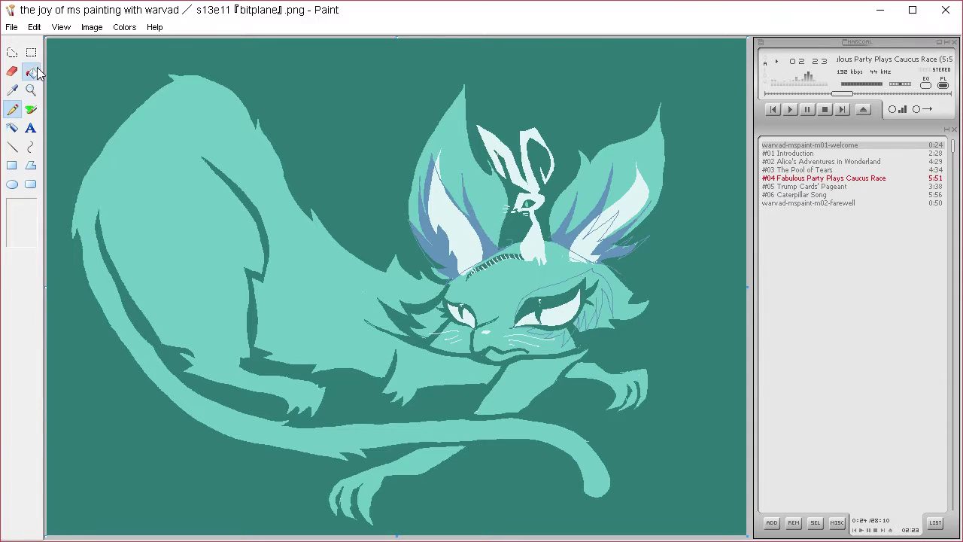
click(569, 287)
click(562, 329)
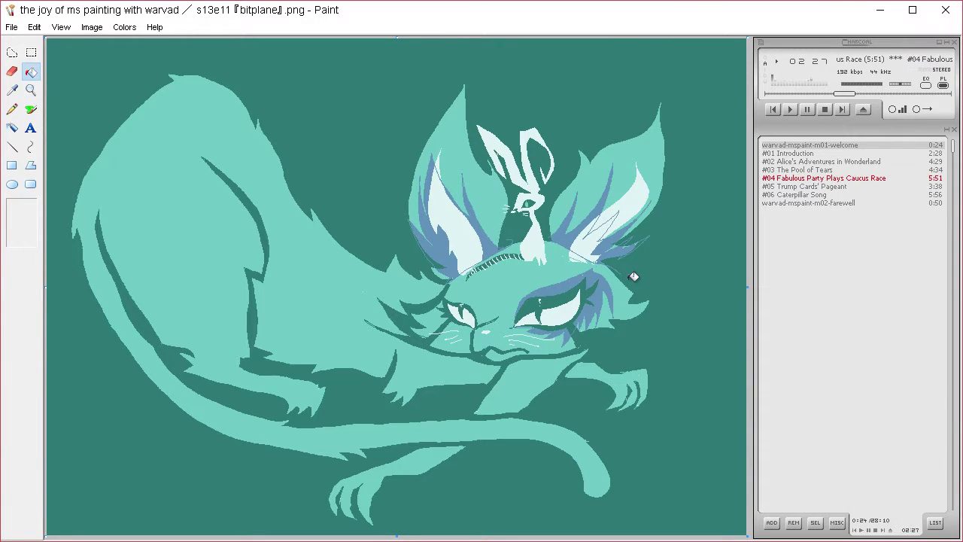
click(12, 109)
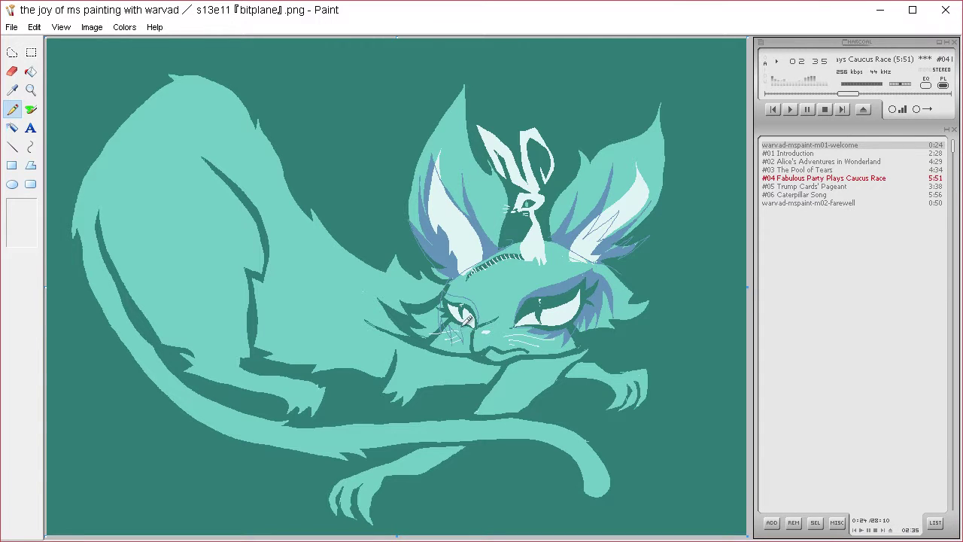
click(31, 71)
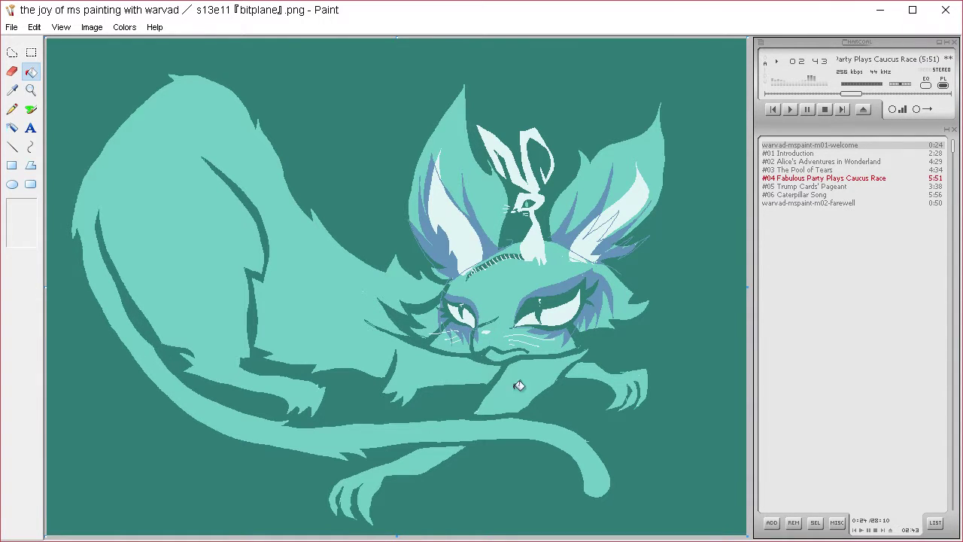
- Draw a jagged fur boundary across the lower foreleg and fill its paw side with blue
click(12, 109)
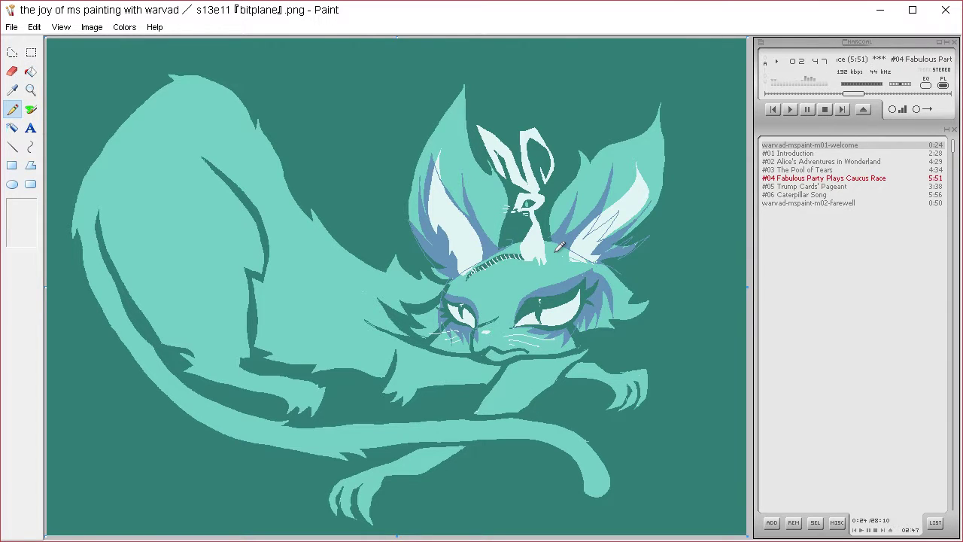
mouse_move(400, 454)
mouse_down()
mouse_move(442, 442)
mouse_move(425, 451)
mouse_move(453, 450)
mouse_up()
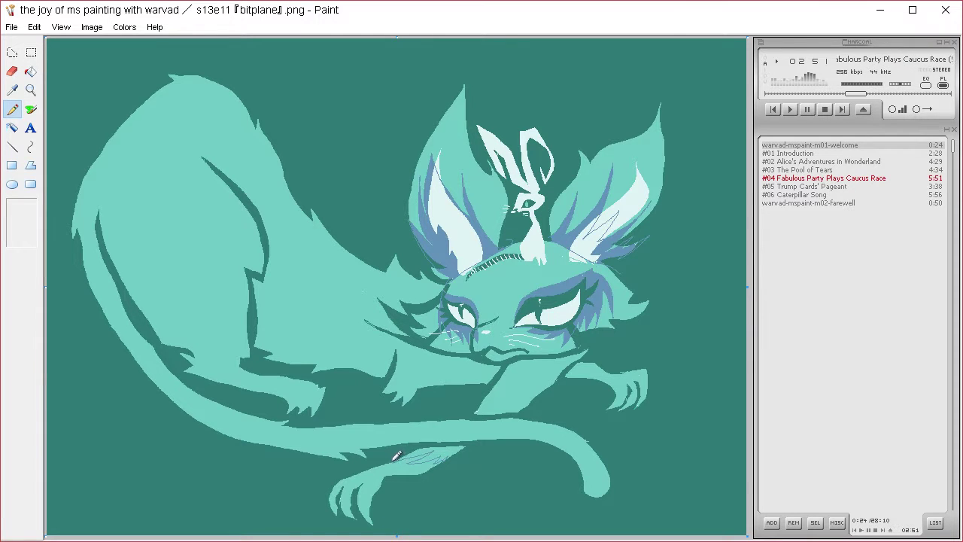
click(30, 72)
click(395, 457)
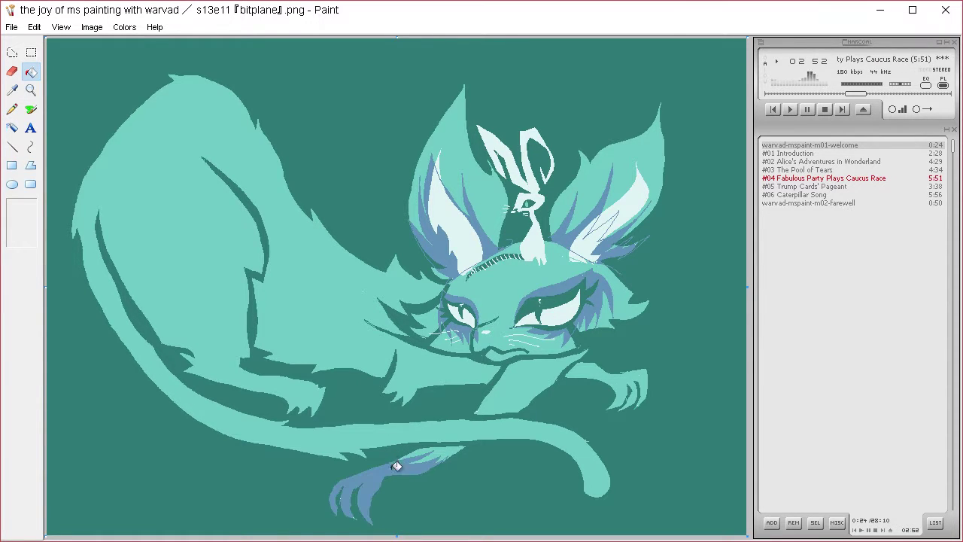
- Draw a fur boundary near the wrist of the outstretched paw below the chin and fill the paw with blue
click(12, 109)
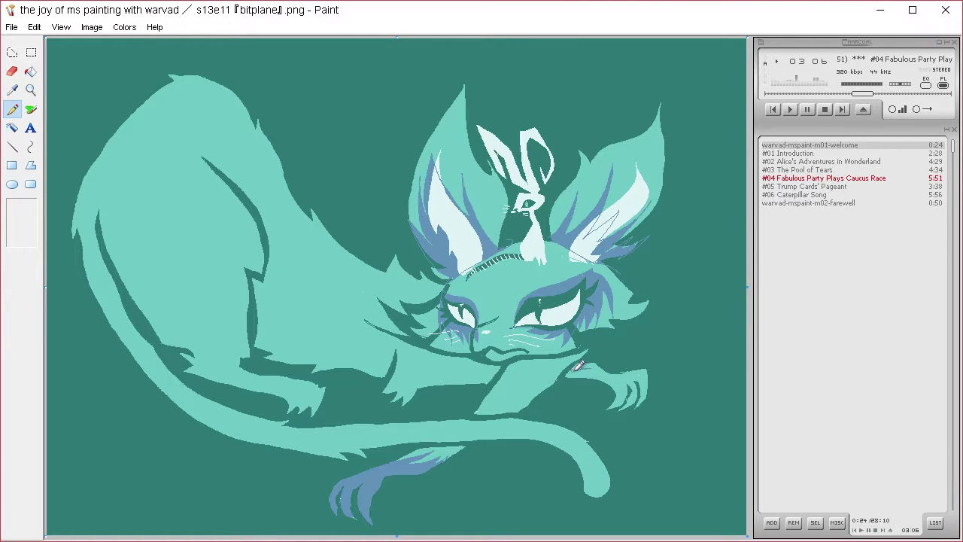
click(31, 72)
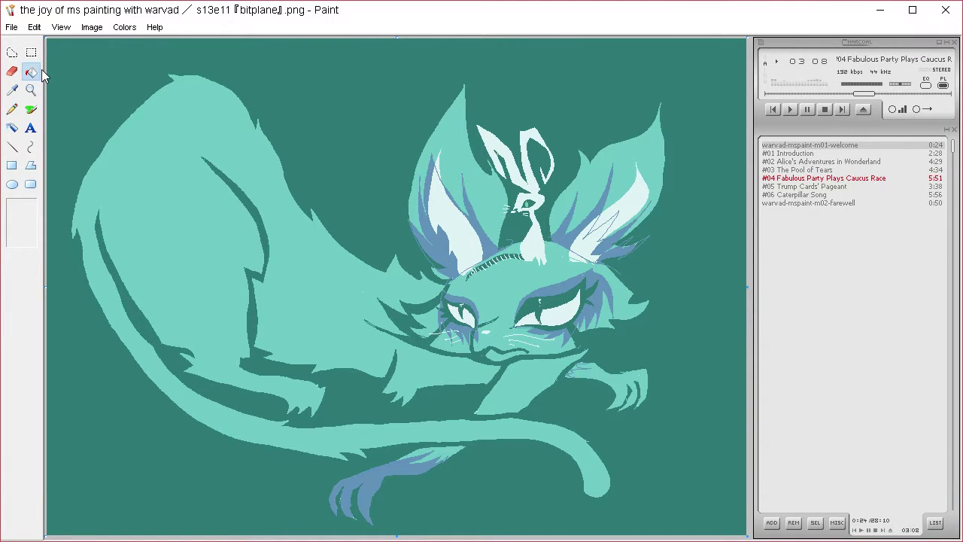
click(599, 365)
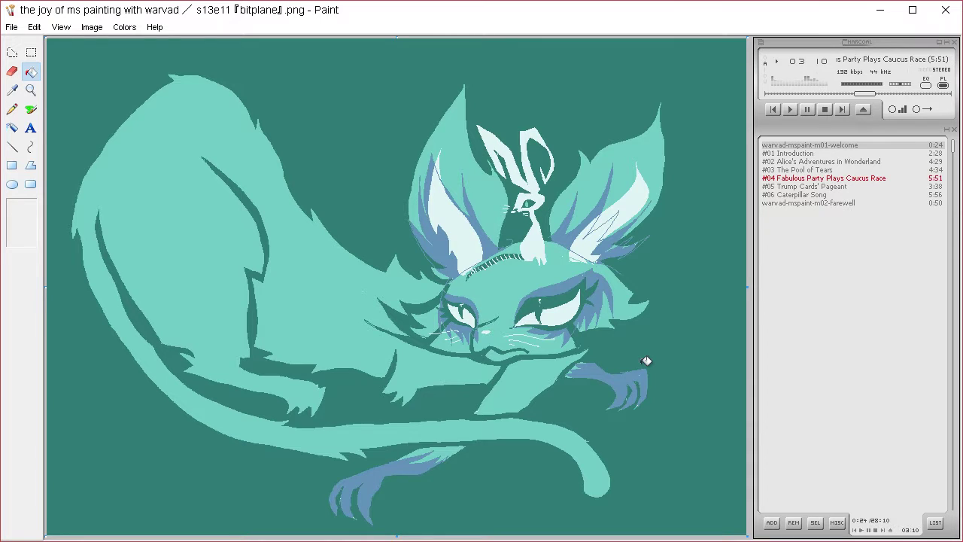
- Draw spiky fur lines across the hind ankle and fill the hind foot with blue
click(12, 109)
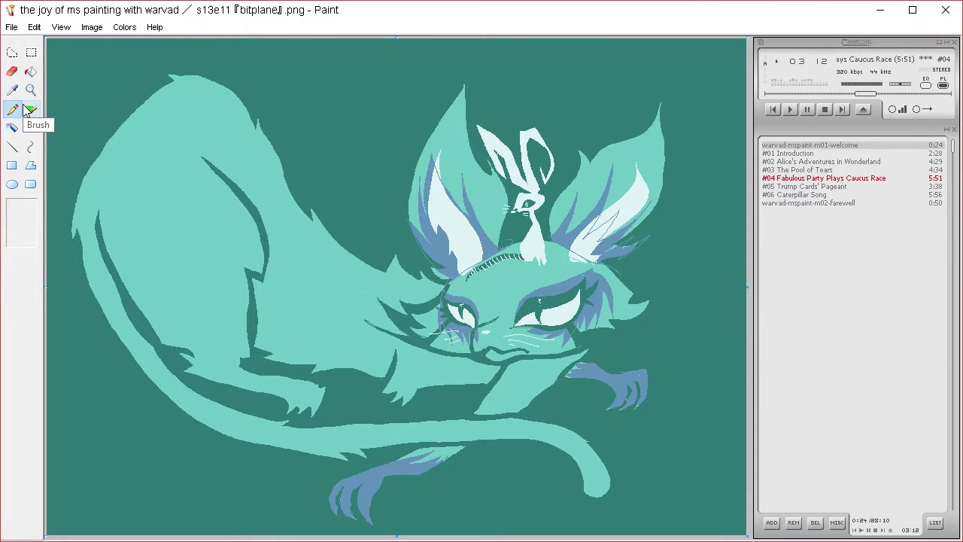
mouse_move(267, 369)
mouse_down()
mouse_move(230, 359)
mouse_move(240, 374)
mouse_move(223, 368)
mouse_move(233, 378)
mouse_move(211, 337)
mouse_move(207, 370)
mouse_up()
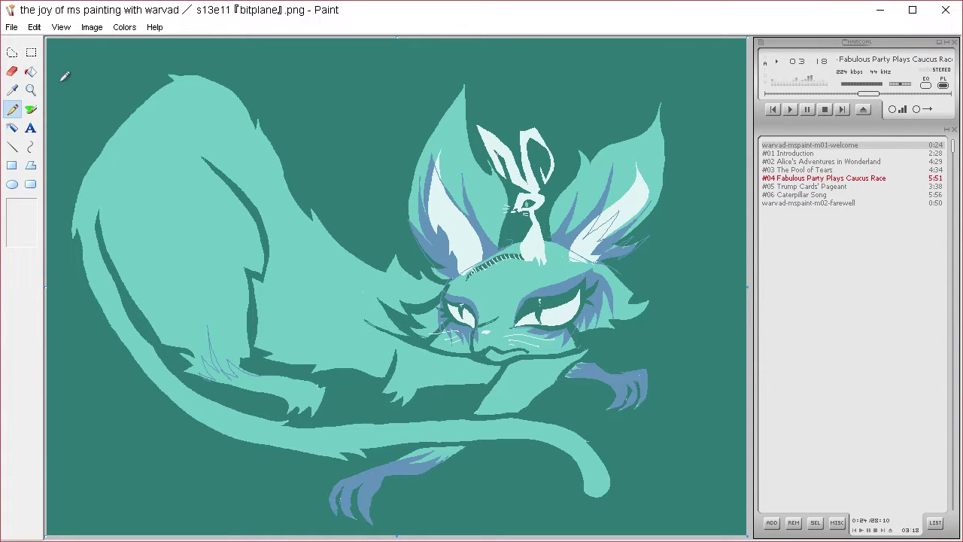
click(31, 71)
click(286, 381)
click(12, 109)
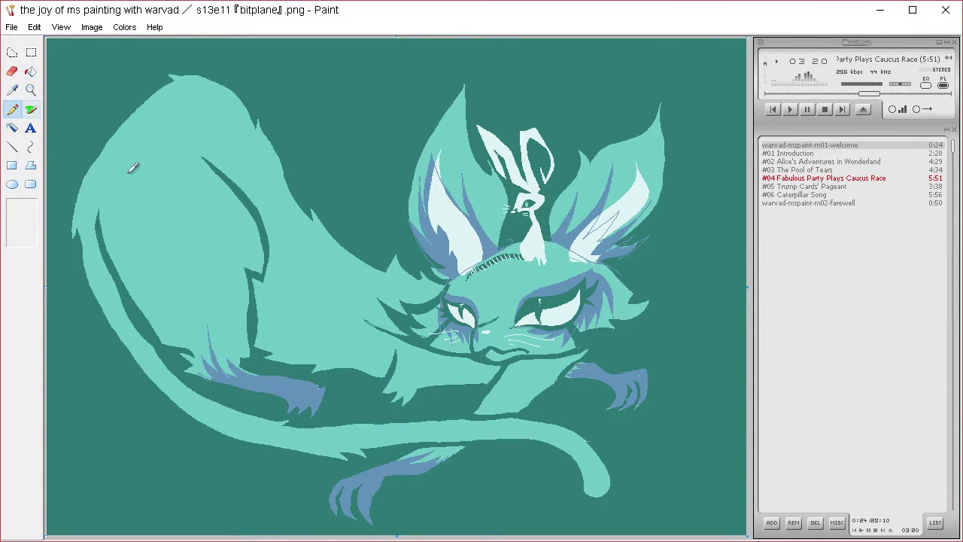
- Draw long wavy fur strands down the creature's raised haunch to the hind leg and fill the enclosed band with blue
mouse_move(132, 144)
mouse_down()
mouse_move(132, 228)
mouse_move(175, 329)
mouse_move(155, 236)
mouse_move(179, 277)
mouse_move(192, 331)
mouse_move(177, 252)
mouse_move(202, 336)
mouse_move(224, 334)
mouse_move(230, 243)
mouse_move(185, 162)
mouse_move(190, 201)
mouse_move(174, 140)
mouse_move(177, 191)
mouse_move(169, 125)
mouse_move(168, 189)
mouse_move(146, 140)
mouse_move(148, 180)
mouse_move(139, 159)
mouse_move(157, 104)
mouse_move(138, 136)
mouse_up()
click(30, 71)
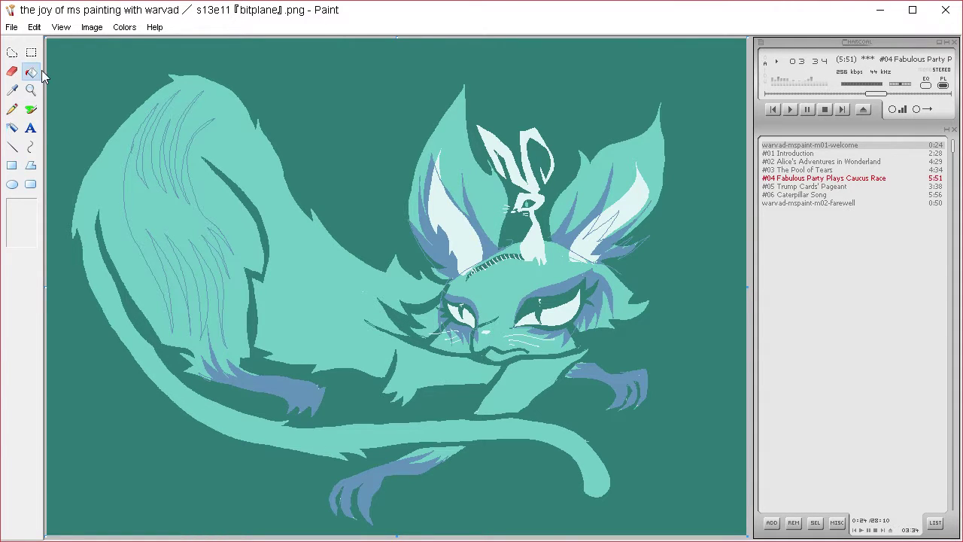
click(199, 229)
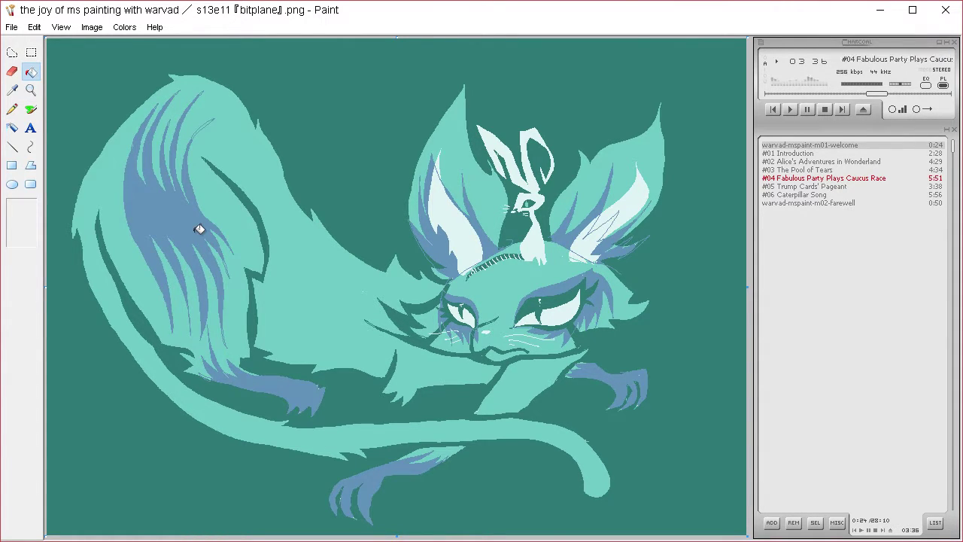
- Draw a streaky fur boundary along the middle of the tail and fill the tail from there to the tip with blue
click(12, 109)
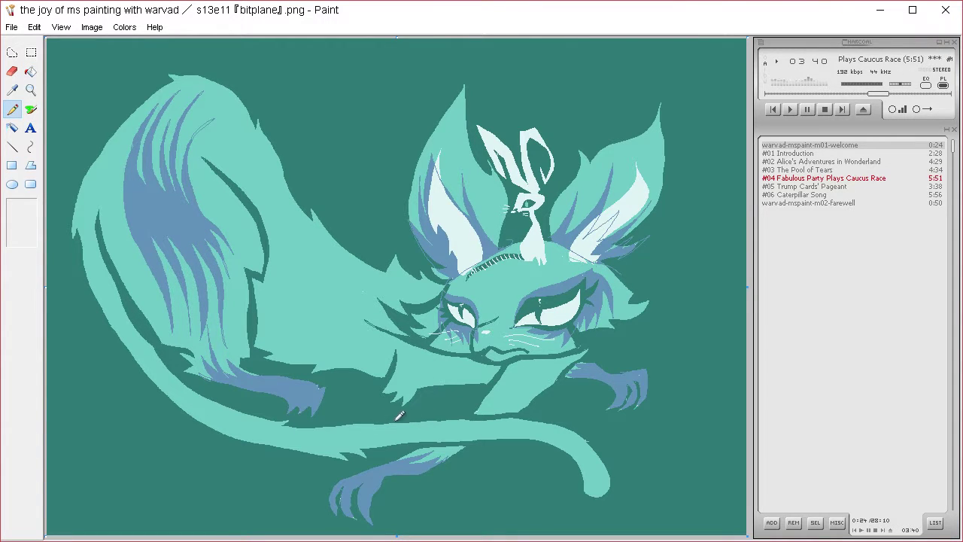
mouse_move(412, 416)
mouse_down()
mouse_move(355, 436)
mouse_move(272, 432)
mouse_move(328, 444)
mouse_move(201, 415)
mouse_move(247, 433)
mouse_up()
click(30, 71)
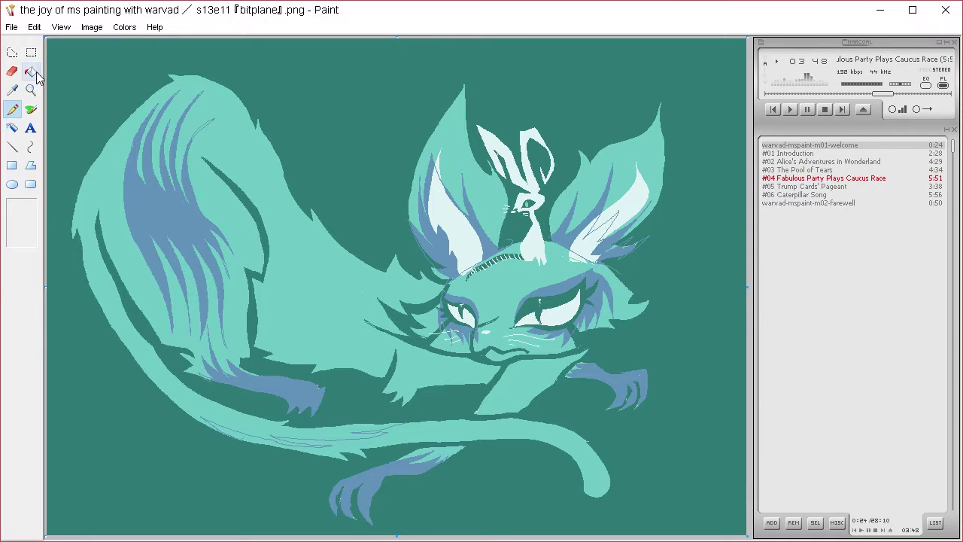
click(470, 420)
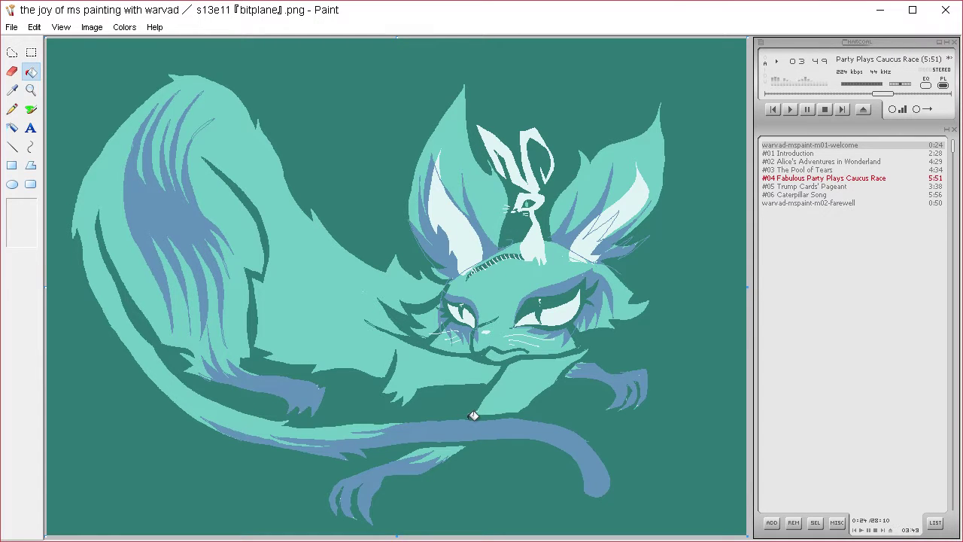
- Outline curved fur stripes along the creature's back, shoulder and neck ruff and fill the enclosed areas with blue
click(12, 110)
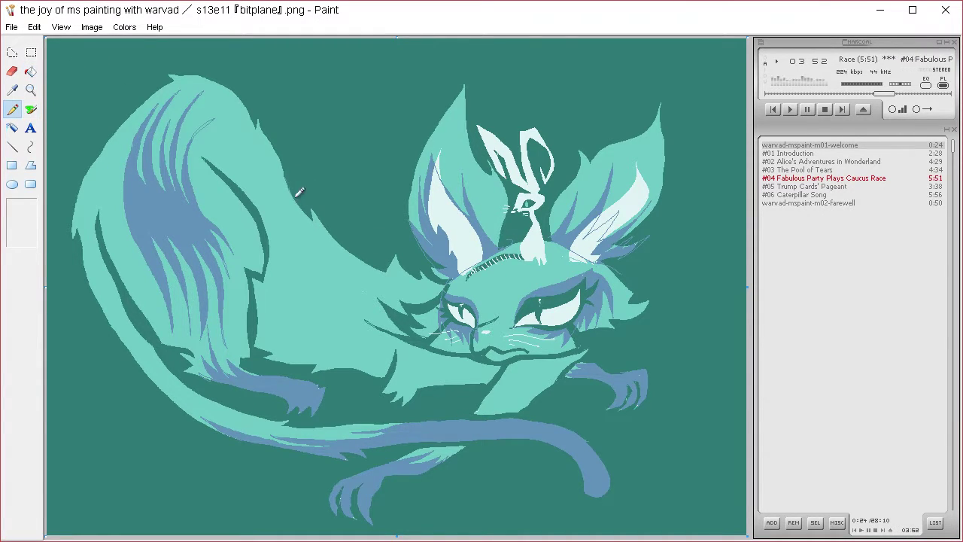
mouse_move(299, 191)
mouse_down()
mouse_move(313, 251)
mouse_move(312, 319)
mouse_move(295, 346)
mouse_up()
drag(322, 303, 323, 251)
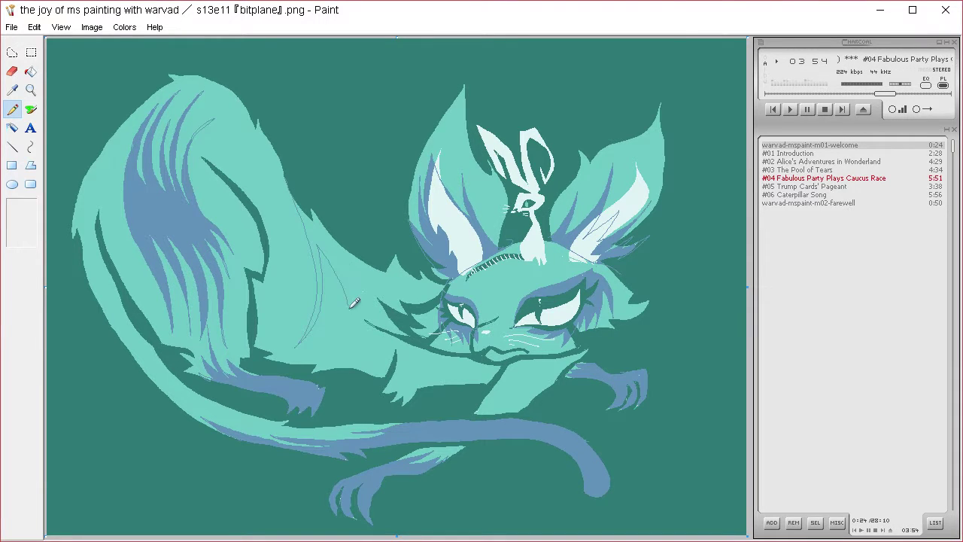
drag(353, 303, 337, 337)
mouse_move(352, 265)
mouse_down()
mouse_move(358, 292)
mouse_move(355, 275)
mouse_move(361, 283)
mouse_move(361, 308)
mouse_move(366, 273)
mouse_move(385, 312)
mouse_up()
mouse_move(380, 268)
mouse_down()
mouse_move(384, 313)
mouse_move(349, 365)
mouse_move(374, 345)
mouse_move(397, 284)
mouse_move(411, 305)
mouse_up()
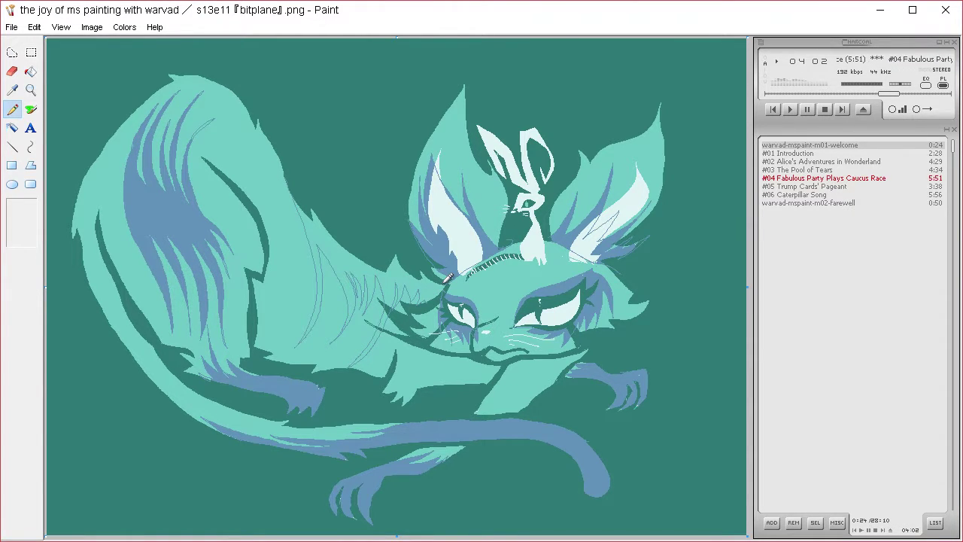
click(31, 71)
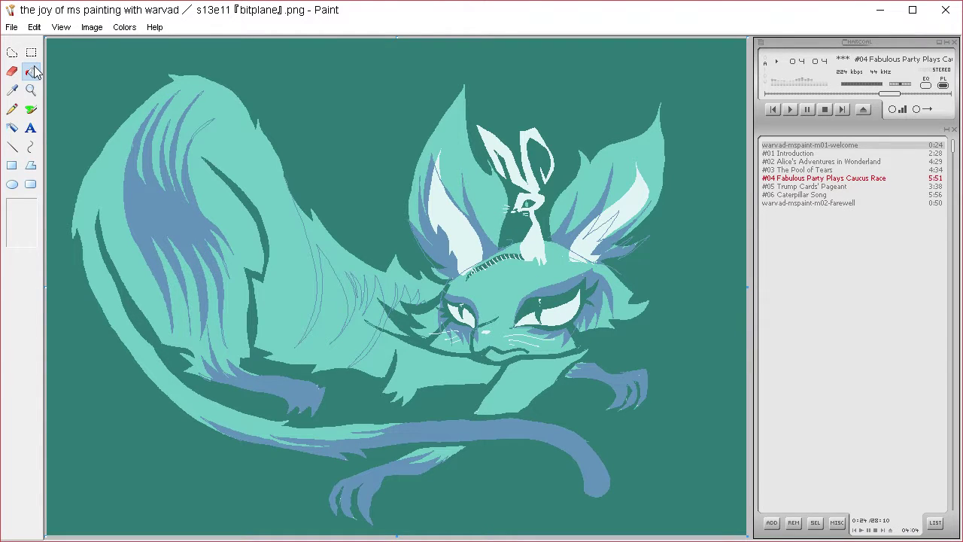
click(413, 258)
click(385, 319)
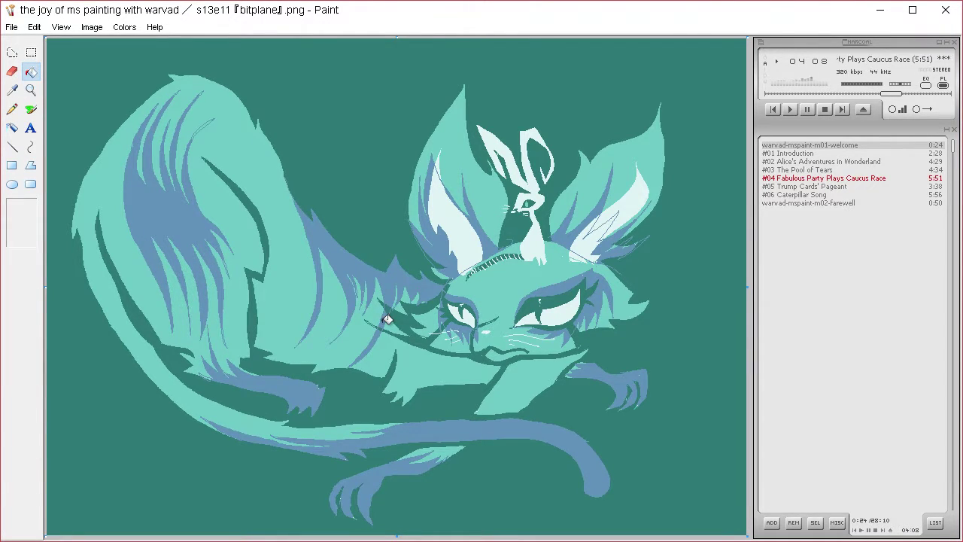
- Outline tapered fur shading on the creature's forehead below the rabbit, undo the first fill, and fill the shading with blue again
click(15, 109)
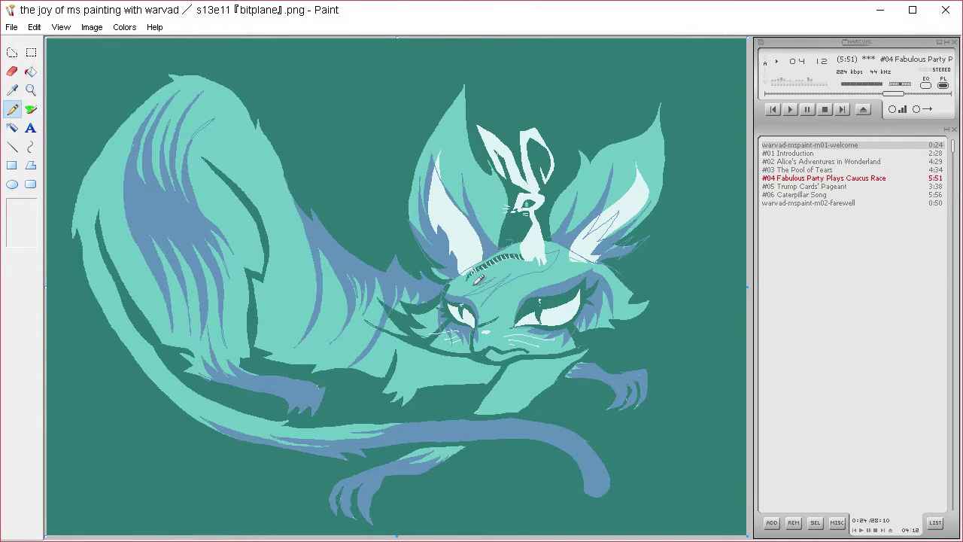
click(31, 72)
click(519, 265)
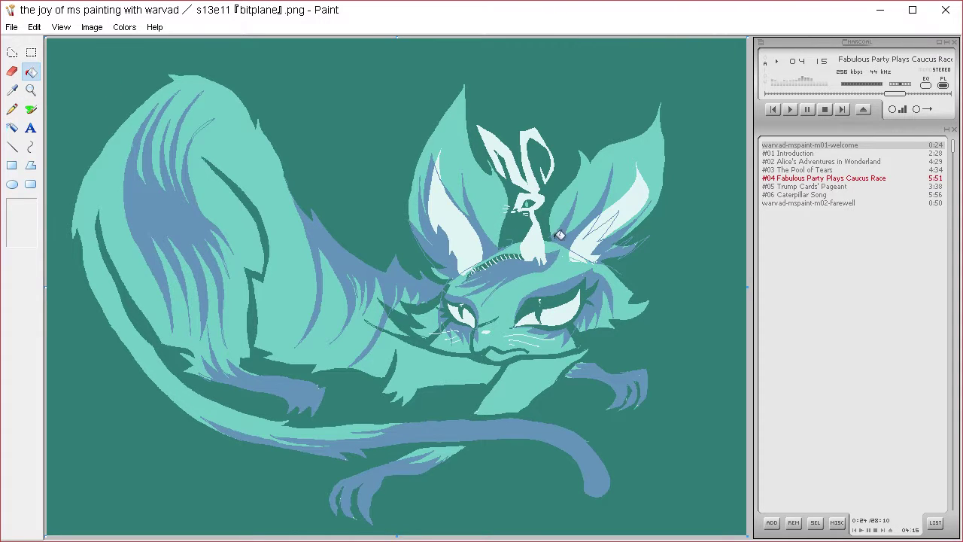
click(23, 110)
key(ctrl+z)
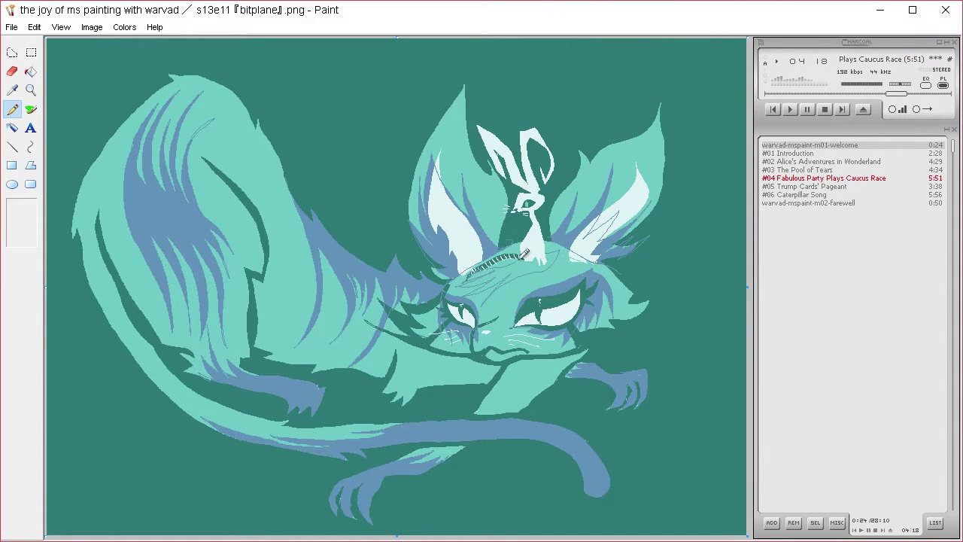
click(33, 73)
click(512, 264)
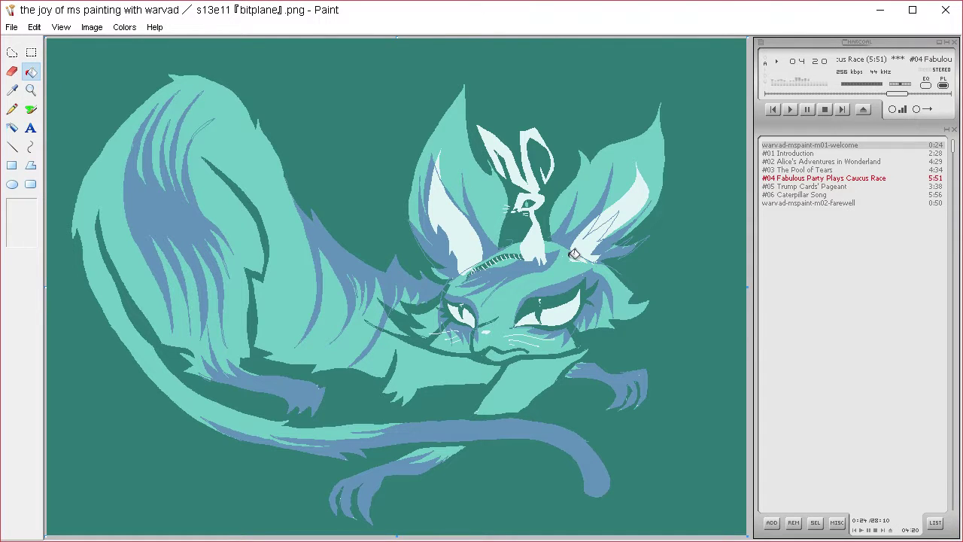
key(ctrl+a)
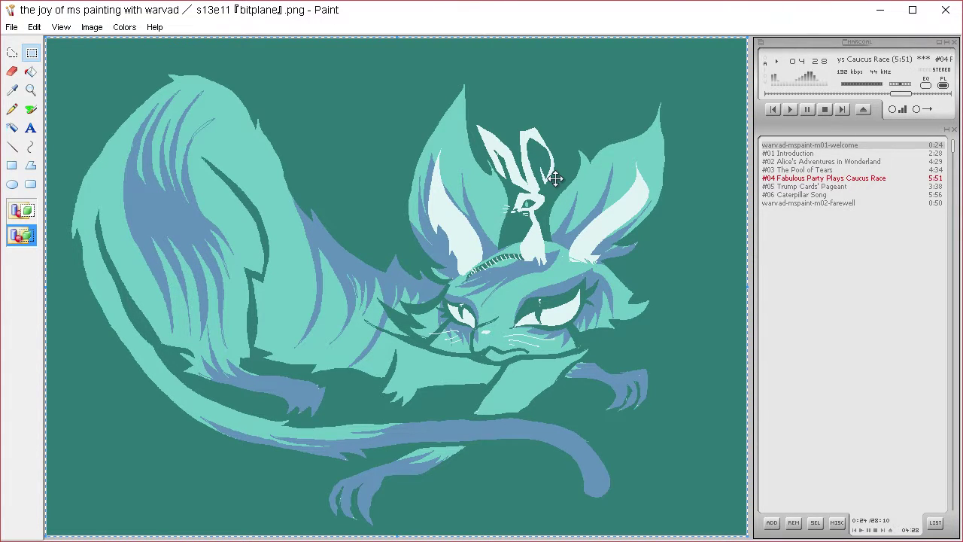
click(124, 27)
click(130, 42)
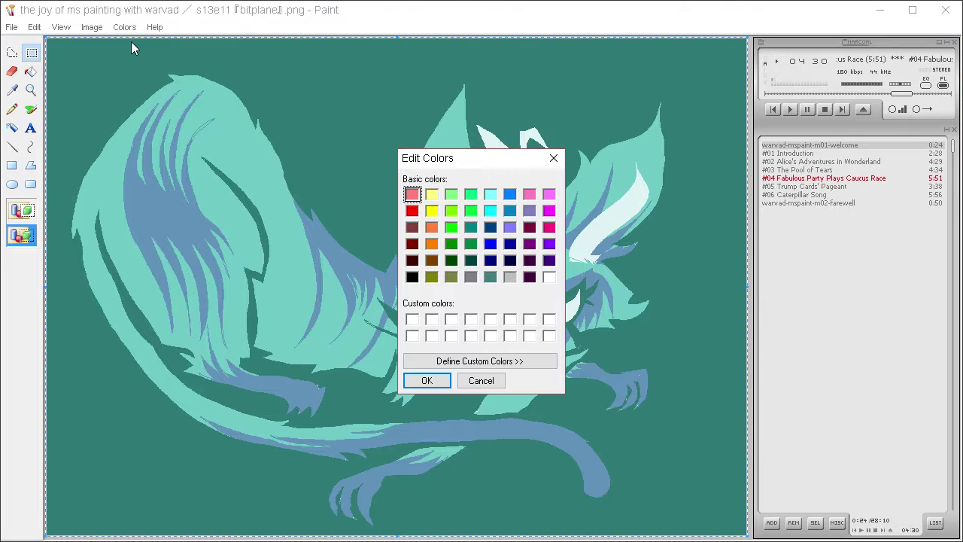
click(522, 362)
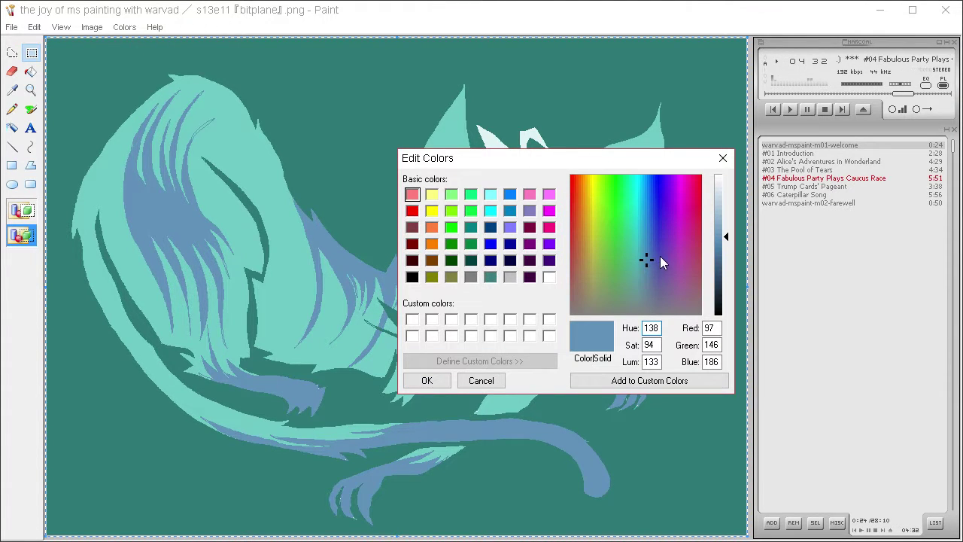
click(482, 380)
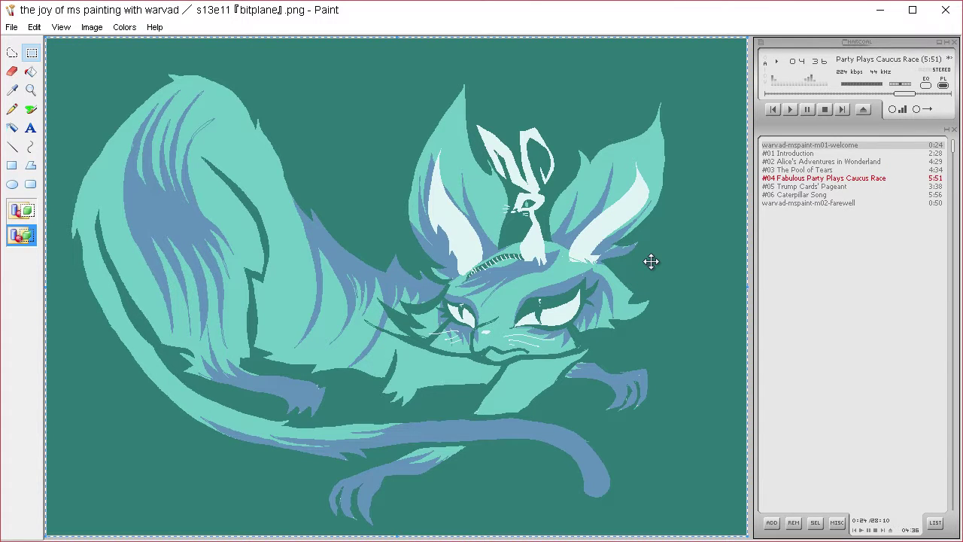
- Set the drawing color to a pale yellow with hue 41, saturation 231 and luminance 190
click(124, 27)
click(135, 43)
click(479, 361)
click(593, 181)
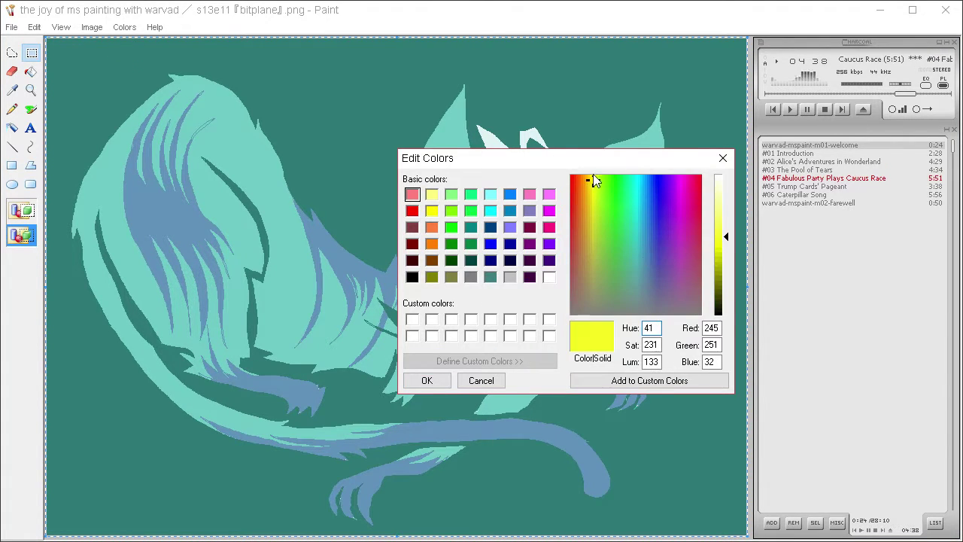
mouse_move(725, 218)
mouse_down()
mouse_move(724, 198)
mouse_move(718, 212)
mouse_up()
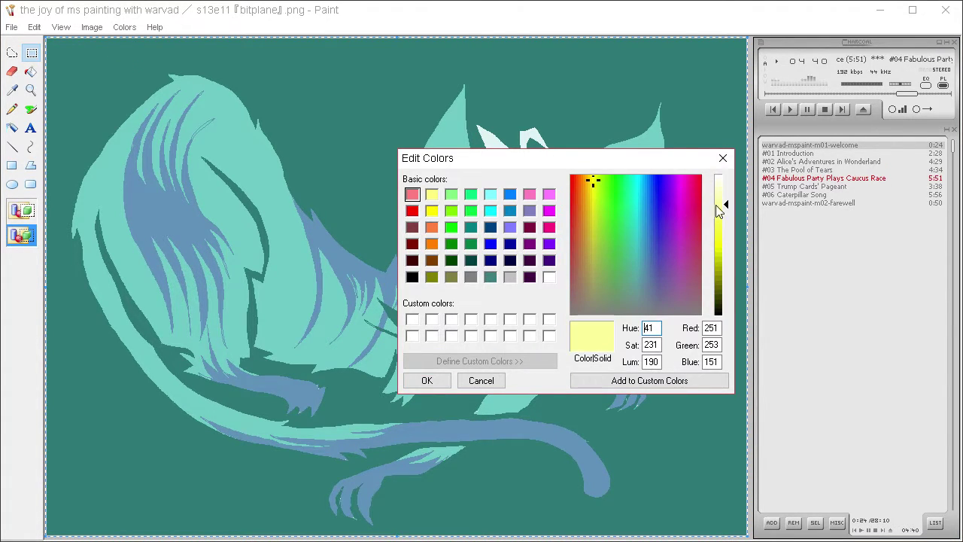
click(425, 378)
- Mark off the white highlights in both of the creature's eyes with pale yellow lines and fill the rest of each eye yellow
click(15, 109)
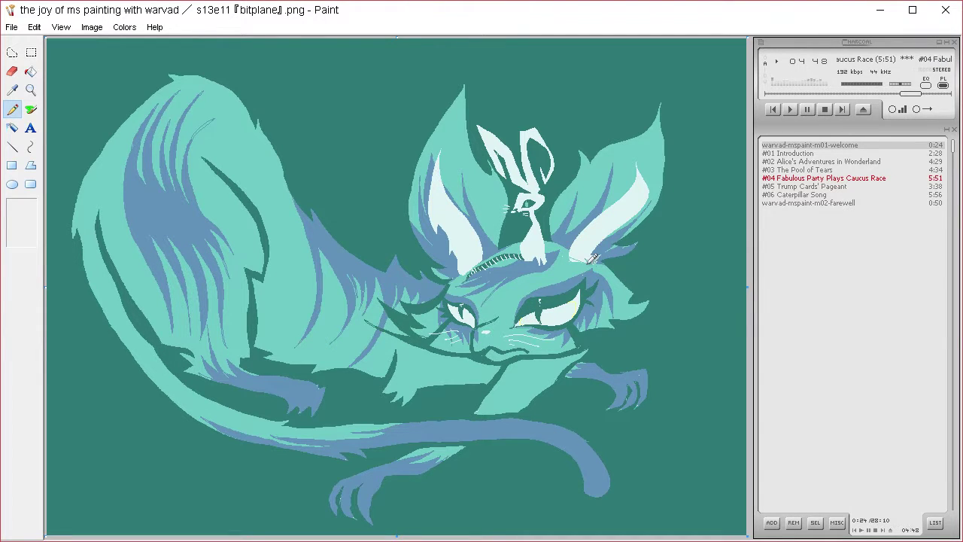
click(30, 72)
click(567, 306)
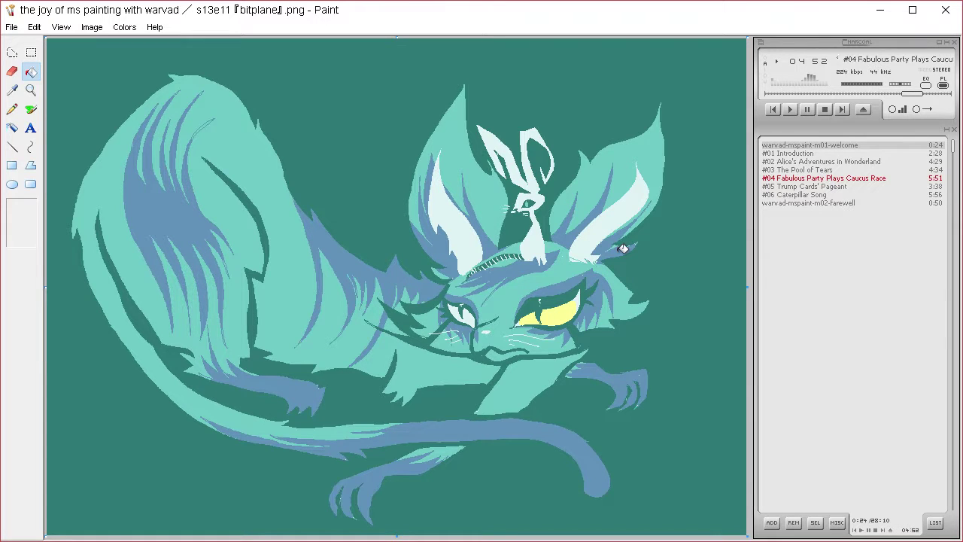
click(12, 109)
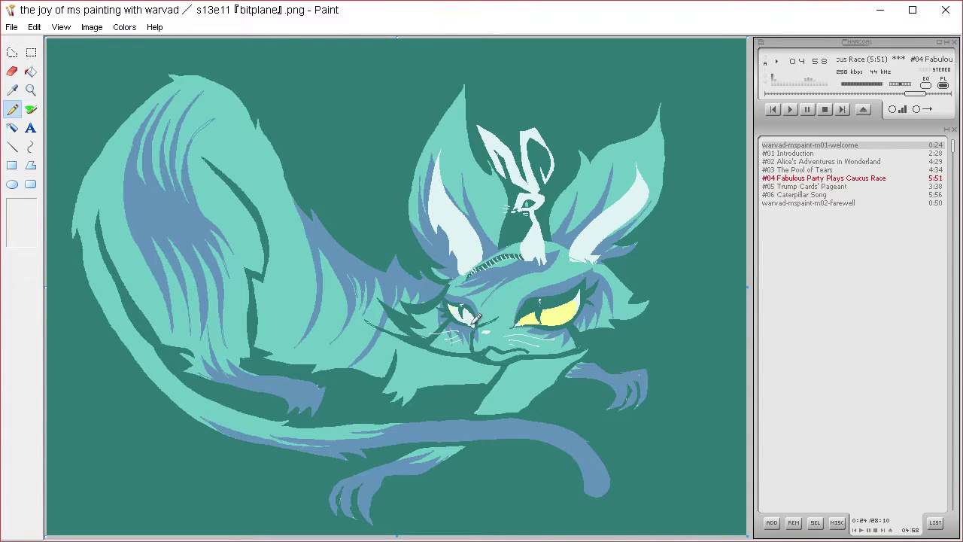
click(38, 71)
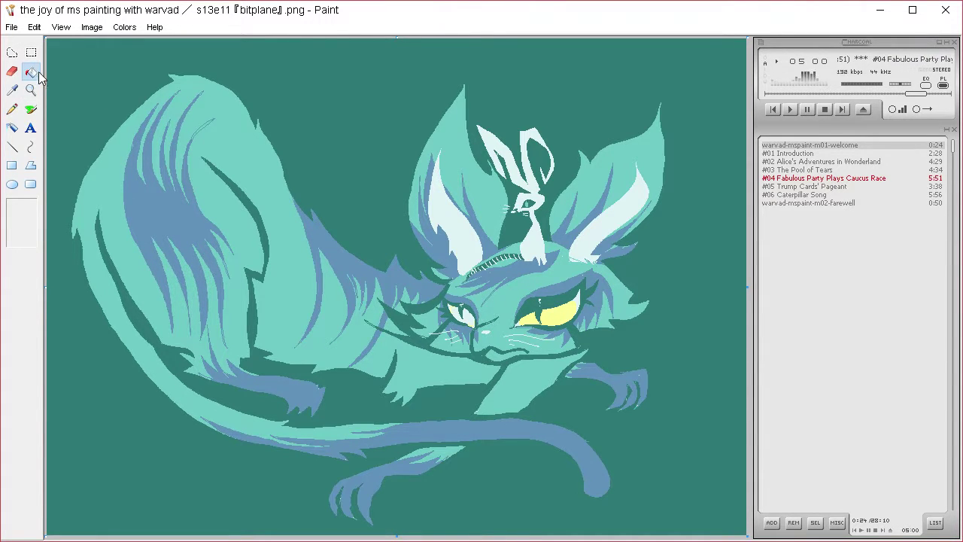
click(472, 314)
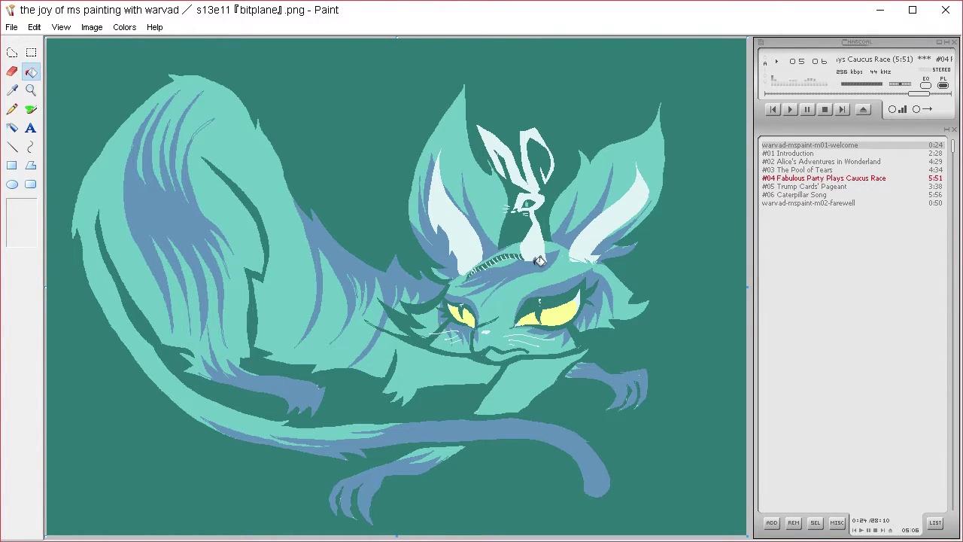
- Try to fill the small rabbit's eye with pale yellow
click(12, 109)
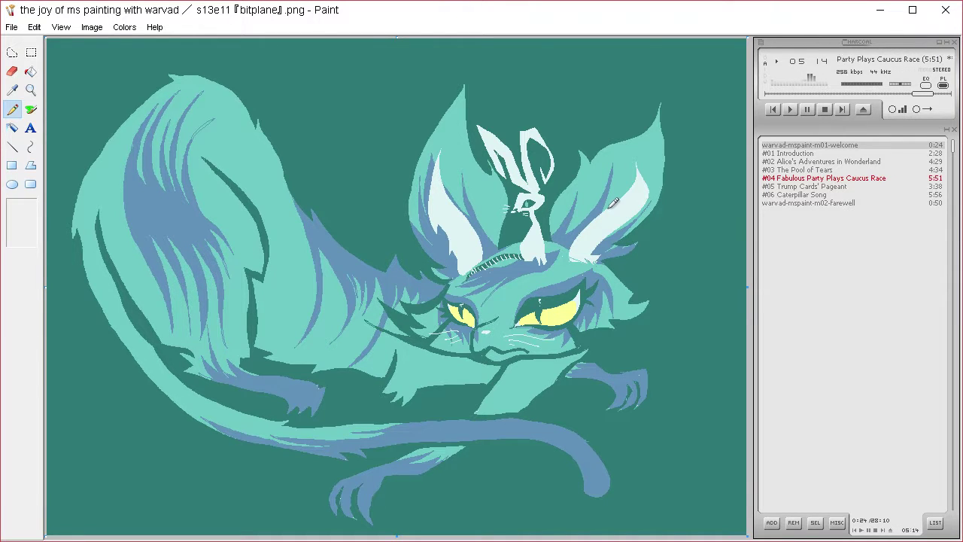
click(31, 72)
click(529, 203)
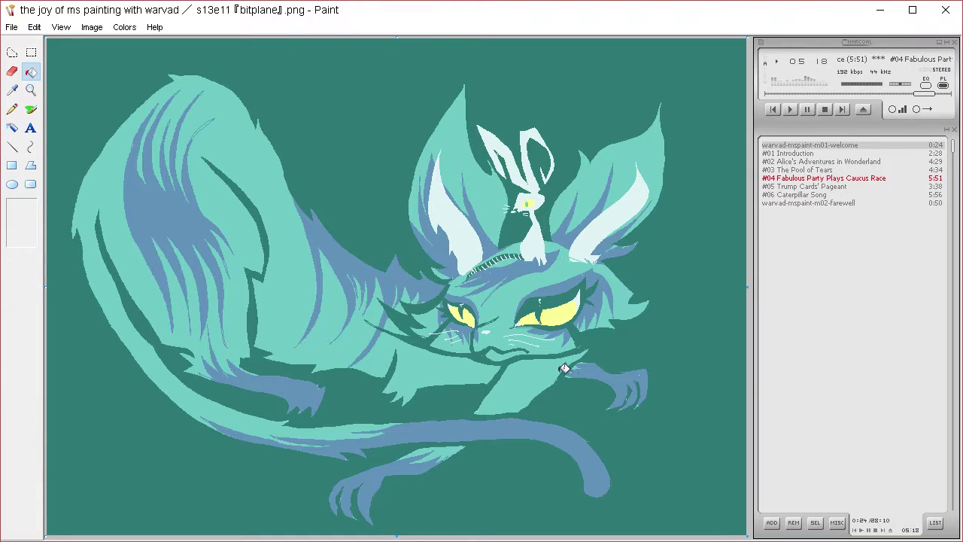
key(ctrl+z)
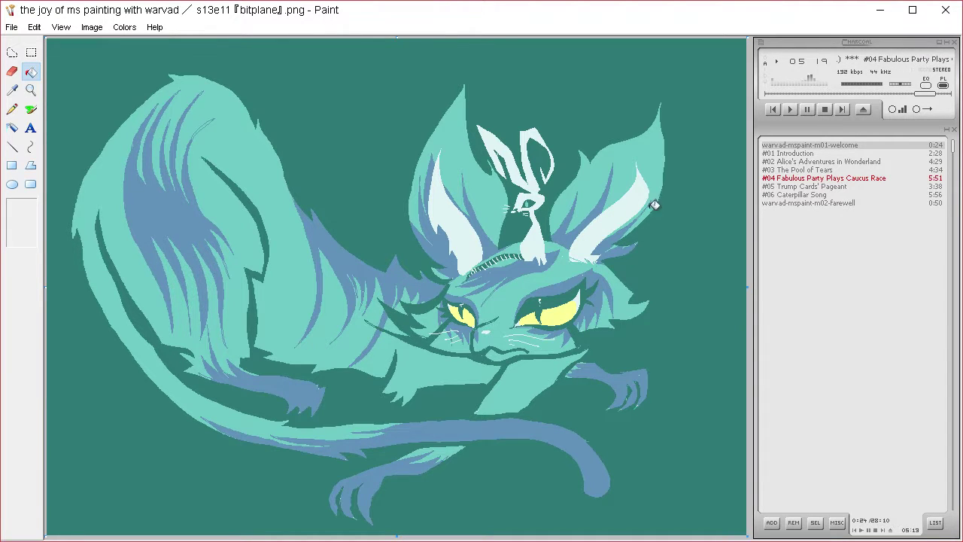
- Set the drawing color to a darker yellow with hue 41, saturation 231 and luminance 96
click(31, 109)
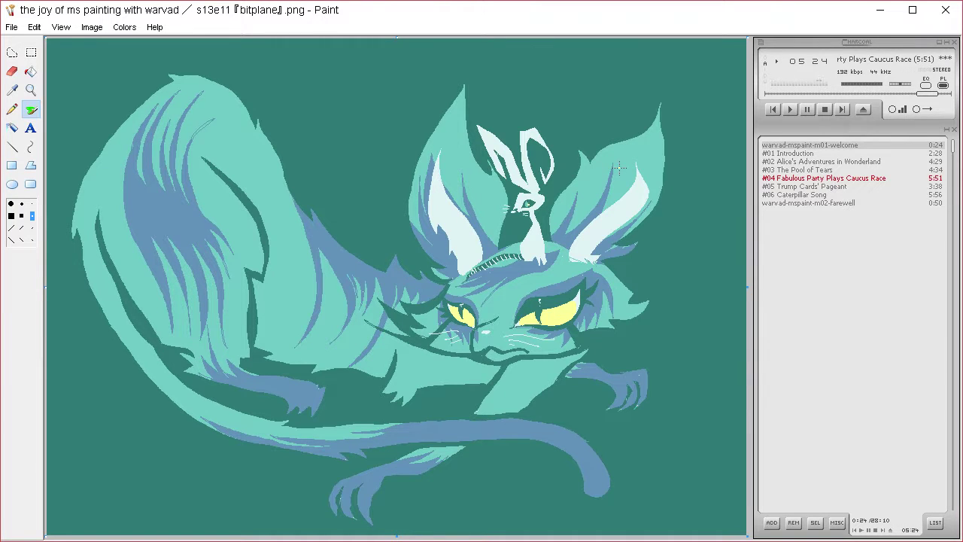
click(124, 28)
click(129, 39)
click(540, 355)
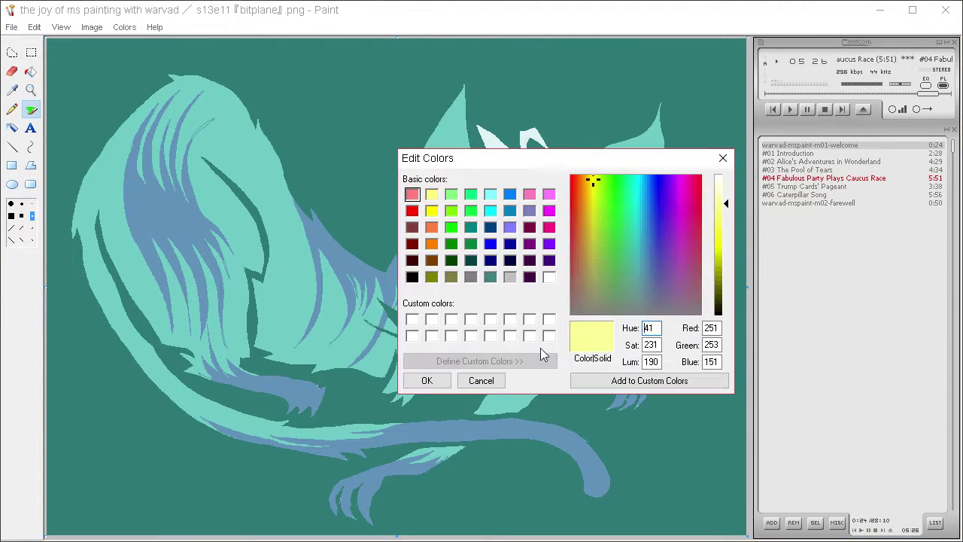
drag(726, 233, 683, 262)
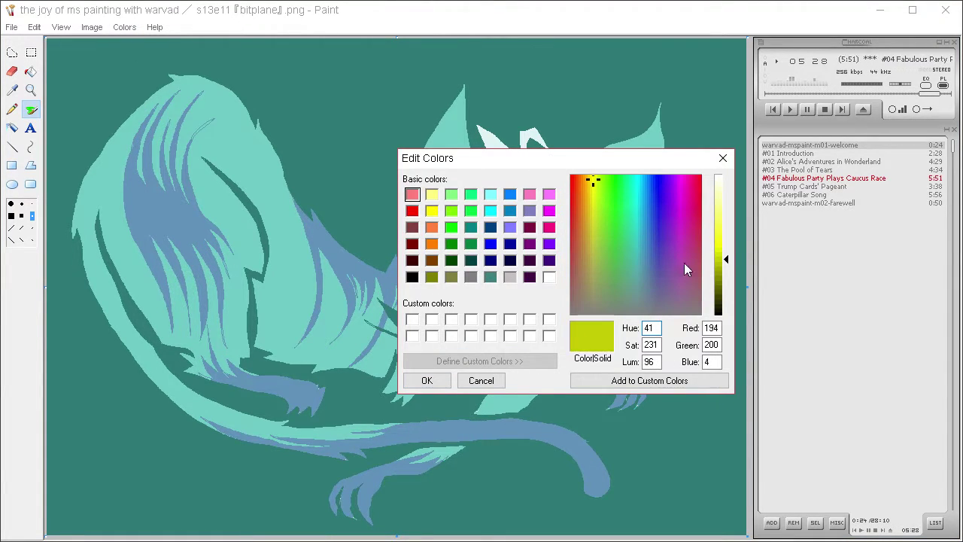
click(426, 380)
- Outline shading areas across the lower part of both of the creature's eyes and fill them with dark yellow
click(12, 90)
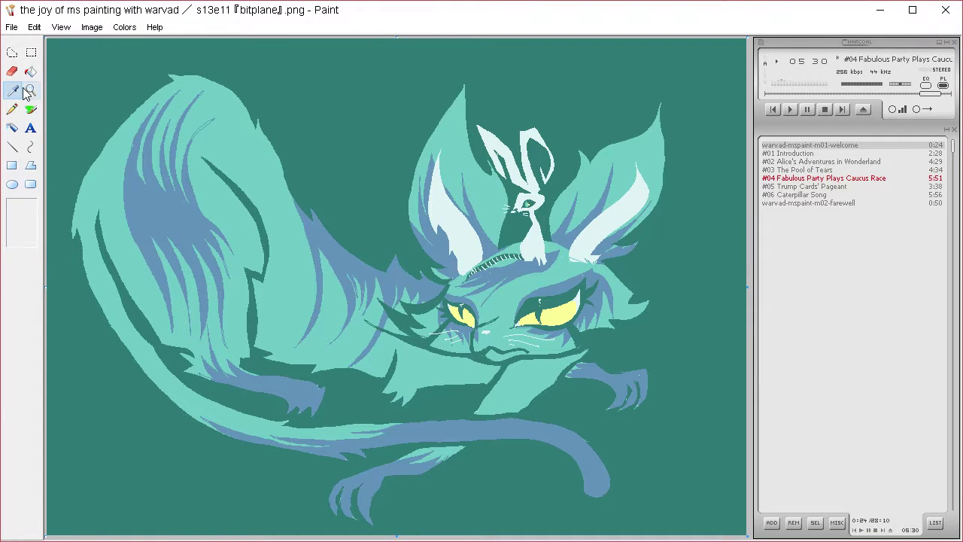
click(556, 312)
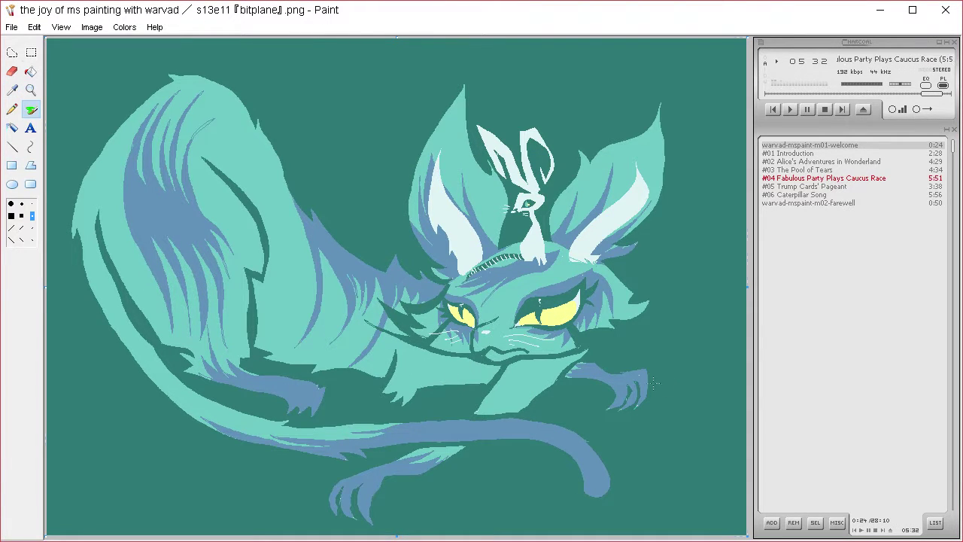
click(12, 110)
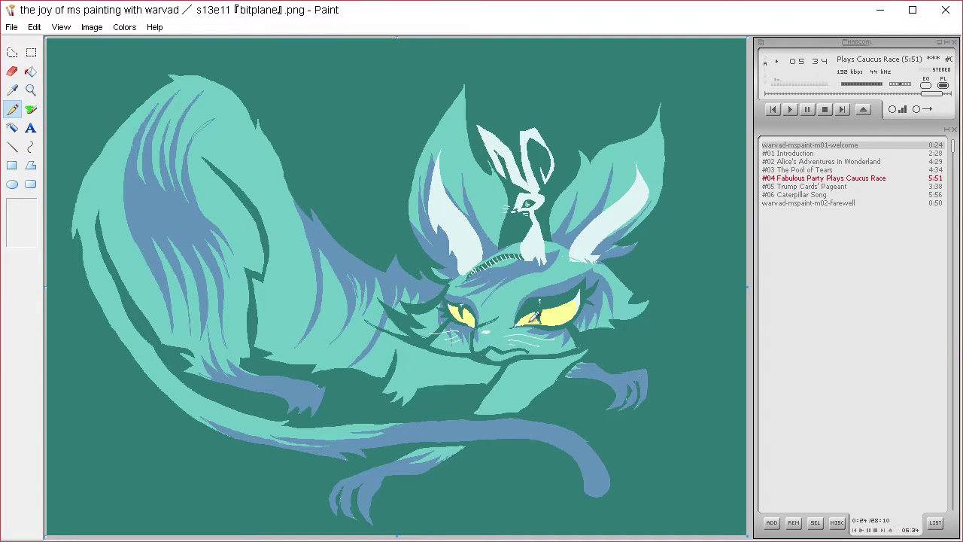
drag(539, 304, 574, 310)
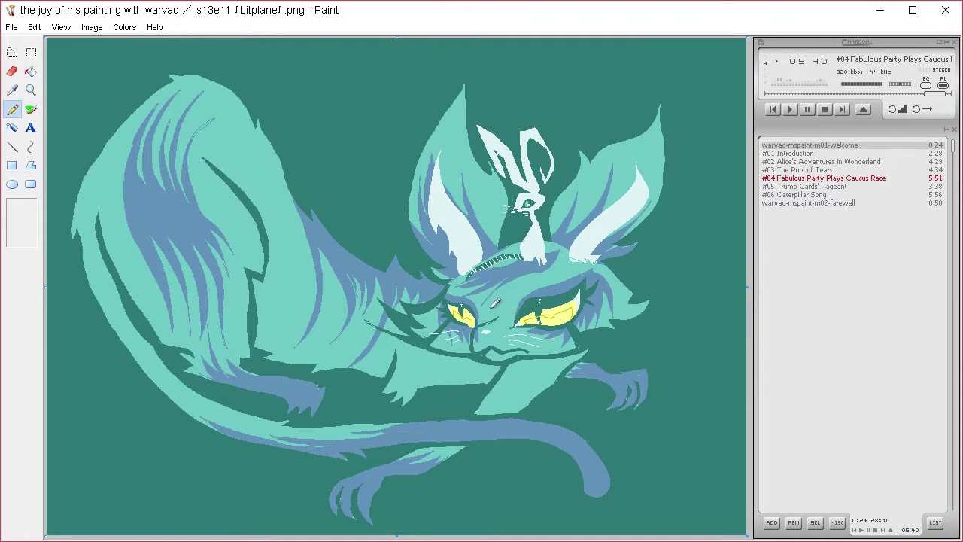
click(37, 71)
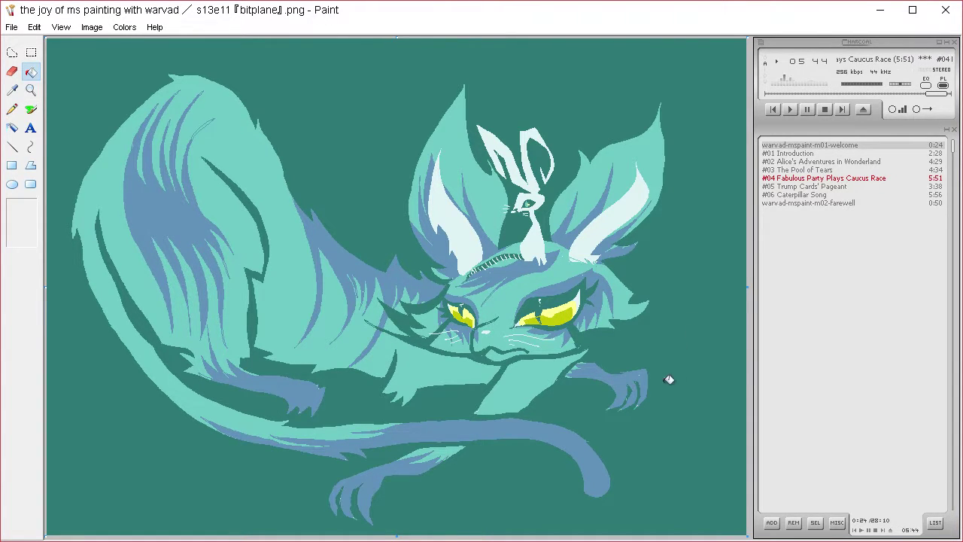
- Brush pale yellow over the dark shading in both eyes, leaving only a narrow dark band along the lower lids
key(ctrl+a)
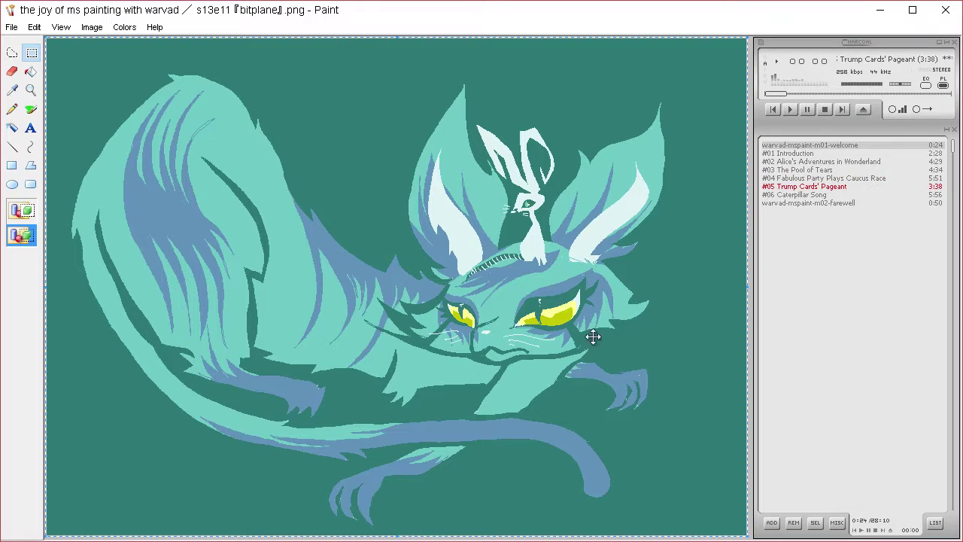
click(17, 107)
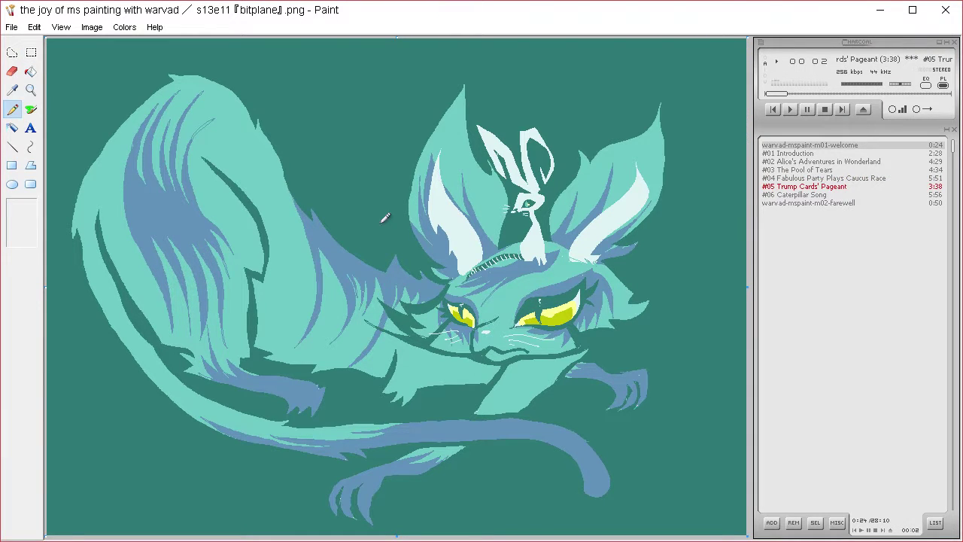
click(30, 89)
click(31, 109)
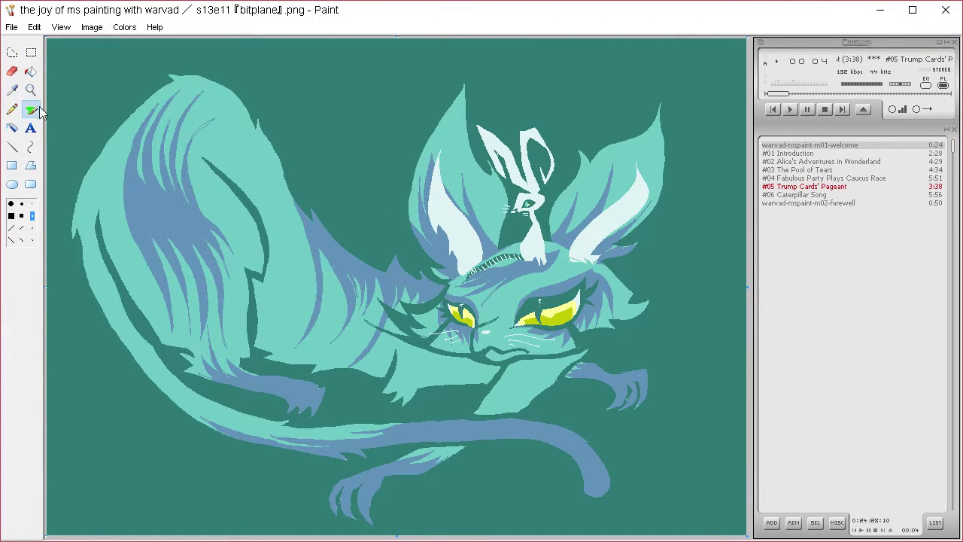
click(23, 216)
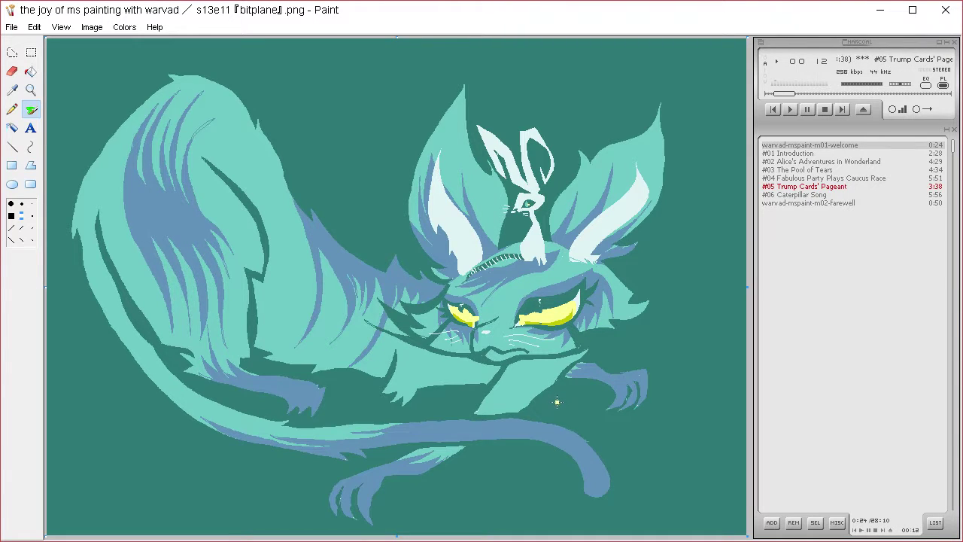
- Dab small white highlights into both eyes and whisker dots onto the muzzle beside the nose
key(ctrl+a)
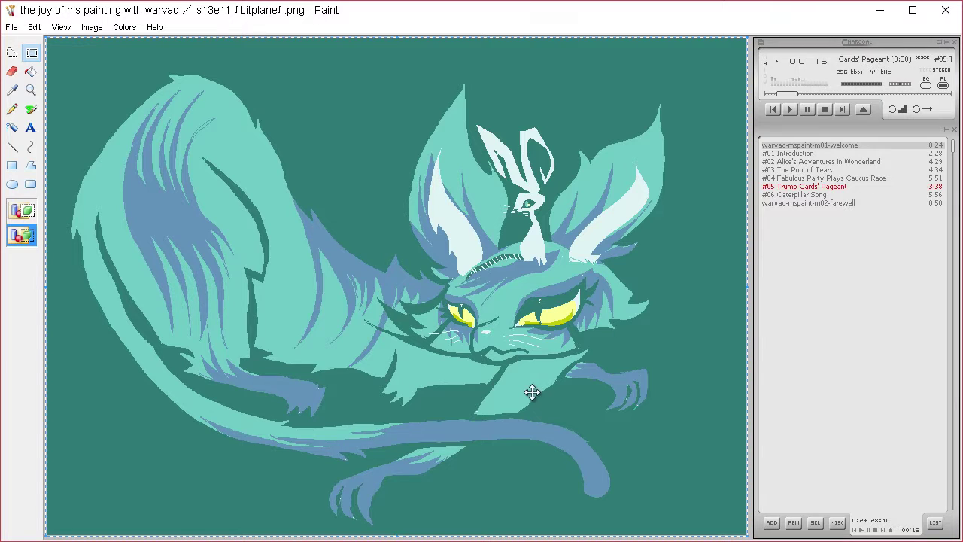
click(31, 109)
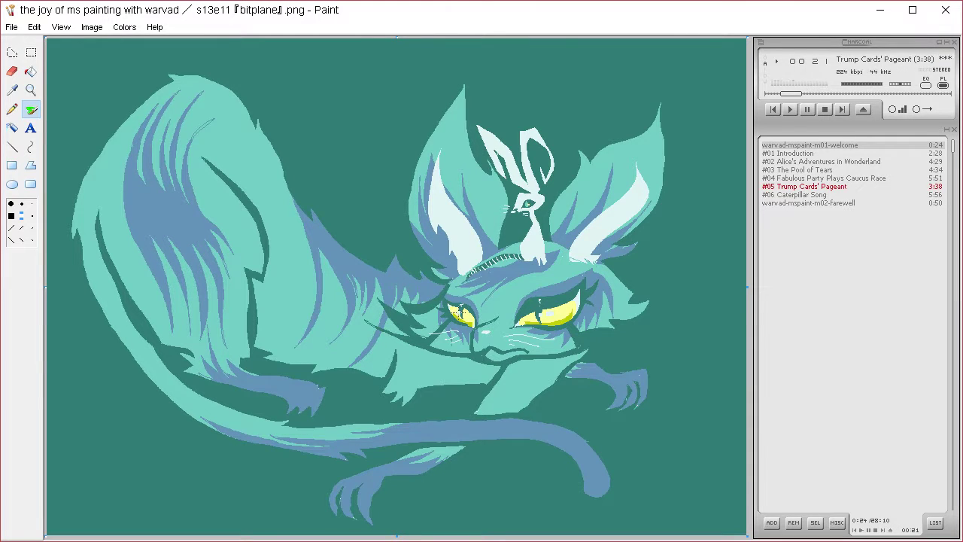
click(34, 216)
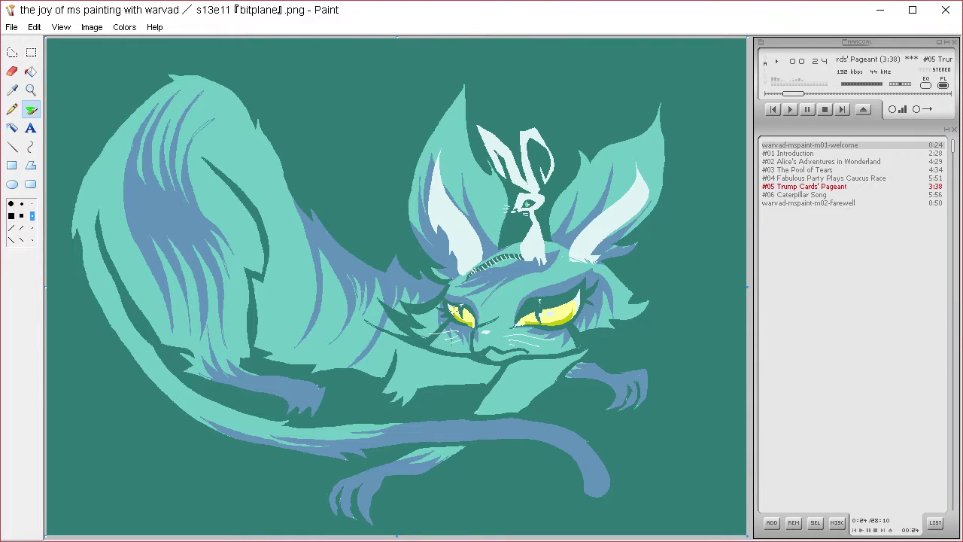
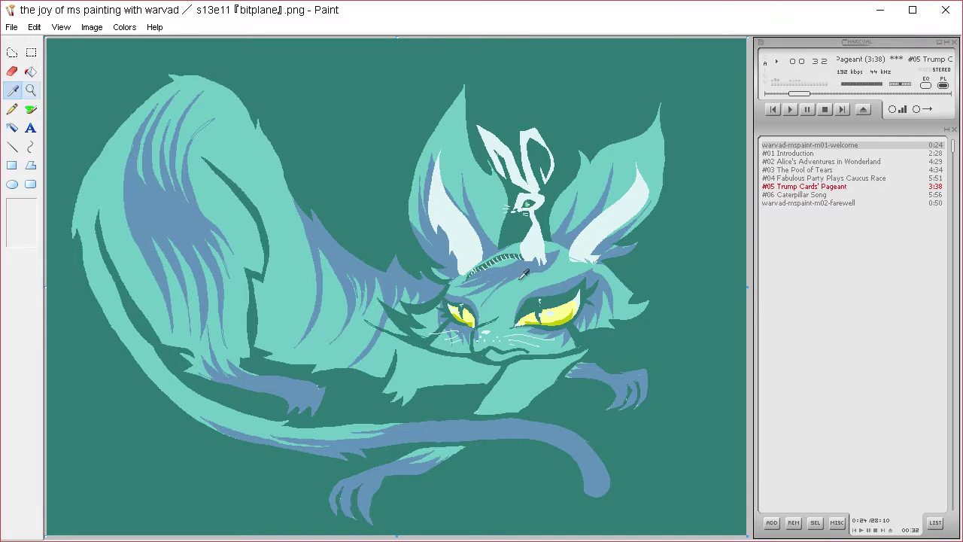
- Set the drawing color to a very pale mint with hue 116 and saturation 171
click(38, 70)
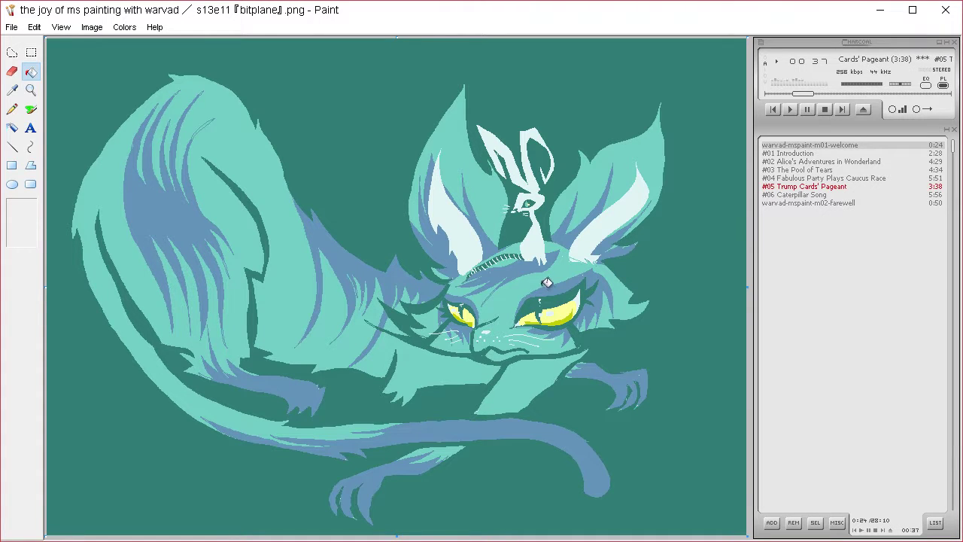
click(124, 27)
click(134, 43)
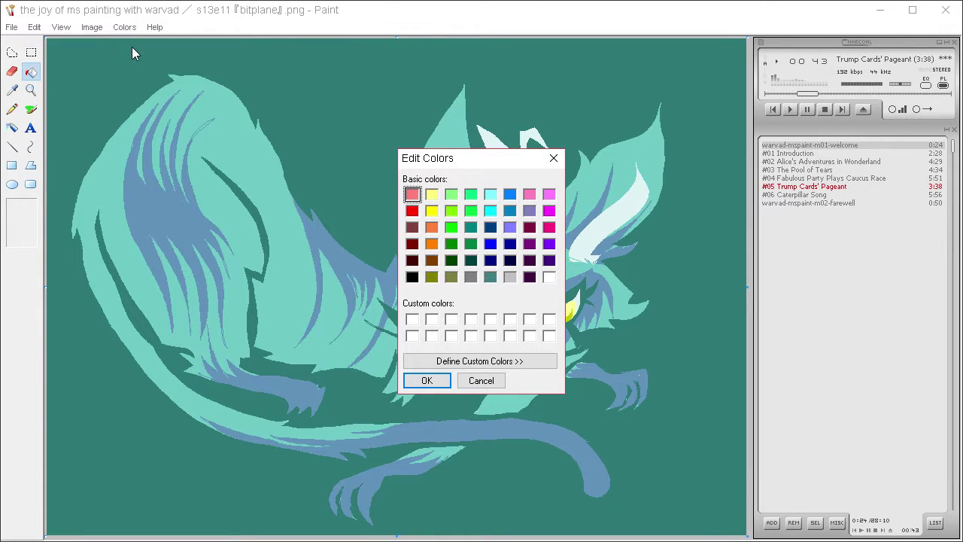
click(522, 361)
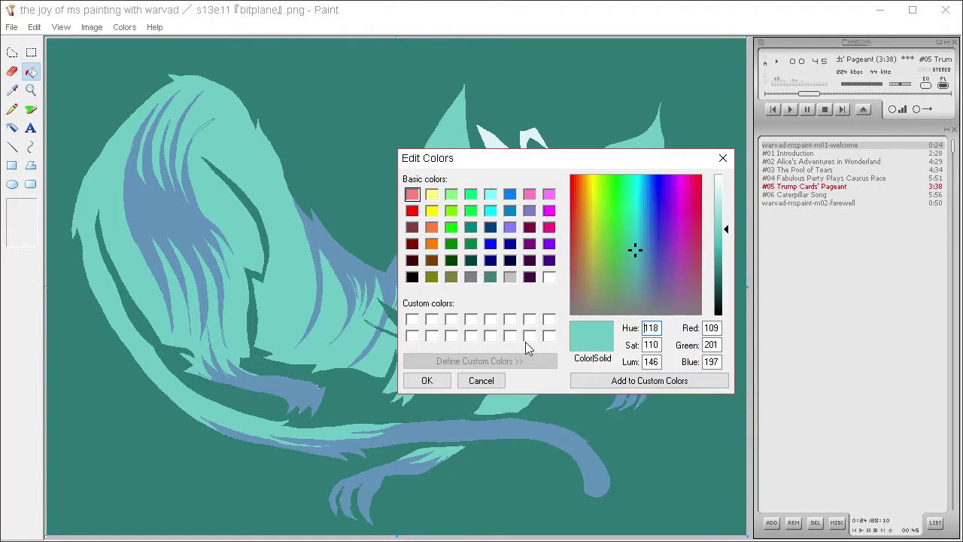
click(634, 216)
drag(717, 194, 722, 186)
click(426, 380)
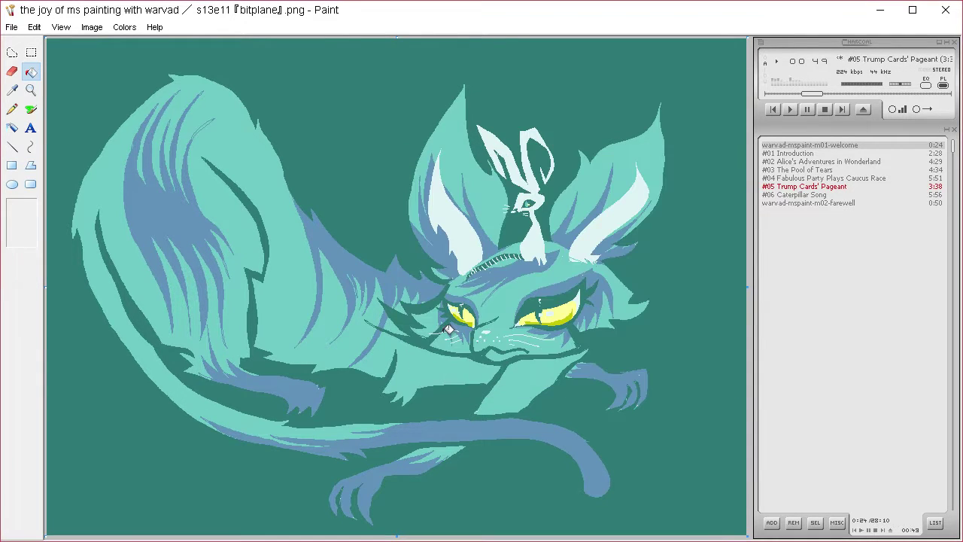
- Mark off the lower part of the white inner patch in the creature's right-hand ear and fill it with pale mint
click(16, 111)
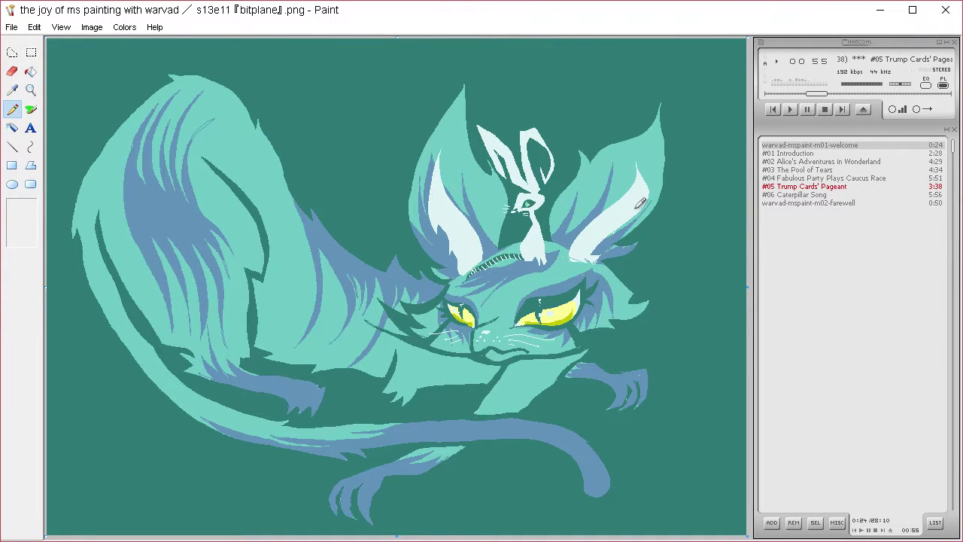
click(132, 27)
click(130, 45)
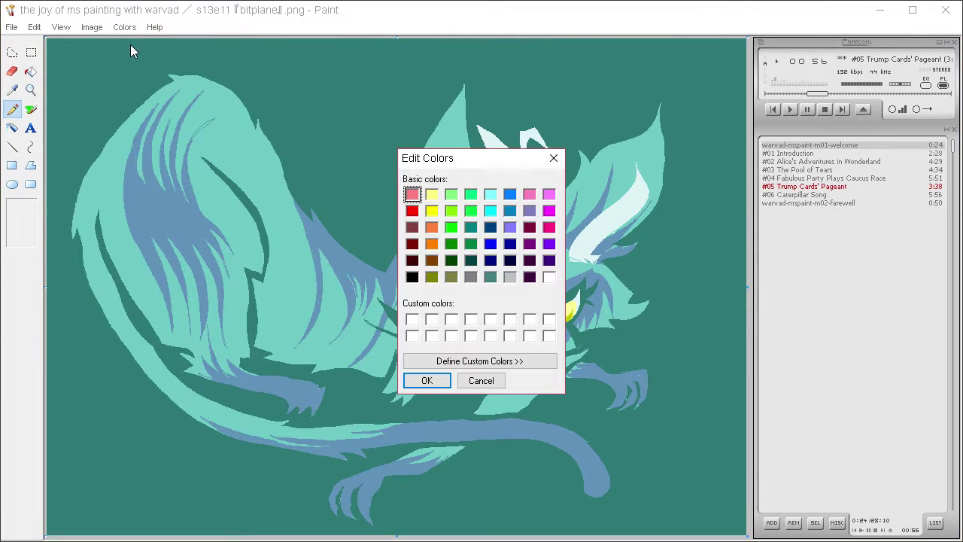
click(443, 380)
click(36, 66)
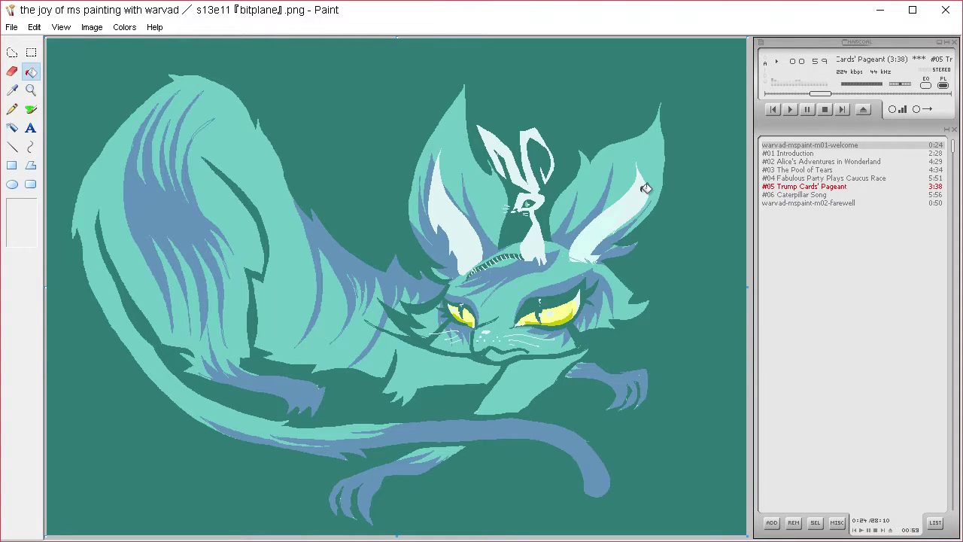
- Set the mint's luminance to 191 and fill the right-hand ear's inner patch with it down to its base
click(130, 27)
click(135, 43)
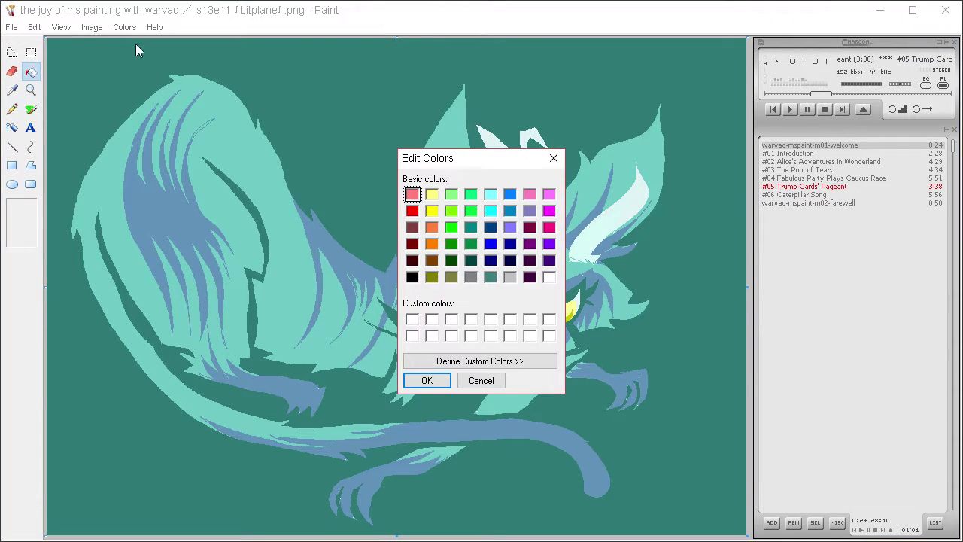
click(479, 361)
click(718, 204)
click(426, 380)
click(594, 237)
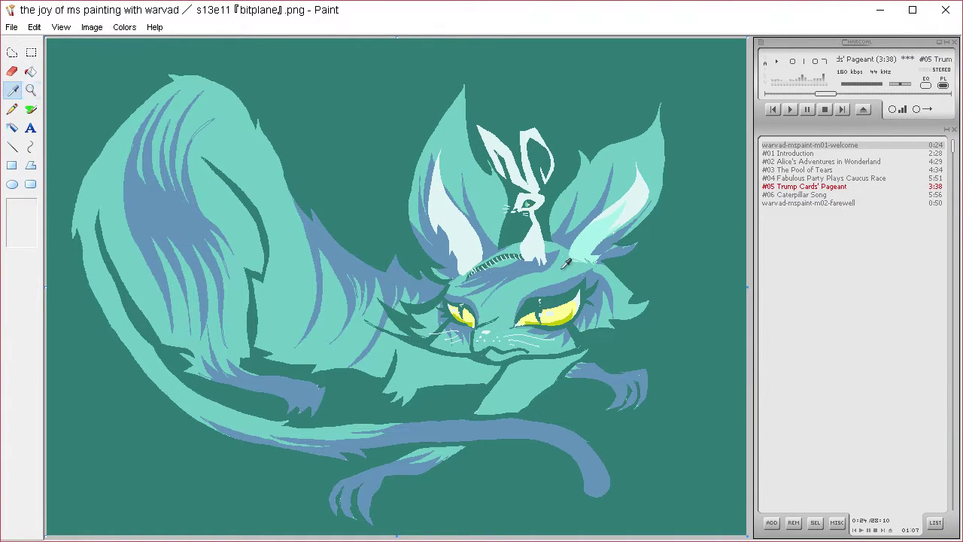
click(13, 110)
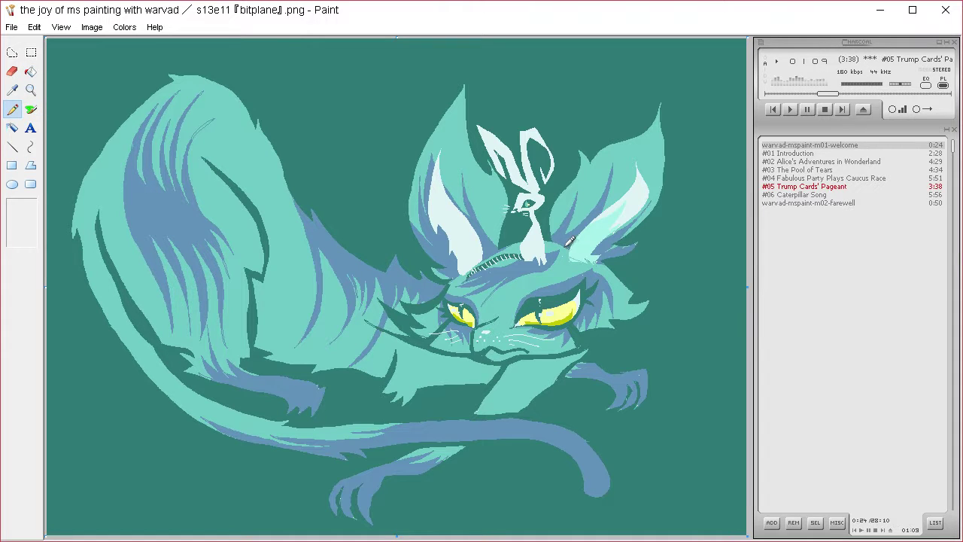
click(31, 72)
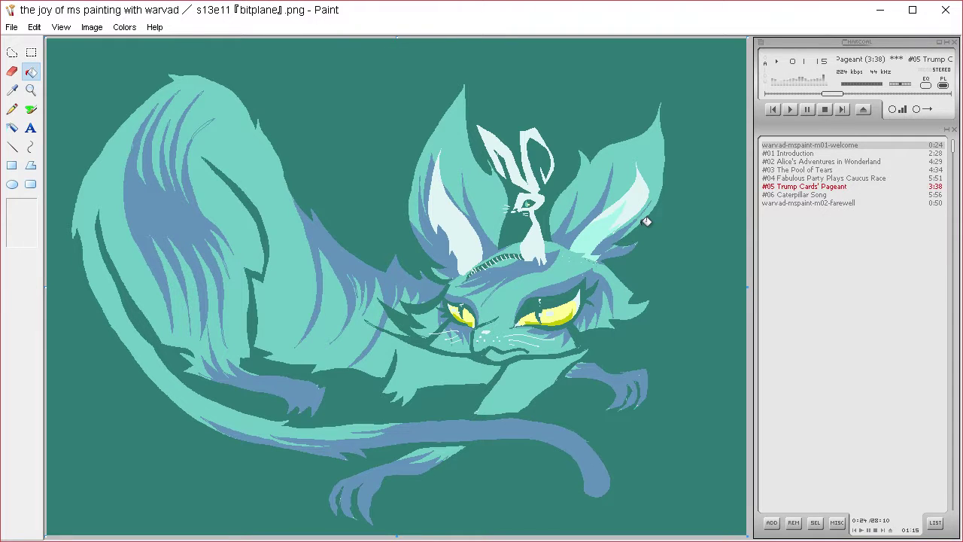
- Sample the mint from the right-hand ear, then outline and fill matching shading in the left-hand inner ear
click(13, 89)
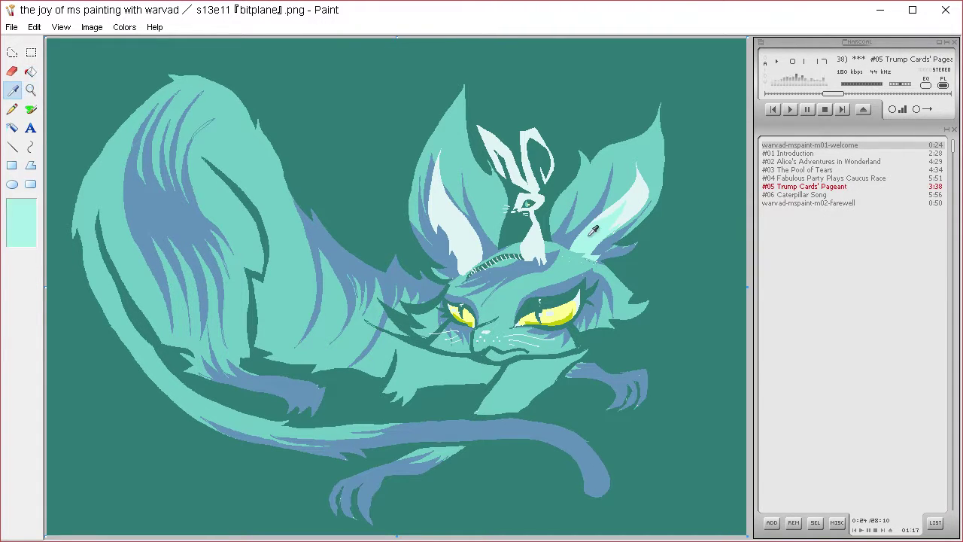
click(589, 235)
click(11, 109)
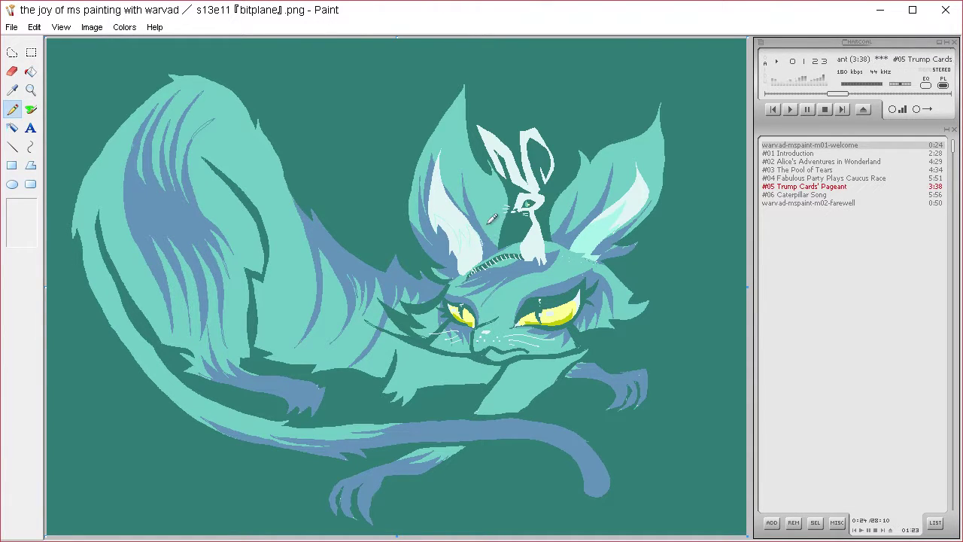
click(30, 72)
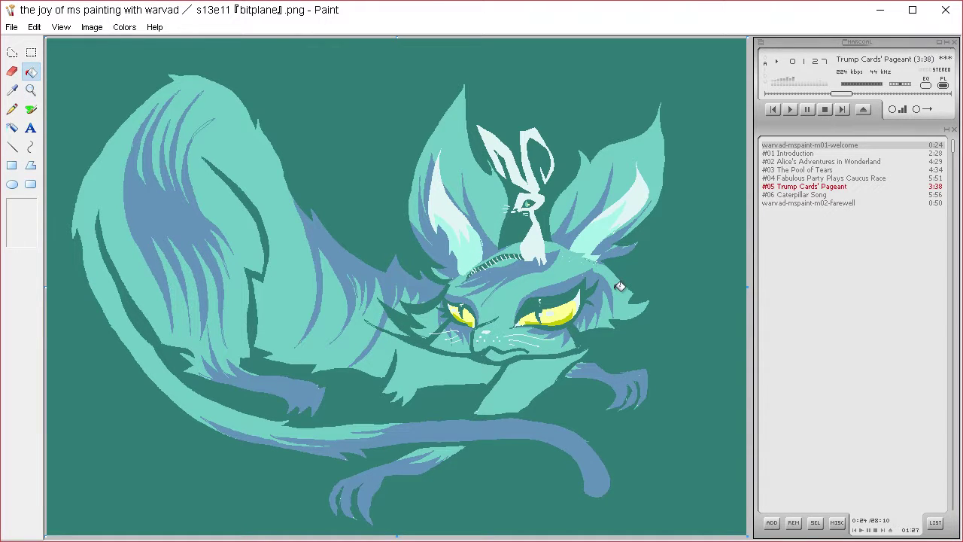
key(ctrl+a)
click(125, 28)
click(133, 42)
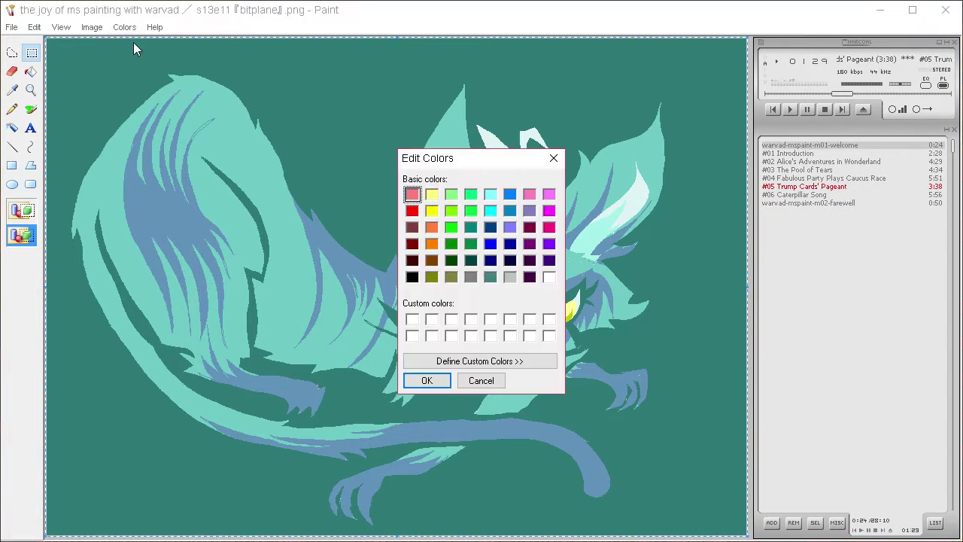
click(523, 361)
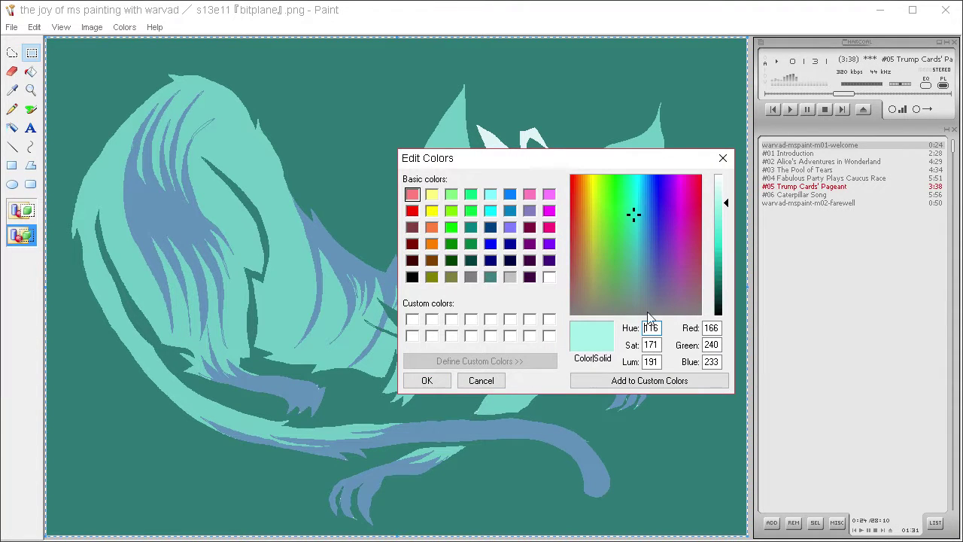
click(426, 380)
- Sample the teal background and set the drawing color to a much darker shade of it
click(12, 89)
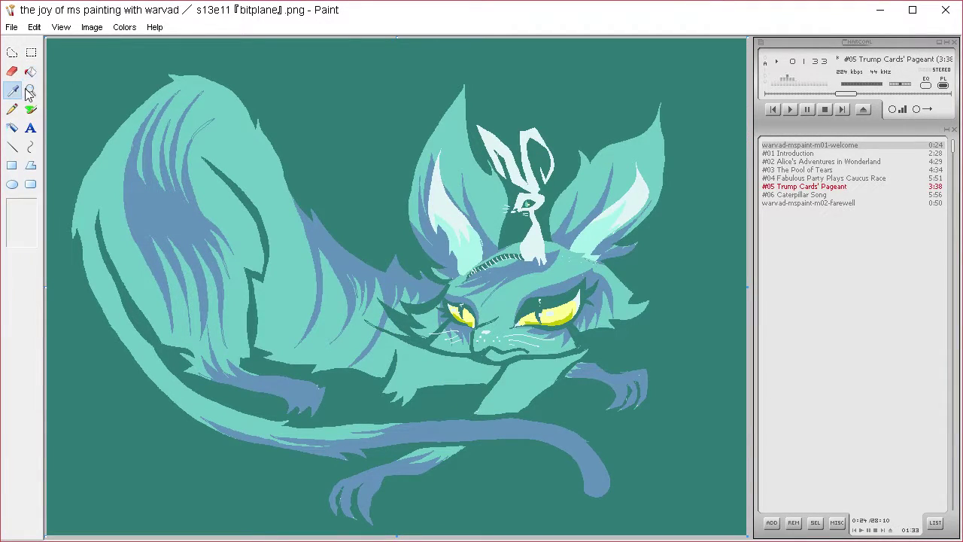
click(60, 83)
click(124, 27)
click(133, 42)
click(536, 362)
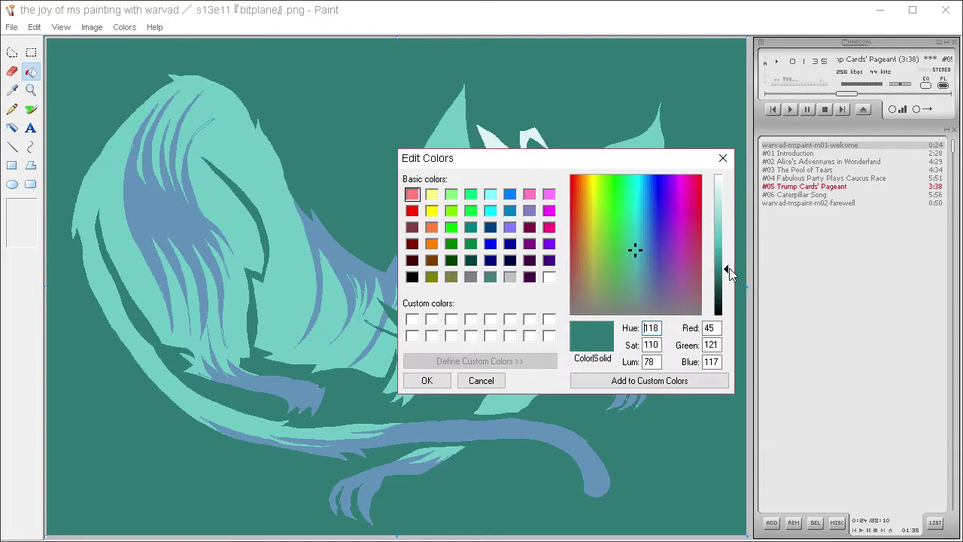
drag(729, 268, 728, 293)
click(442, 377)
- Draw a closed, jagged ground-shadow outline in dark teal across the lower half of the creature, extending past both sides
click(12, 128)
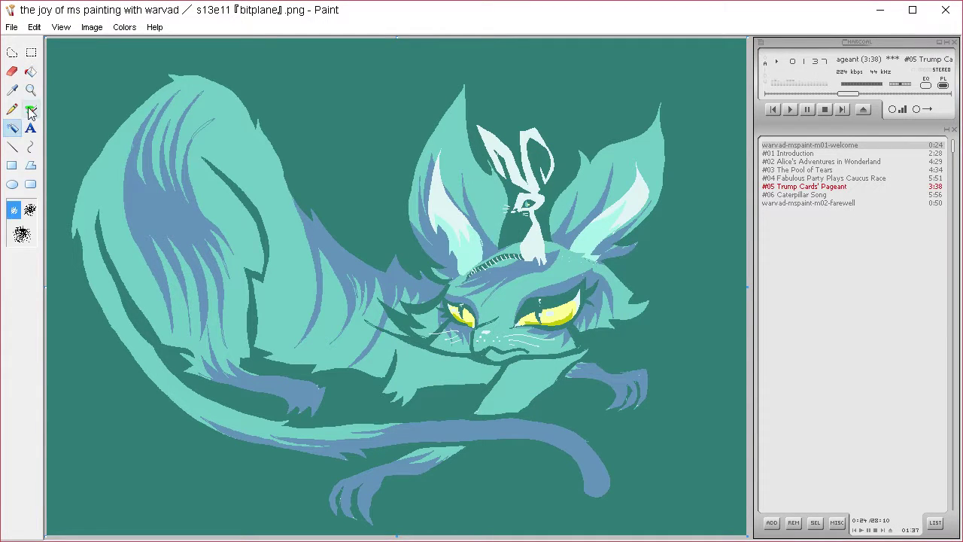
click(12, 110)
mouse_move(149, 316)
mouse_down()
mouse_move(70, 339)
mouse_move(161, 401)
mouse_move(237, 423)
mouse_move(417, 456)
mouse_move(571, 456)
mouse_move(656, 426)
mouse_up()
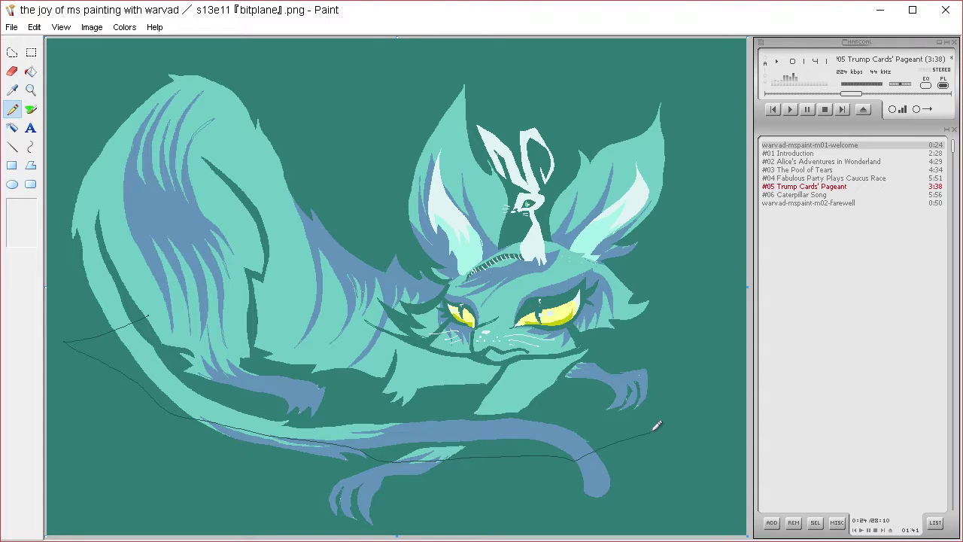
mouse_move(722, 391)
mouse_down()
mouse_move(661, 338)
mouse_move(236, 299)
mouse_move(154, 309)
mouse_up()
- Fill the ground-shadow outline with the dark teal and lay the creature back over it to hide the crossing outline
click(31, 72)
click(160, 378)
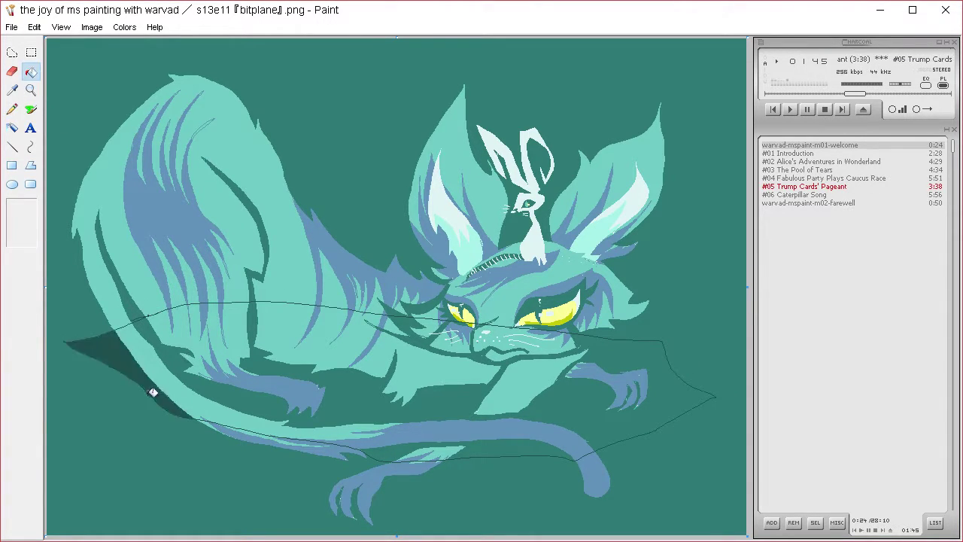
click(154, 392)
click(397, 447)
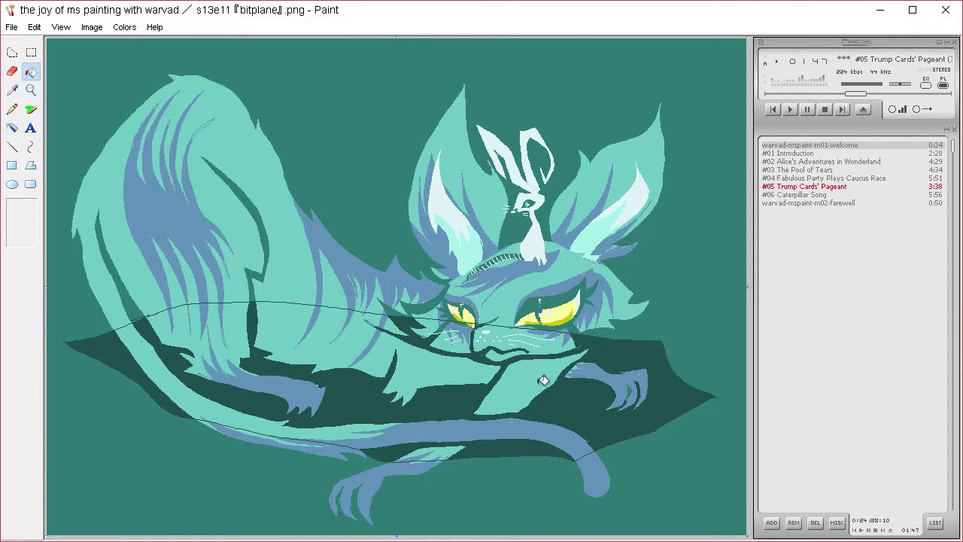
key(ctrl+a)
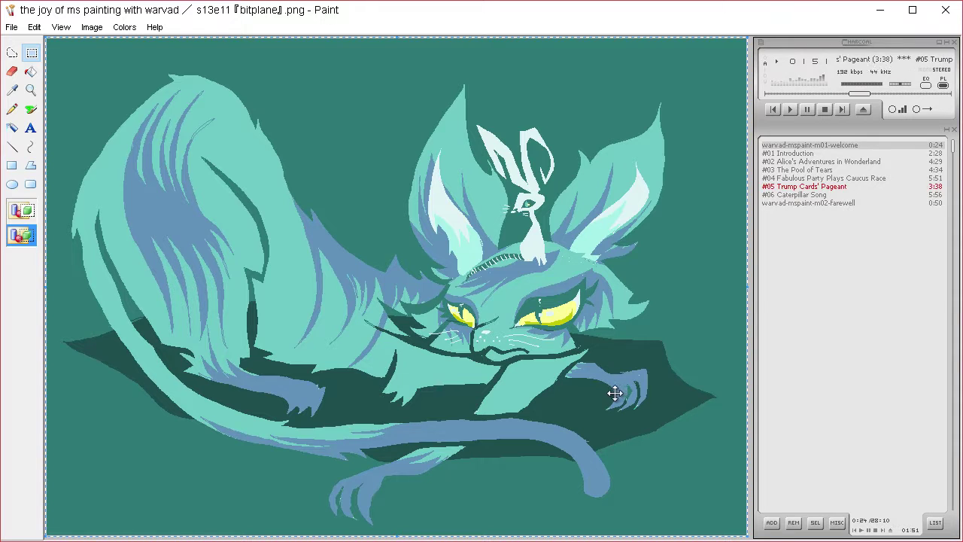
click(31, 72)
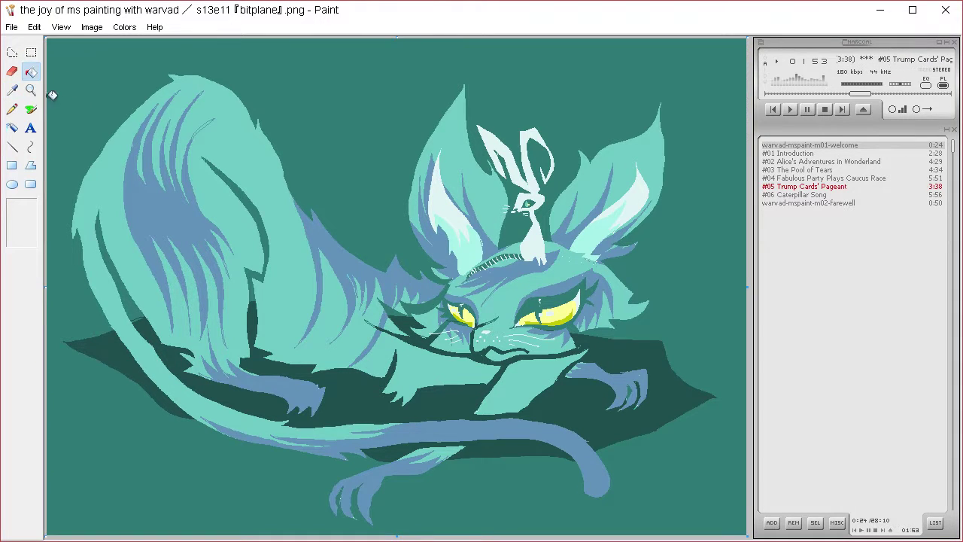
click(31, 109)
click(12, 216)
drag(450, 313, 569, 330)
key(ctrl+z)
key(ctrl+z)
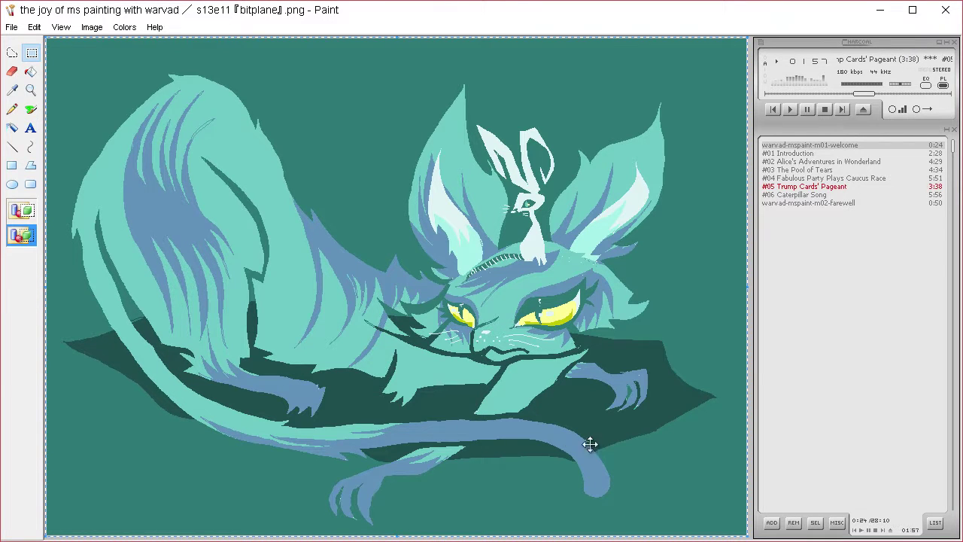
key(ctrl+y)
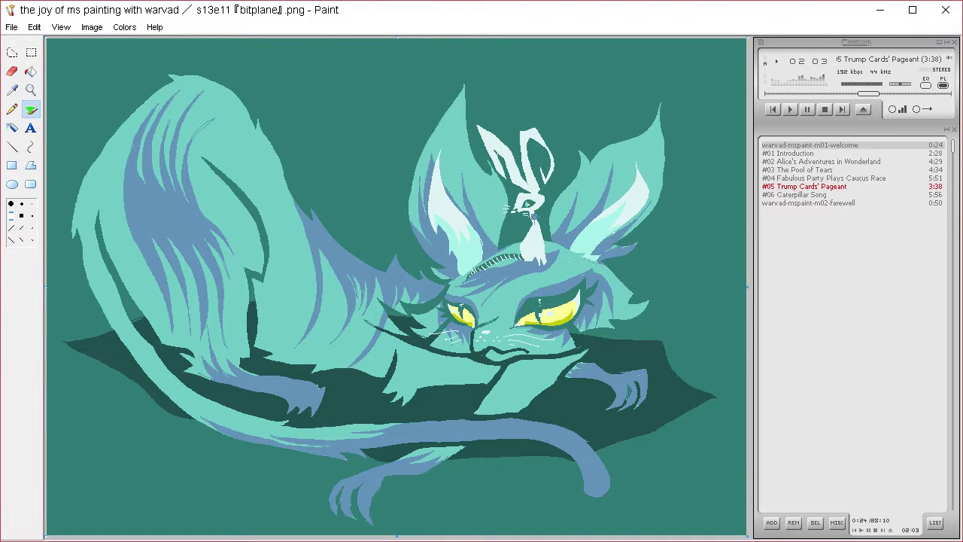
key(f)
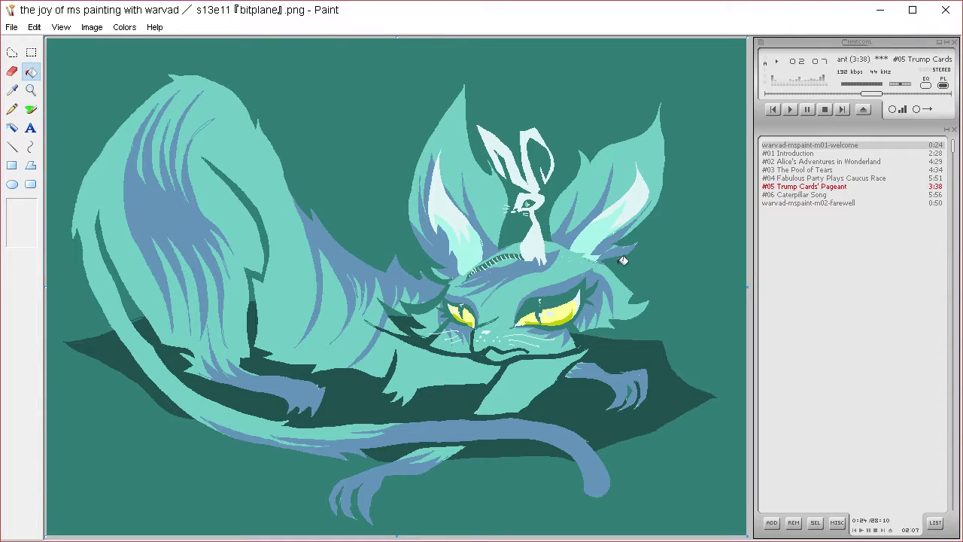
key(p)
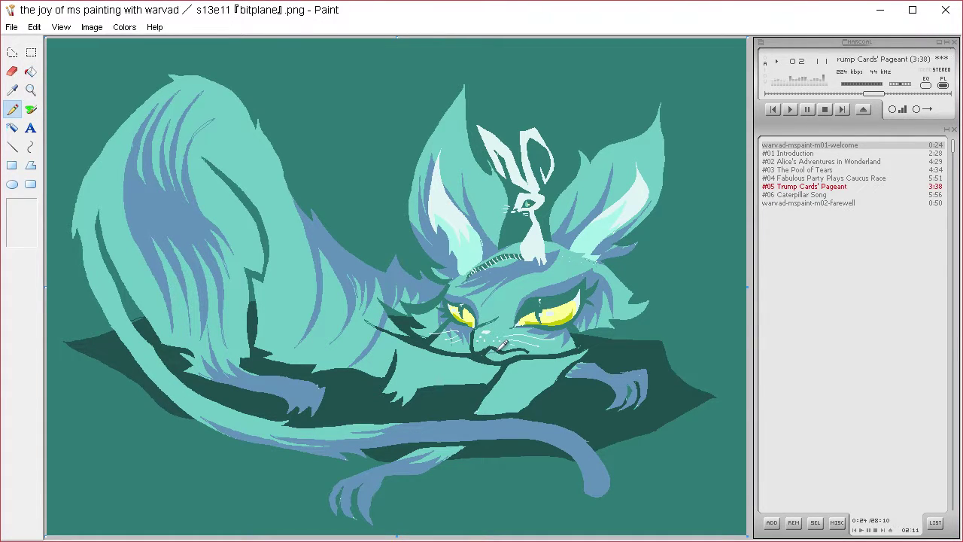
click(30, 71)
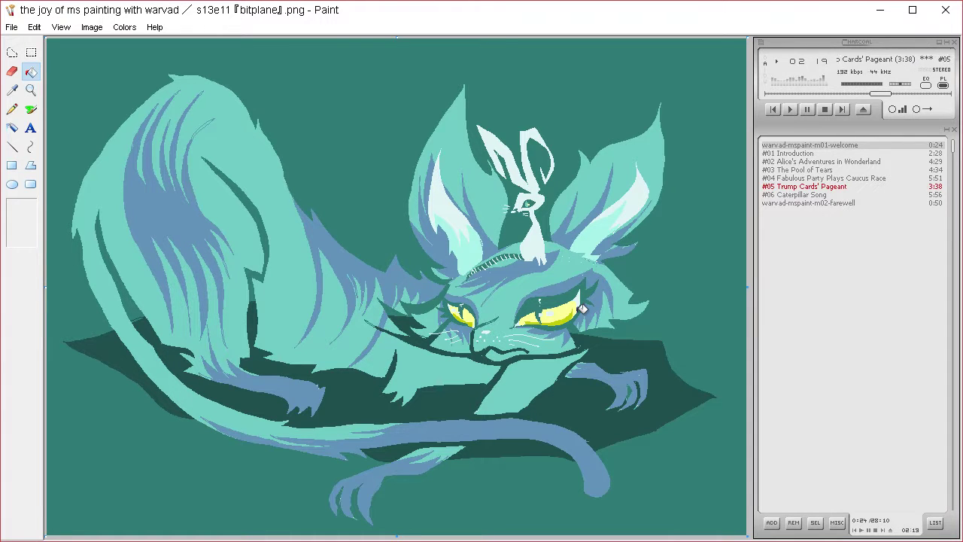
- Sample the ground shadow's dark teal and outline a thin, curved ripple around the shadow's left-hand tip with the Pencil
click(13, 89)
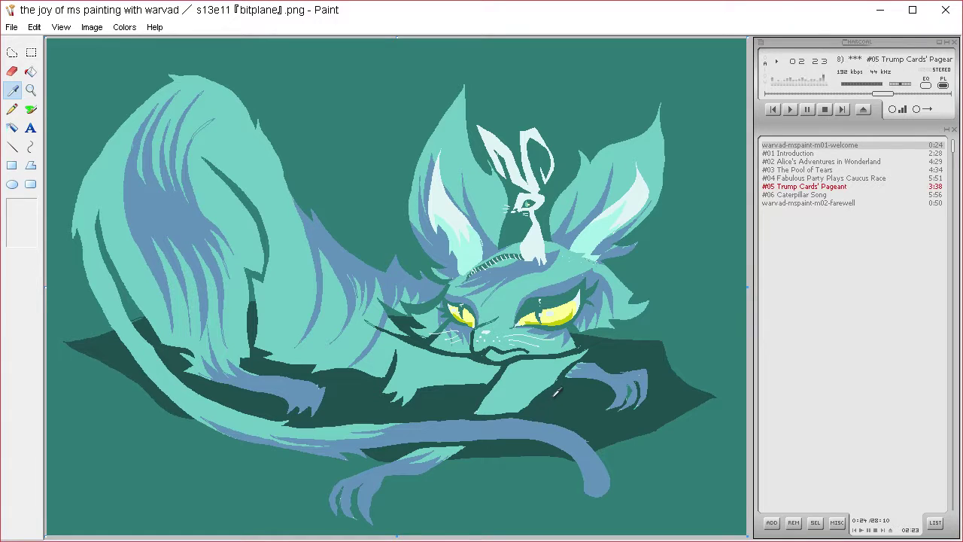
click(581, 395)
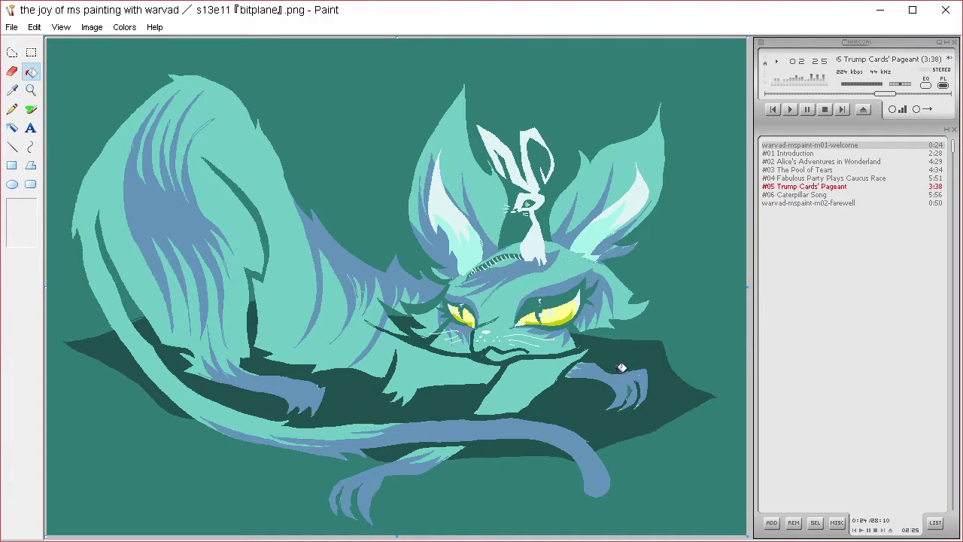
click(17, 109)
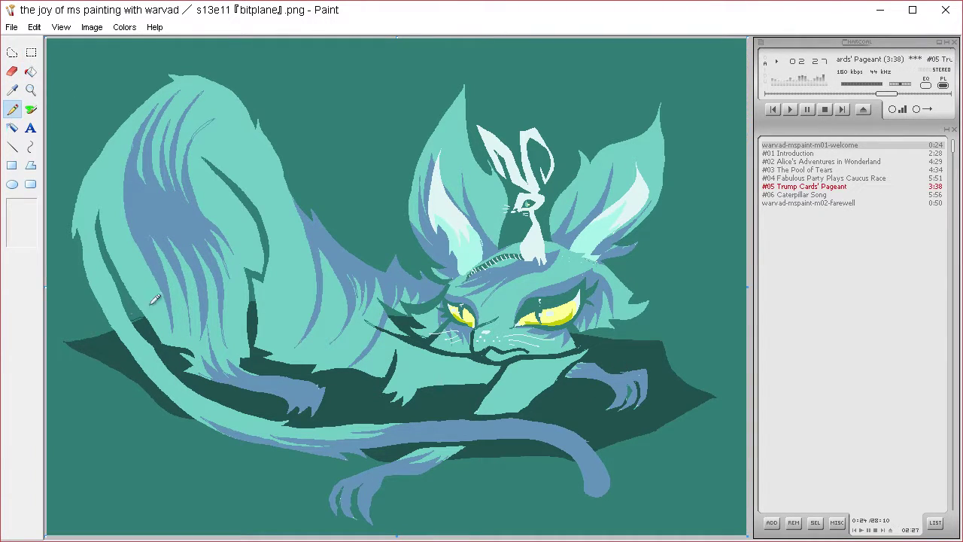
mouse_move(154, 299)
mouse_down()
mouse_move(45, 337)
mouse_move(175, 300)
mouse_move(121, 316)
mouse_up()
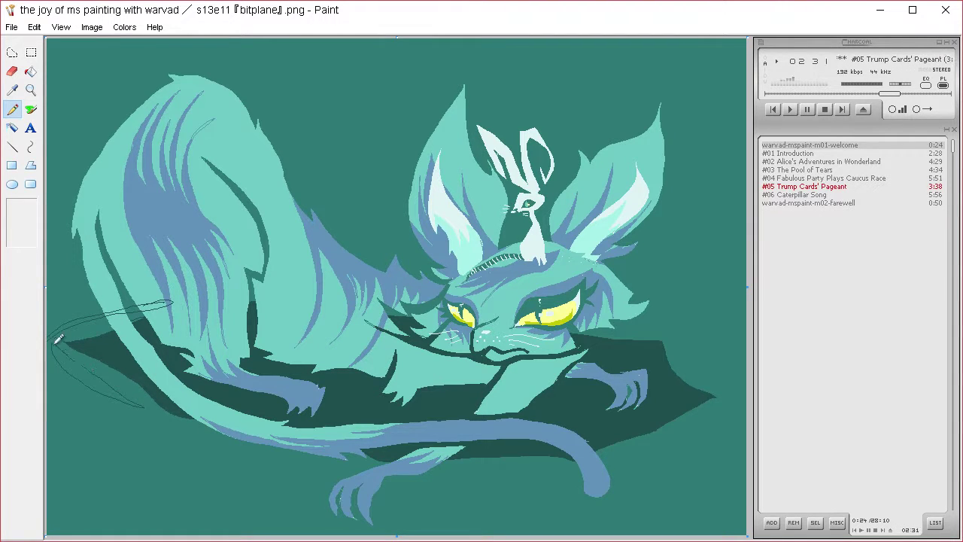
- Try long, pointed ripple outlines below and to the right of the ground shadow, and undo them back to the first ripple
mouse_move(164, 418)
mouse_down()
mouse_move(263, 466)
mouse_move(198, 452)
mouse_move(87, 397)
mouse_up()
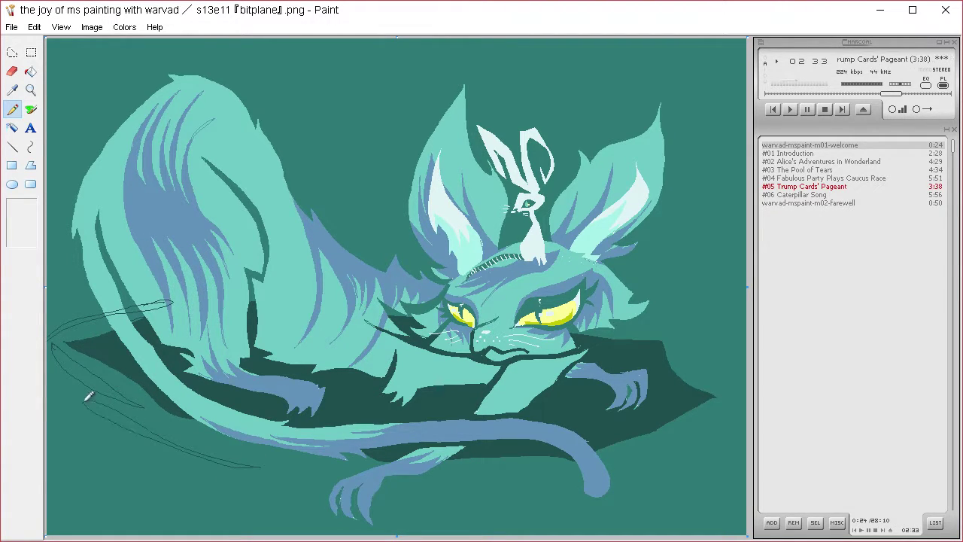
mouse_move(179, 414)
mouse_down()
mouse_move(354, 469)
mouse_move(173, 422)
mouse_up()
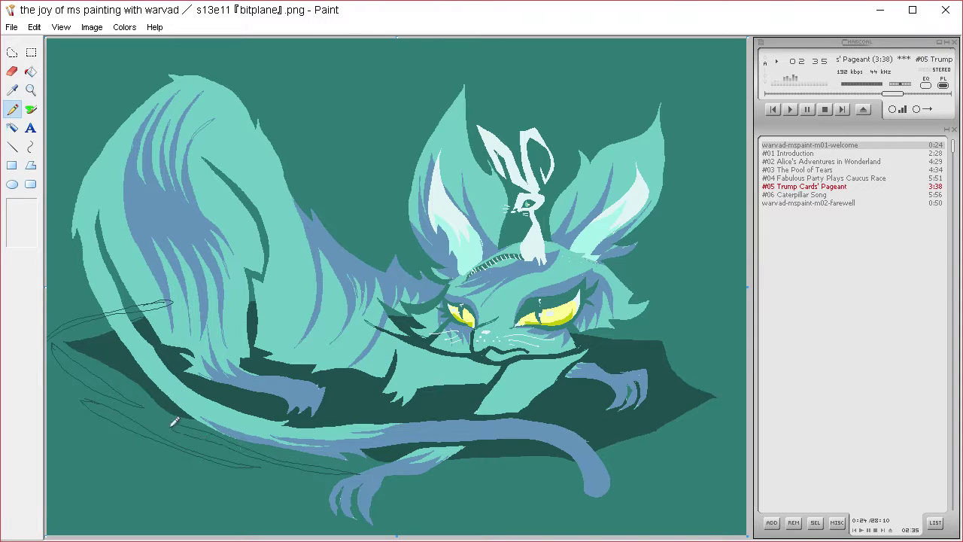
mouse_move(304, 445)
mouse_down()
mouse_move(443, 479)
mouse_move(498, 475)
mouse_move(402, 477)
mouse_move(285, 450)
mouse_move(312, 443)
mouse_up()
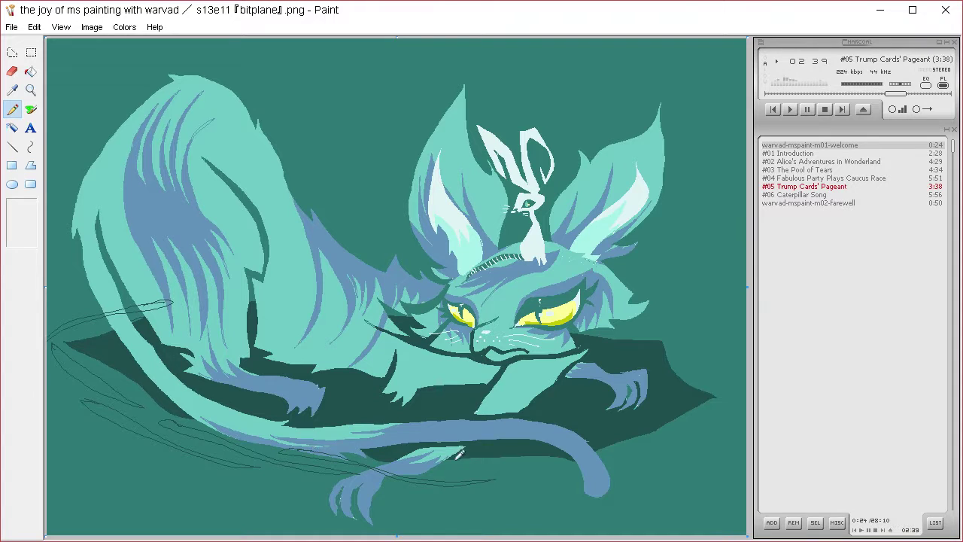
mouse_move(459, 452)
mouse_down()
mouse_move(601, 462)
mouse_move(630, 450)
mouse_move(562, 471)
mouse_move(452, 462)
mouse_up()
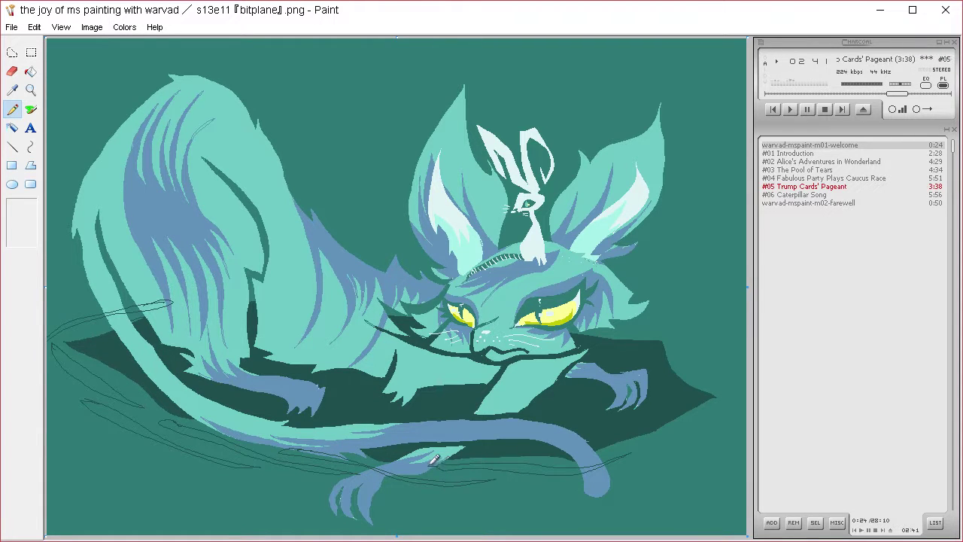
mouse_move(497, 484)
mouse_down()
mouse_move(589, 478)
mouse_move(669, 449)
mouse_move(616, 480)
mouse_move(490, 496)
mouse_up()
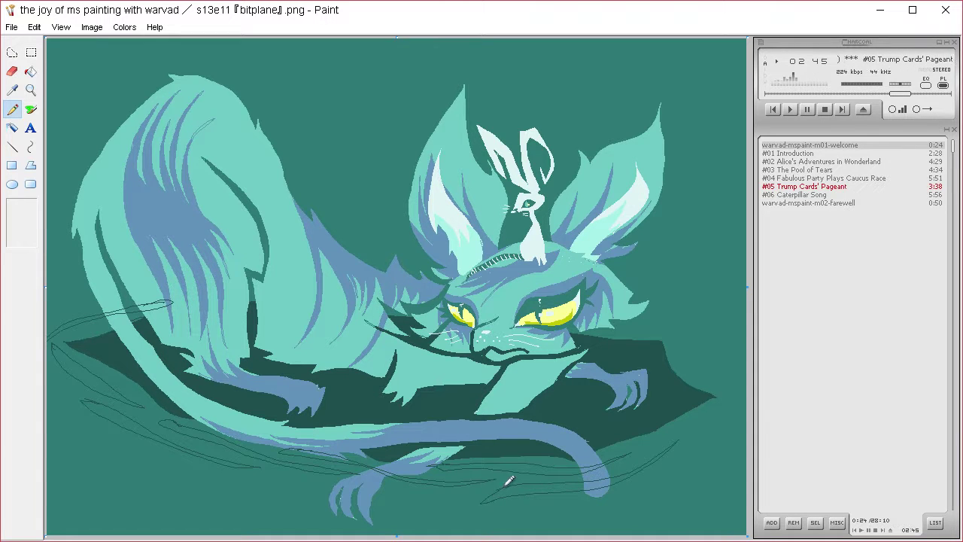
mouse_move(430, 494)
mouse_down()
mouse_move(281, 481)
mouse_move(402, 502)
mouse_move(443, 489)
mouse_up()
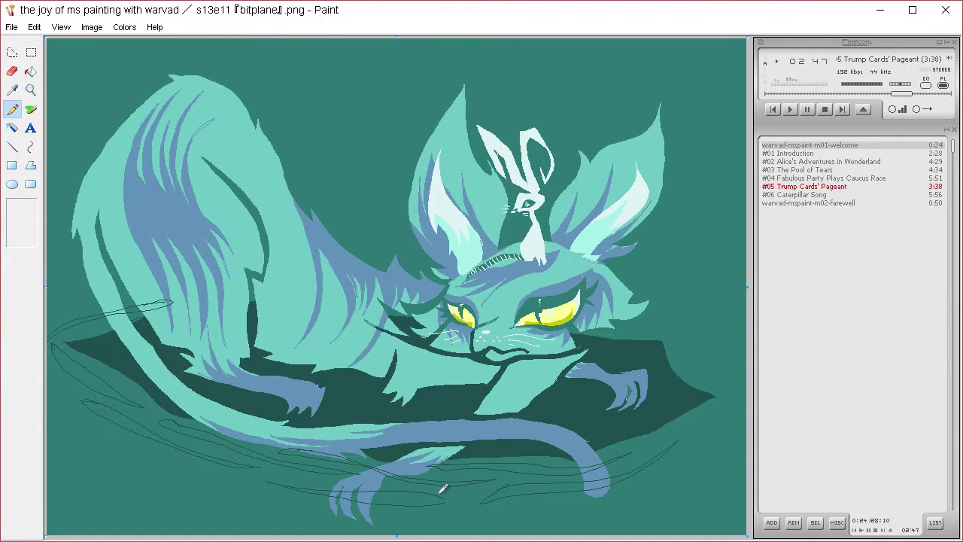
mouse_move(718, 363)
mouse_down()
mouse_move(730, 408)
mouse_move(673, 430)
mouse_up()
mouse_move(664, 472)
mouse_down()
mouse_move(503, 528)
mouse_move(687, 491)
mouse_move(746, 425)
mouse_up()
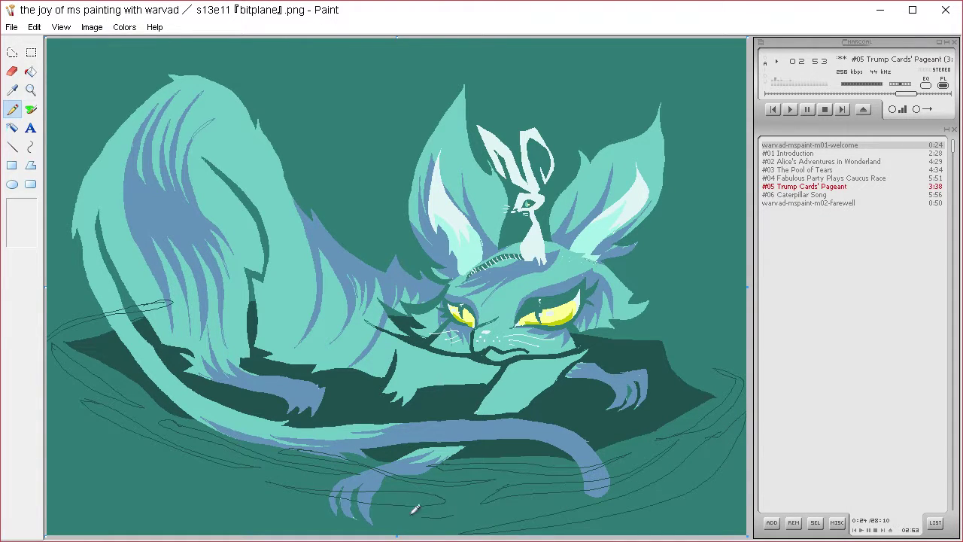
mouse_move(413, 509)
mouse_down()
mouse_move(102, 442)
mouse_move(123, 461)
mouse_move(267, 510)
mouse_move(395, 524)
mouse_move(455, 511)
mouse_up()
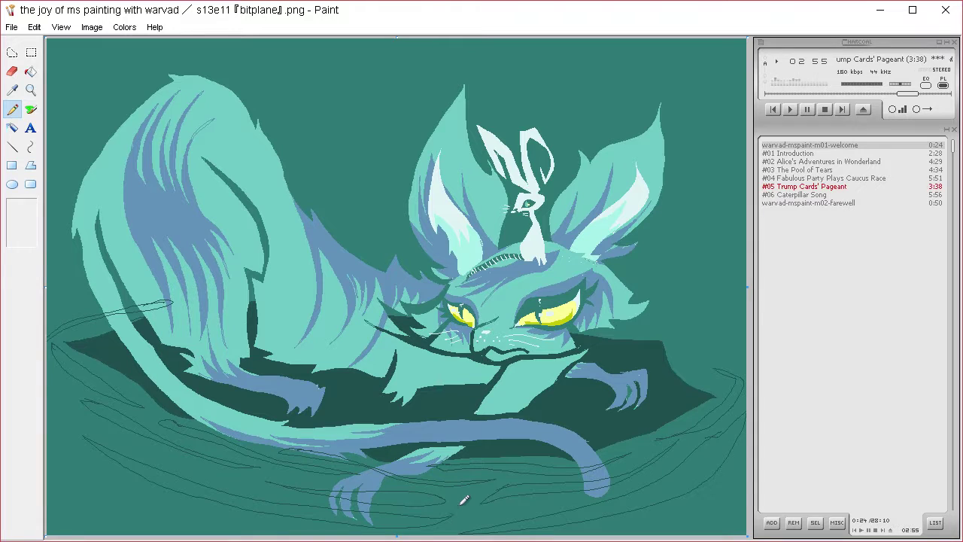
key(ctrl+z)
key(ctrl+z)
key(ctrl+z)
key(ctrl+z)
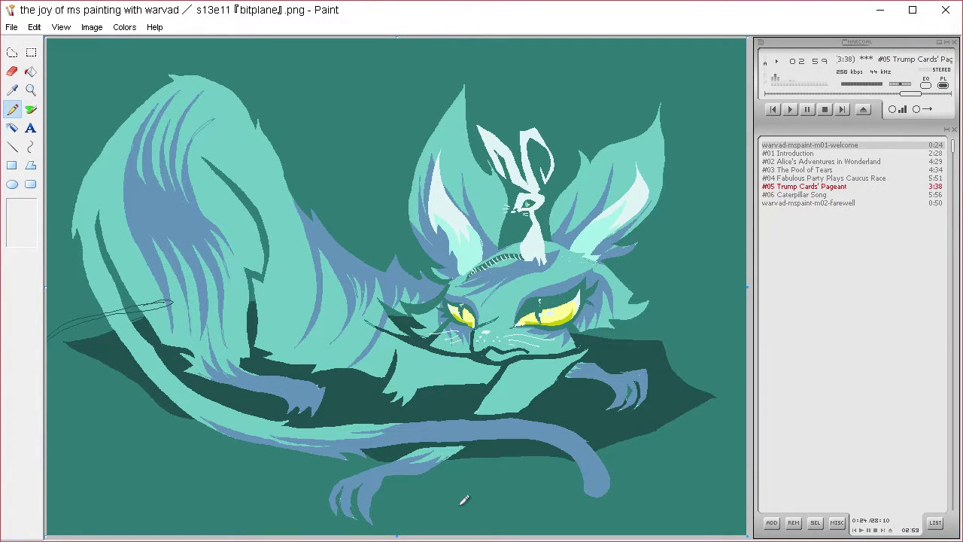
- Lay the creature back over the ripple outline to hide the lines crossing its tail and haunch
key(ctrl+a)
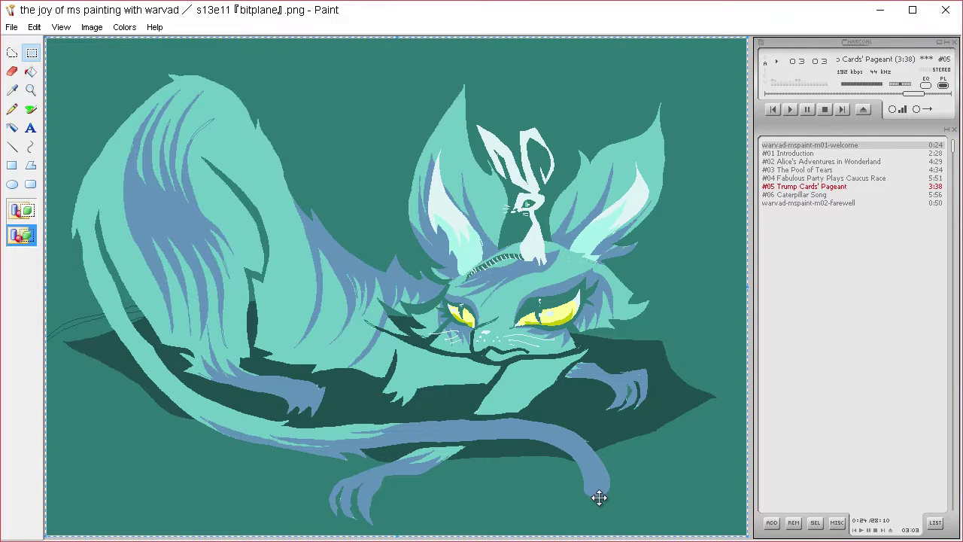
key(Escape)
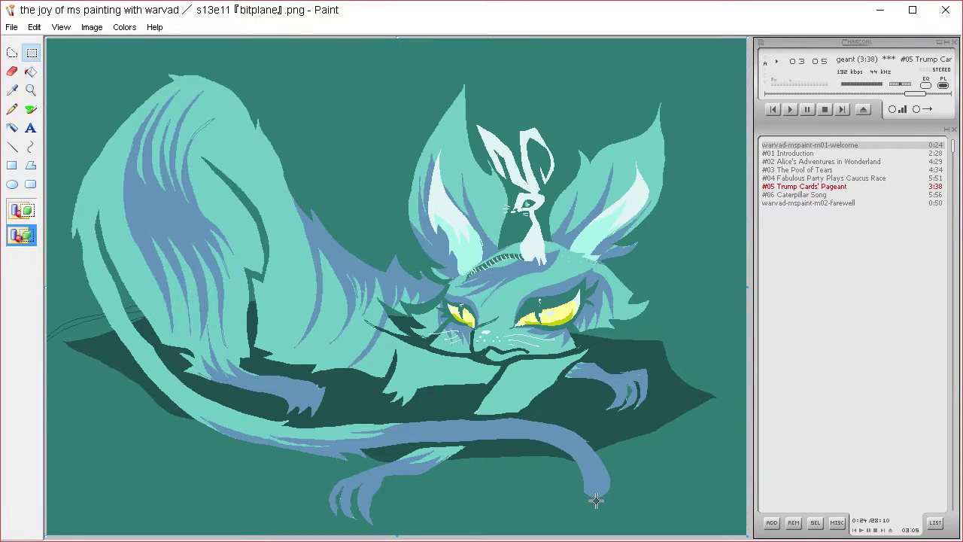
key(ctrl+z)
key(ctrl+z)
key(ctrl+a)
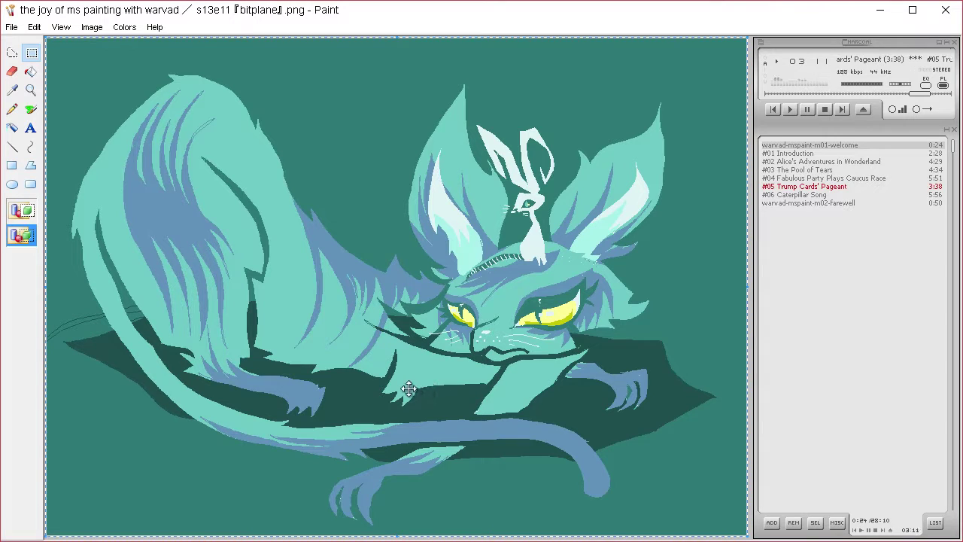
- Draw long, pointed ripple outlines in dark teal below the shadow, from its left-hand tip down to the lower front paw
click(12, 109)
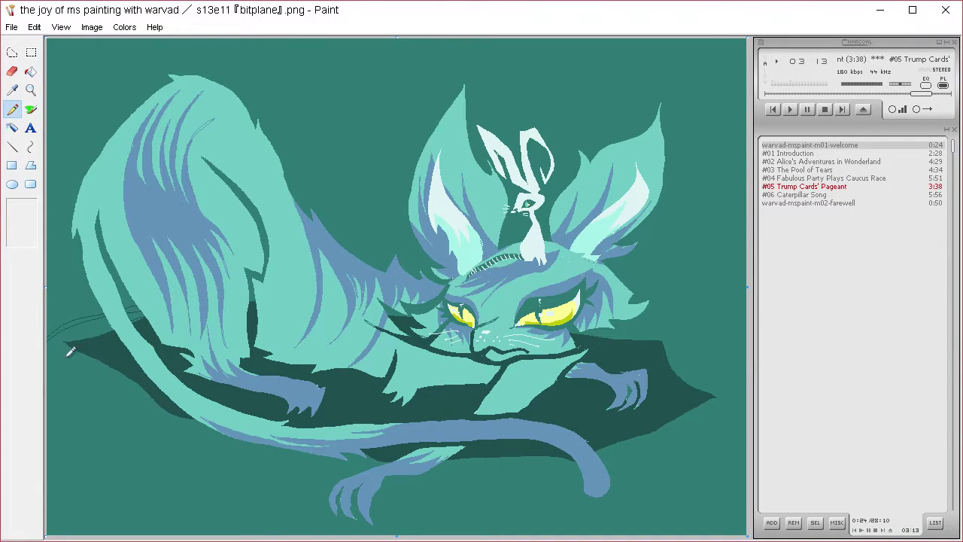
mouse_move(68, 356)
mouse_down()
mouse_move(93, 415)
mouse_move(273, 492)
mouse_up()
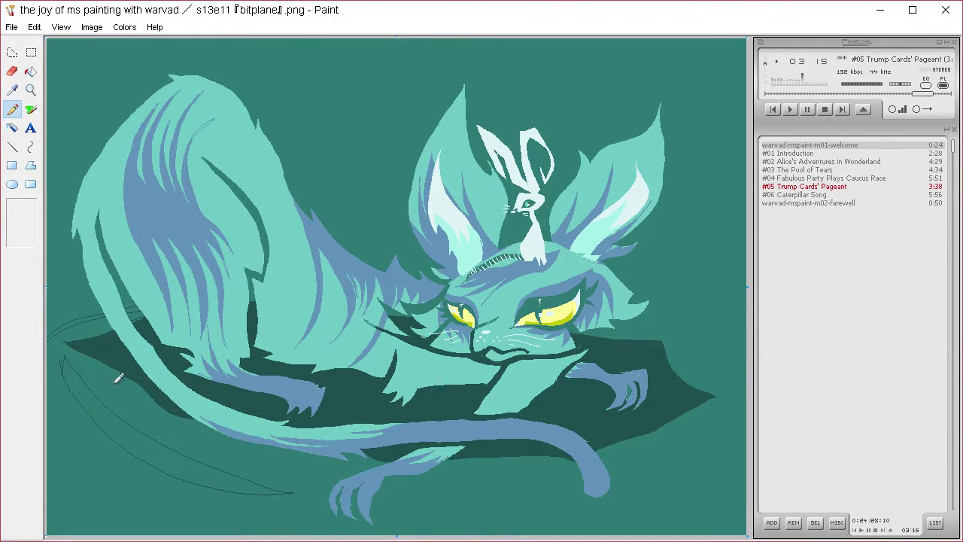
mouse_move(121, 376)
mouse_down()
mouse_move(268, 446)
mouse_move(161, 415)
mouse_up()
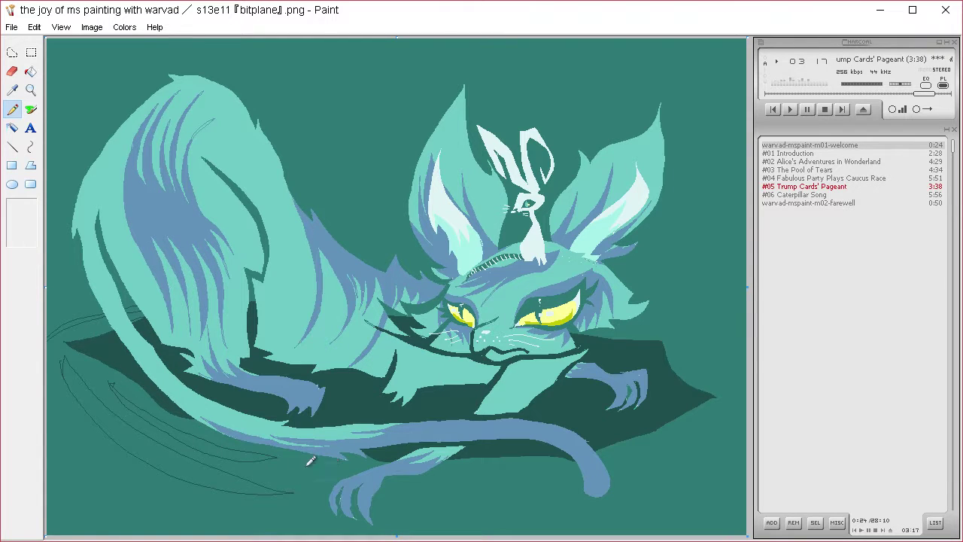
mouse_move(309, 460)
mouse_down()
mouse_move(444, 478)
mouse_move(419, 487)
mouse_move(319, 484)
mouse_move(288, 464)
mouse_up()
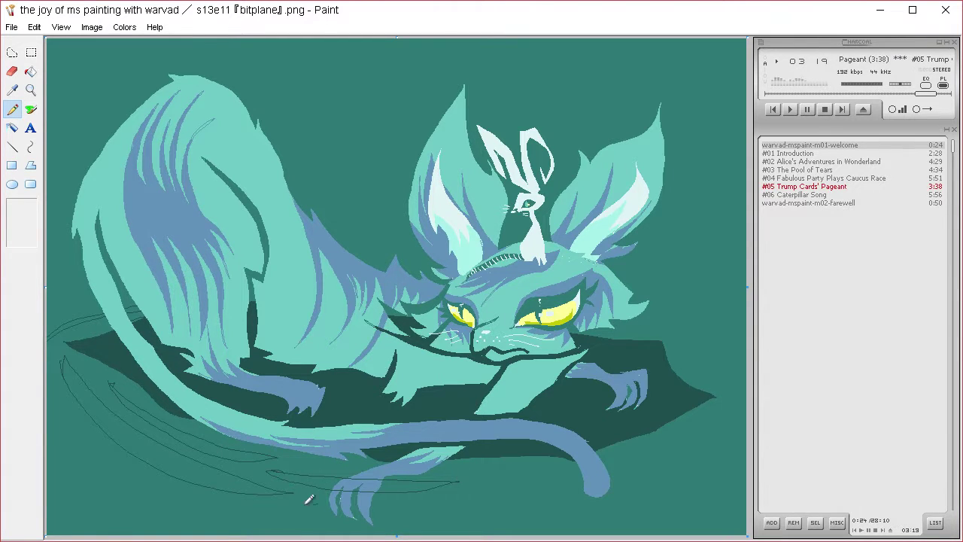
drag(307, 500, 88, 464)
mouse_move(73, 502)
mouse_down()
mouse_move(274, 539)
mouse_move(366, 516)
mouse_move(366, 504)
mouse_move(323, 498)
mouse_up()
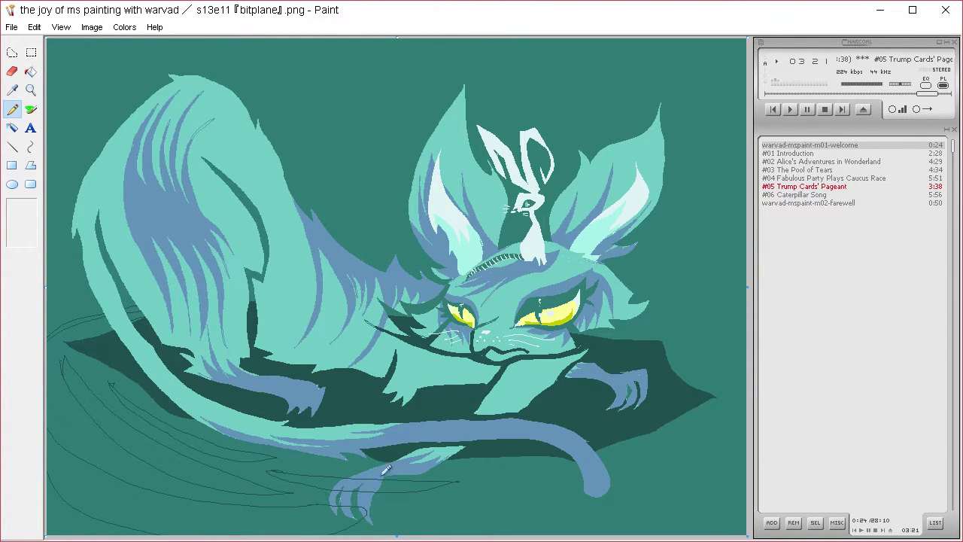
- Draw matching curved ripple outlines below the tail tip and up around the shadow's right-hand edge to the creature's cheek
mouse_move(425, 510)
mouse_down()
mouse_move(561, 493)
mouse_move(671, 451)
mouse_move(521, 514)
mouse_move(406, 526)
mouse_move(420, 504)
mouse_up()
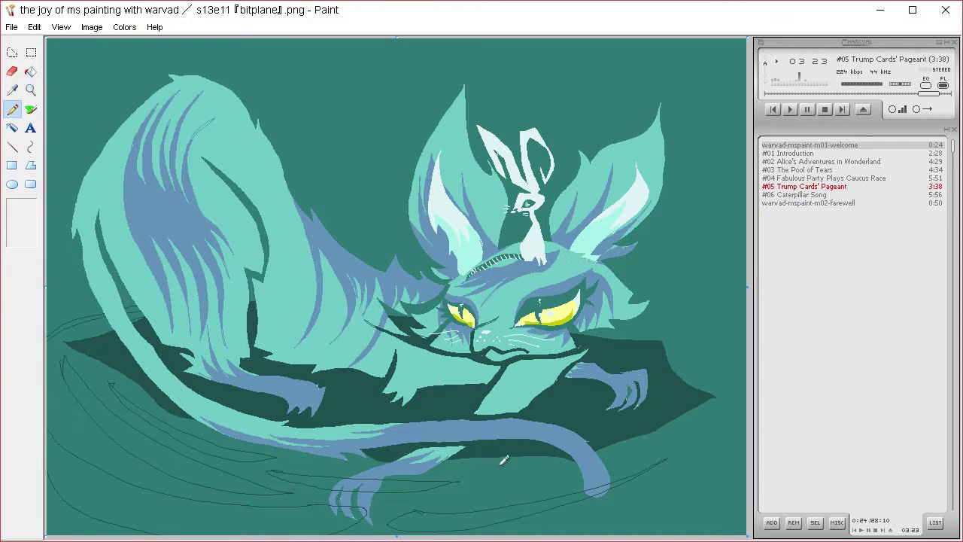
mouse_move(504, 461)
mouse_down()
mouse_move(645, 439)
mouse_move(613, 456)
mouse_move(494, 472)
mouse_up()
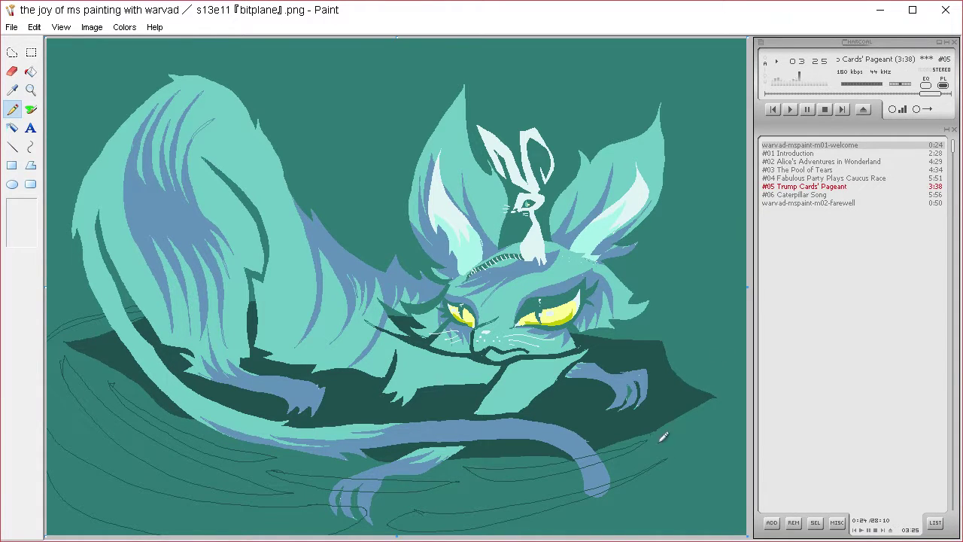
mouse_move(663, 436)
mouse_down()
mouse_move(745, 381)
mouse_move(712, 430)
mouse_move(656, 446)
mouse_up()
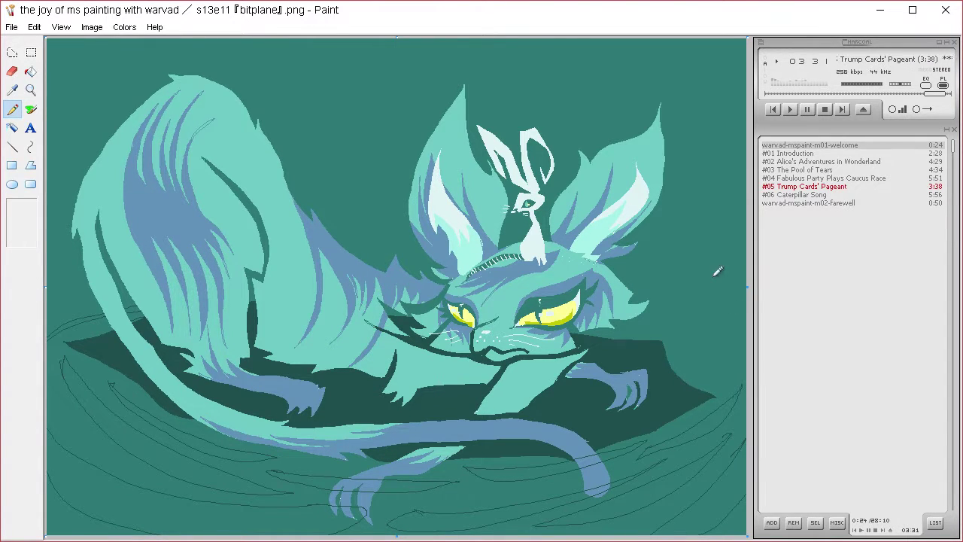
mouse_move(687, 349)
mouse_down()
mouse_move(716, 362)
mouse_move(726, 382)
mouse_up()
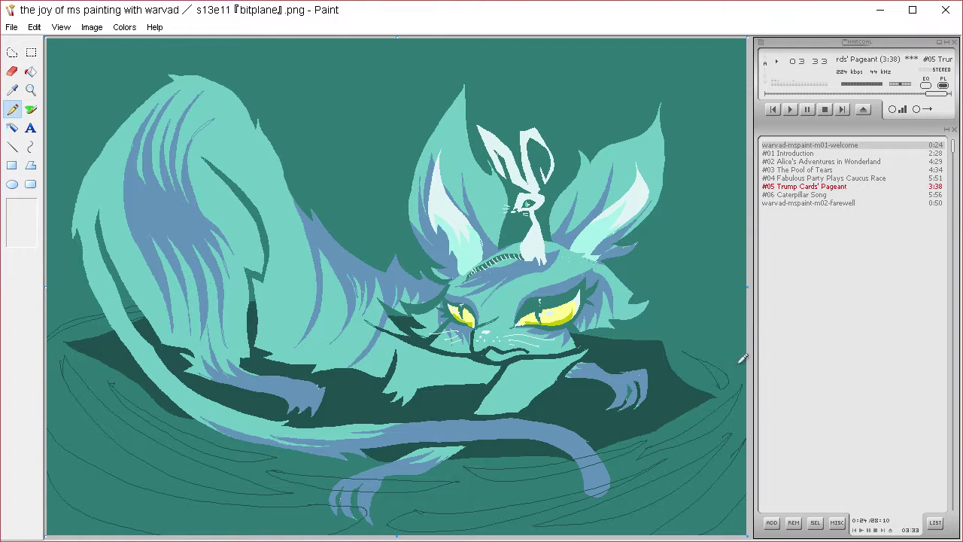
mouse_move(632, 328)
mouse_down()
mouse_move(669, 336)
mouse_move(743, 364)
mouse_up()
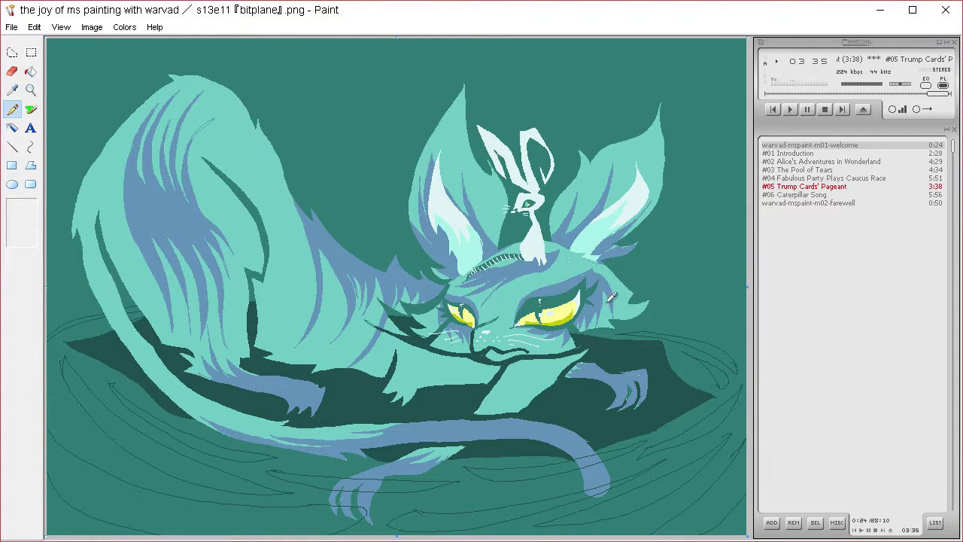
- Draw thin, curved ripple outlines beside the creature's right-hand cheek and behind its tail near the canvas's left edge
mouse_move(583, 325)
mouse_down()
mouse_move(648, 325)
mouse_move(653, 316)
mouse_move(710, 328)
mouse_move(653, 318)
mouse_move(668, 308)
mouse_move(635, 308)
mouse_up()
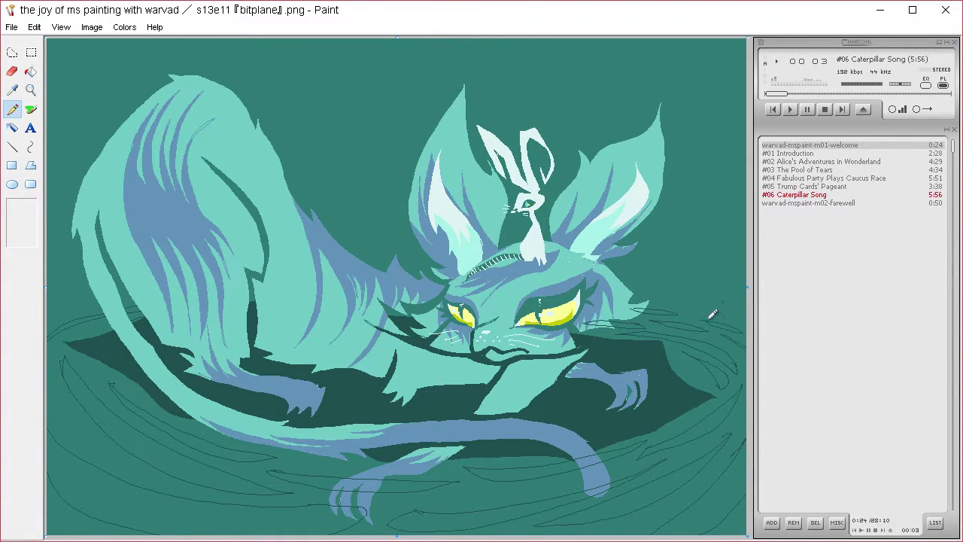
mouse_move(88, 299)
mouse_down()
mouse_move(58, 314)
mouse_move(132, 276)
mouse_up()
mouse_move(73, 284)
mouse_down()
mouse_move(94, 278)
mouse_move(62, 335)
mouse_move(86, 444)
mouse_move(65, 356)
mouse_up()
- Fill the ripple outlines around the tail and left of the ground shadow with dark teal, undoing the fill that floods the background
click(31, 71)
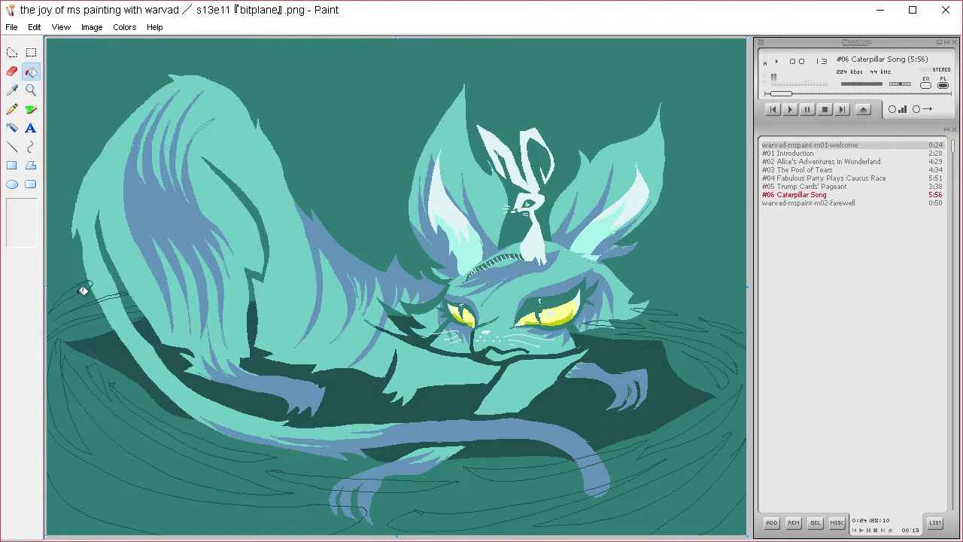
click(79, 291)
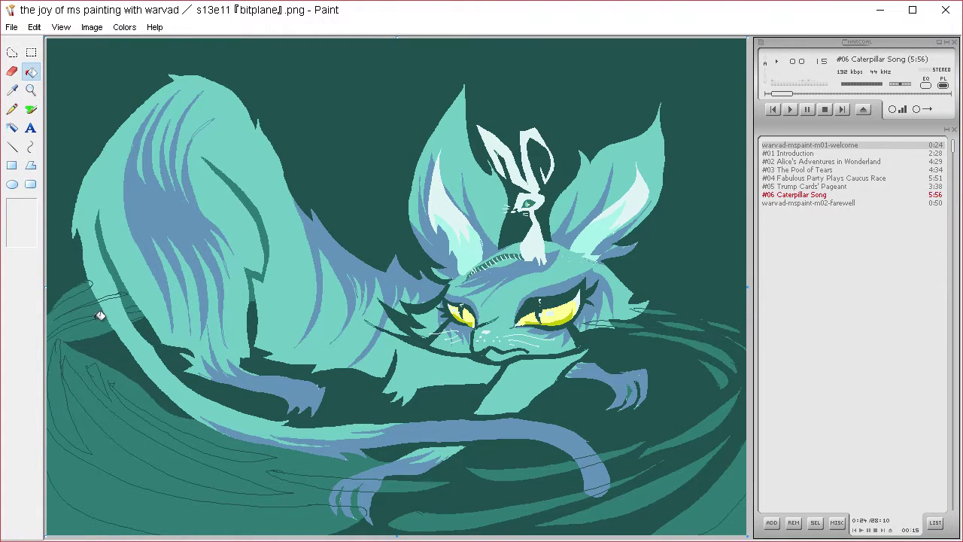
key(ctrl+z)
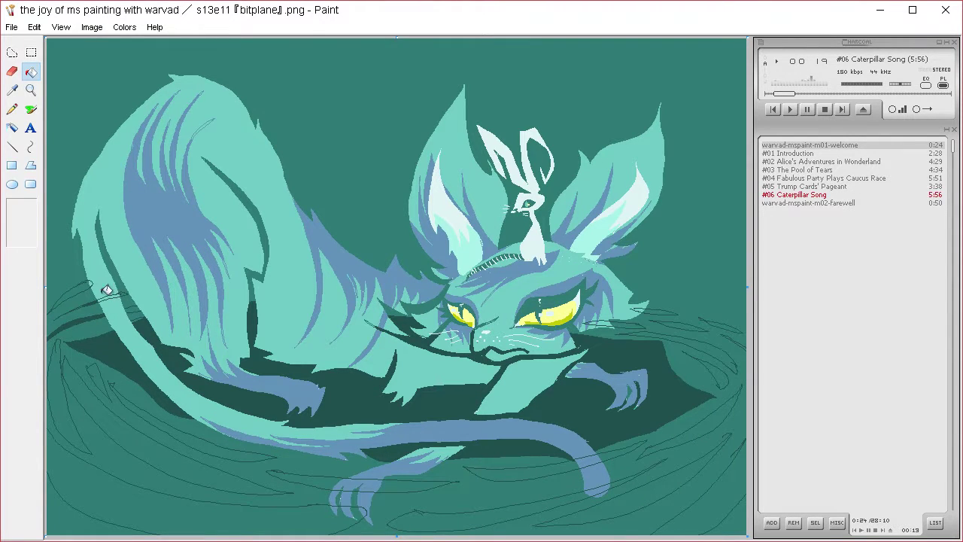
click(96, 290)
click(69, 344)
click(97, 400)
click(101, 379)
click(146, 406)
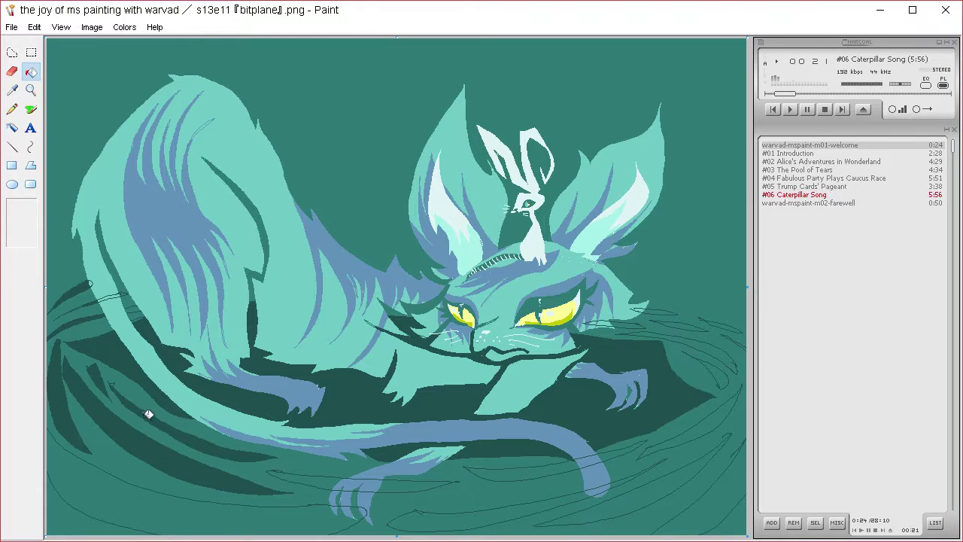
- Fill the long ripples below the tail and around the lower front paw with dark teal
click(130, 491)
click(325, 479)
click(410, 489)
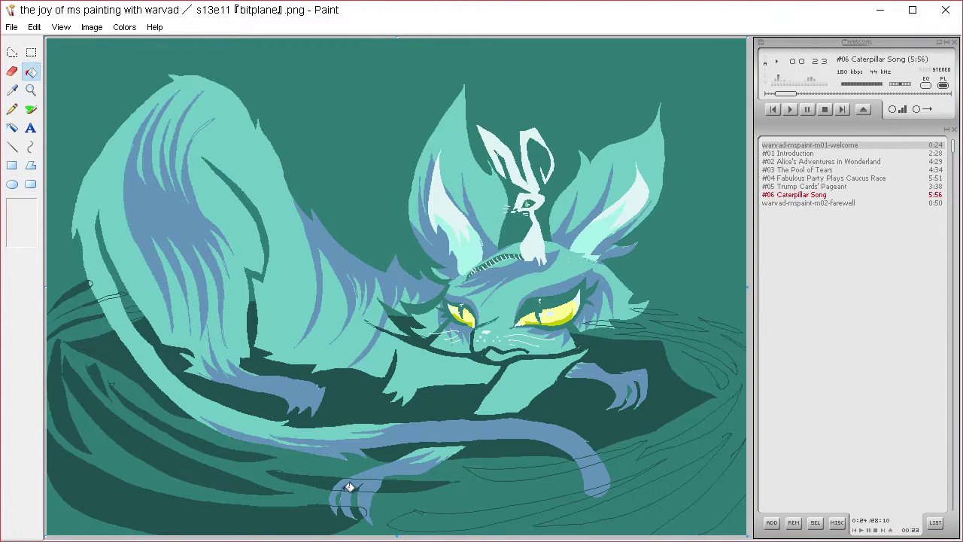
click(347, 484)
click(415, 496)
click(613, 512)
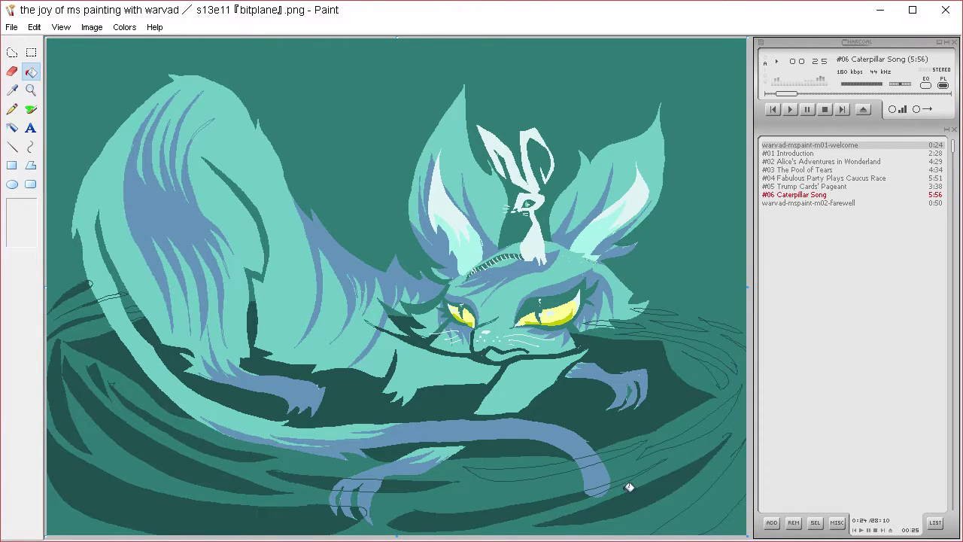
- Fill the ripples around the tail tip and in the canvas's lower right corner with dark teal, undoing one stray fill
click(624, 479)
key(ctrl+z)
click(574, 458)
click(619, 451)
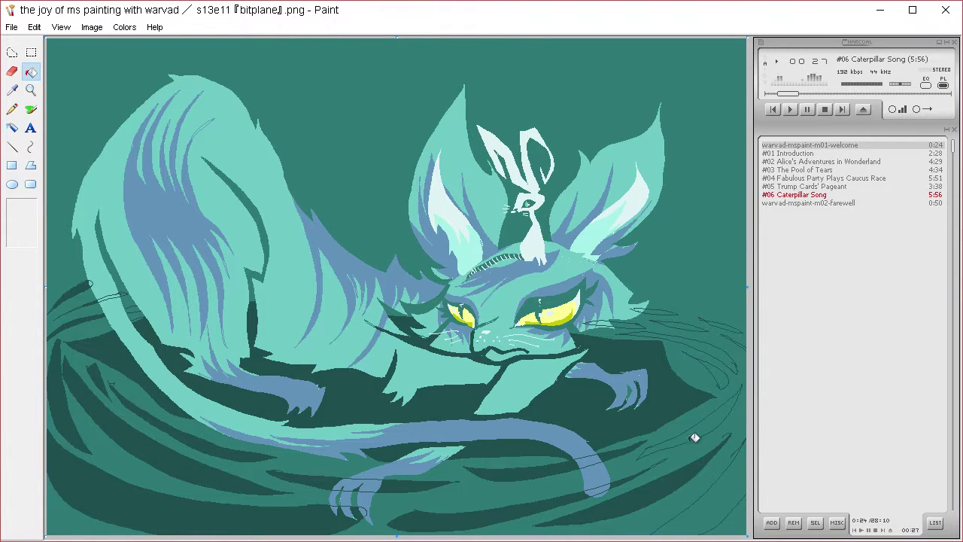
click(707, 440)
click(715, 501)
- Fill the curved ripples beside the right-hand cheek with dark teal, and lay the creature back over the lines crossing its body
click(713, 373)
click(717, 343)
click(683, 325)
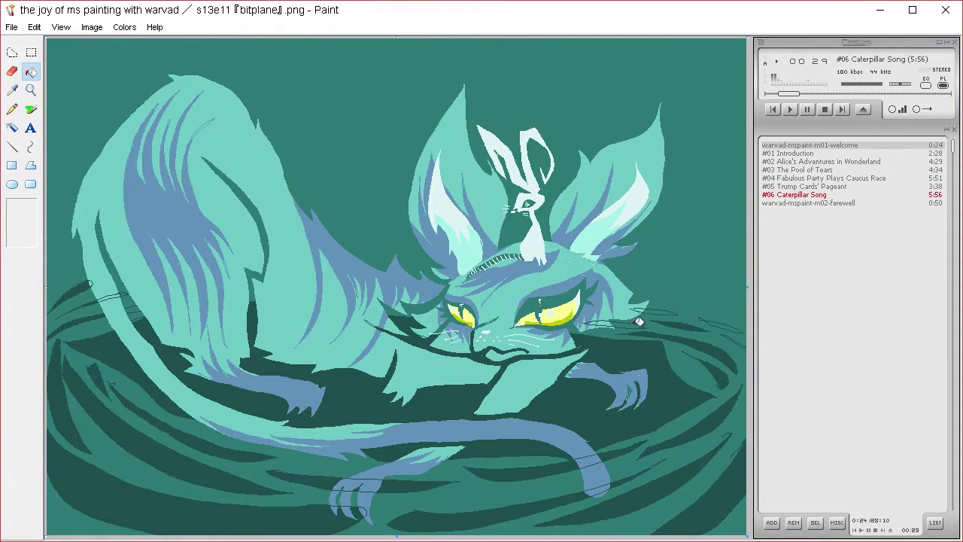
click(639, 320)
click(744, 337)
key(ctrl+z)
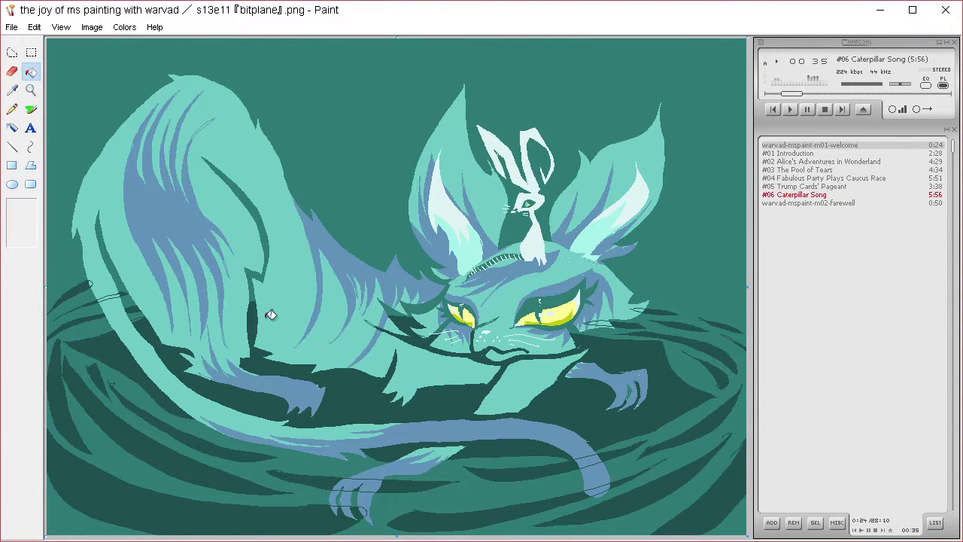
key(ctrl+a)
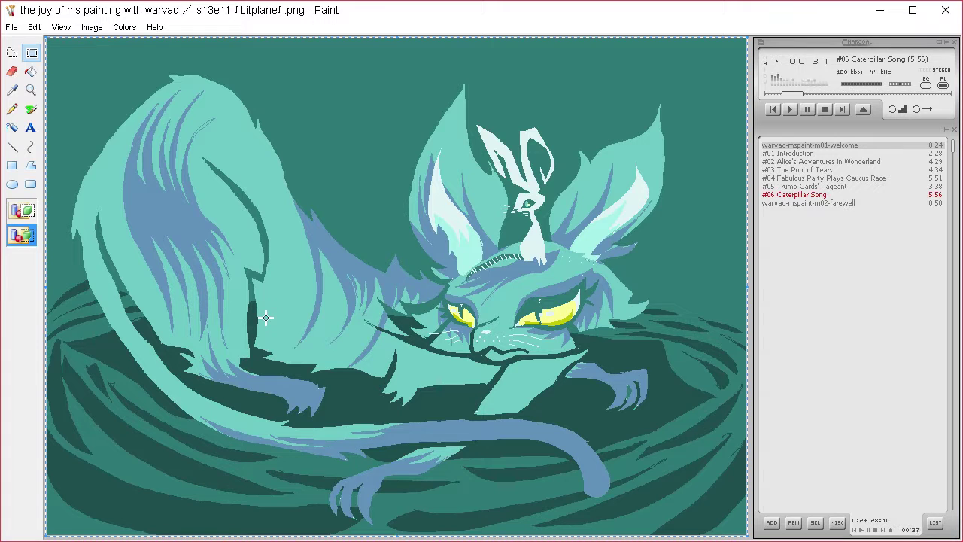
- Mix a muted purple with hue 177, saturation 34 and luminosity 78
click(31, 72)
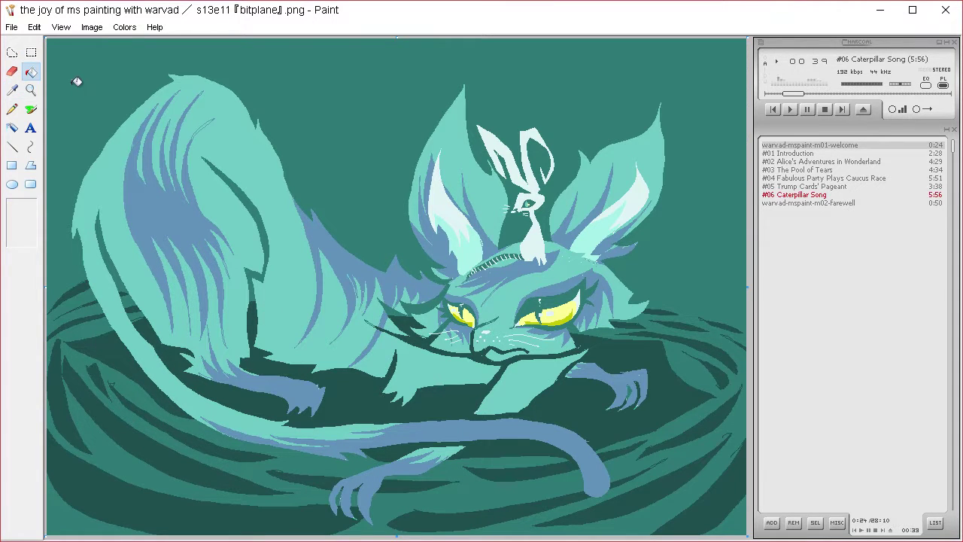
click(124, 27)
click(134, 46)
click(527, 363)
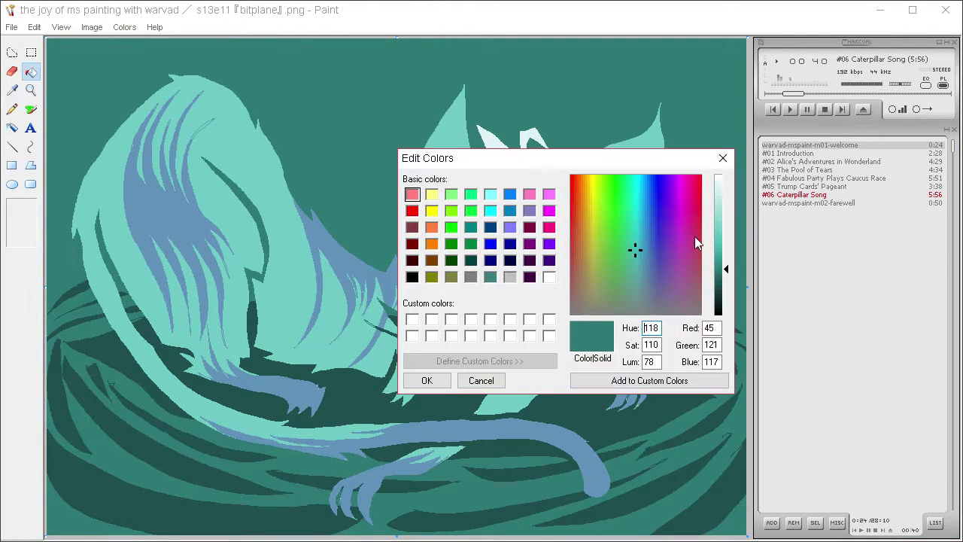
click(670, 269)
click(663, 292)
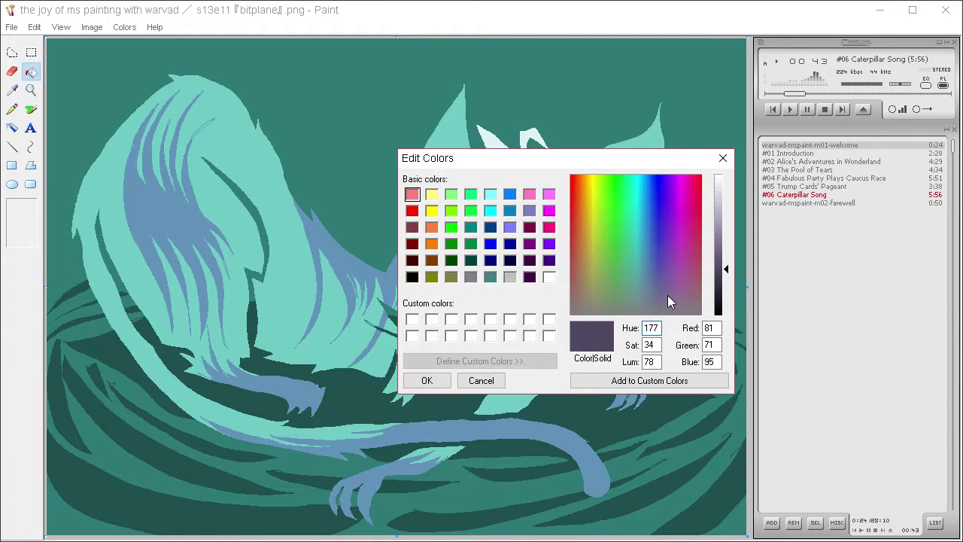
click(426, 379)
- Replace the mid-teal background with the muted purple, keeping the creature and dark teal ripples on top
click(32, 52)
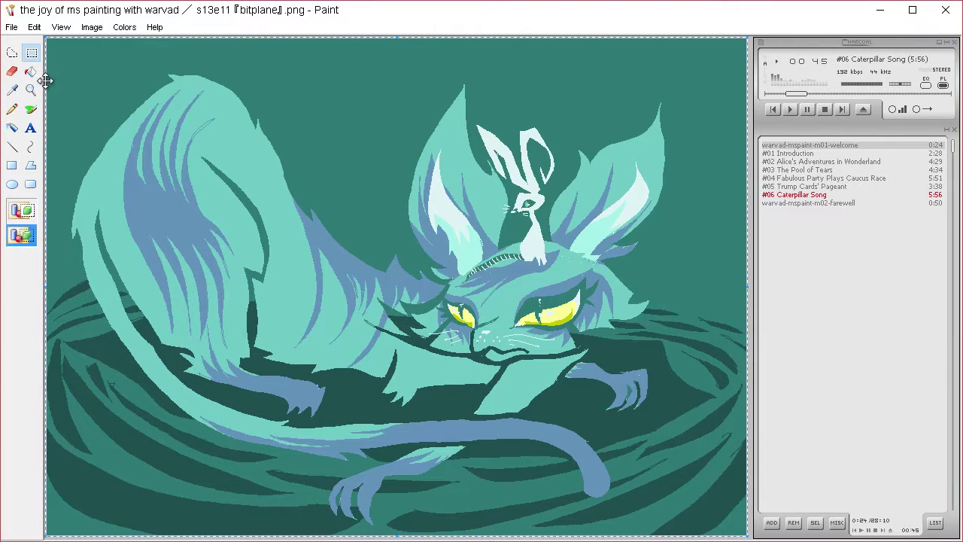
key(ctrl+a)
key(Delete)
key(ctrl+v)
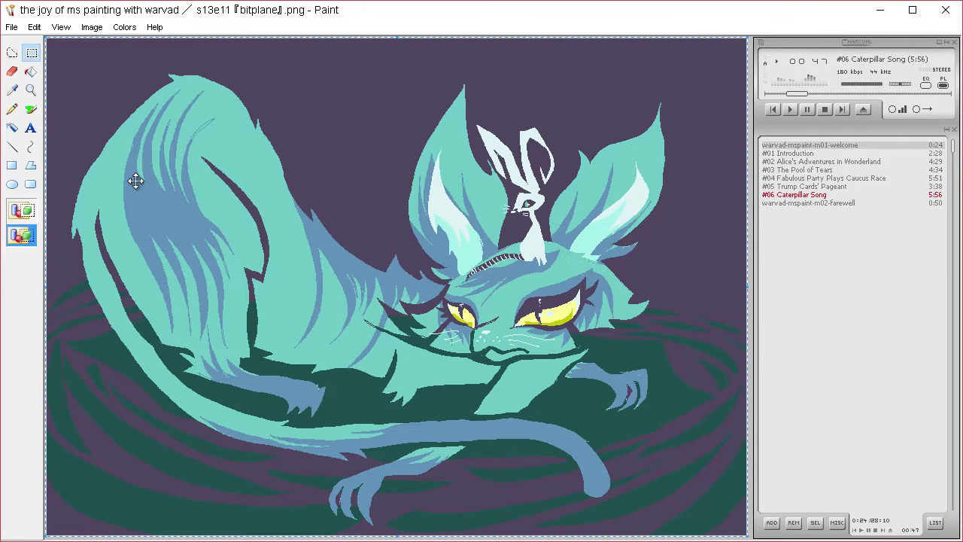
- Mix a darker shade of the muted purple and cover the whole canvas with it
key(Delete)
click(124, 26)
click(155, 43)
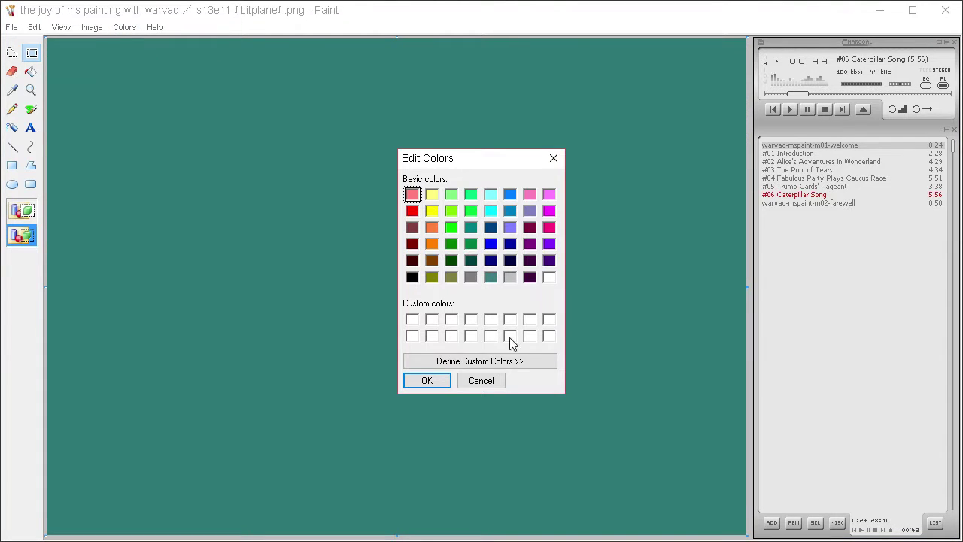
click(489, 361)
click(724, 293)
click(426, 380)
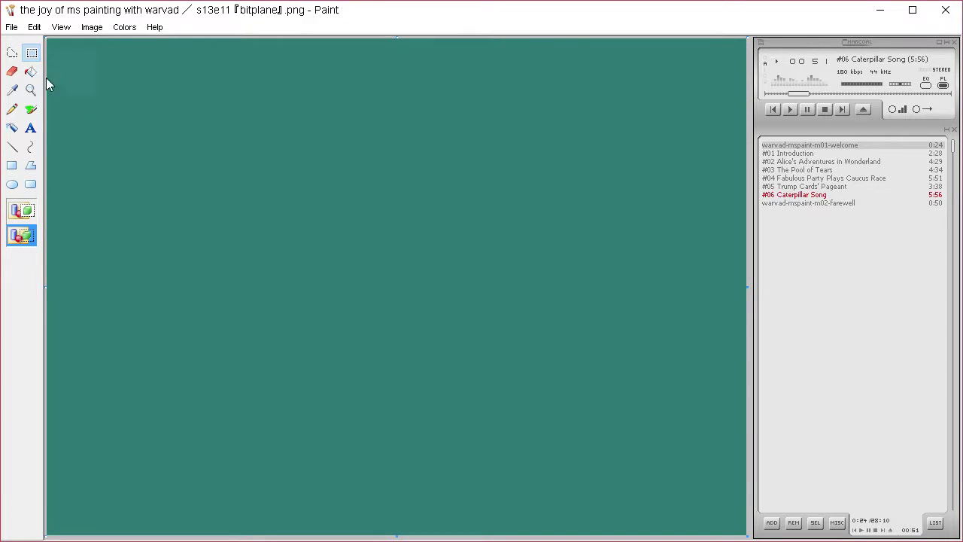
key(ctrl+v)
key(Delete)
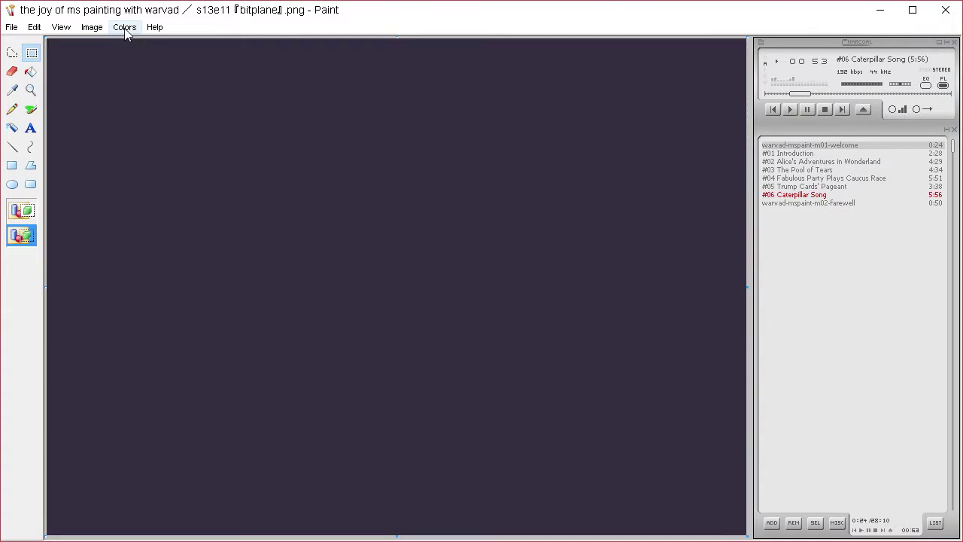
- Darken the muted purple further to a near-black shade
click(124, 27)
click(155, 43)
click(489, 361)
click(724, 298)
click(427, 380)
- Step back through the muted purple background to the mid-teal version of the painting
key(ctrl+v)
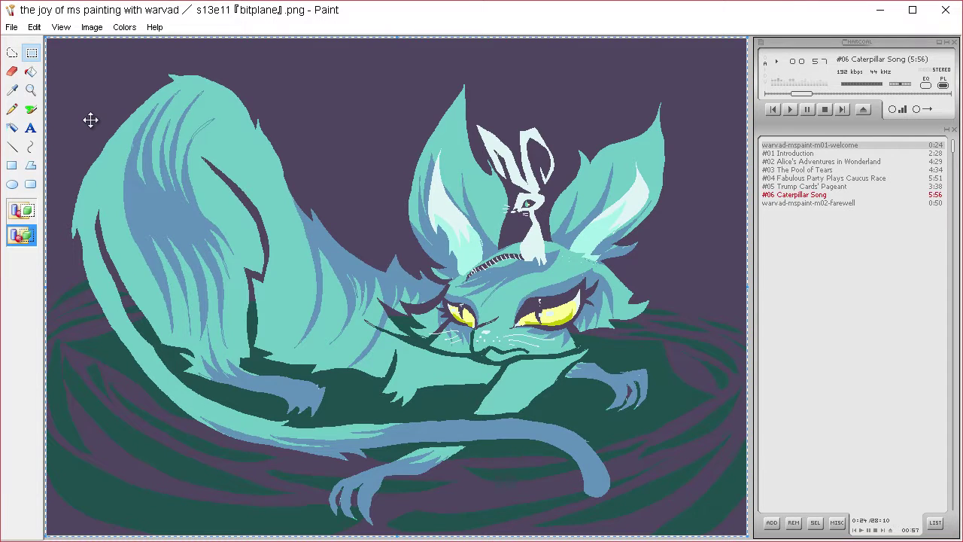
key(Delete)
key(ctrl+v)
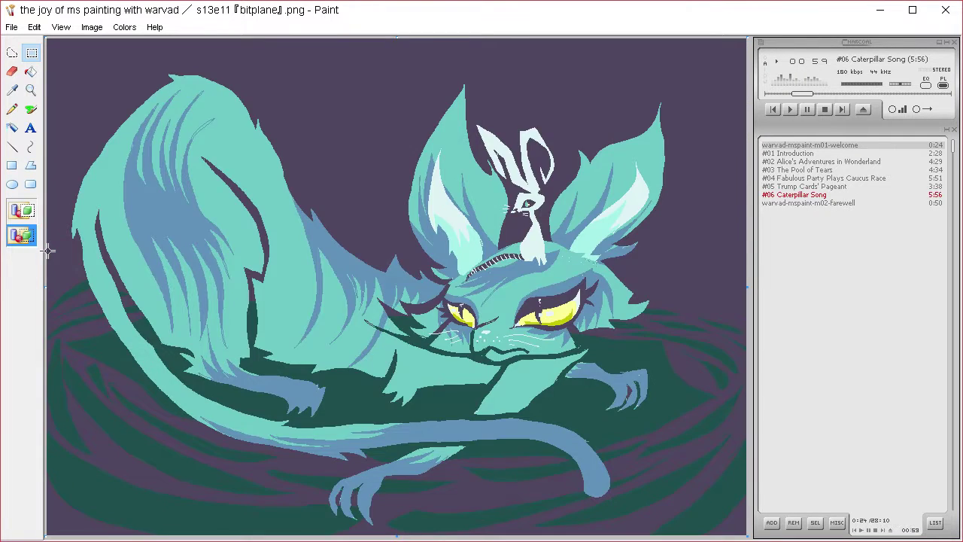
key(Delete)
key(ctrl+v)
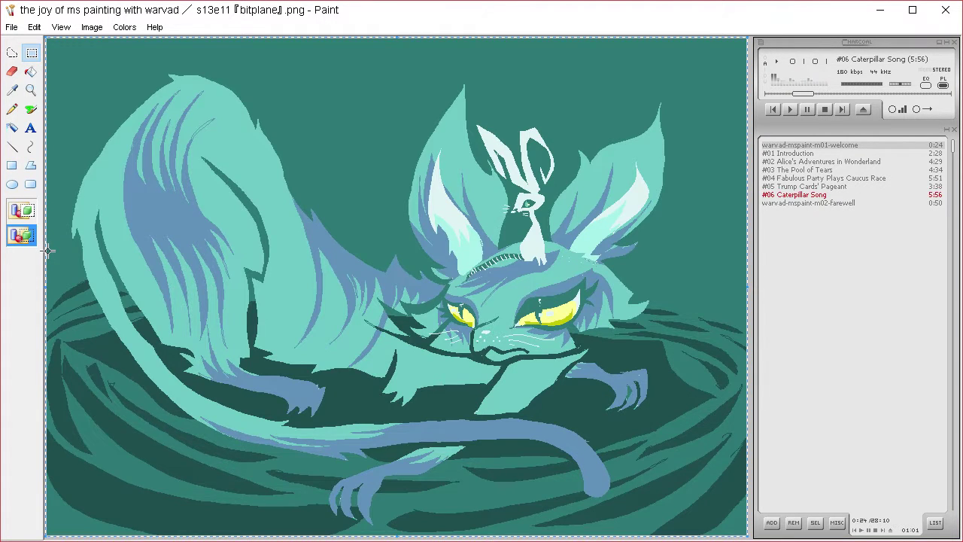
key(Delete)
key(ctrl+v)
- Pick up the mid-teal background colour and replace it with the near-black purple behind the creature and ripples
click(12, 90)
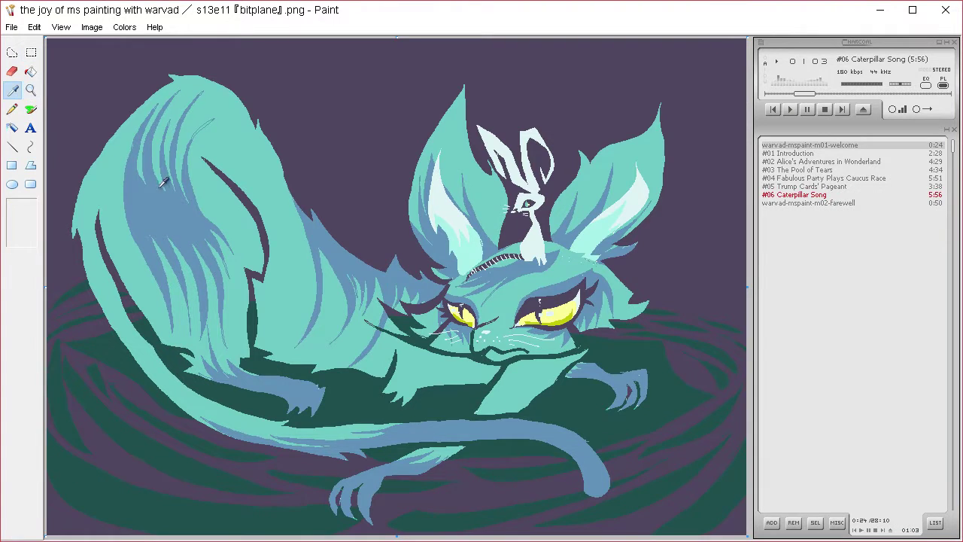
key(Delete)
click(82, 90)
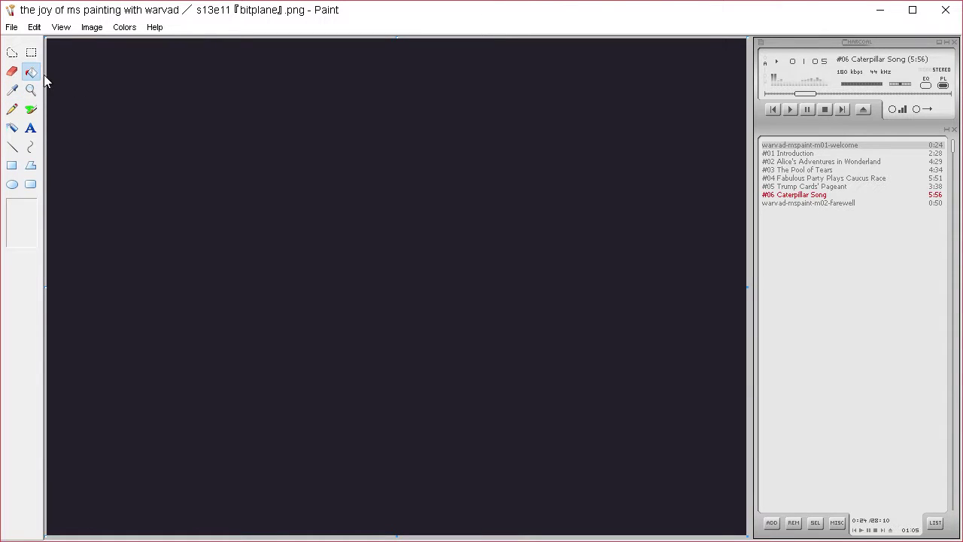
key(ctrl+v)
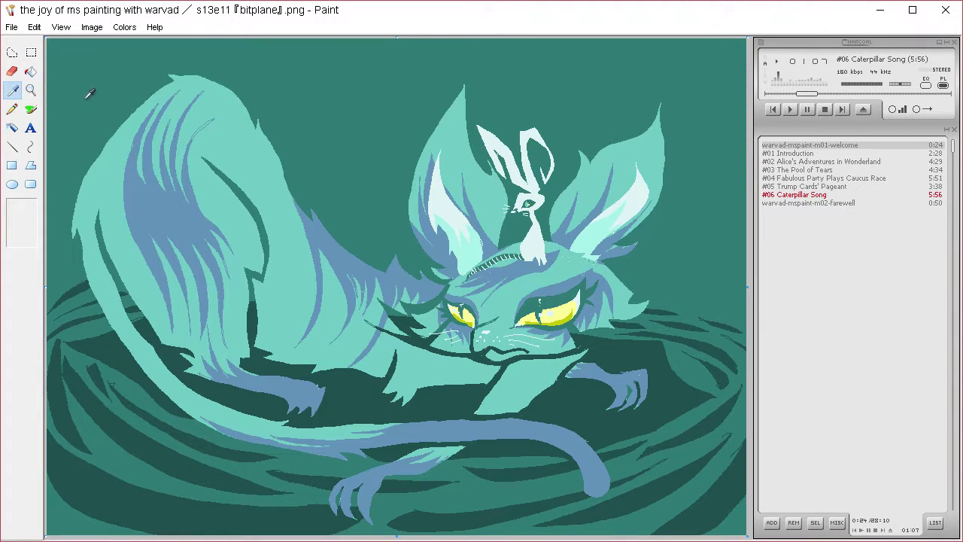
click(90, 94)
key(ctrl+v)
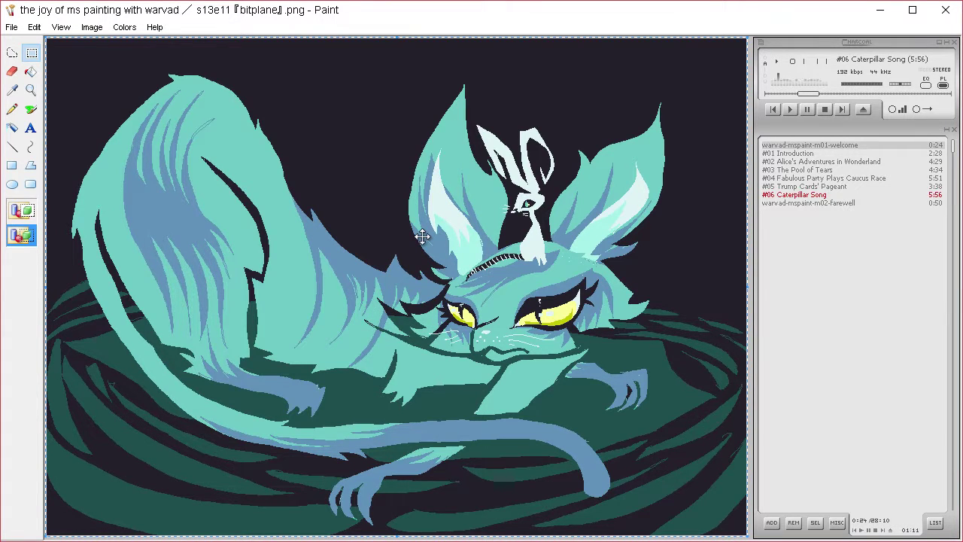
- Recolour the dark teal ground shadow and ripples with a lightened purple of hue 201 and saturation 61
click(12, 90)
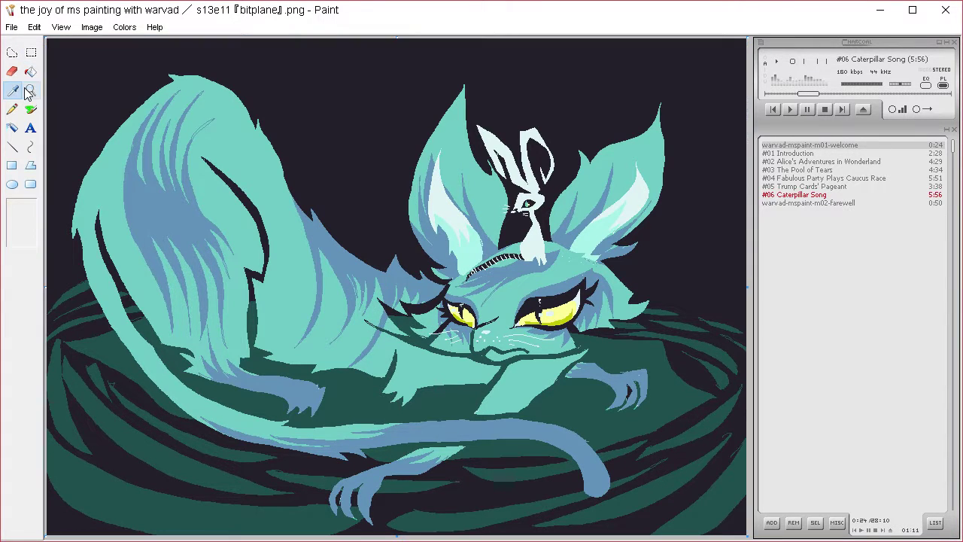
click(336, 359)
key(ctrl+a)
key(Delete)
click(124, 27)
click(134, 44)
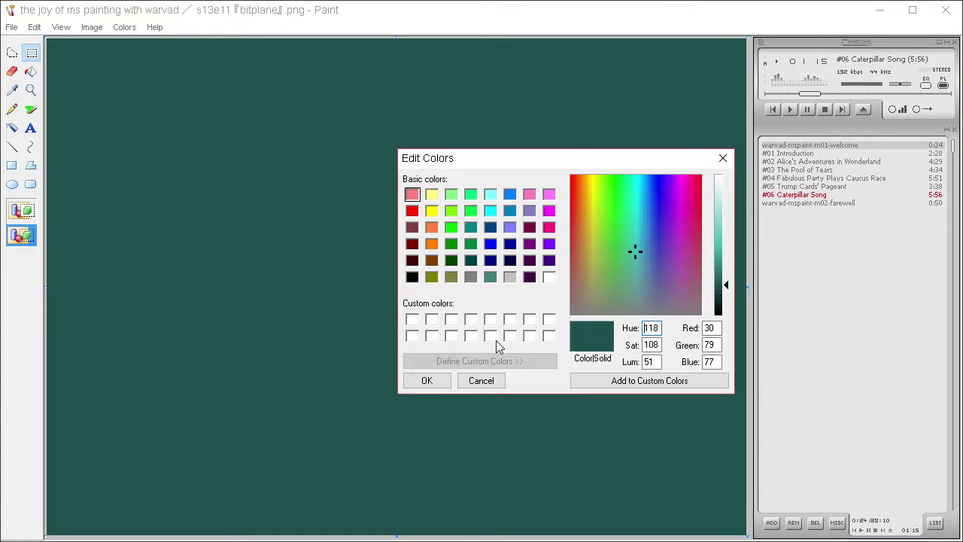
click(680, 279)
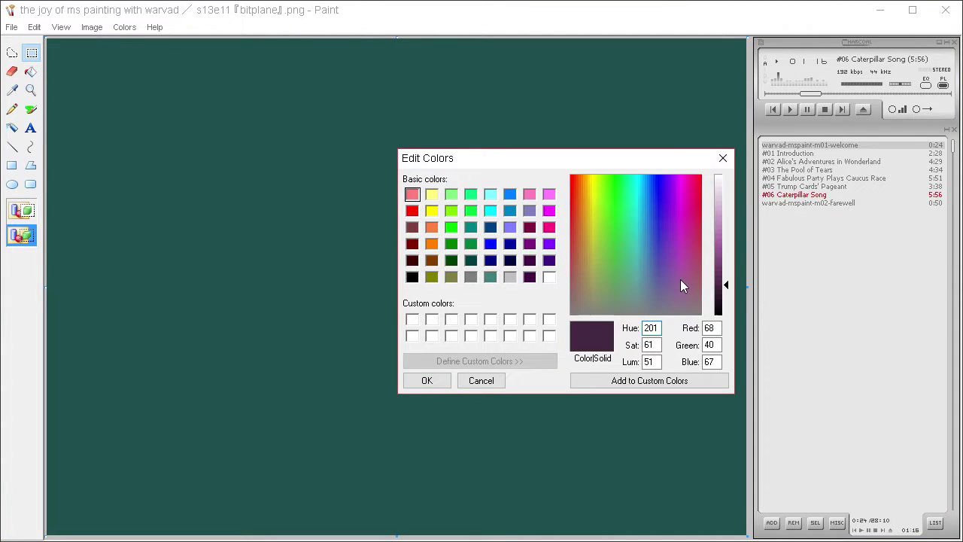
click(721, 275)
click(427, 380)
key(ctrl+z)
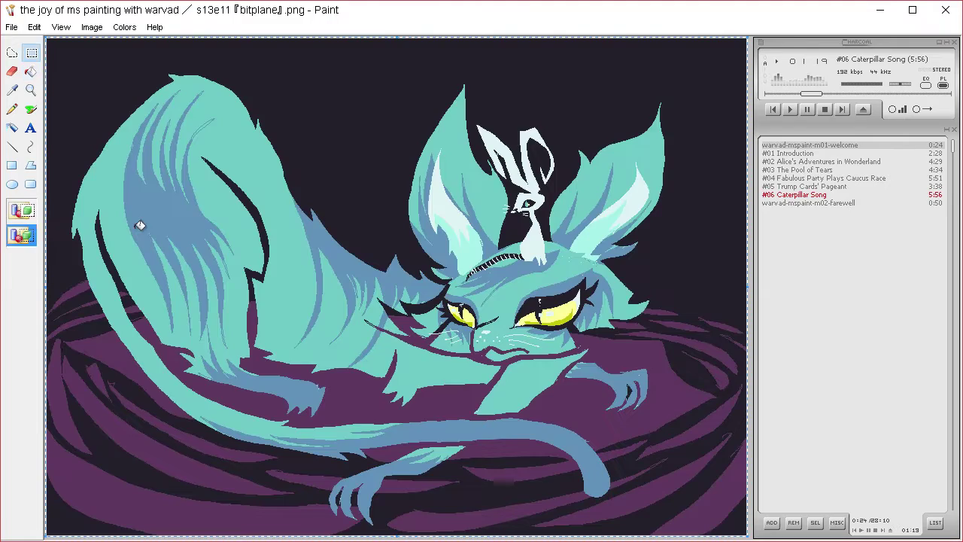
- Darken the ripple purple to luminosity 57 and cover the whole canvas with it
key(Delete)
click(126, 27)
click(135, 46)
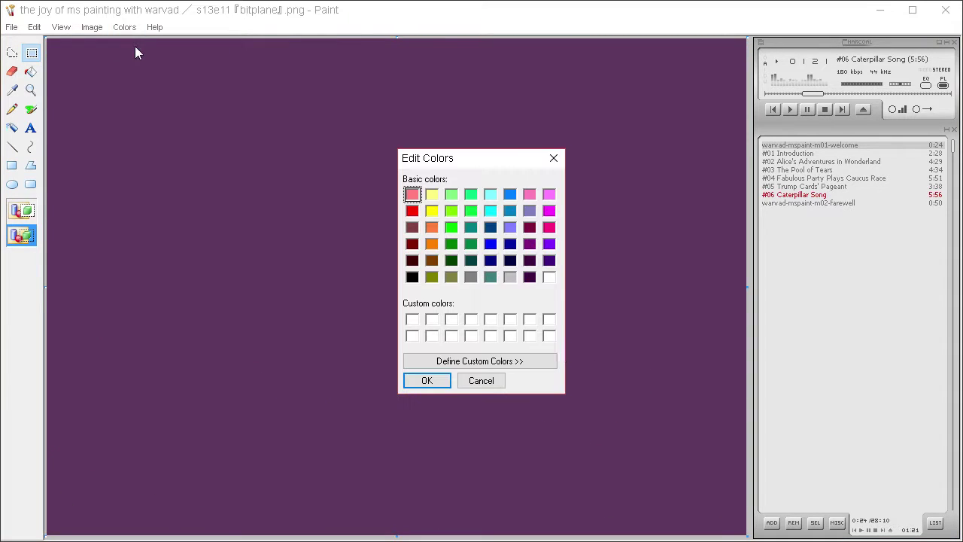
click(549, 361)
click(725, 282)
click(426, 380)
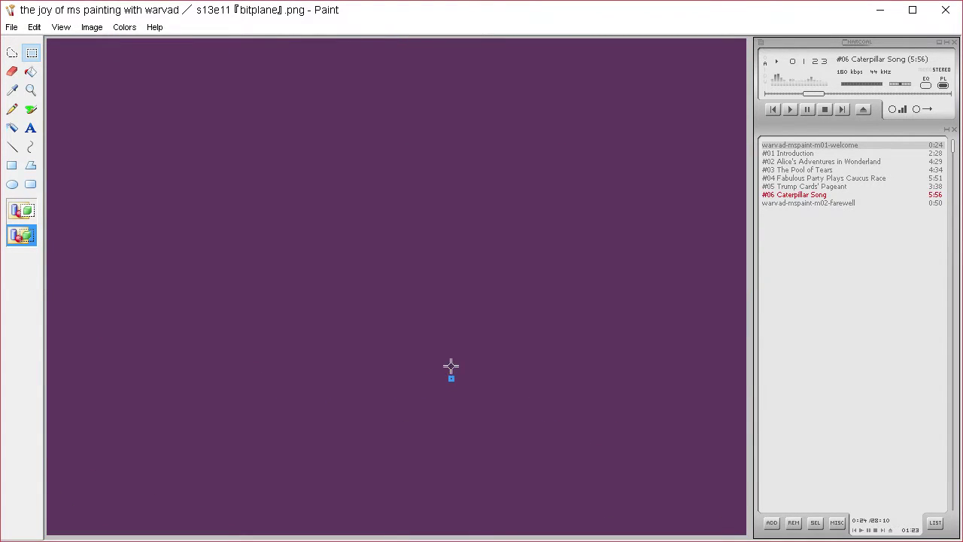
key(ctrl+z)
key(Delete)
key(ctrl+z)
key(Delete)
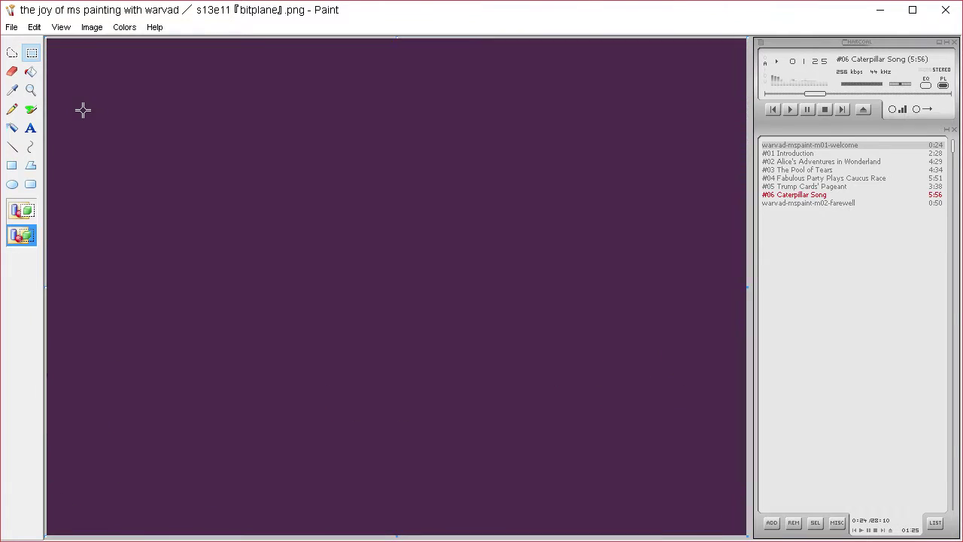
- Darken the purple to a near-black plum and lay the creature and dark background over it, recolouring the shadow and ripples
key(alt+c)
key(e)
click(536, 360)
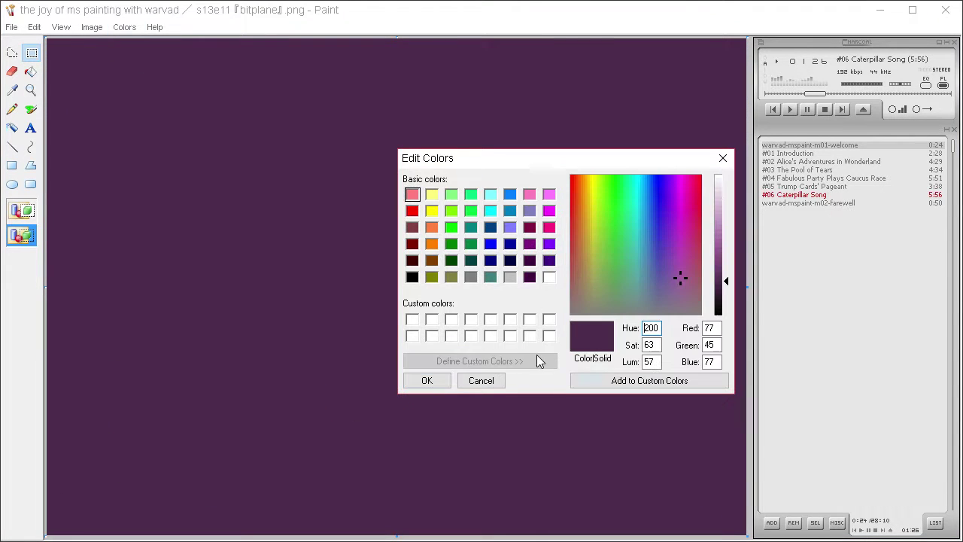
click(725, 293)
click(444, 379)
key(Delete)
key(ctrl+z)
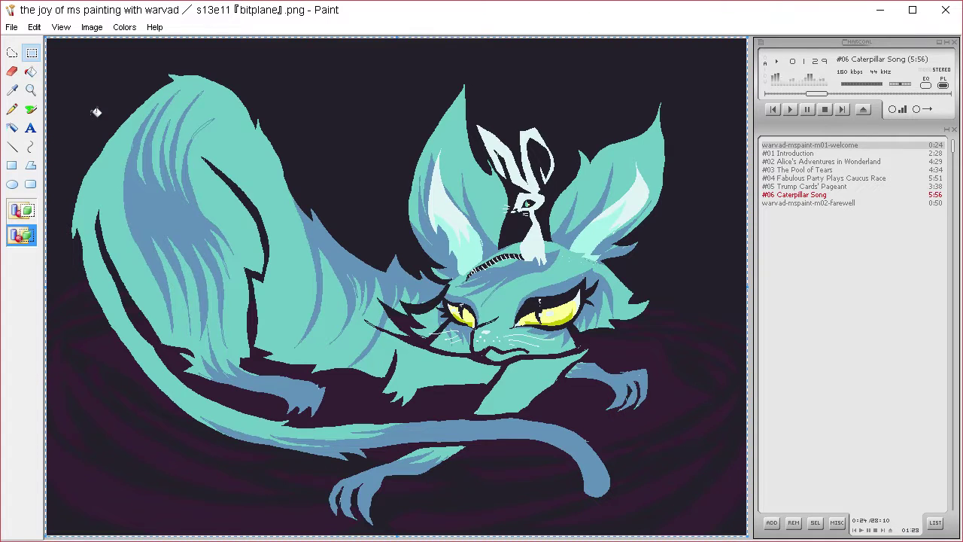
- Set the purple to hue 200, saturation 62 and luminosity 46, and recolour the ground shadow and ripples beneath the creature with it
key(Delete)
key(alt+c)
key(e)
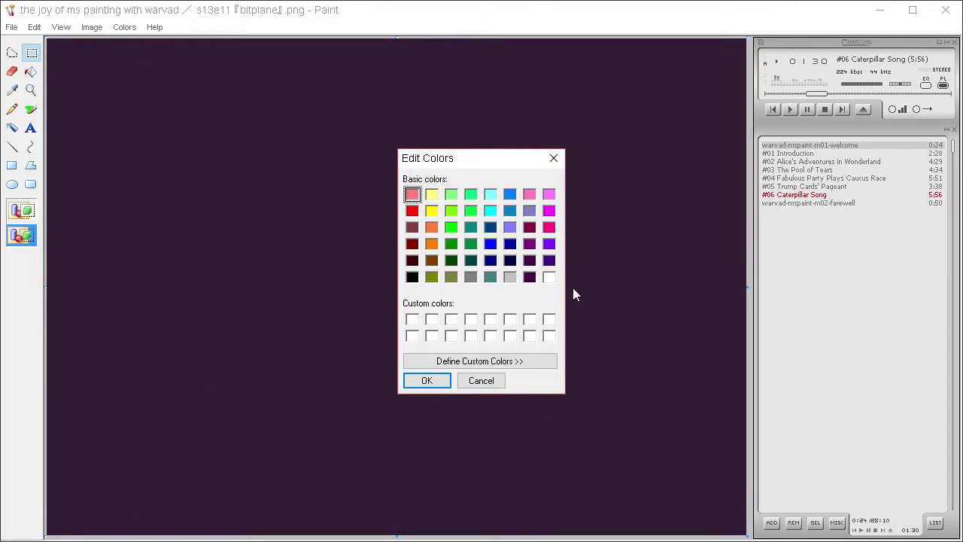
click(543, 364)
drag(726, 295, 723, 290)
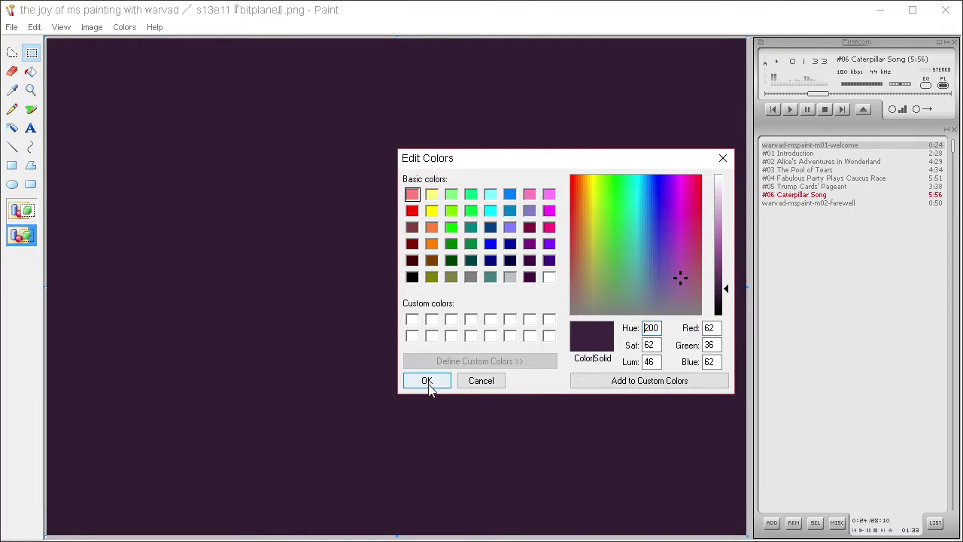
click(426, 379)
click(31, 71)
key(ctrl+v)
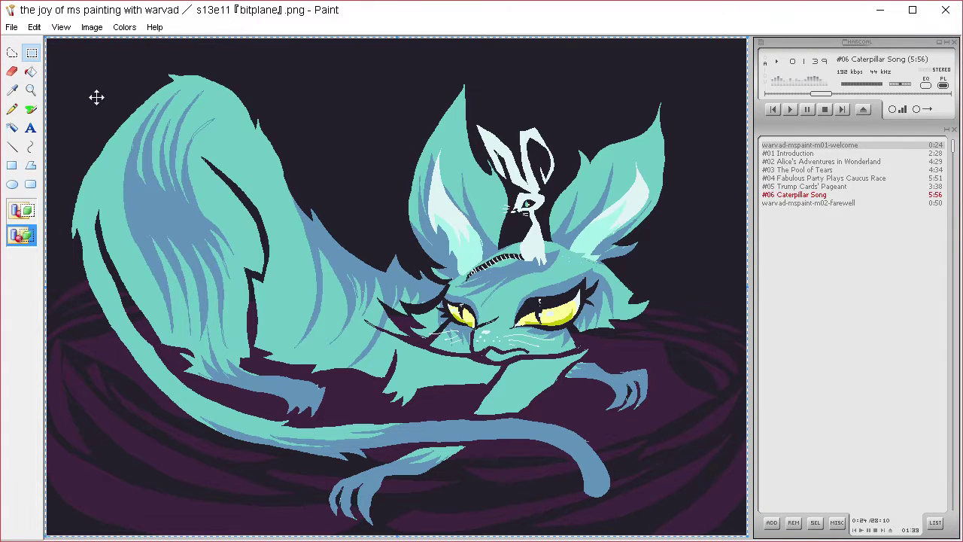
- Pick up the teal of the creature's fur from its haunch as the base for a new shade
click(16, 90)
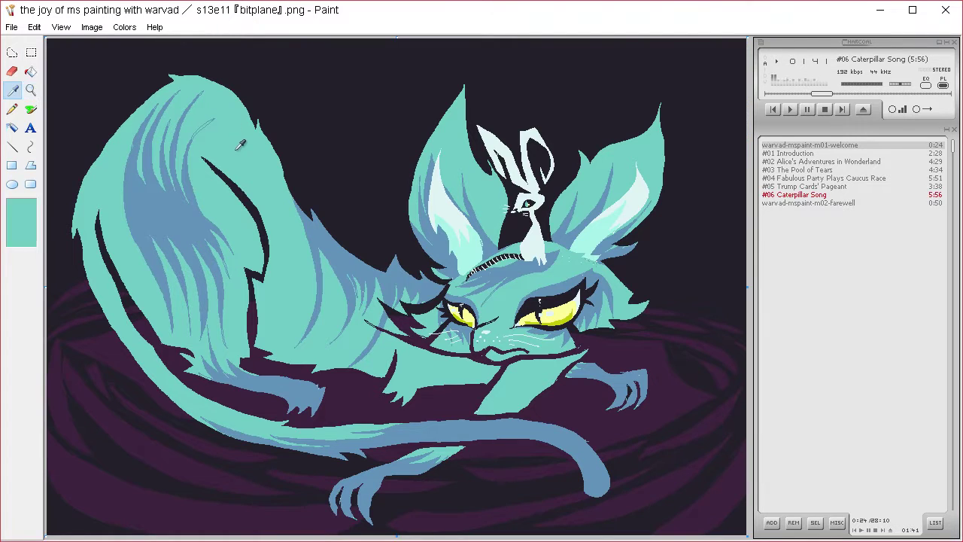
click(208, 124)
click(12, 90)
click(170, 206)
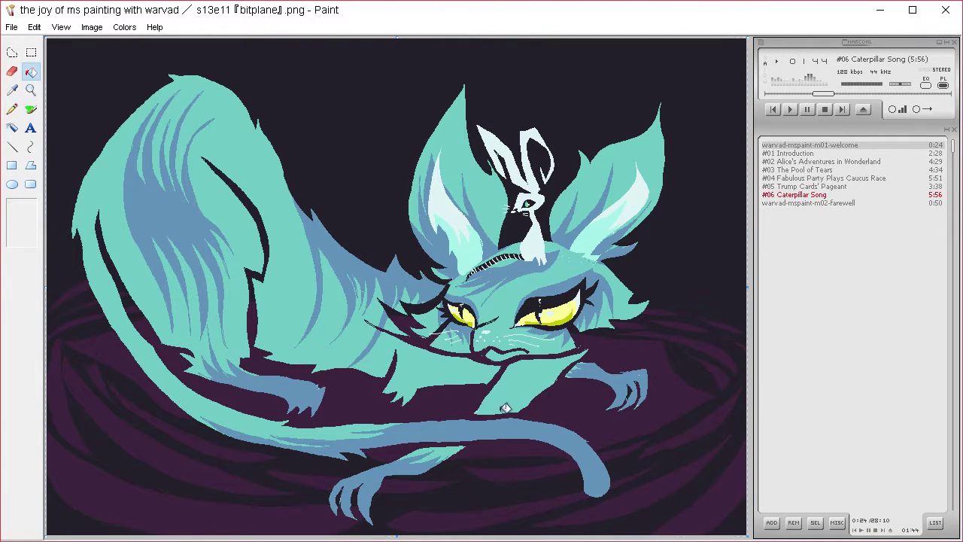
key(ctrl+a)
click(16, 88)
click(191, 119)
click(126, 27)
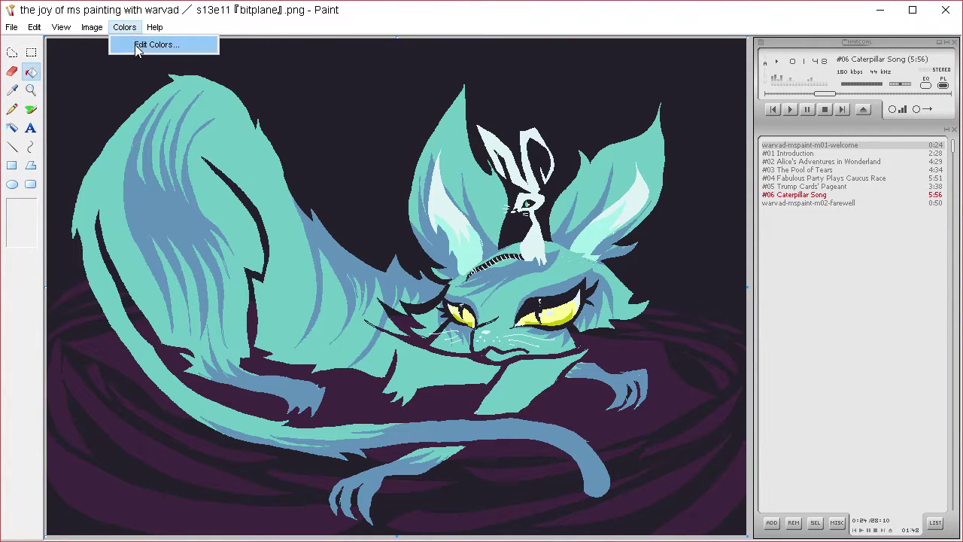
click(140, 43)
click(492, 380)
- Lighten the teal to a mint green with hue 107, saturation 131 and luminosity 175
key(ctrl+a)
click(125, 27)
click(137, 44)
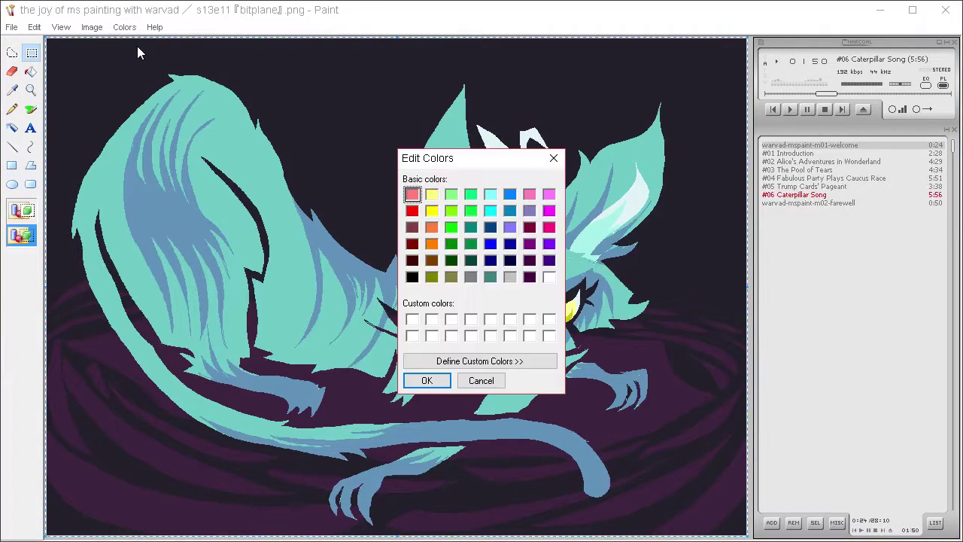
click(527, 361)
mouse_move(728, 216)
mouse_down()
mouse_move(729, 226)
mouse_move(728, 214)
mouse_up()
mouse_move(635, 246)
mouse_down()
mouse_move(679, 233)
mouse_move(620, 249)
mouse_up()
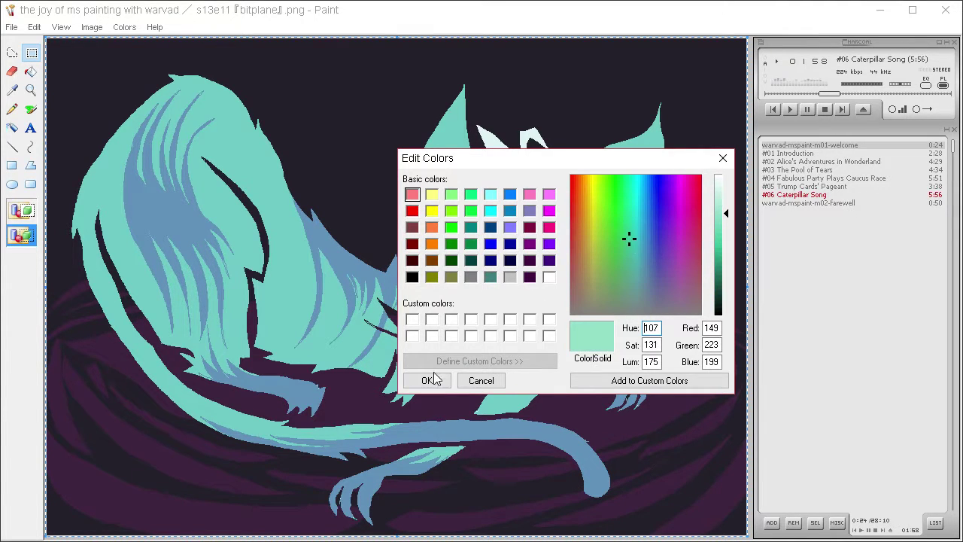
click(426, 380)
- Dab the mint green on the haunch, pick it up, and fill freehand fur-shaped areas across the body, ears and face with it
click(12, 52)
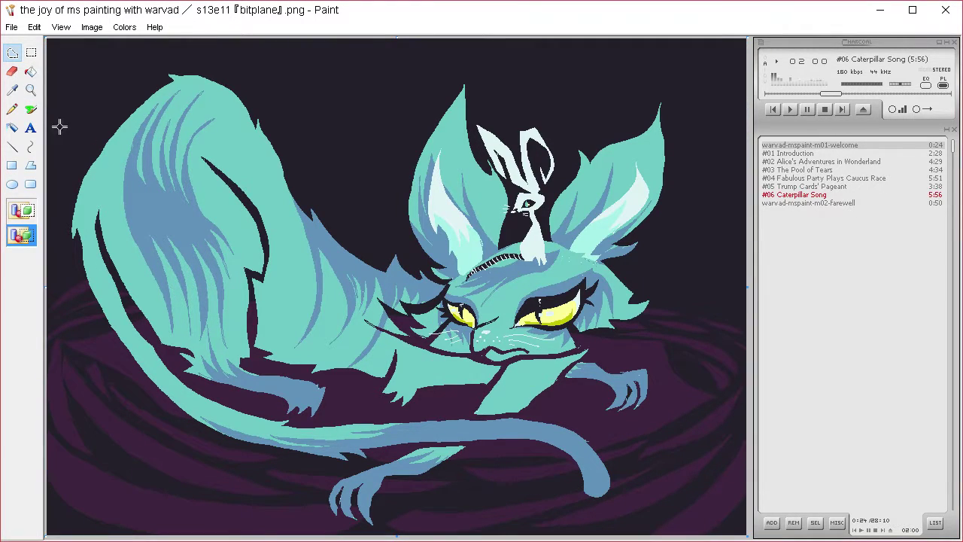
click(30, 109)
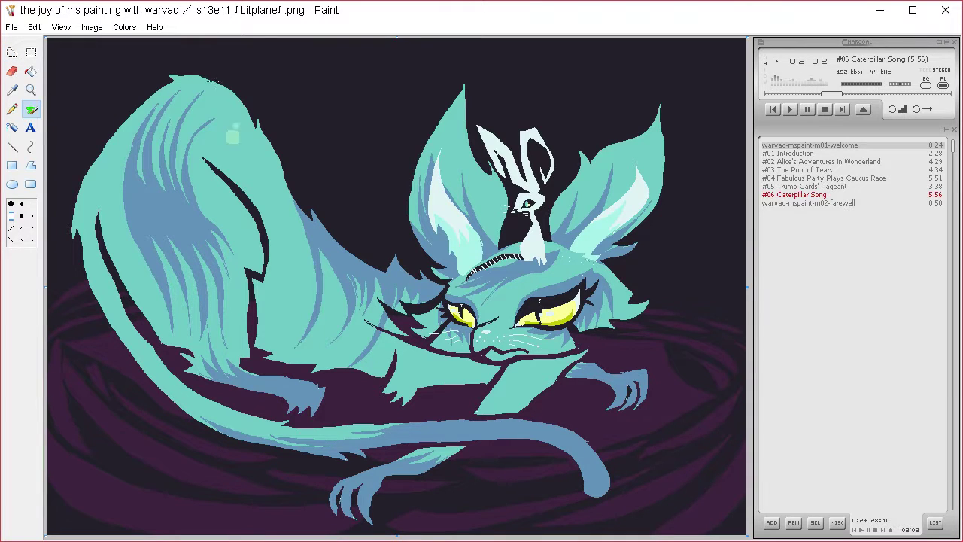
click(12, 90)
click(12, 52)
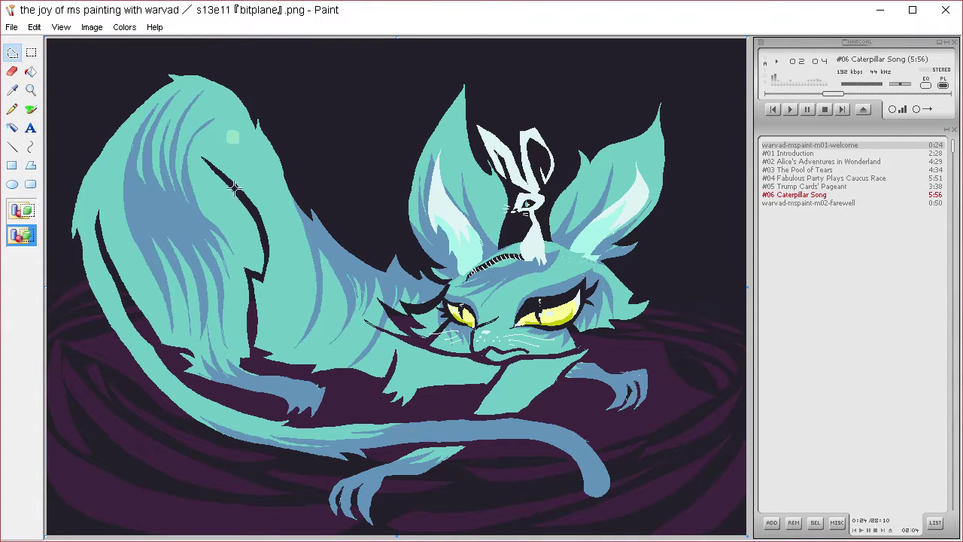
mouse_move(121, 348)
mouse_down()
mouse_move(113, 231)
mouse_move(131, 275)
mouse_move(141, 188)
mouse_move(162, 304)
mouse_move(204, 197)
mouse_move(226, 244)
mouse_move(217, 197)
mouse_move(251, 232)
mouse_move(238, 179)
mouse_move(282, 239)
mouse_move(276, 313)
mouse_move(296, 283)
mouse_move(274, 348)
mouse_move(304, 243)
mouse_move(311, 344)
mouse_move(336, 281)
mouse_move(325, 361)
mouse_move(369, 308)
mouse_move(376, 358)
mouse_move(404, 303)
mouse_move(412, 359)
mouse_move(449, 334)
mouse_move(426, 378)
mouse_move(538, 267)
mouse_move(521, 289)
mouse_move(576, 255)
mouse_move(533, 287)
mouse_move(593, 264)
mouse_move(658, 157)
mouse_move(660, 131)
mouse_move(620, 174)
mouse_move(642, 136)
mouse_move(618, 152)
mouse_move(556, 230)
mouse_move(590, 192)
mouse_move(545, 261)
mouse_move(560, 243)
mouse_move(495, 203)
mouse_move(458, 114)
mouse_move(427, 190)
mouse_move(460, 271)
mouse_move(449, 207)
mouse_move(473, 221)
mouse_move(467, 271)
mouse_move(417, 281)
mouse_move(345, 258)
mouse_move(312, 224)
mouse_move(307, 194)
mouse_move(289, 208)
mouse_move(257, 130)
mouse_move(249, 137)
mouse_move(215, 99)
mouse_move(174, 95)
mouse_move(98, 173)
mouse_move(125, 161)
mouse_move(82, 263)
mouse_move(109, 230)
mouse_move(108, 318)
mouse_up()
key(ctrl+v)
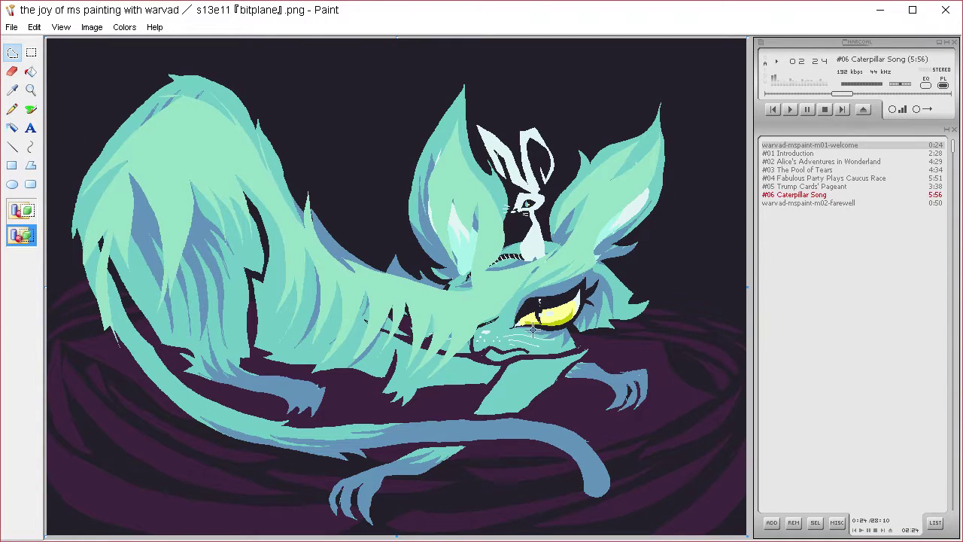
- Add mint fur to the near front leg and paste the blue shading, outlines and eyes back over the mint areas
mouse_move(533, 329)
mouse_down()
mouse_move(511, 387)
mouse_move(421, 466)
mouse_move(532, 344)
mouse_up()
key(ctrl+v)
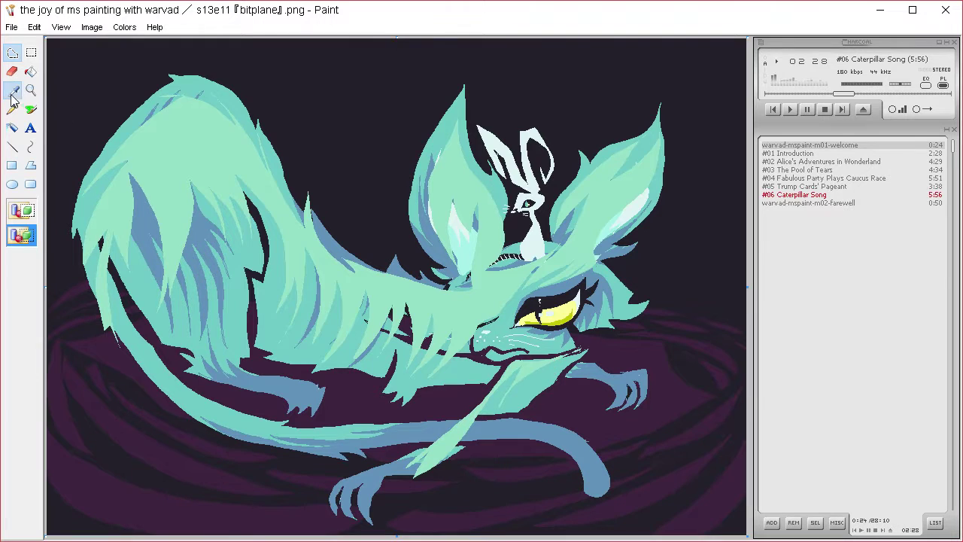
click(30, 109)
key(ctrl+v)
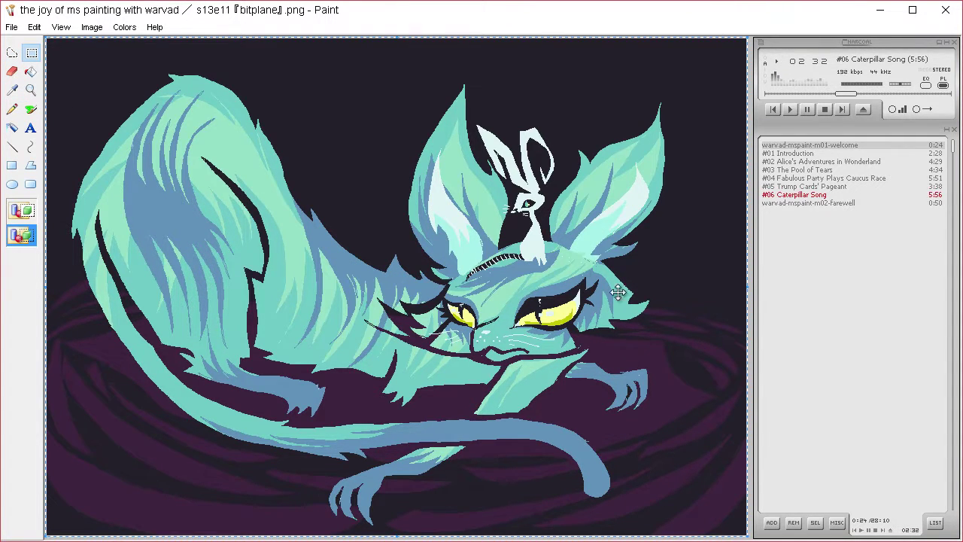
- Pick up the shadow blue from the creature's back and mix a lighter shade of it
click(12, 89)
click(346, 249)
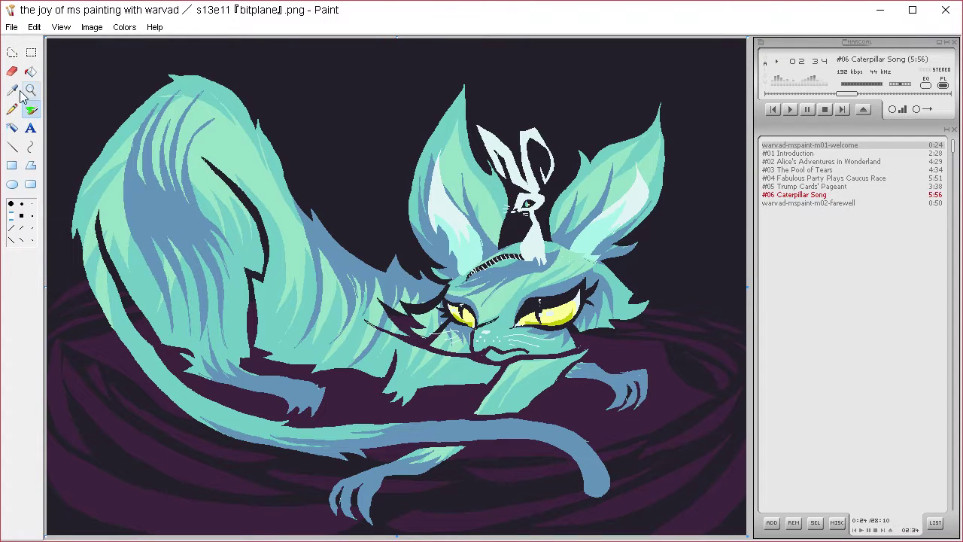
key(ctrl+a)
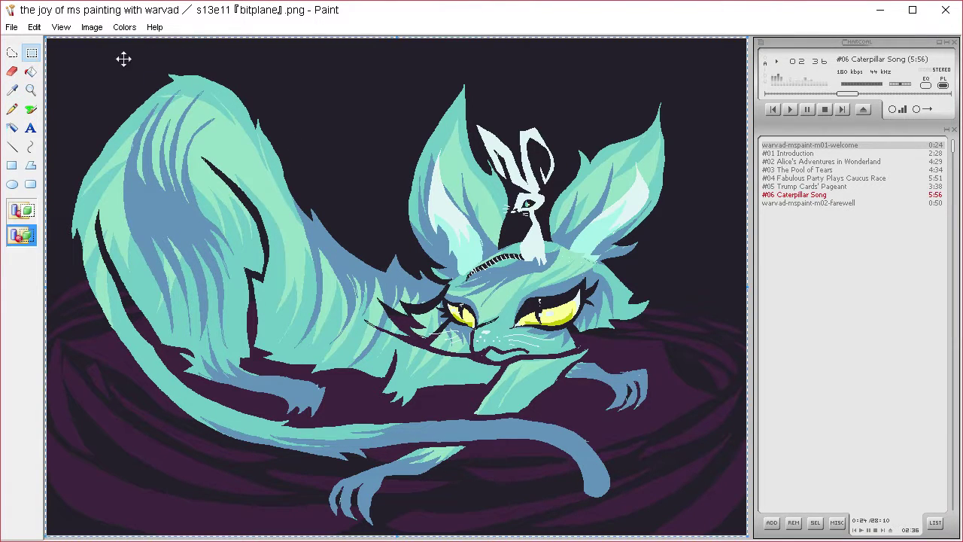
click(124, 27)
click(161, 45)
click(530, 361)
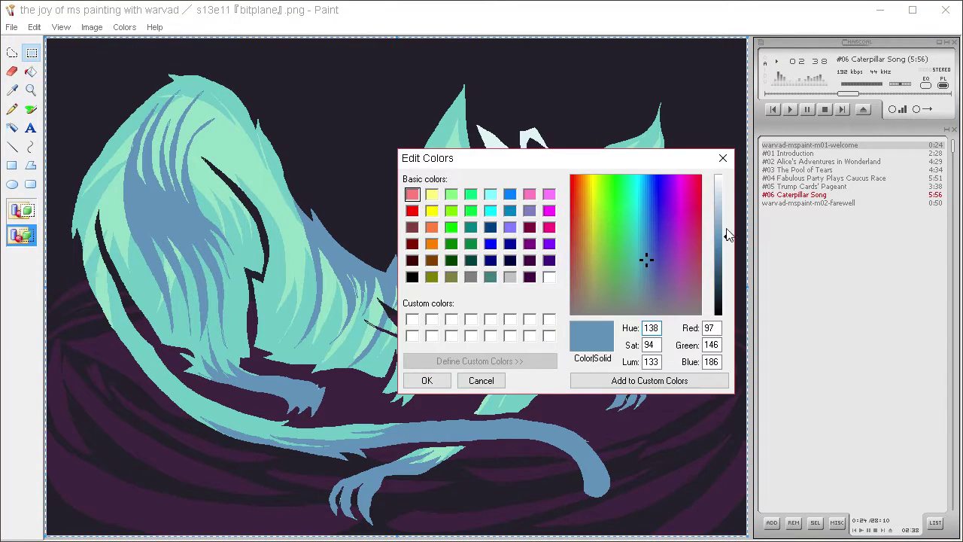
drag(726, 236, 727, 225)
click(426, 380)
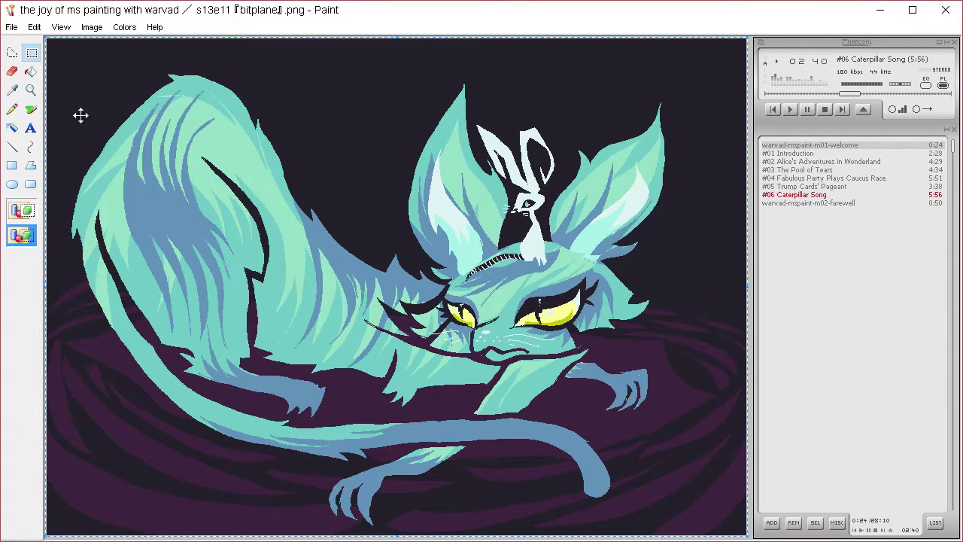
- Dab the lighter blue on the back, pick it up, and fill freehand areas over the haunch, back, head and tail
click(30, 109)
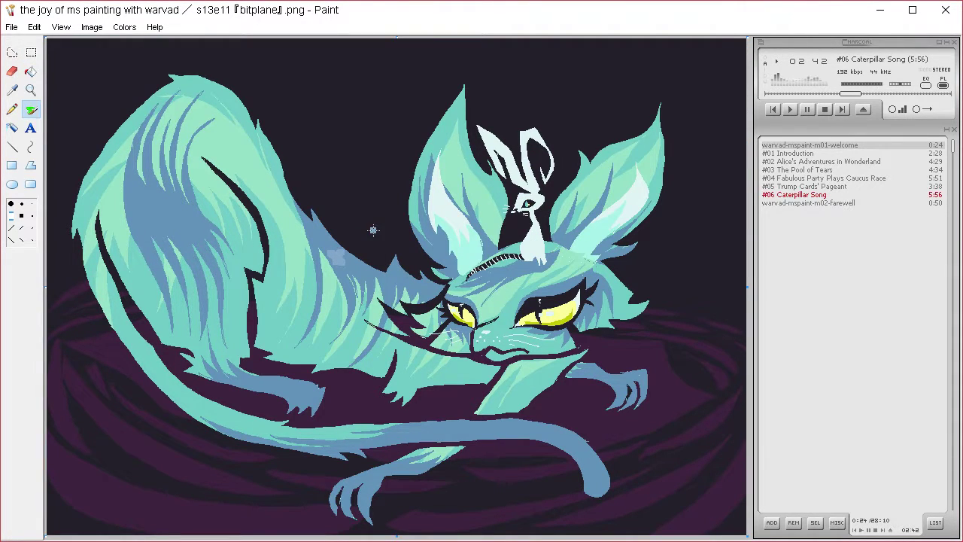
click(13, 91)
click(338, 258)
click(12, 52)
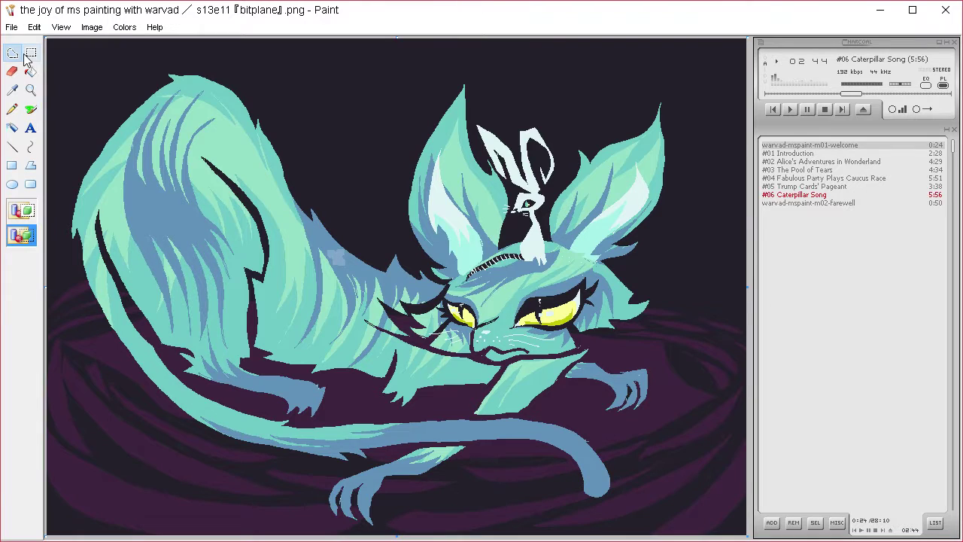
mouse_move(198, 137)
mouse_down()
mouse_move(141, 145)
mouse_move(156, 171)
mouse_move(190, 171)
mouse_move(291, 230)
mouse_move(354, 301)
mouse_move(441, 318)
mouse_move(560, 263)
mouse_move(617, 193)
mouse_move(470, 282)
mouse_move(495, 238)
mouse_move(445, 218)
mouse_move(415, 277)
mouse_move(315, 219)
mouse_move(257, 150)
mouse_move(161, 123)
mouse_up()
key(Delete)
mouse_move(349, 422)
mouse_down()
mouse_move(416, 438)
mouse_move(565, 440)
mouse_move(577, 431)
mouse_move(371, 412)
mouse_up()
key(Delete)
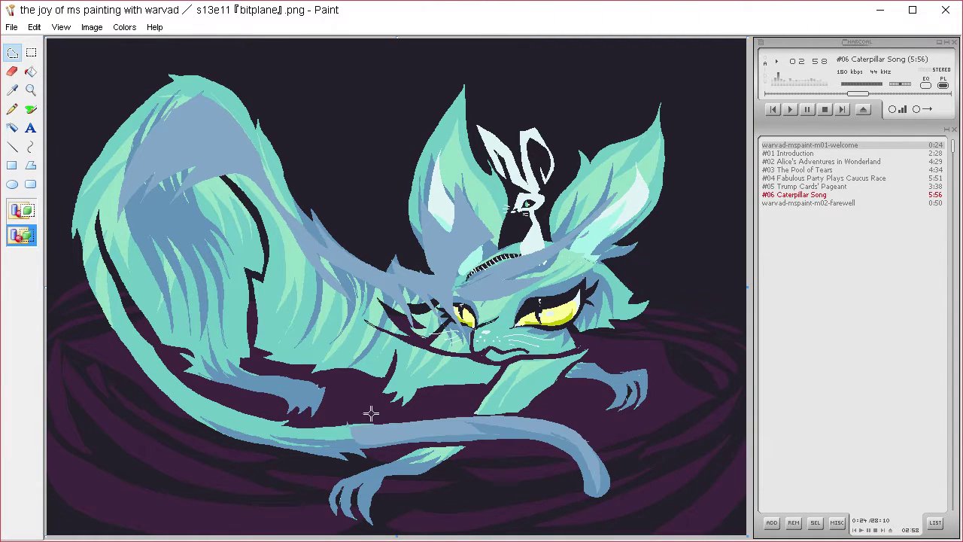
- Add lighter blue to both front paws and the cheek, and paste the creature's other colours back over the light blue areas
mouse_move(614, 366)
mouse_down()
mouse_move(618, 394)
mouse_move(637, 392)
mouse_move(604, 358)
mouse_up()
key(Delete)
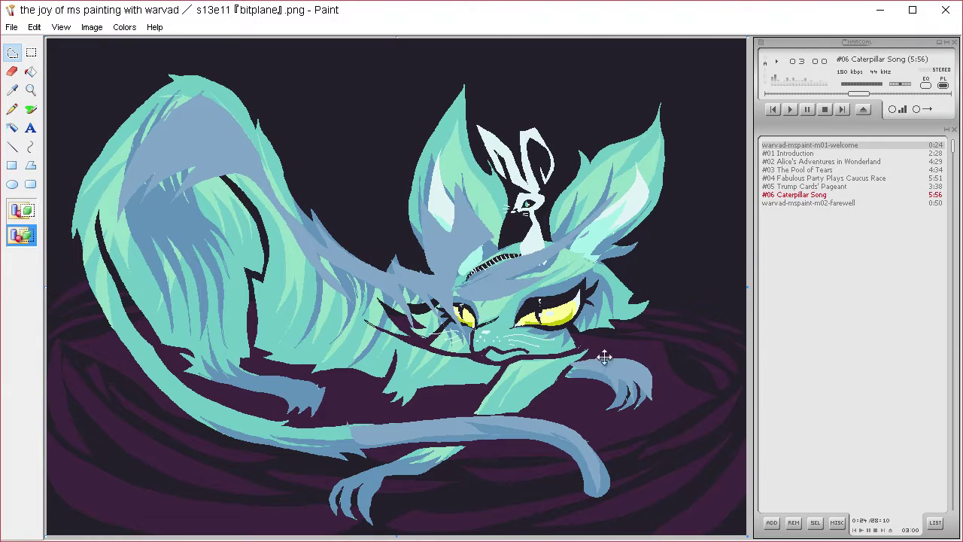
mouse_move(406, 462)
mouse_down()
mouse_move(347, 489)
mouse_move(331, 515)
mouse_move(422, 448)
mouse_up()
key(Delete)
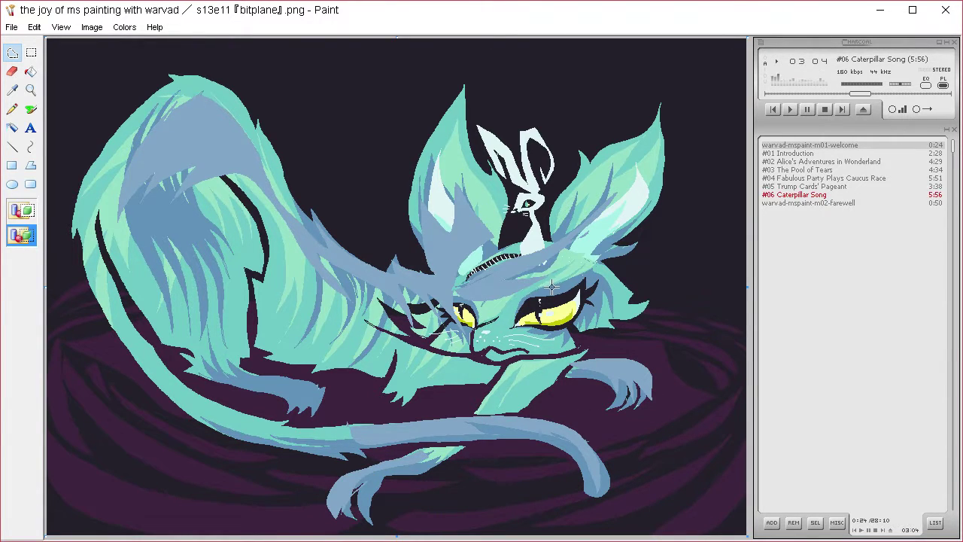
mouse_move(602, 296)
mouse_down()
mouse_move(598, 320)
mouse_move(605, 260)
mouse_up()
key(Delete)
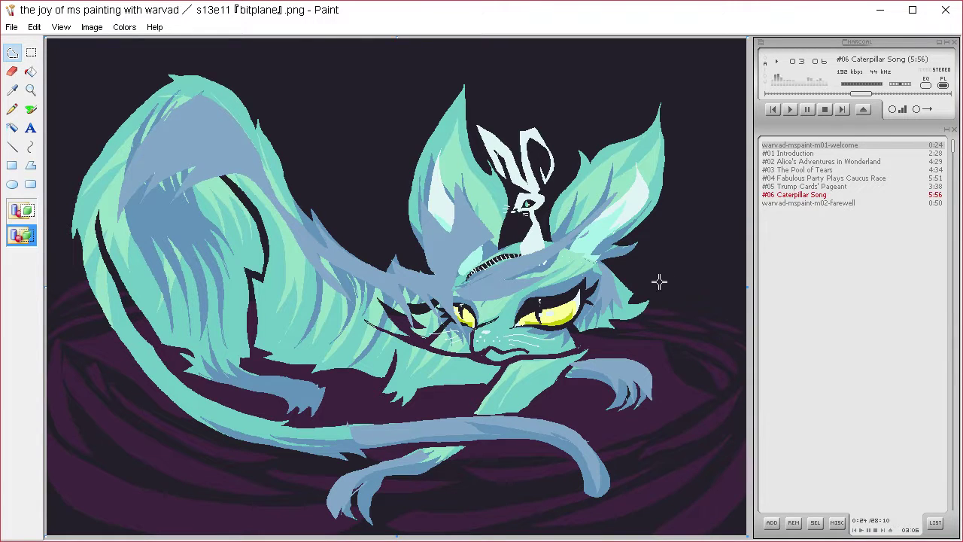
click(31, 109)
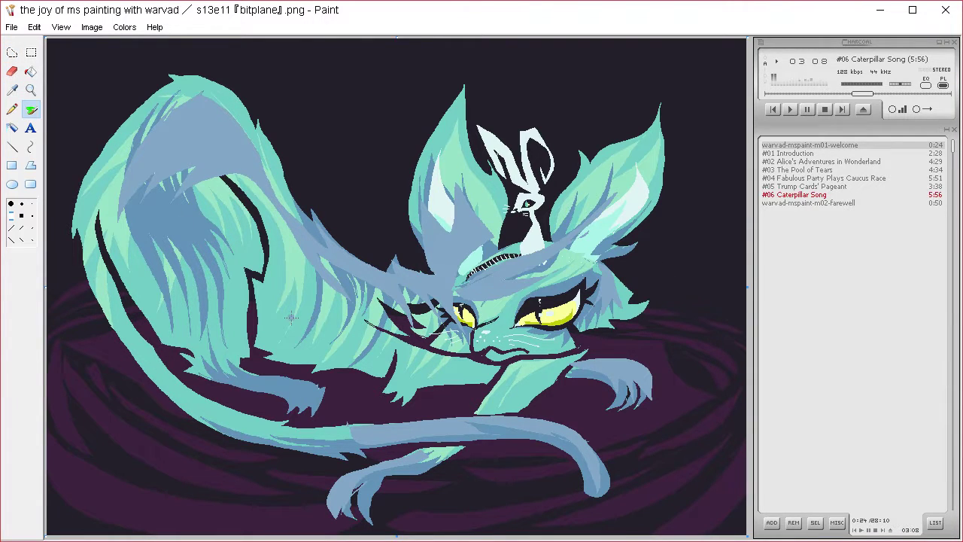
key(ctrl+v)
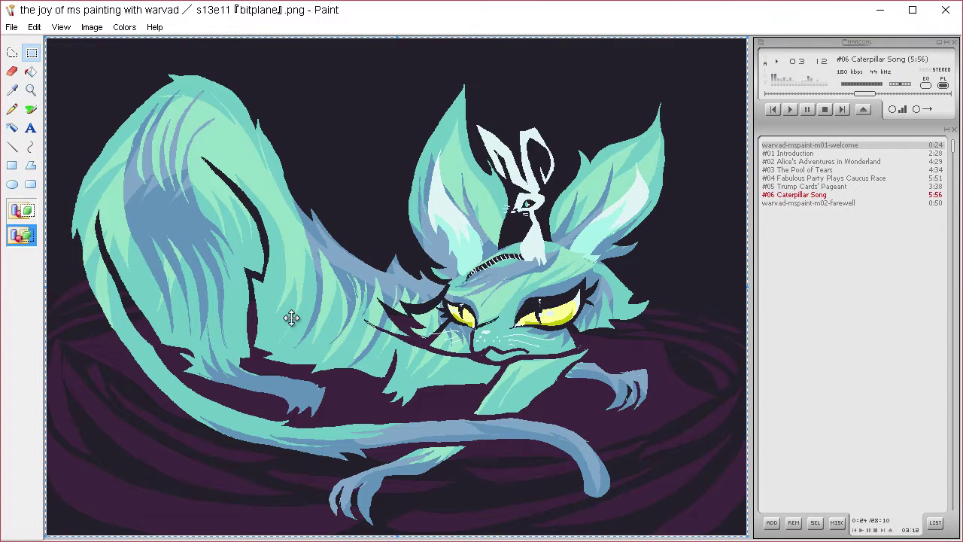
- Pick up the teal beside the mouth and outline pointed fur tufts with the Pencil below the creature's far cheek
click(12, 89)
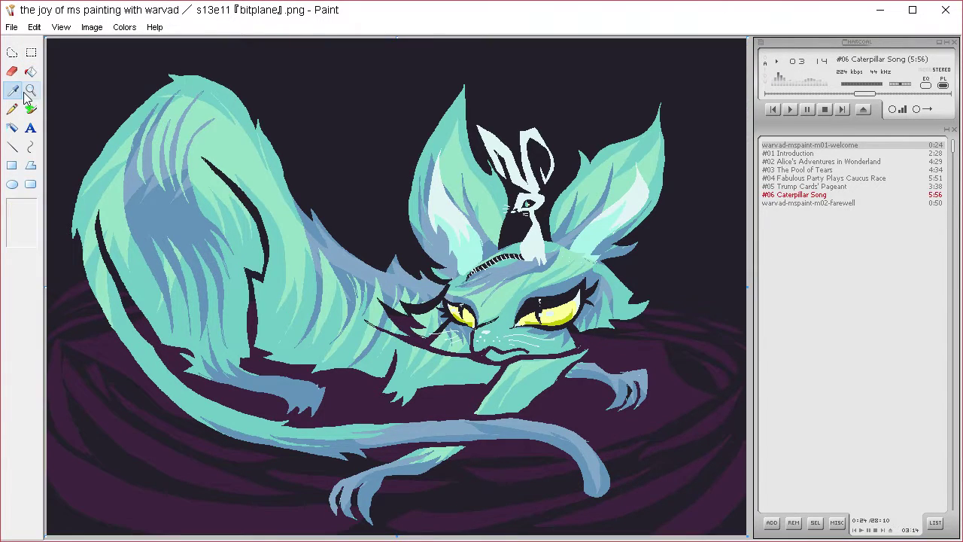
click(565, 355)
click(12, 109)
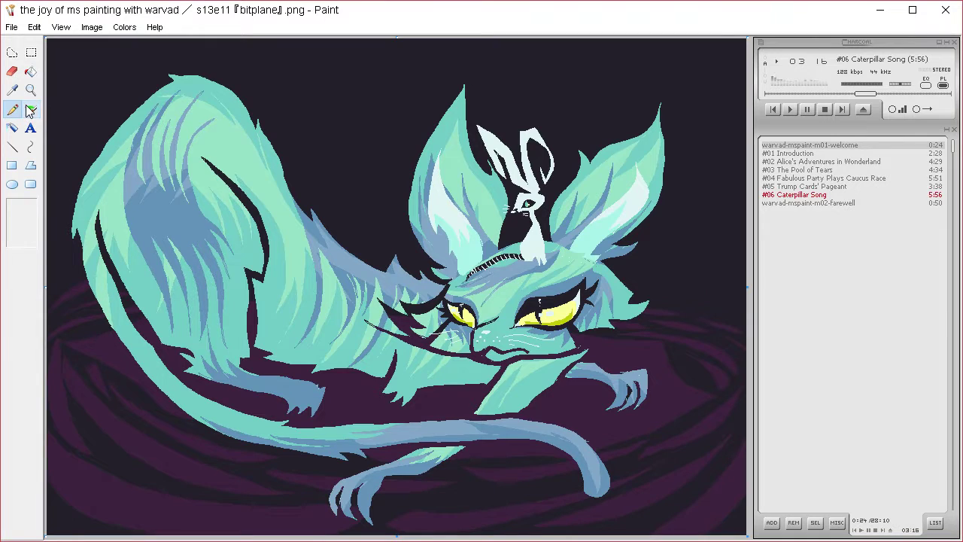
mouse_move(632, 340)
mouse_down()
mouse_move(633, 350)
mouse_move(570, 362)
mouse_up()
click(31, 71)
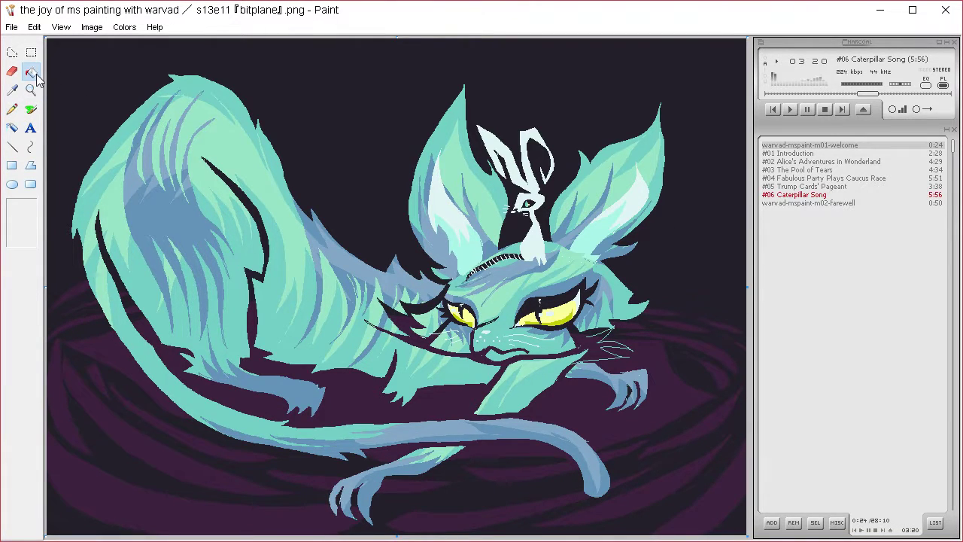
click(13, 109)
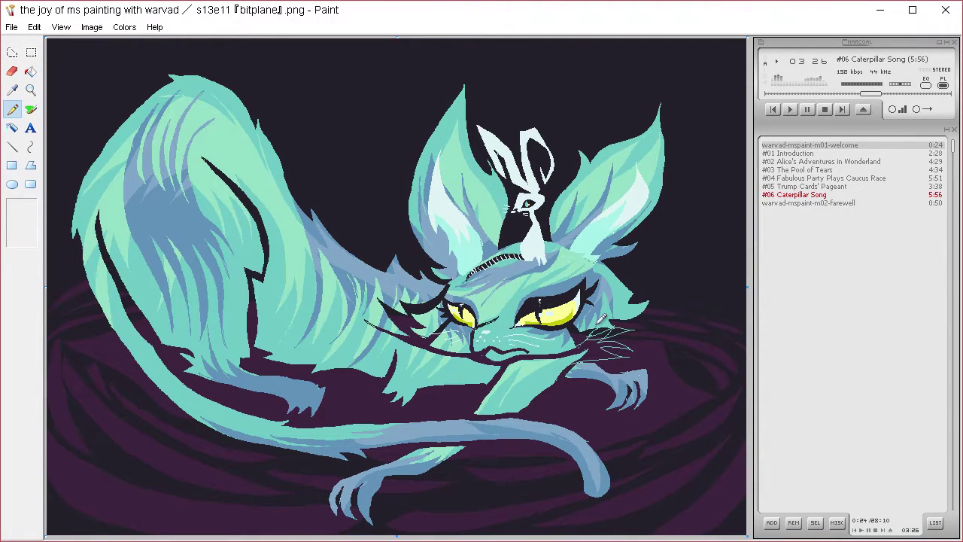
- Try to fill the outlined cheek tufts with teal
click(30, 71)
click(598, 347)
key(ctrl+z)
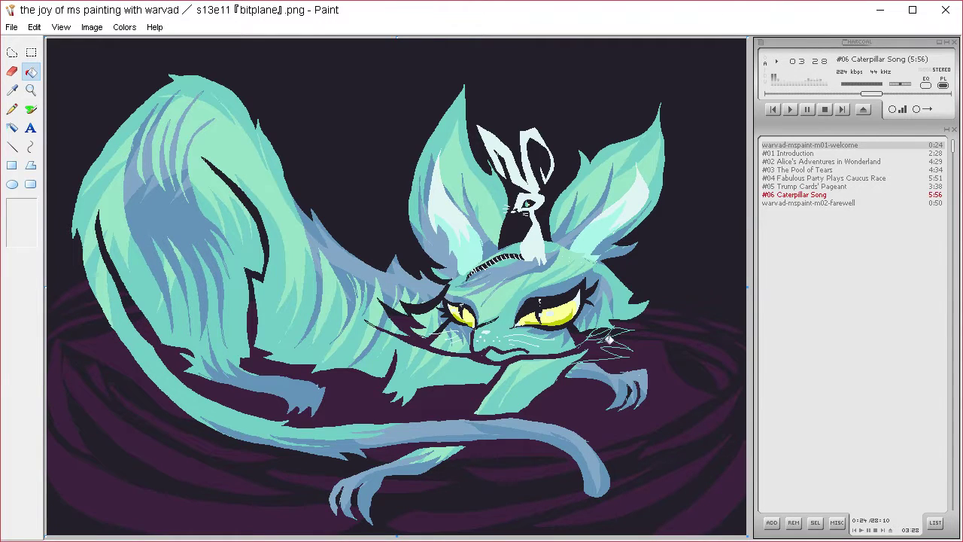
- Close the gaps in the cheek tuft outlines and fill the tufts with teal
click(12, 109)
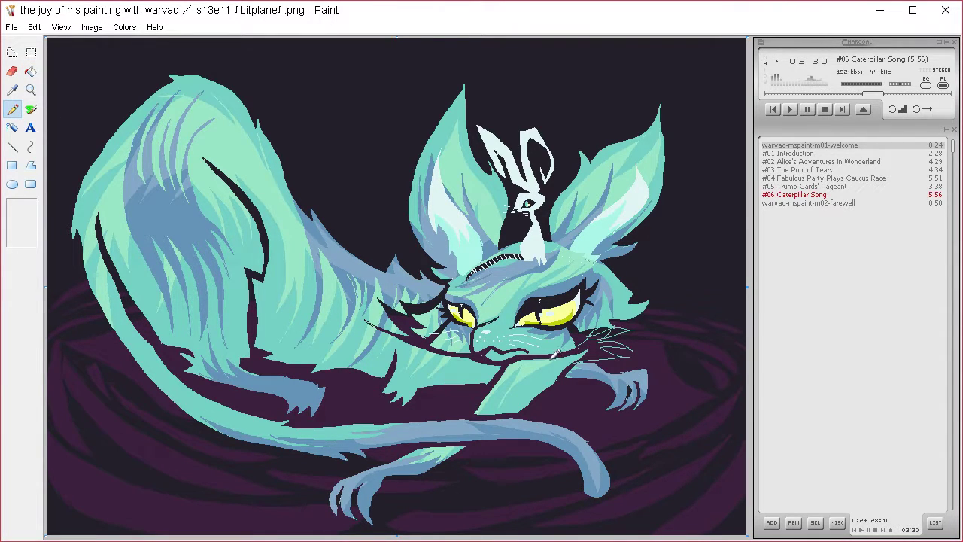
click(31, 71)
click(602, 350)
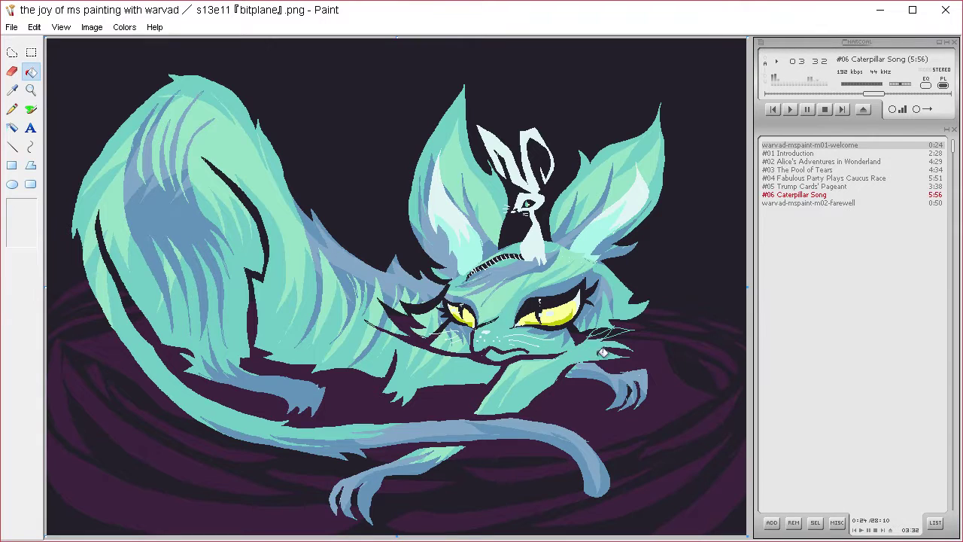
click(607, 331)
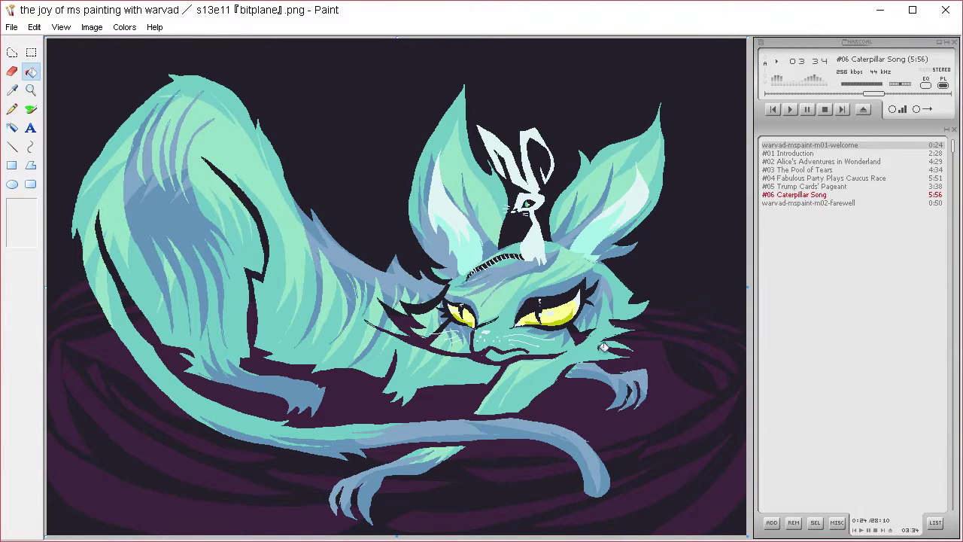
click(594, 328)
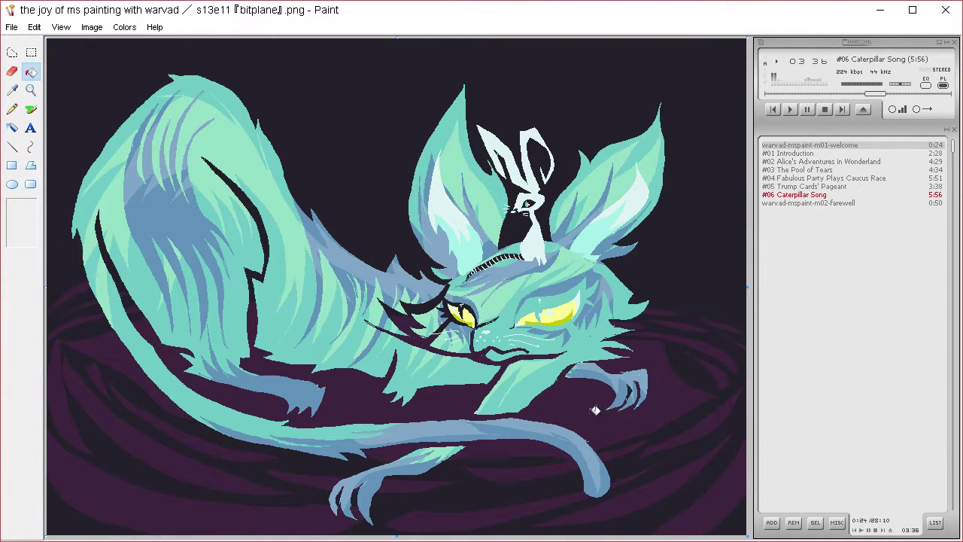
- Undo the last cheek tuft fills back to the outlines, close their gaps with the Pencil and refill the tufts with teal
key(ctrl+z)
key(ctrl+z)
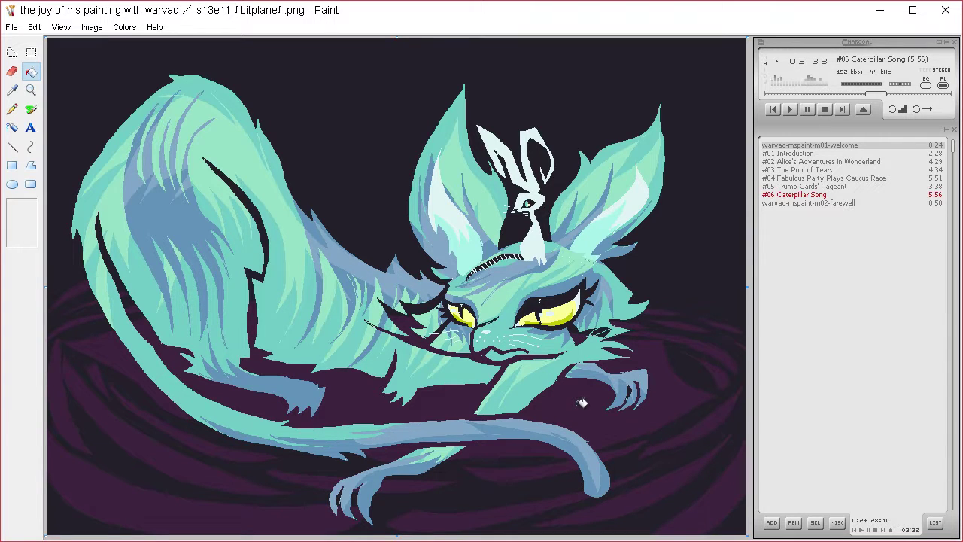
key(ctrl+z)
key(ctrl+z)
key(ctrl+z)
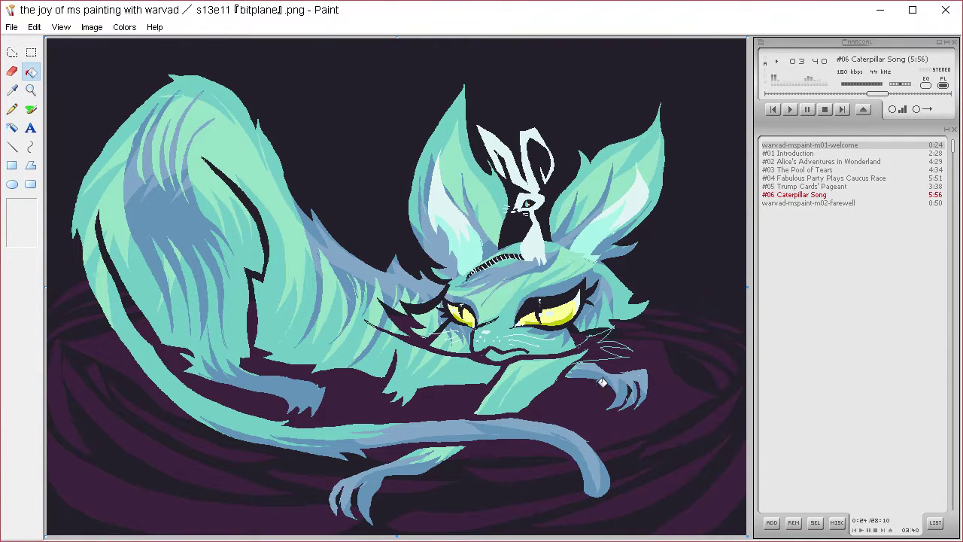
click(12, 109)
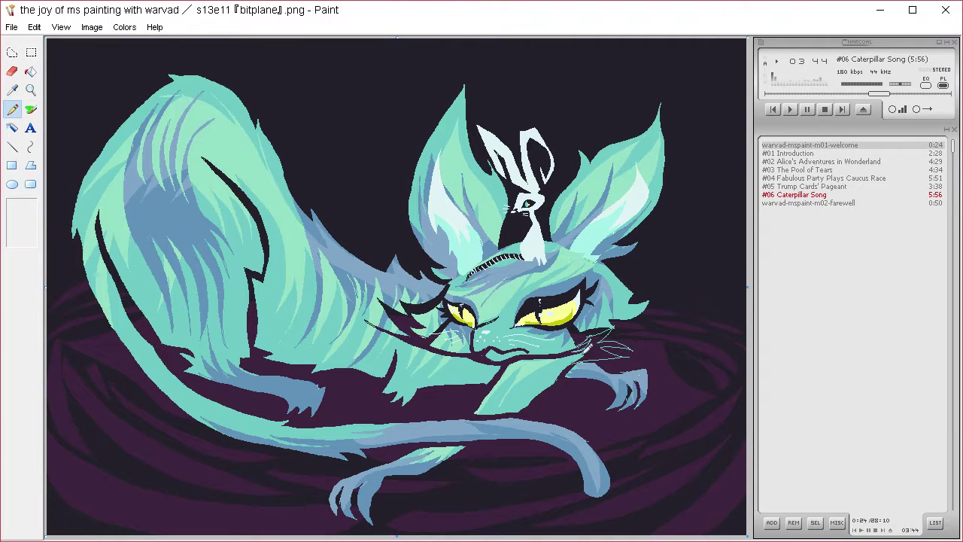
click(30, 71)
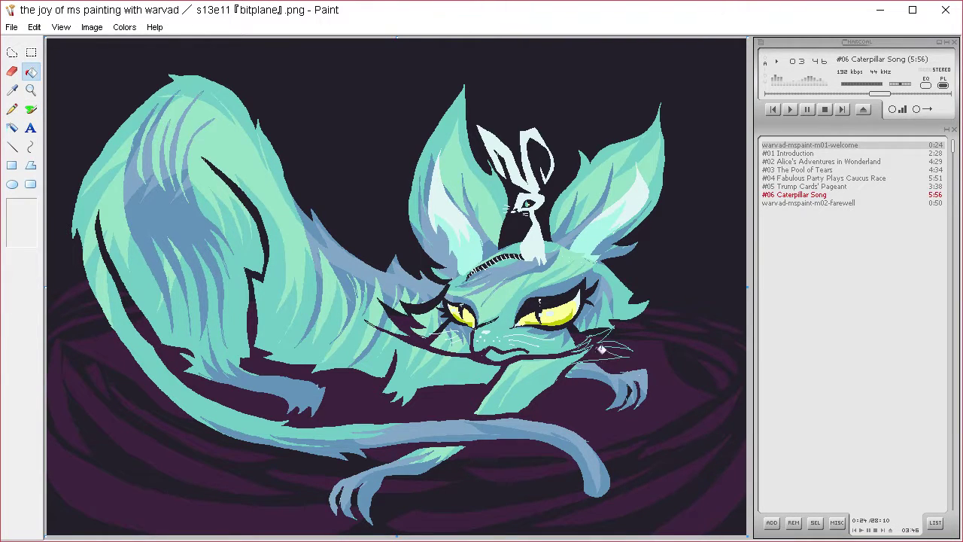
click(601, 349)
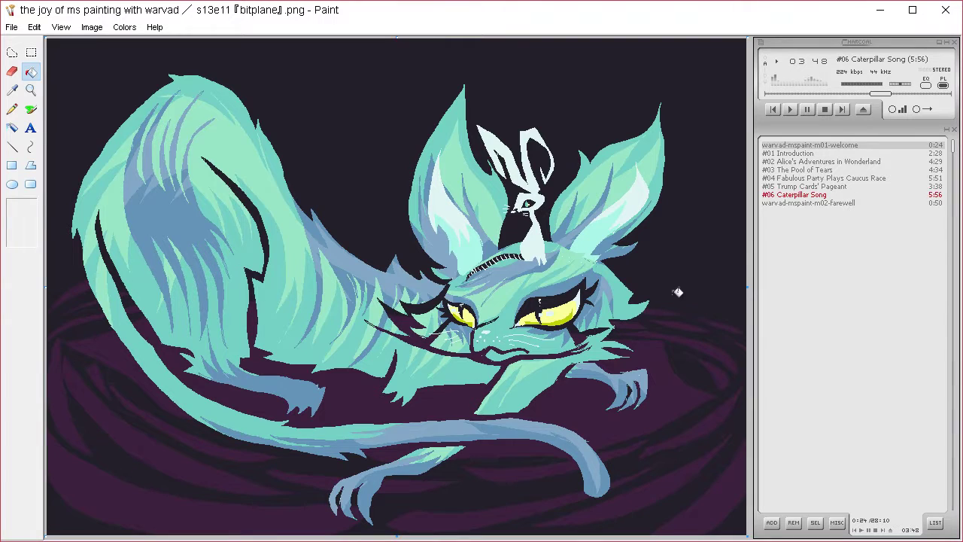
- Pick up the cheek's teal and add another pointed fur tuft at the outer edge of the far cheek
click(12, 90)
click(534, 354)
click(23, 88)
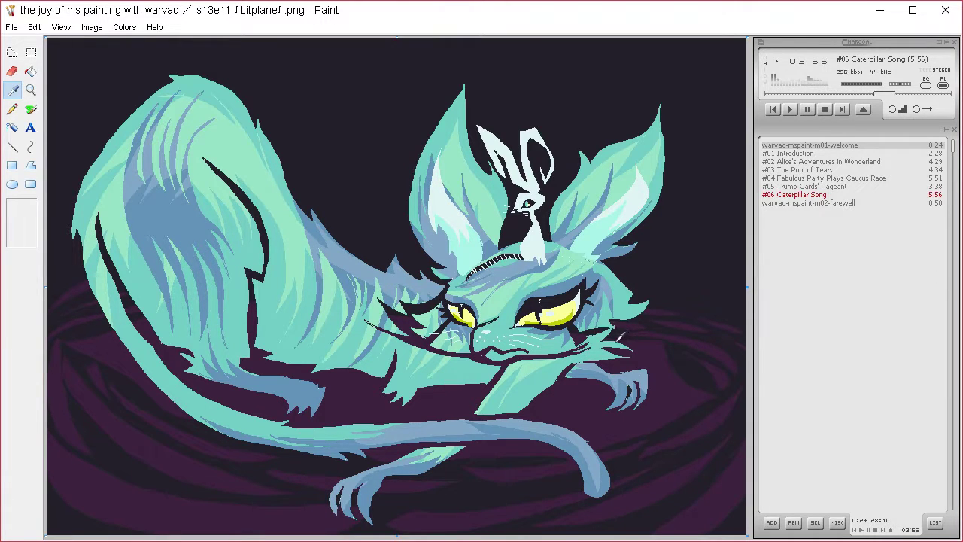
click(575, 343)
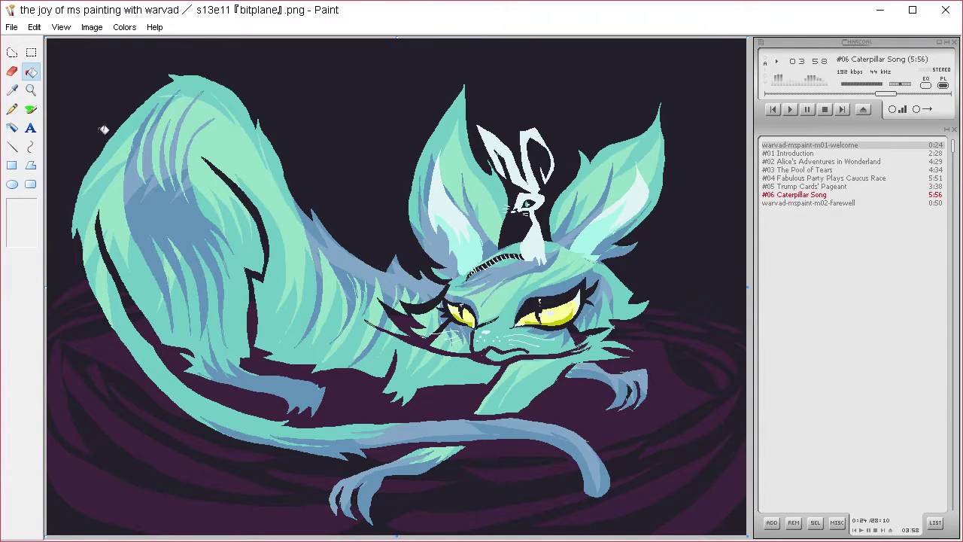
click(12, 109)
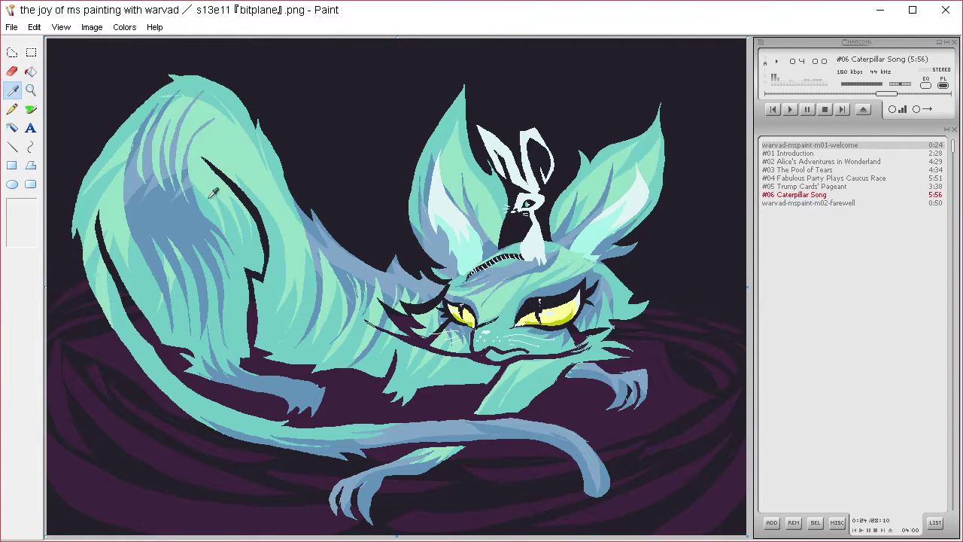
click(17, 53)
mouse_move(580, 333)
mouse_down()
mouse_move(594, 344)
mouse_move(647, 331)
mouse_move(612, 324)
mouse_move(578, 340)
mouse_up()
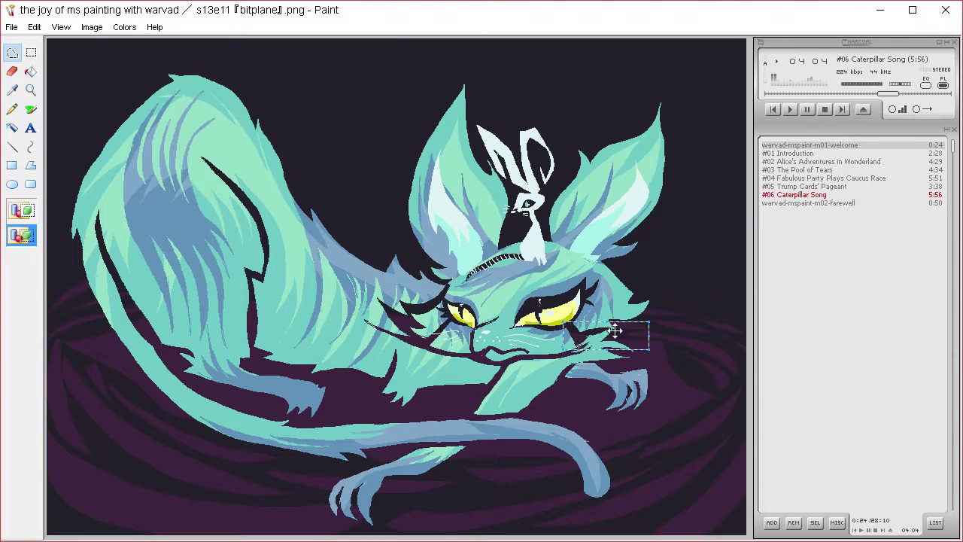
click(641, 324)
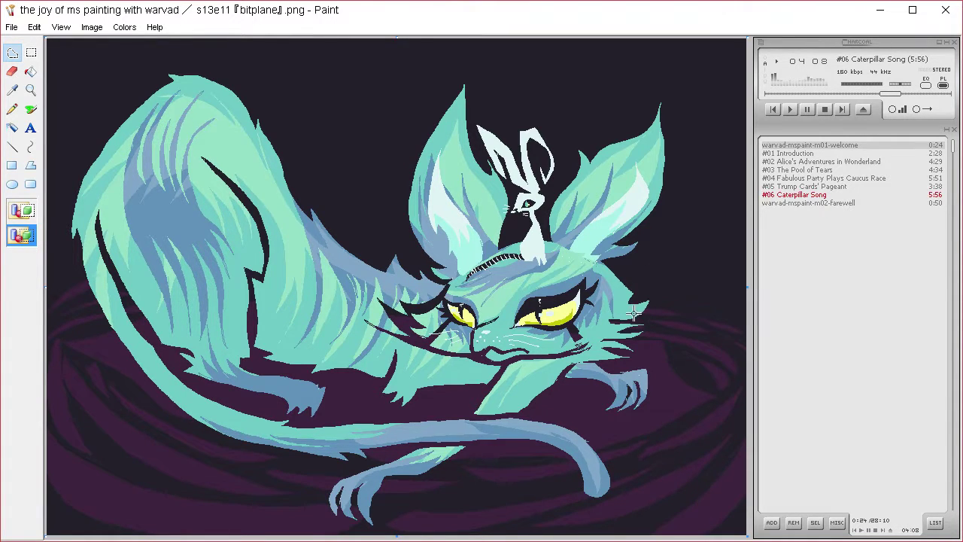
- Add a dark contour along the lower edge of the far cheek, between the face and its fur tufts
click(12, 109)
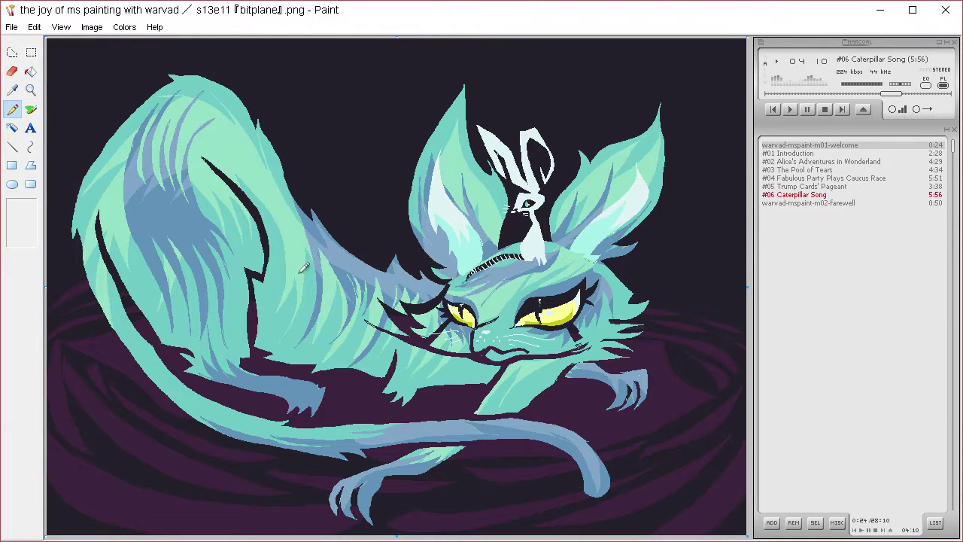
click(15, 53)
mouse_move(564, 370)
mouse_down()
mouse_move(581, 352)
mouse_move(585, 366)
mouse_up()
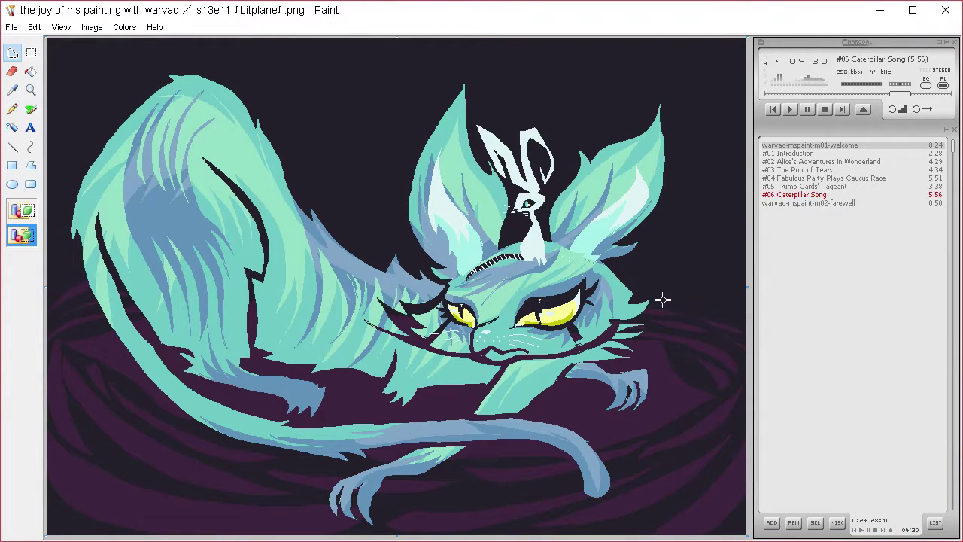
key(ctrl+a)
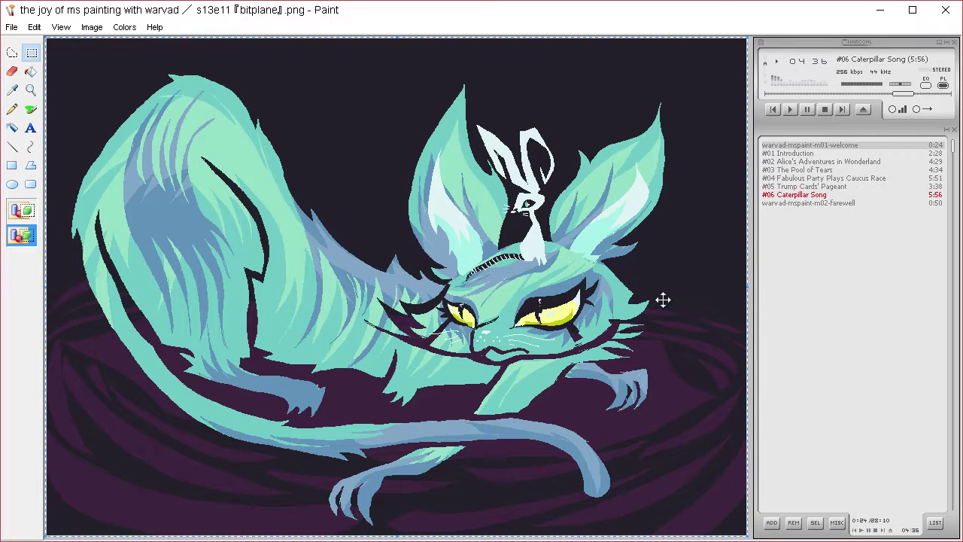
- Try to add a dark plum outline down the neck, along the jaw and around the top of the head
click(12, 90)
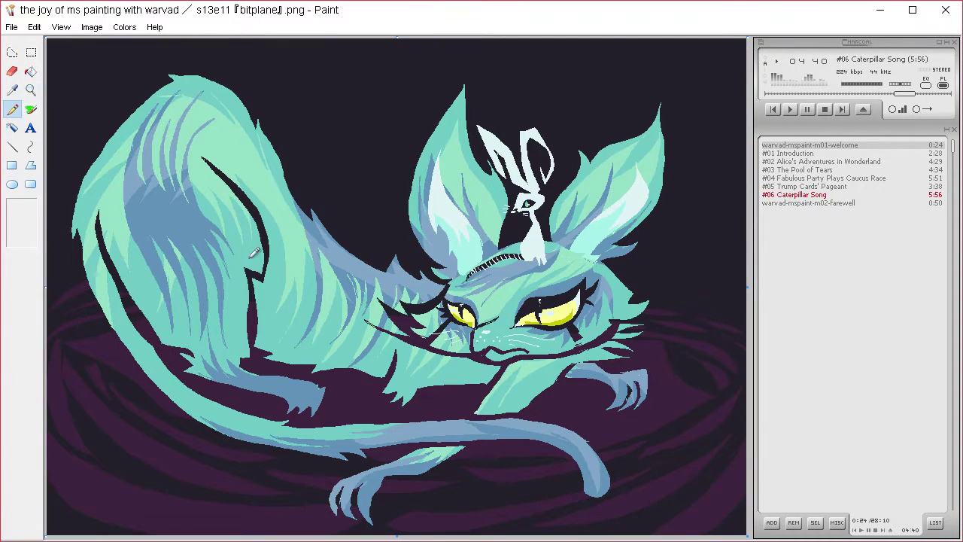
click(15, 53)
mouse_move(394, 364)
mouse_down()
mouse_move(388, 286)
mouse_move(459, 354)
mouse_up()
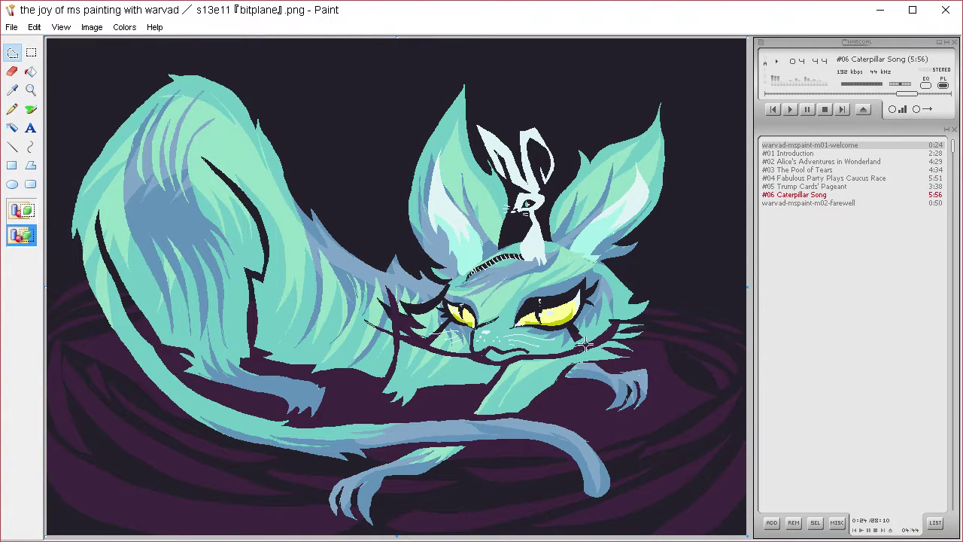
mouse_move(592, 363)
mouse_down()
mouse_move(571, 388)
mouse_move(652, 334)
mouse_move(516, 338)
mouse_up()
mouse_move(553, 239)
mouse_down()
mouse_move(601, 263)
mouse_move(619, 235)
mouse_up()
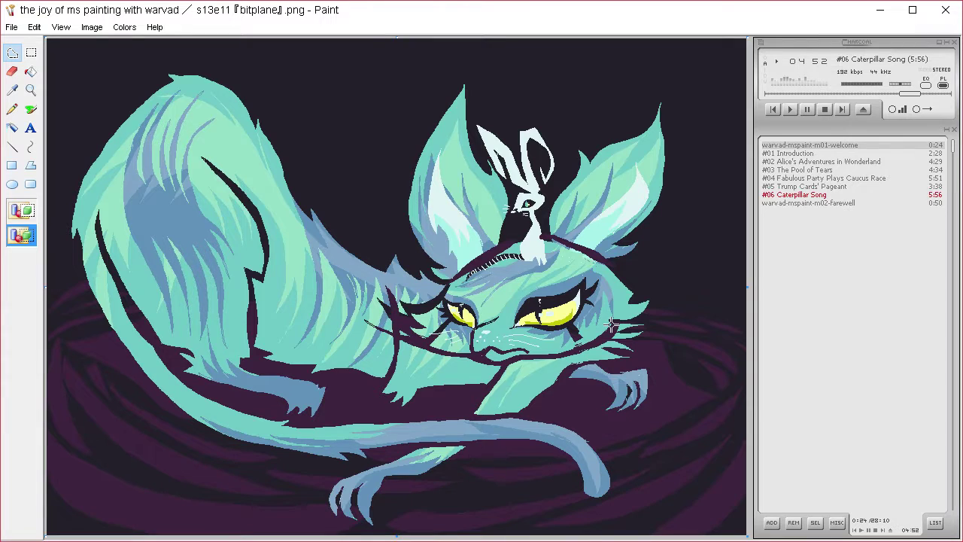
drag(612, 325, 612, 325)
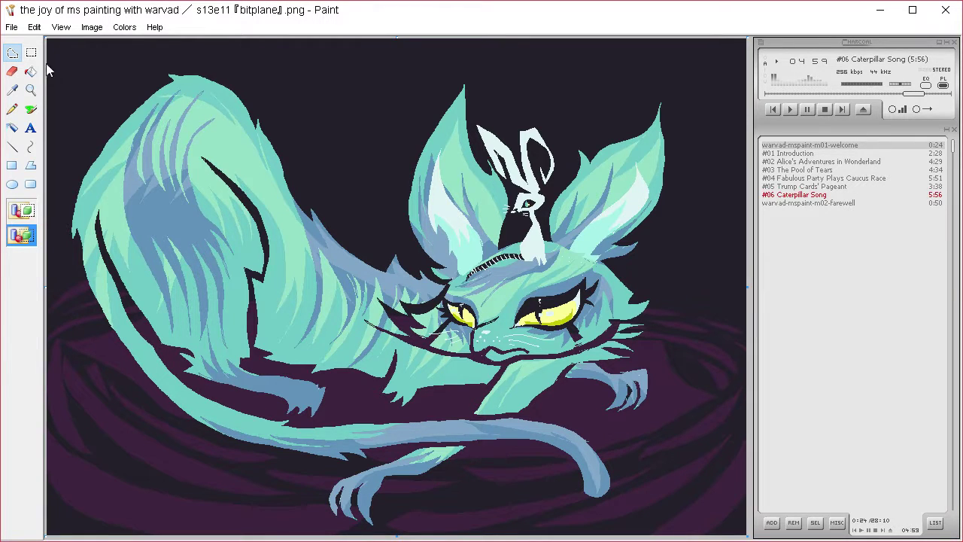
- Draw a dark line down the neck from the near cheek and paint over the far cheek's tufts with plum
mouse_move(392, 360)
mouse_down()
mouse_move(394, 322)
mouse_move(412, 348)
mouse_up()
click(12, 109)
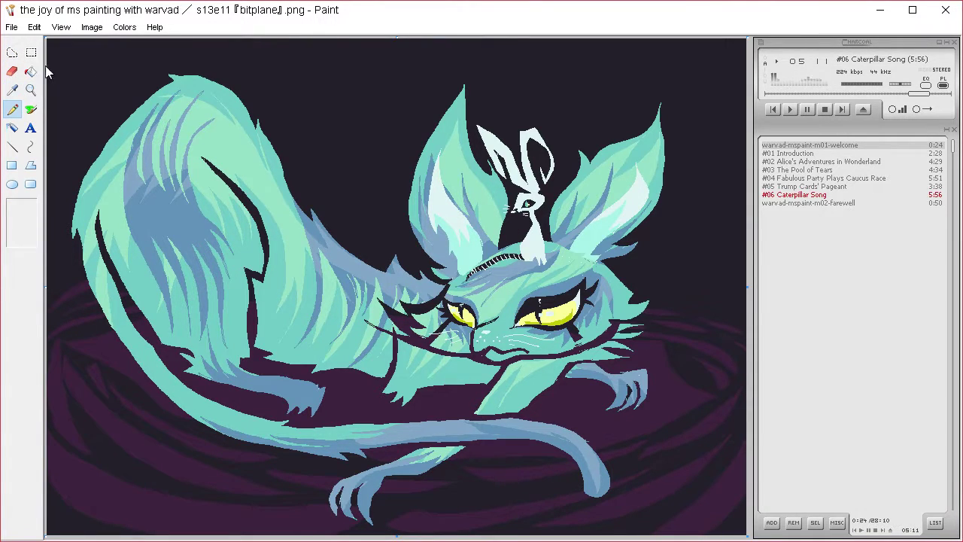
click(12, 52)
mouse_move(649, 324)
mouse_down()
mouse_move(591, 352)
mouse_move(594, 361)
mouse_move(644, 322)
mouse_up()
- Pick up the fur teal and paint new pointed tufts along the outer and lower edges of the far cheek
click(12, 90)
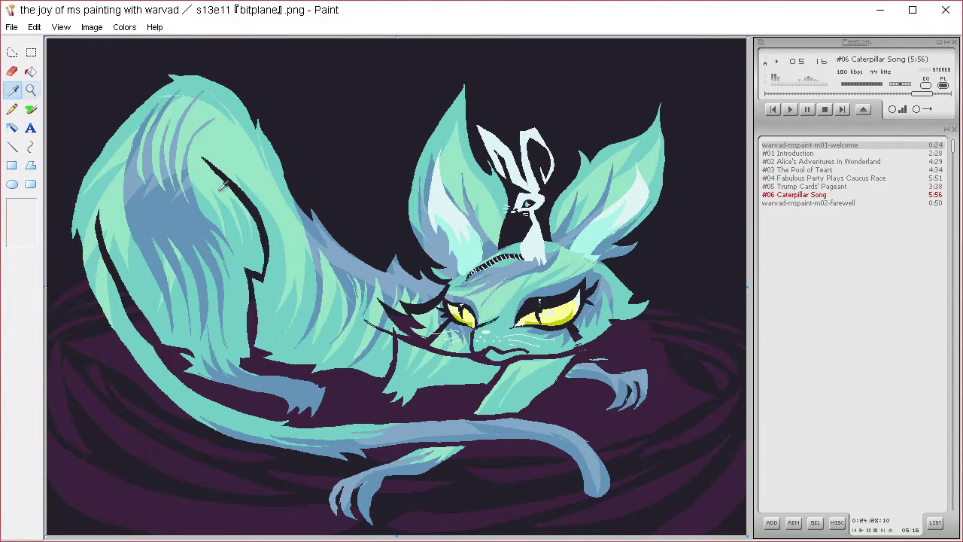
click(12, 52)
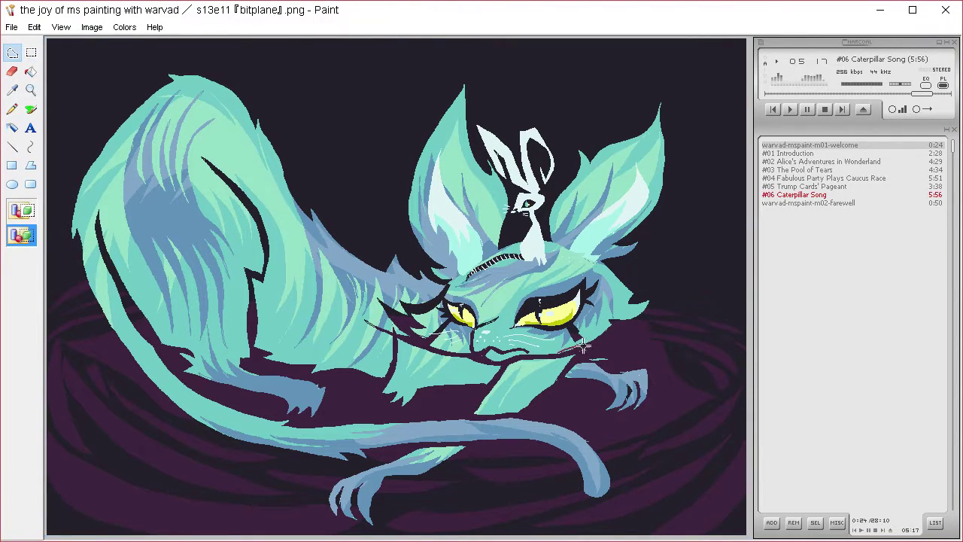
mouse_move(583, 345)
mouse_down()
mouse_move(637, 337)
mouse_move(609, 320)
mouse_move(635, 316)
mouse_move(616, 339)
mouse_up()
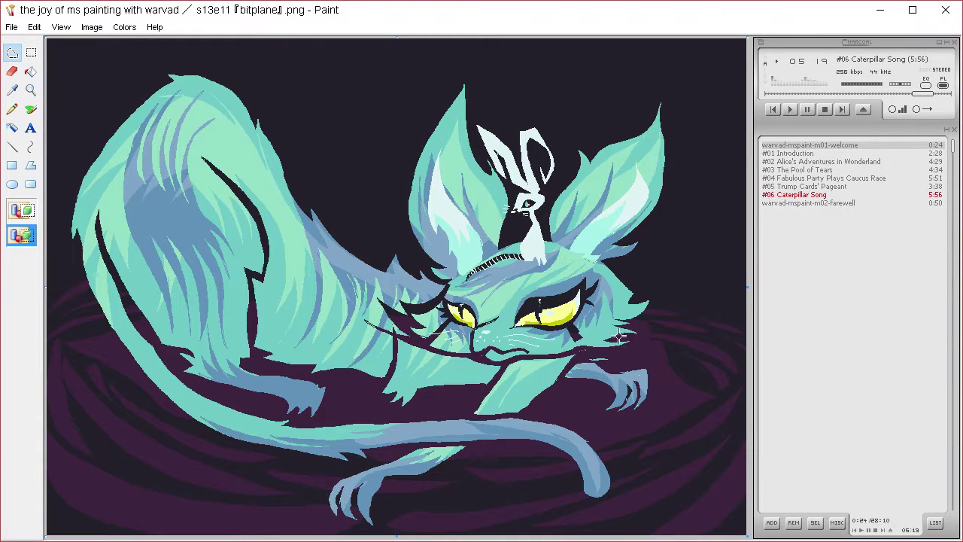
mouse_move(562, 367)
mouse_down()
mouse_move(594, 372)
mouse_move(606, 350)
mouse_move(569, 364)
mouse_up()
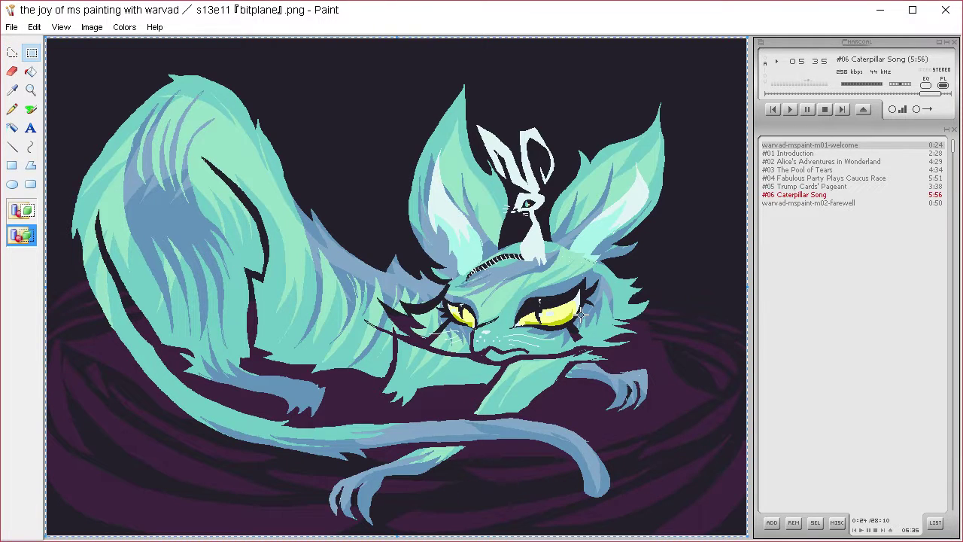
- Pick up the lighter blue from the creature's haunch and add highlights to the hind paw
click(12, 89)
click(142, 177)
click(12, 52)
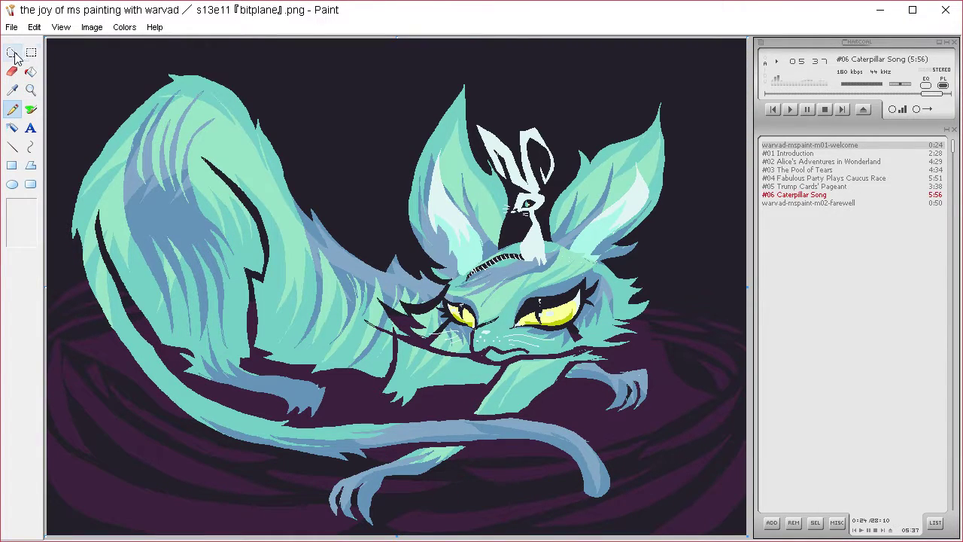
mouse_move(241, 374)
mouse_down()
mouse_move(299, 386)
mouse_move(295, 394)
mouse_move(320, 402)
mouse_move(316, 386)
mouse_move(242, 374)
mouse_up()
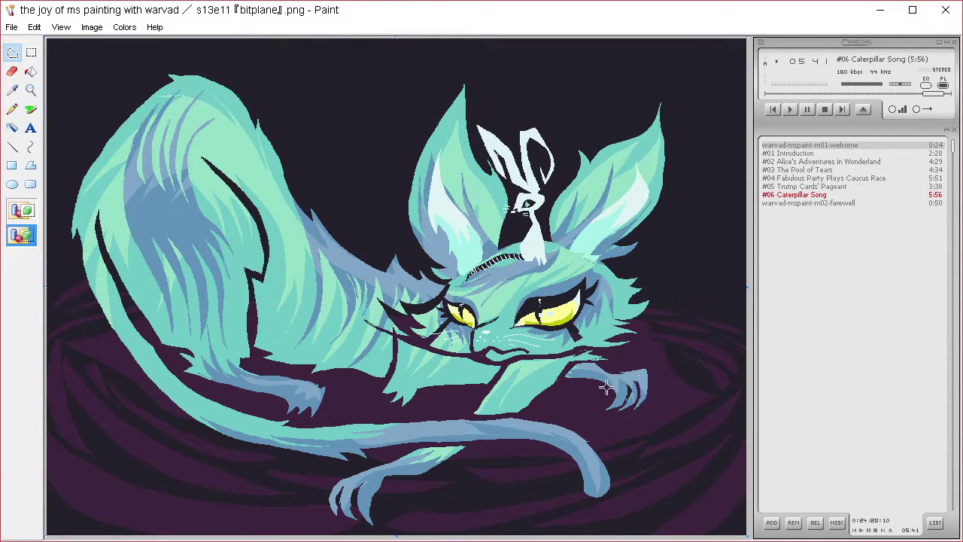
- Sample the fur colours between the eyes and below the far eye for further fur details with Free-Form Select
click(14, 89)
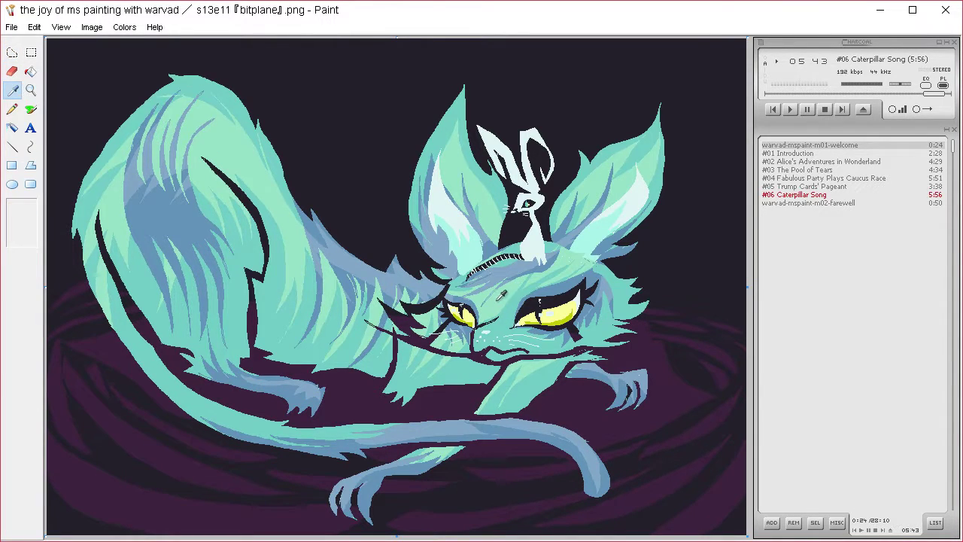
click(501, 293)
click(12, 52)
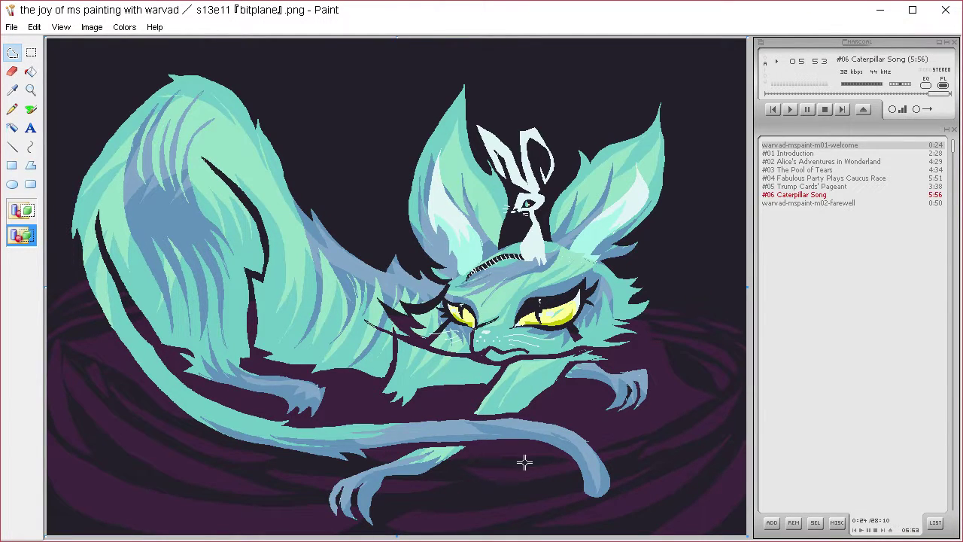
click(13, 109)
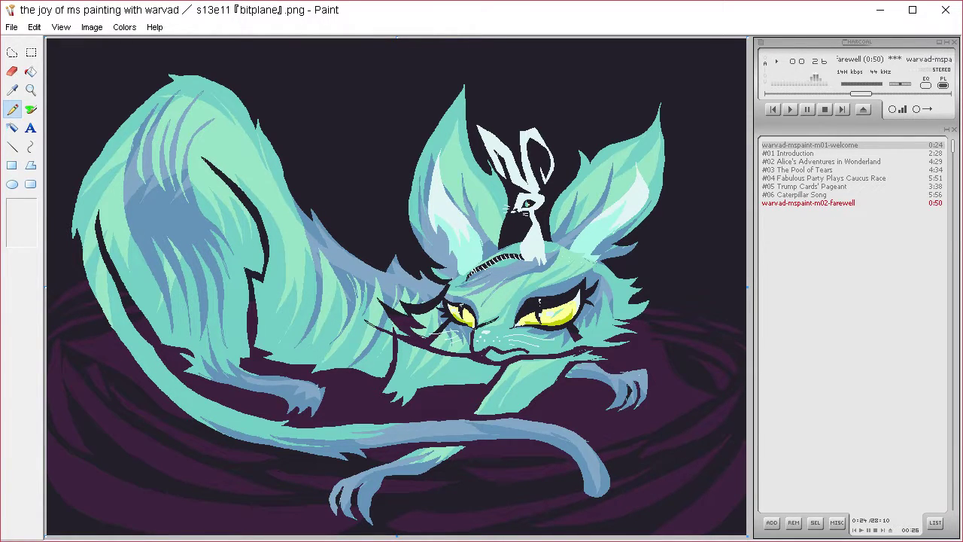
click(12, 89)
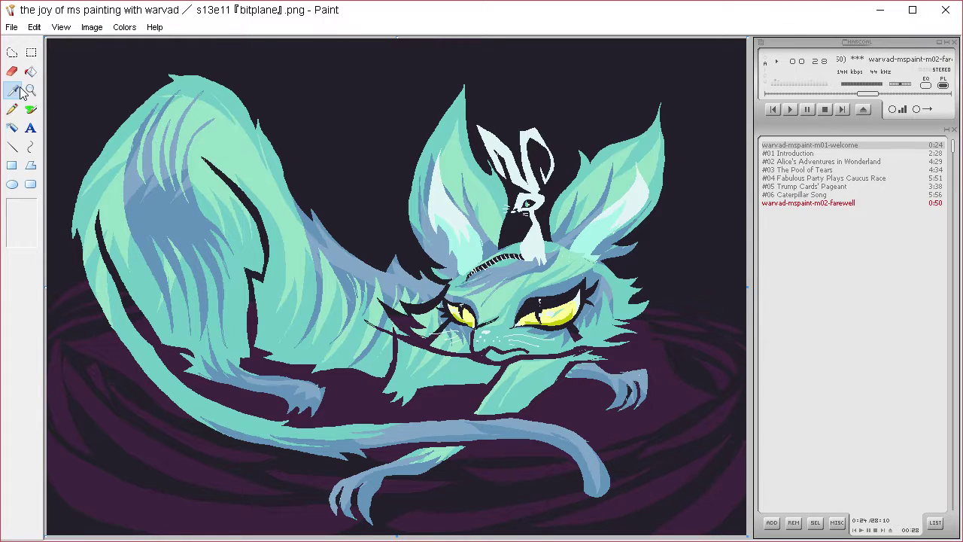
click(581, 328)
click(15, 54)
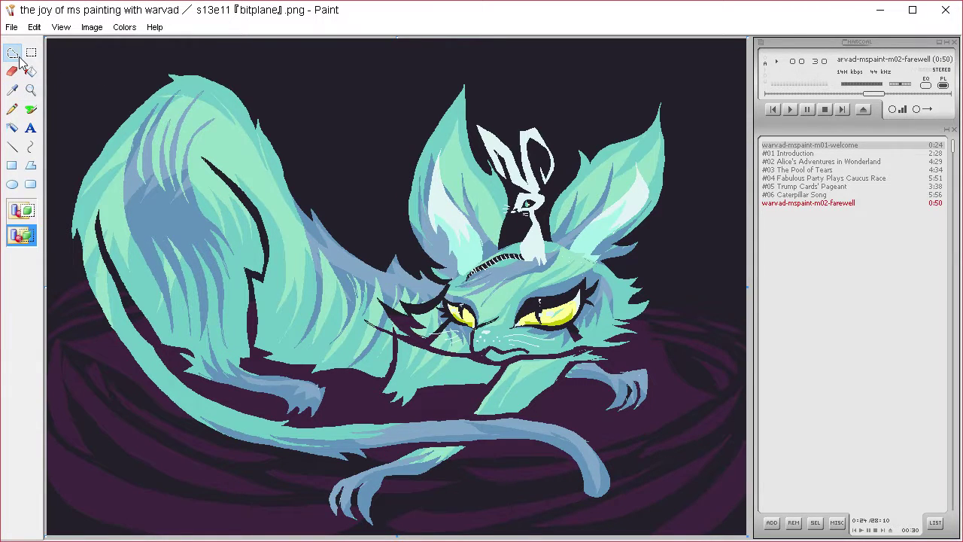